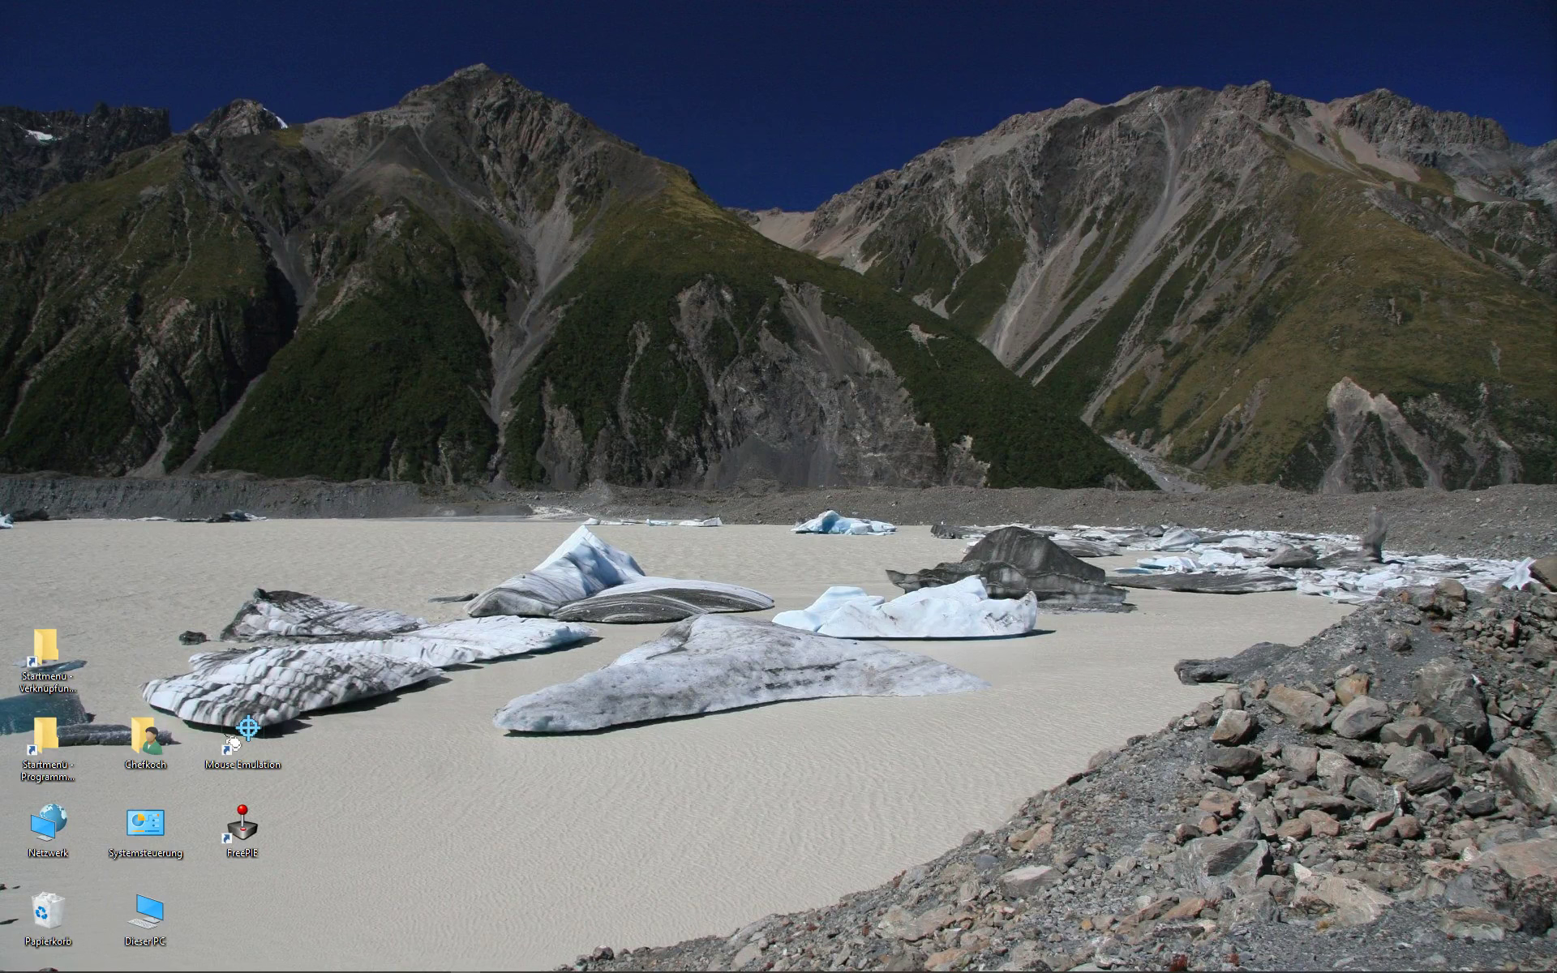
# - Open the Windows Start menu to search for a program
pyautogui.press('super')
# - Search for 'swiftl' and launch swiftlauncher 0.9.3 64bit
pyautogui.write('swift')
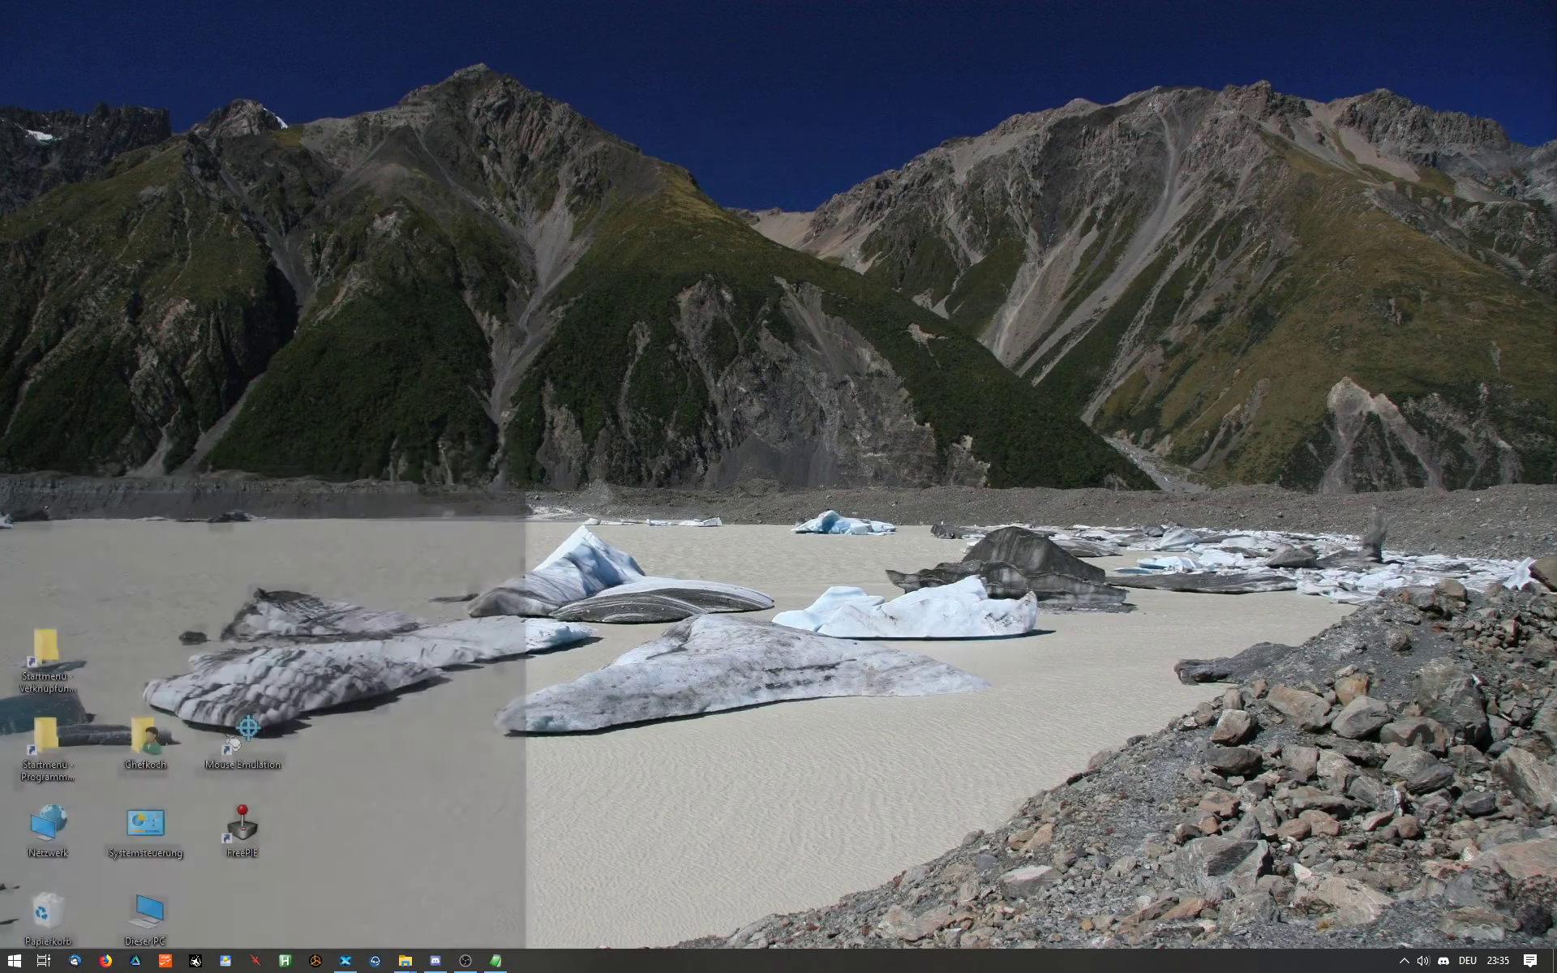
pyautogui.write('l')
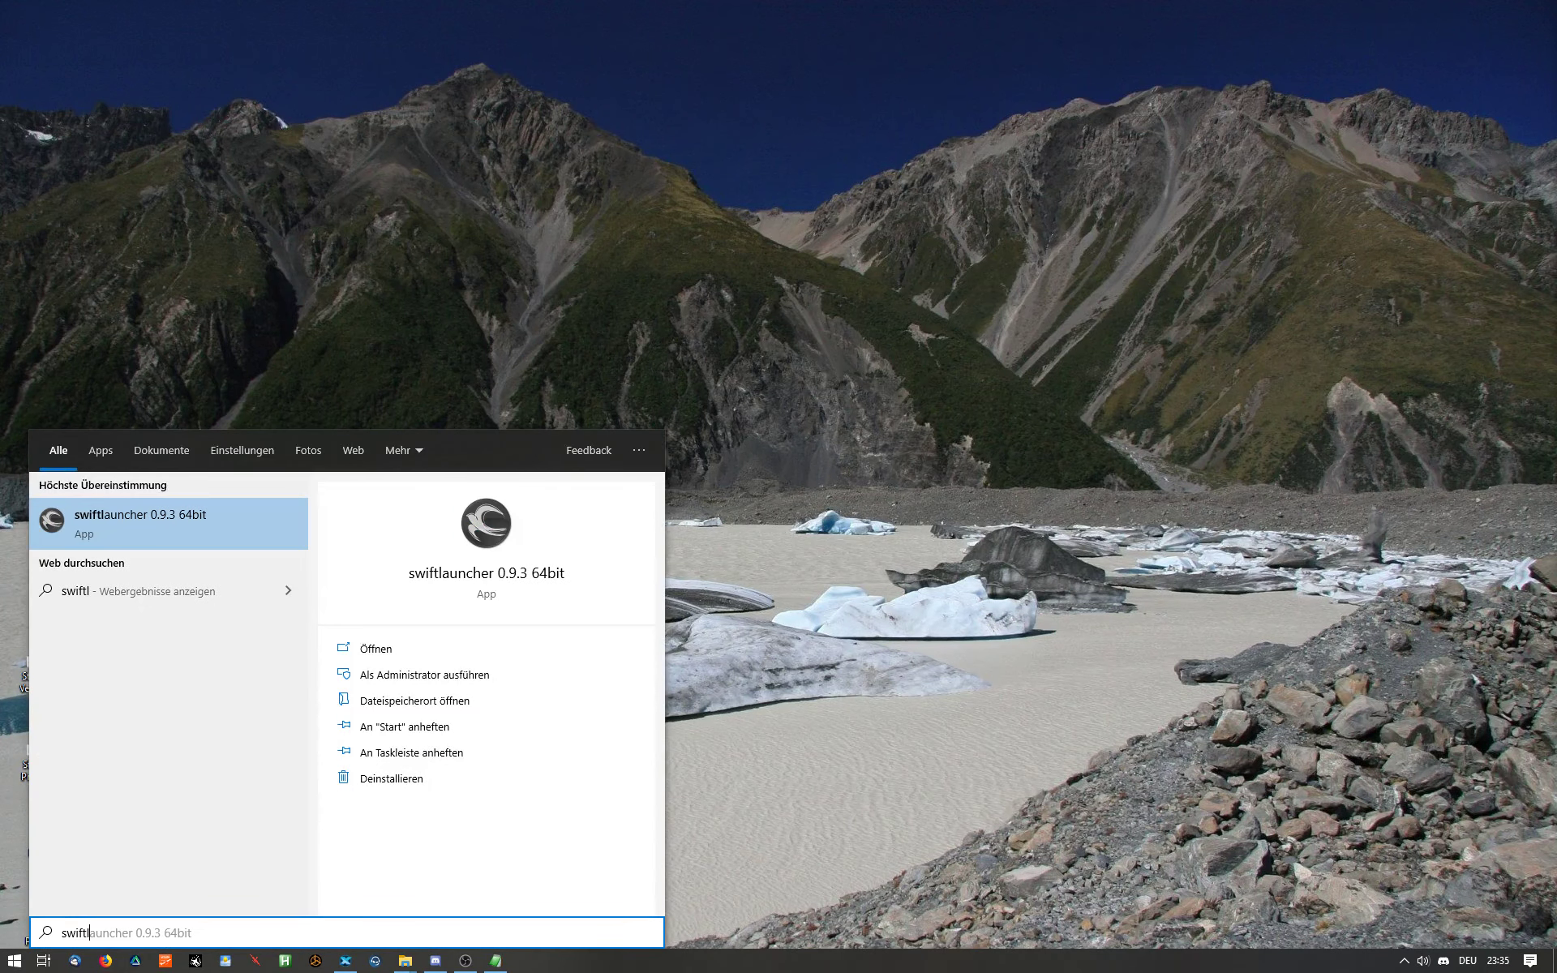
pyautogui.press('Return')
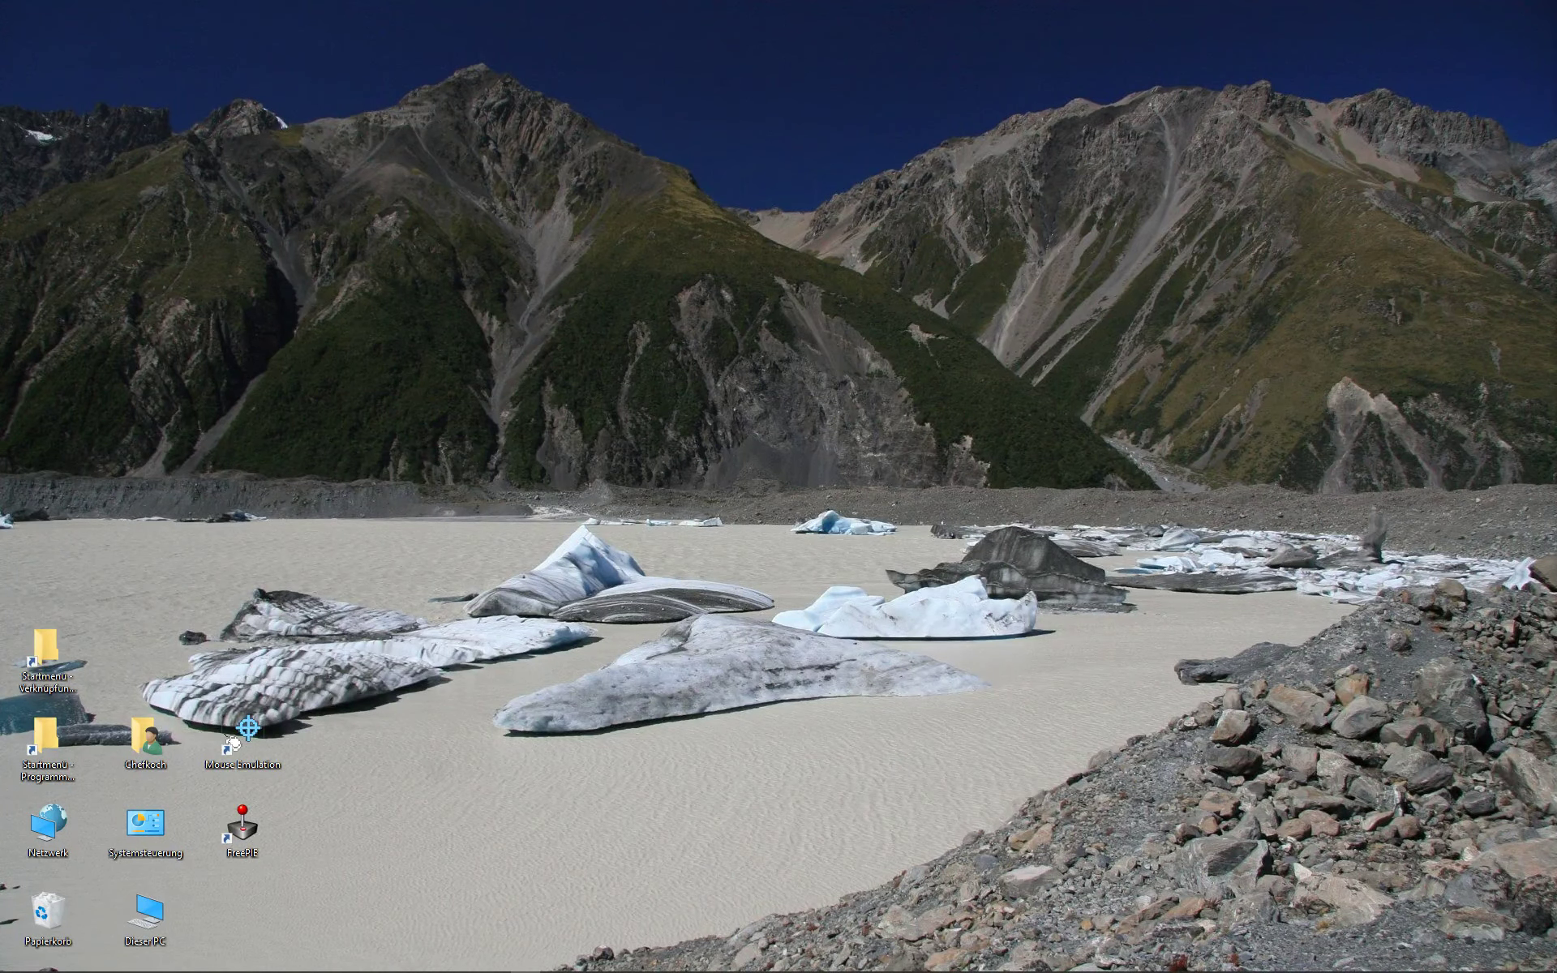
# - Centre the swift launcher and expand Latest news, Window type, Core mode and Check for updates
pyautogui.moveTo(1166, 111); pyautogui.dragTo(903, 100)
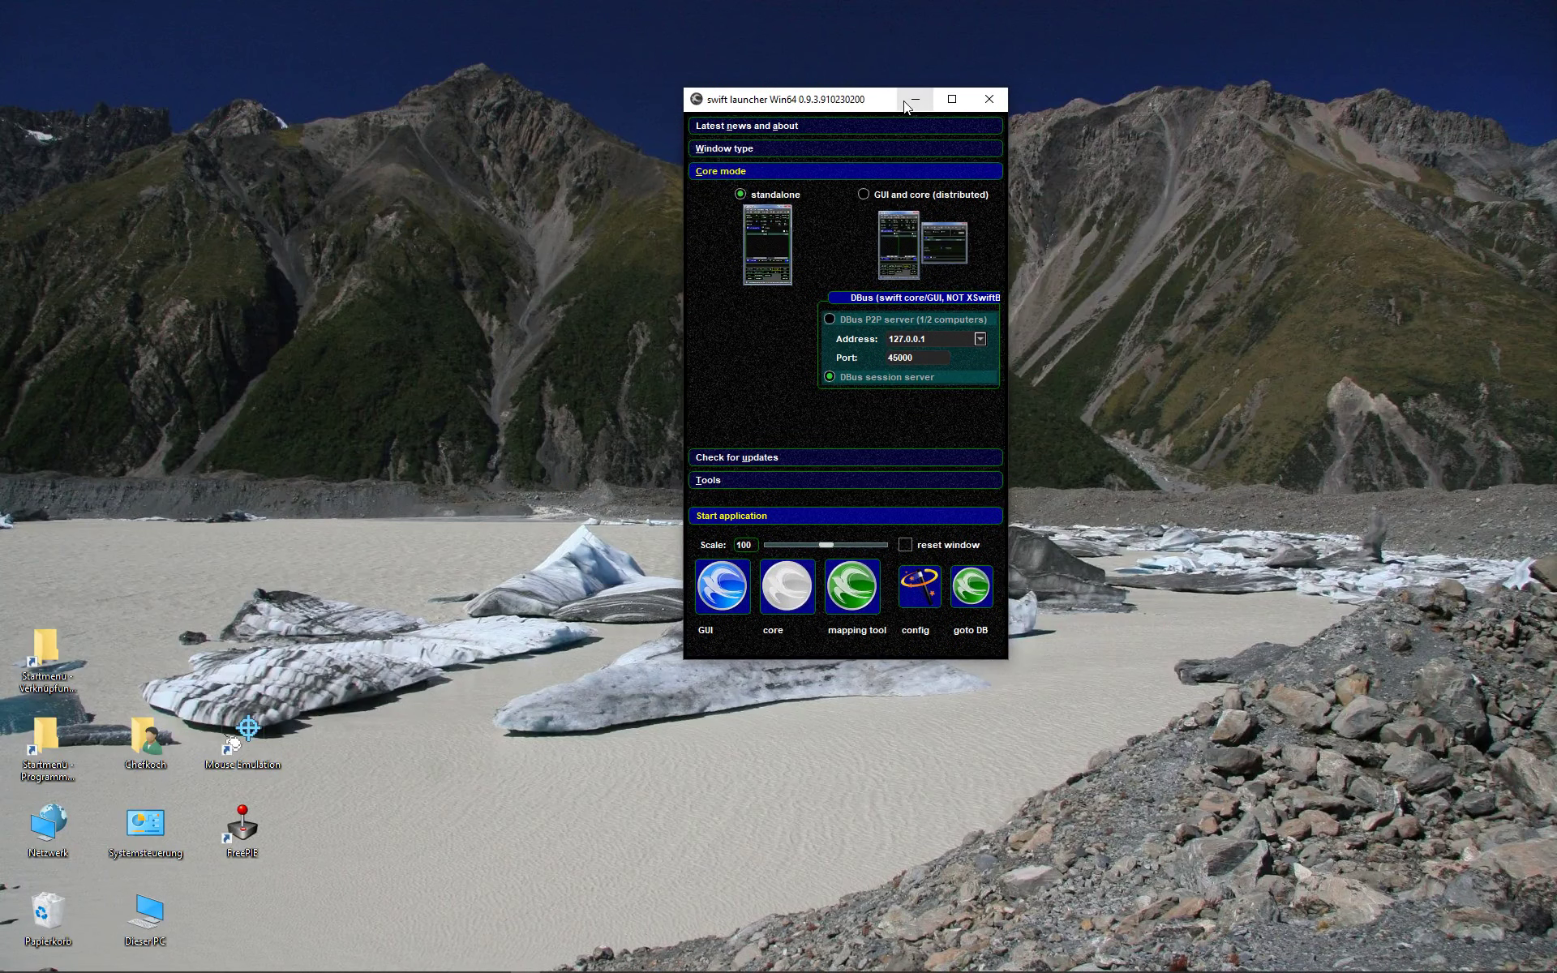
pyautogui.click(732, 124)
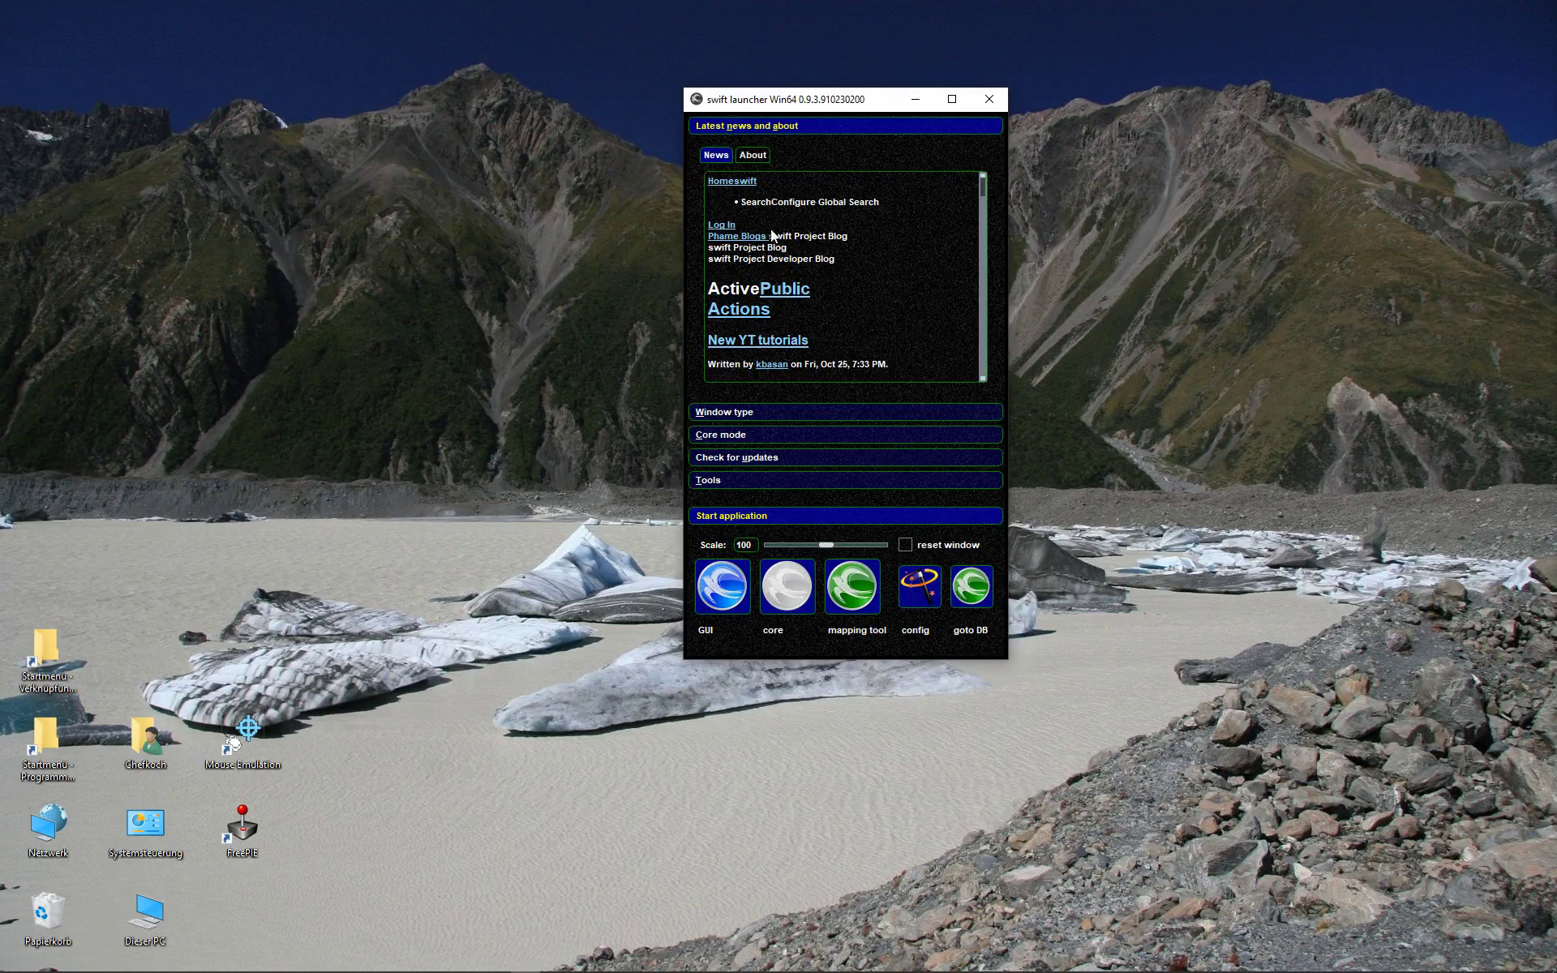
pyautogui.click(755, 412)
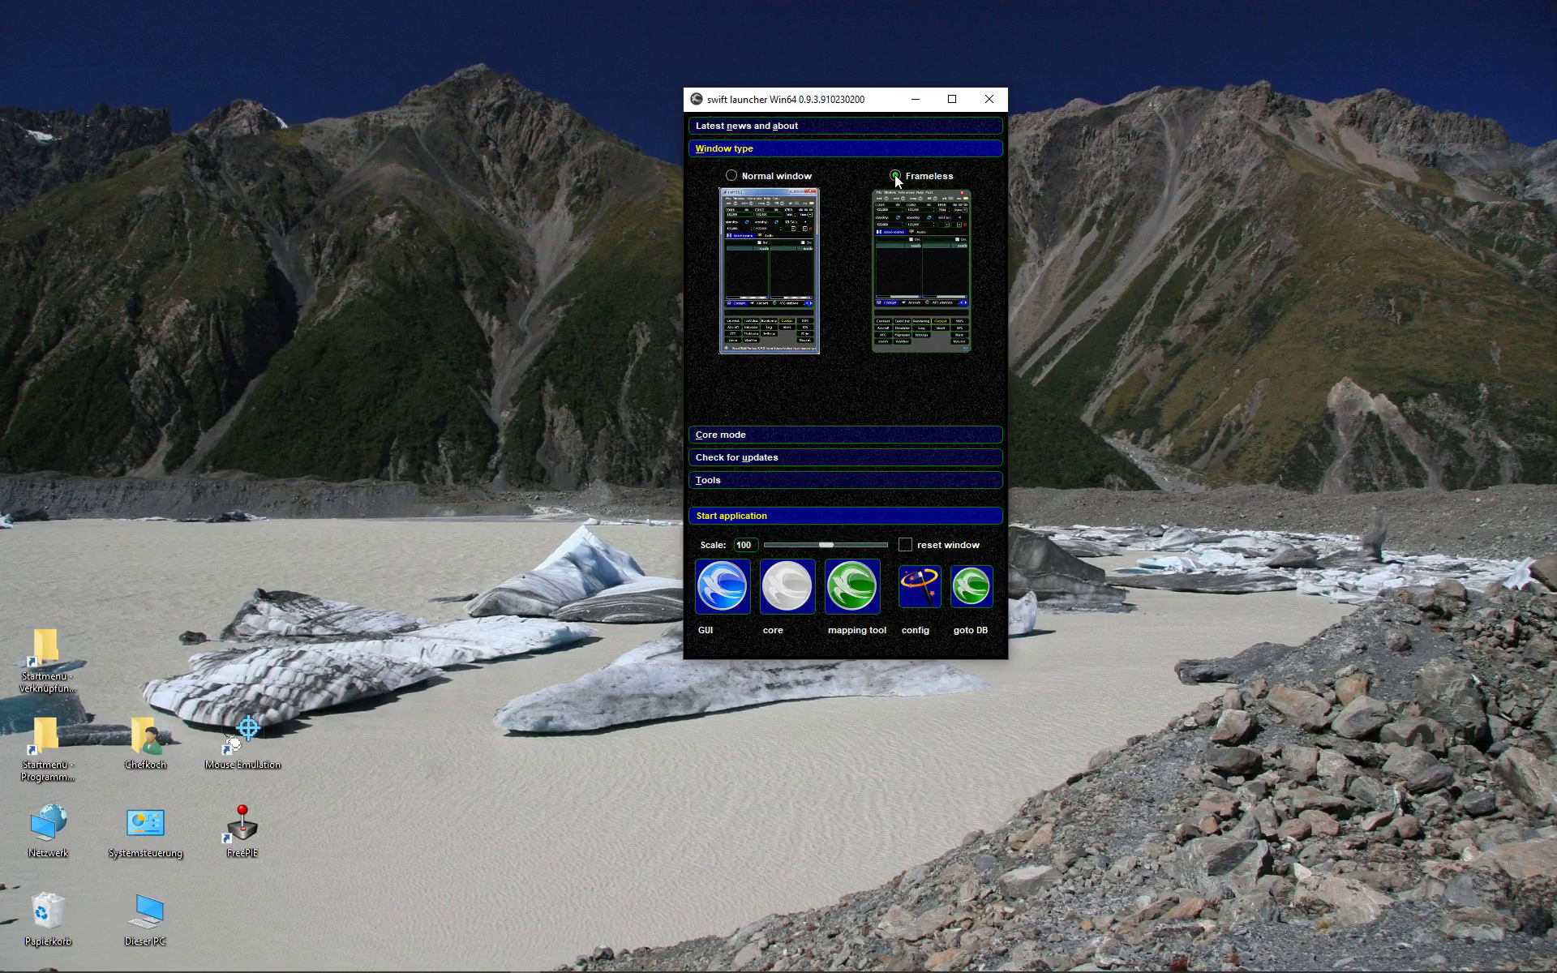
pyautogui.click(737, 436)
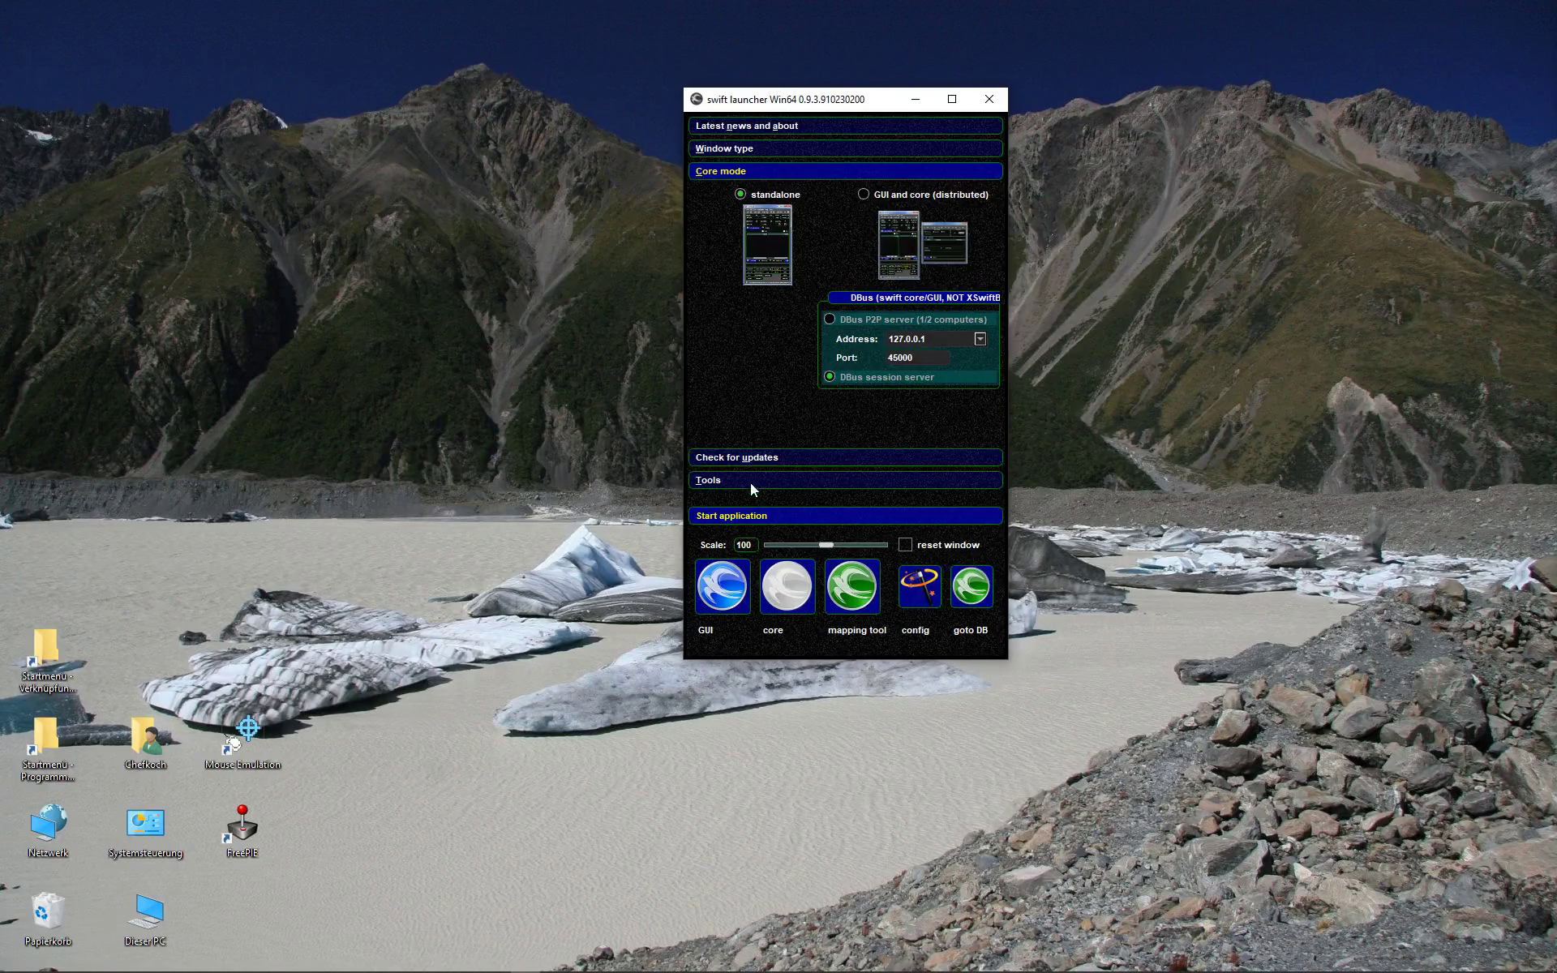
pyautogui.click(754, 458)
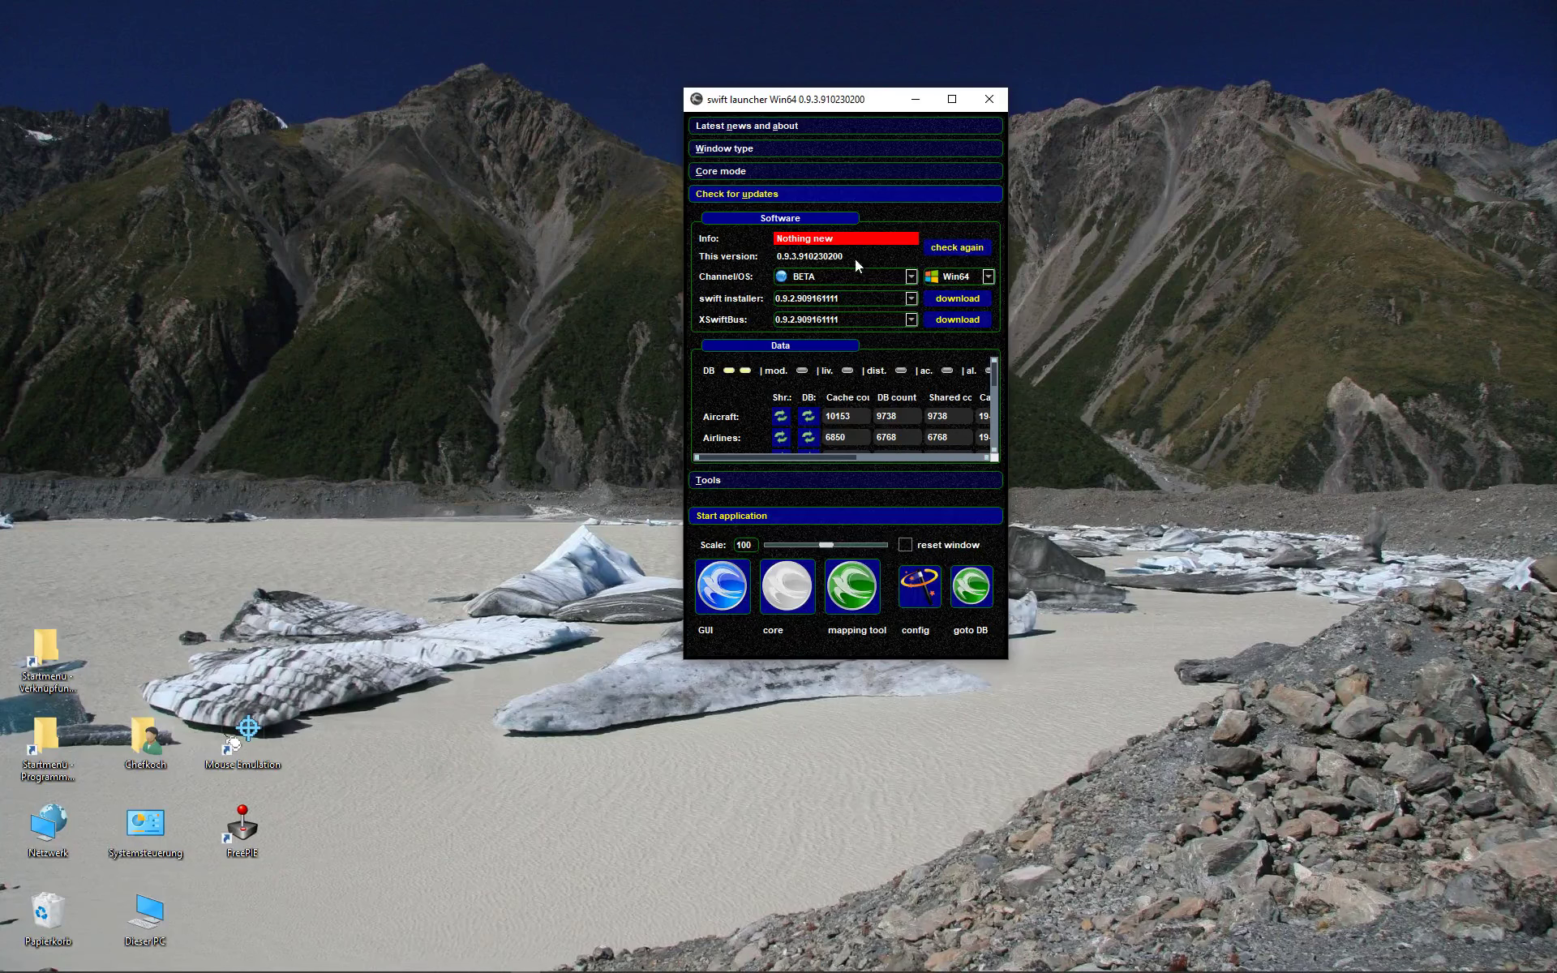
# - Recheck for software updates, still Nothing new, then launch the swift pilot client GUI
pyautogui.click(932, 245)
pyautogui.click(721, 584)
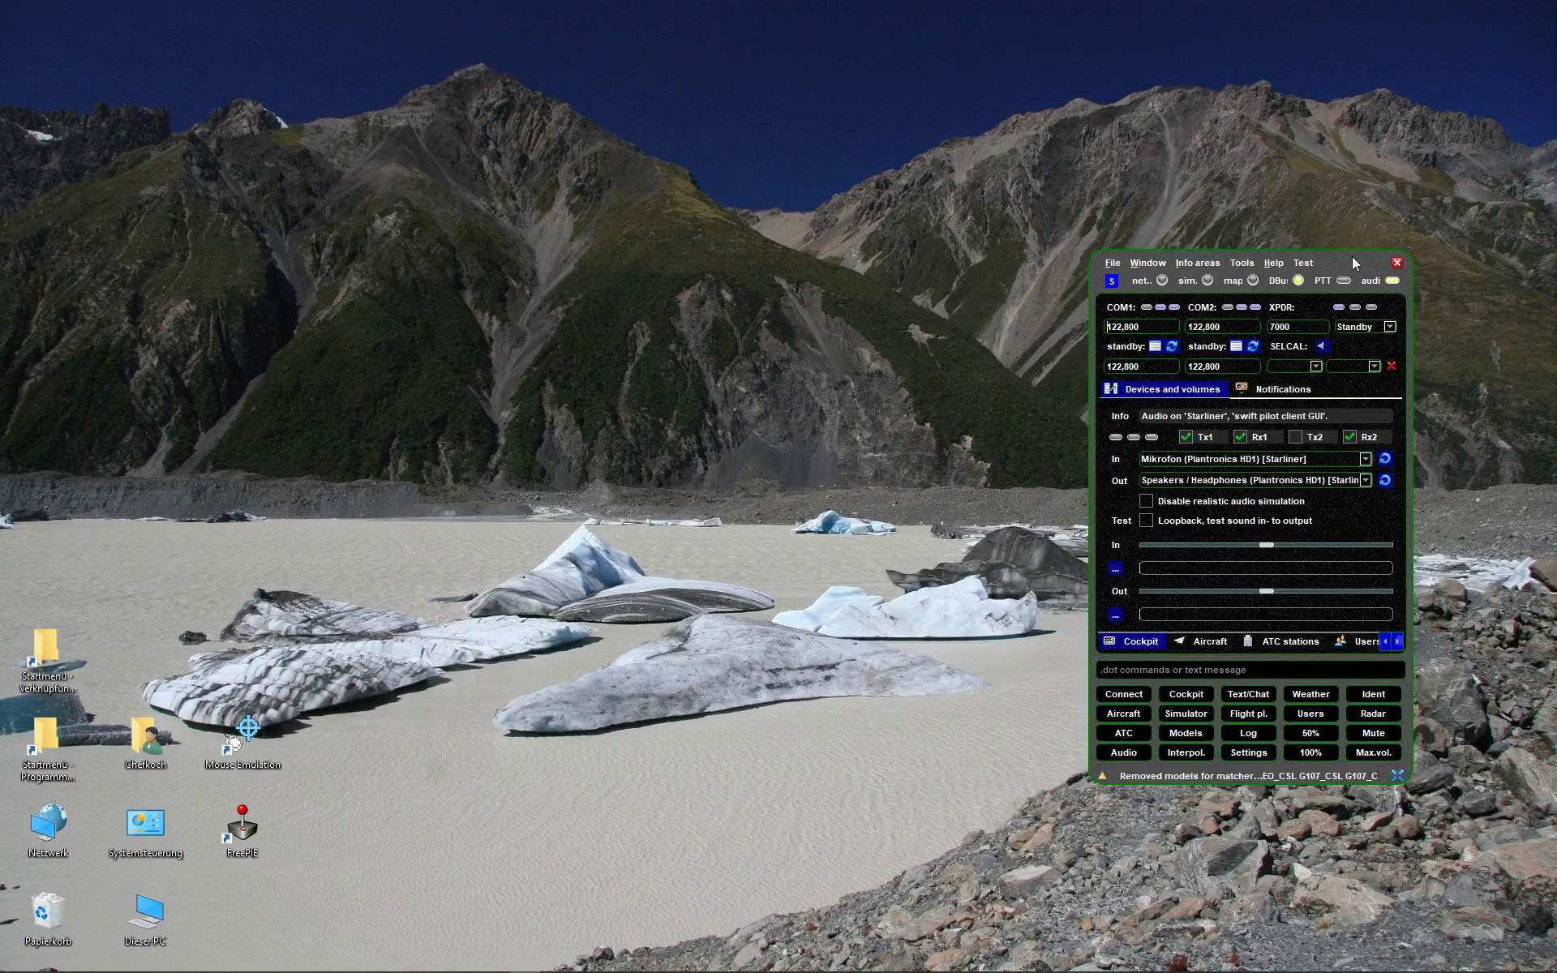
# - Move the pilot client window up and left and bring up the network connection form
pyautogui.moveTo(1351, 256); pyautogui.dragTo(1140, 161)
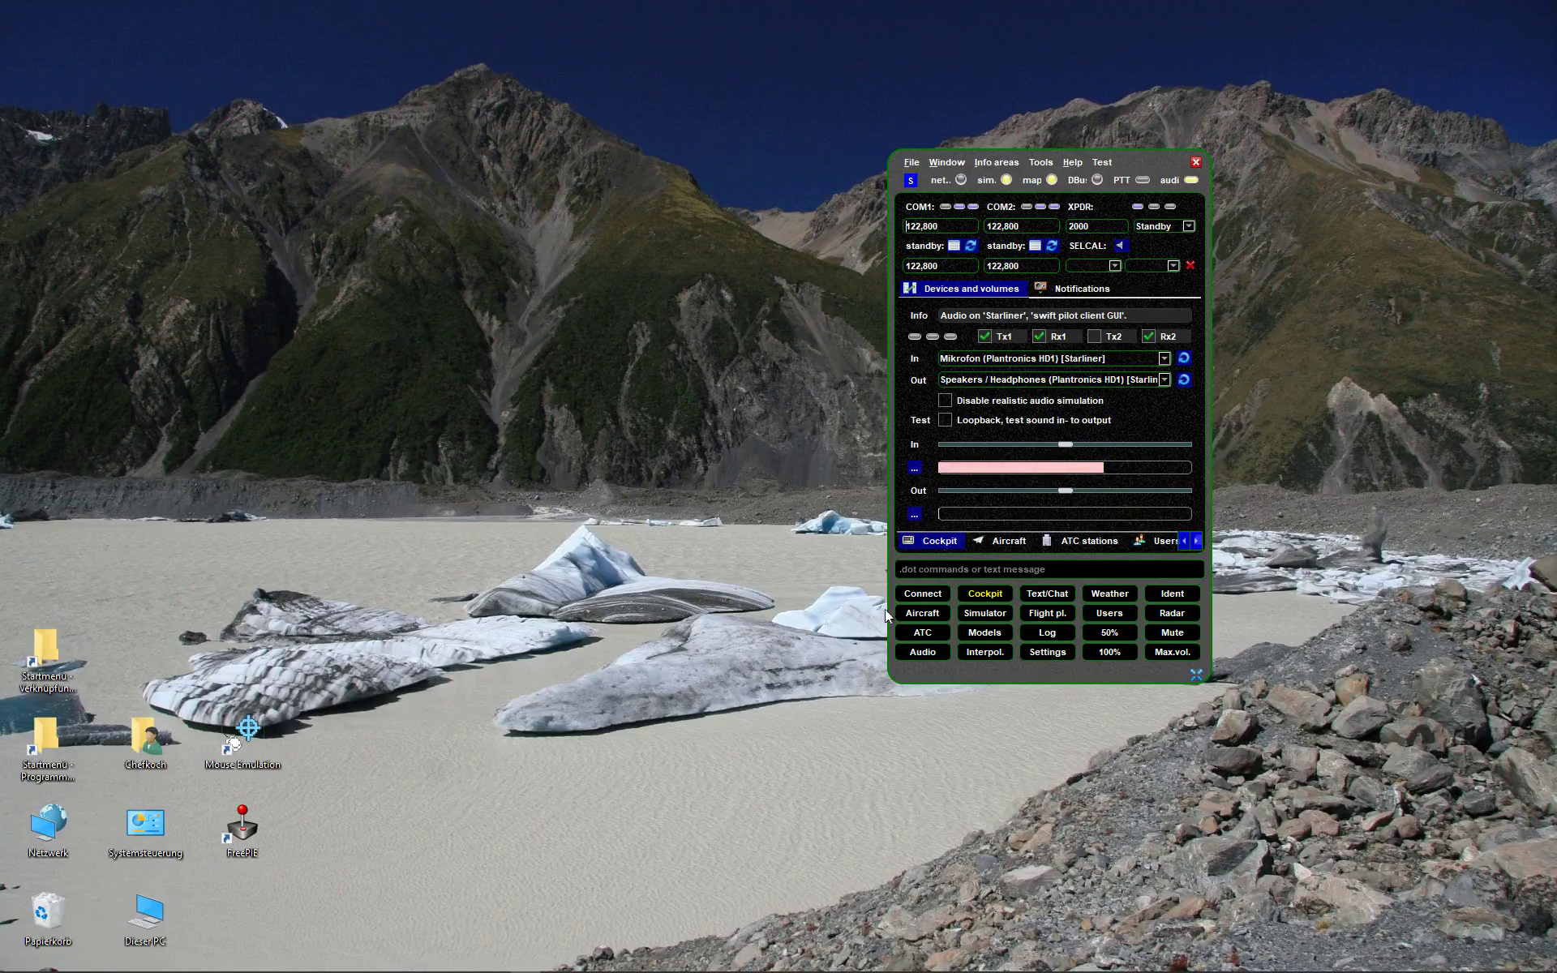
pyautogui.click(924, 594)
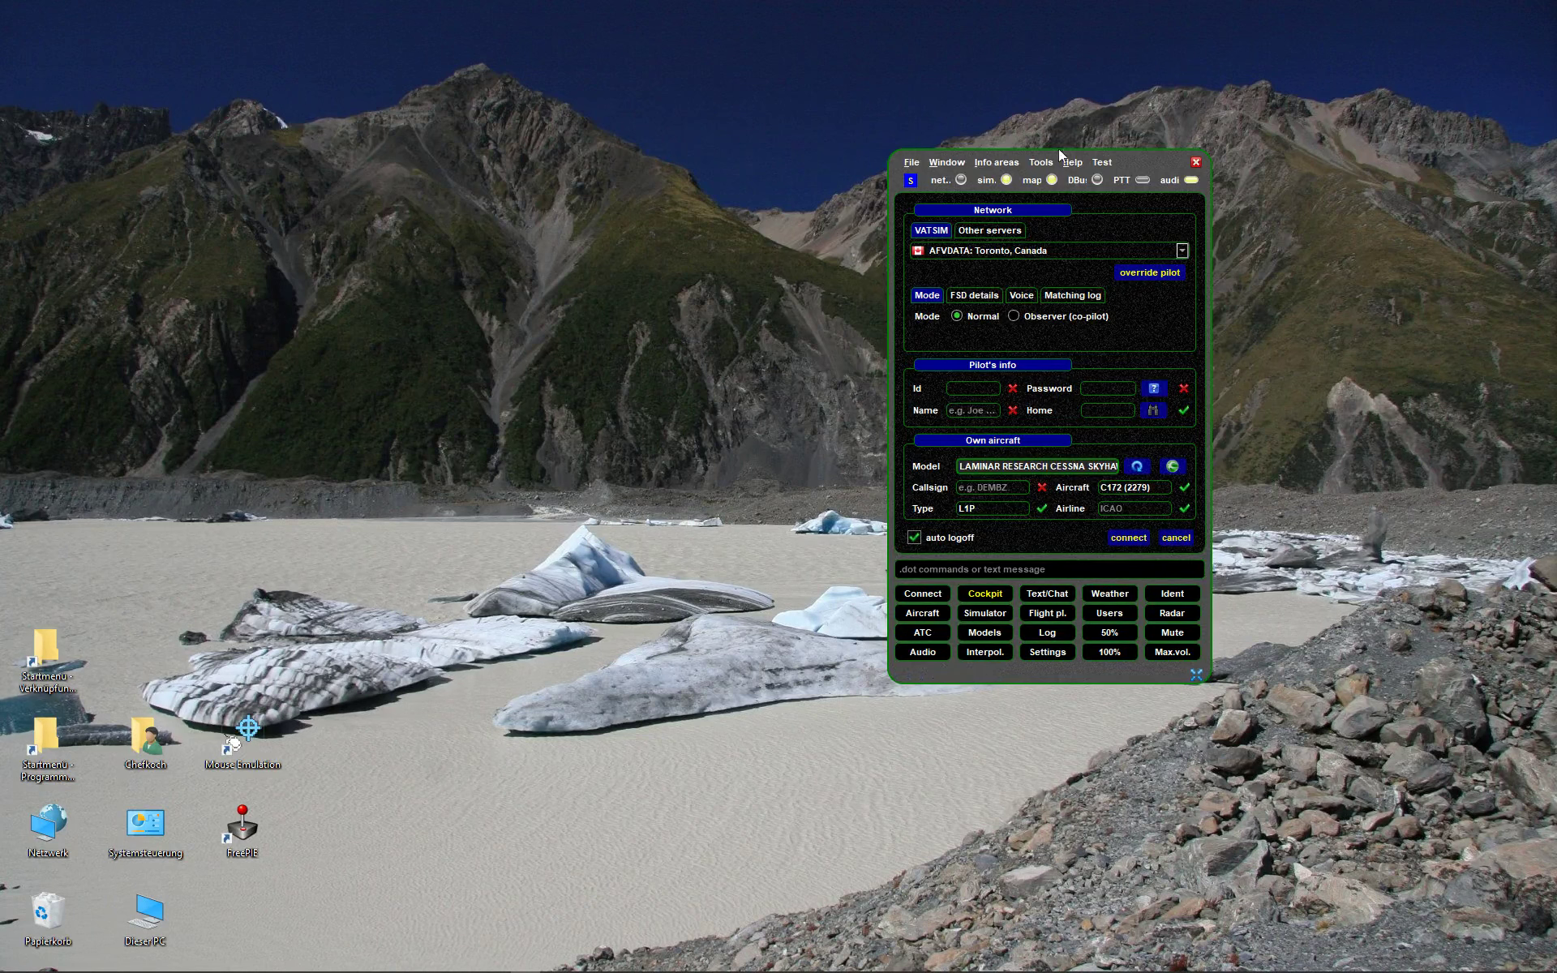
# - Resize the client window to show the network panel and keep AFVDATA: Toronto, Canada as server
pyautogui.moveTo(1192, 673); pyautogui.dragTo(1187, 596)
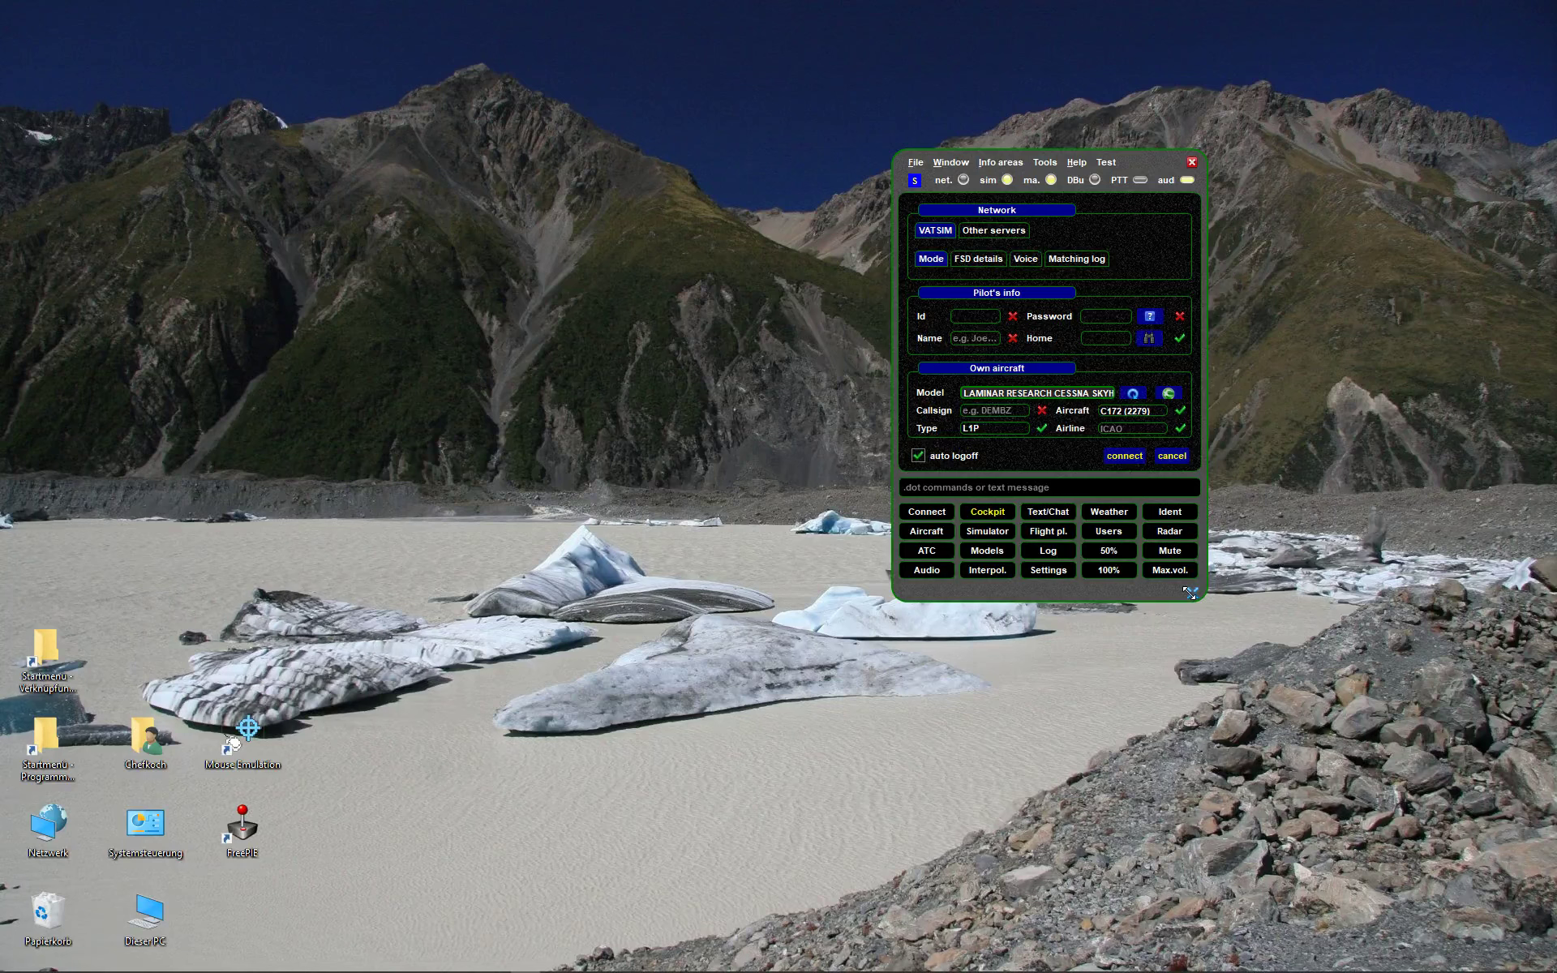
pyautogui.moveTo(1186, 591); pyautogui.dragTo(1194, 674)
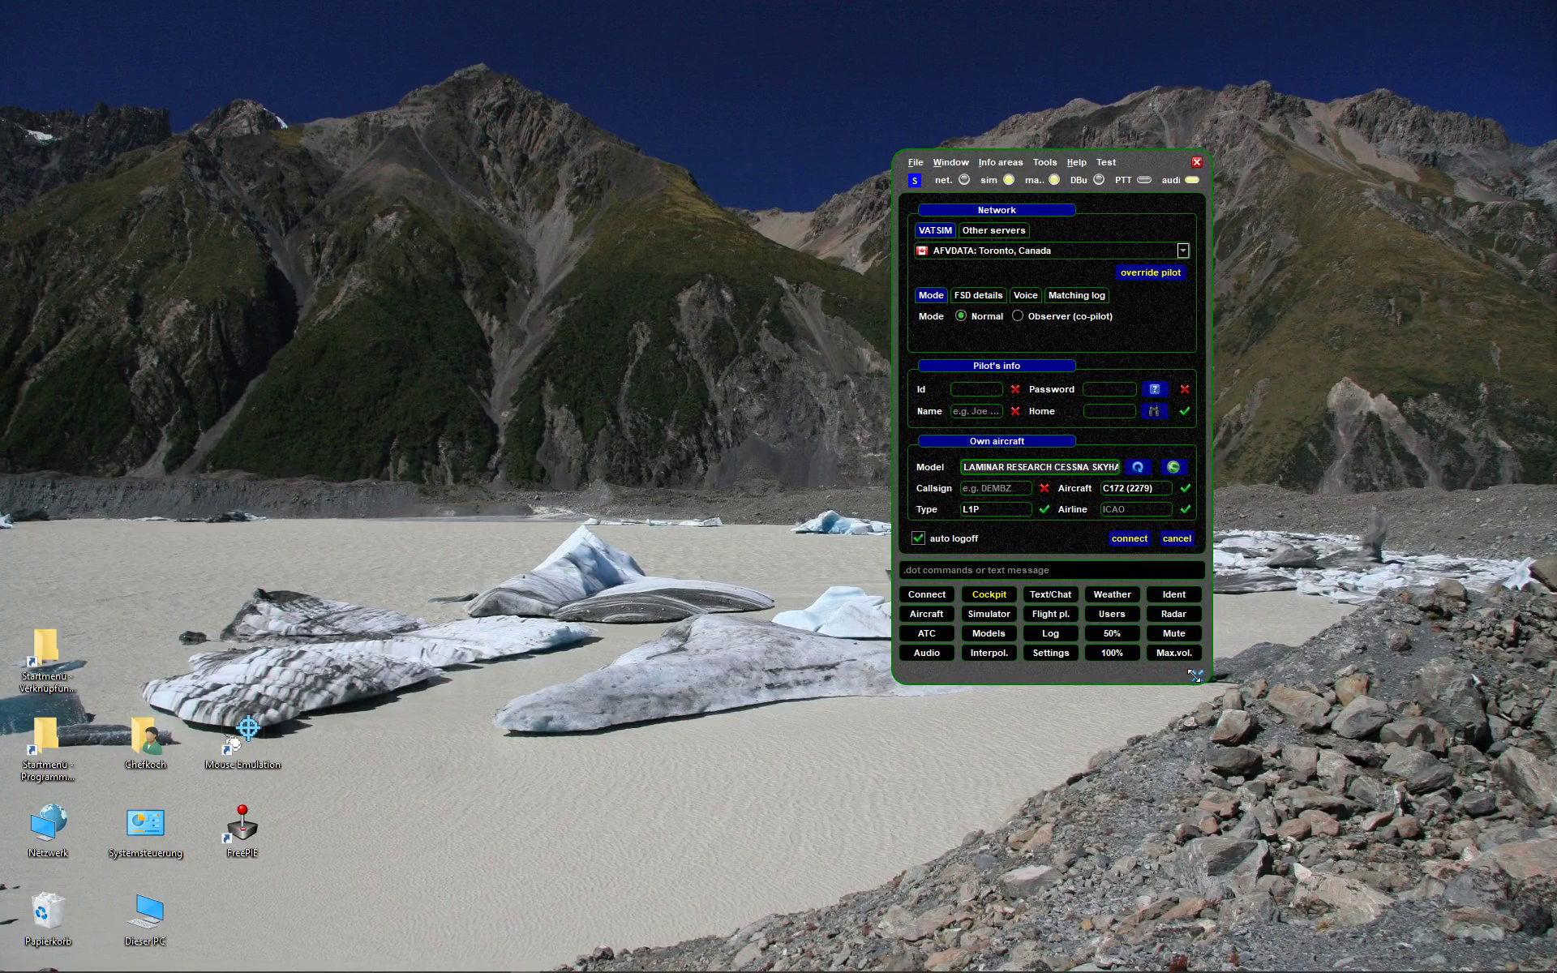
pyautogui.click(952, 248)
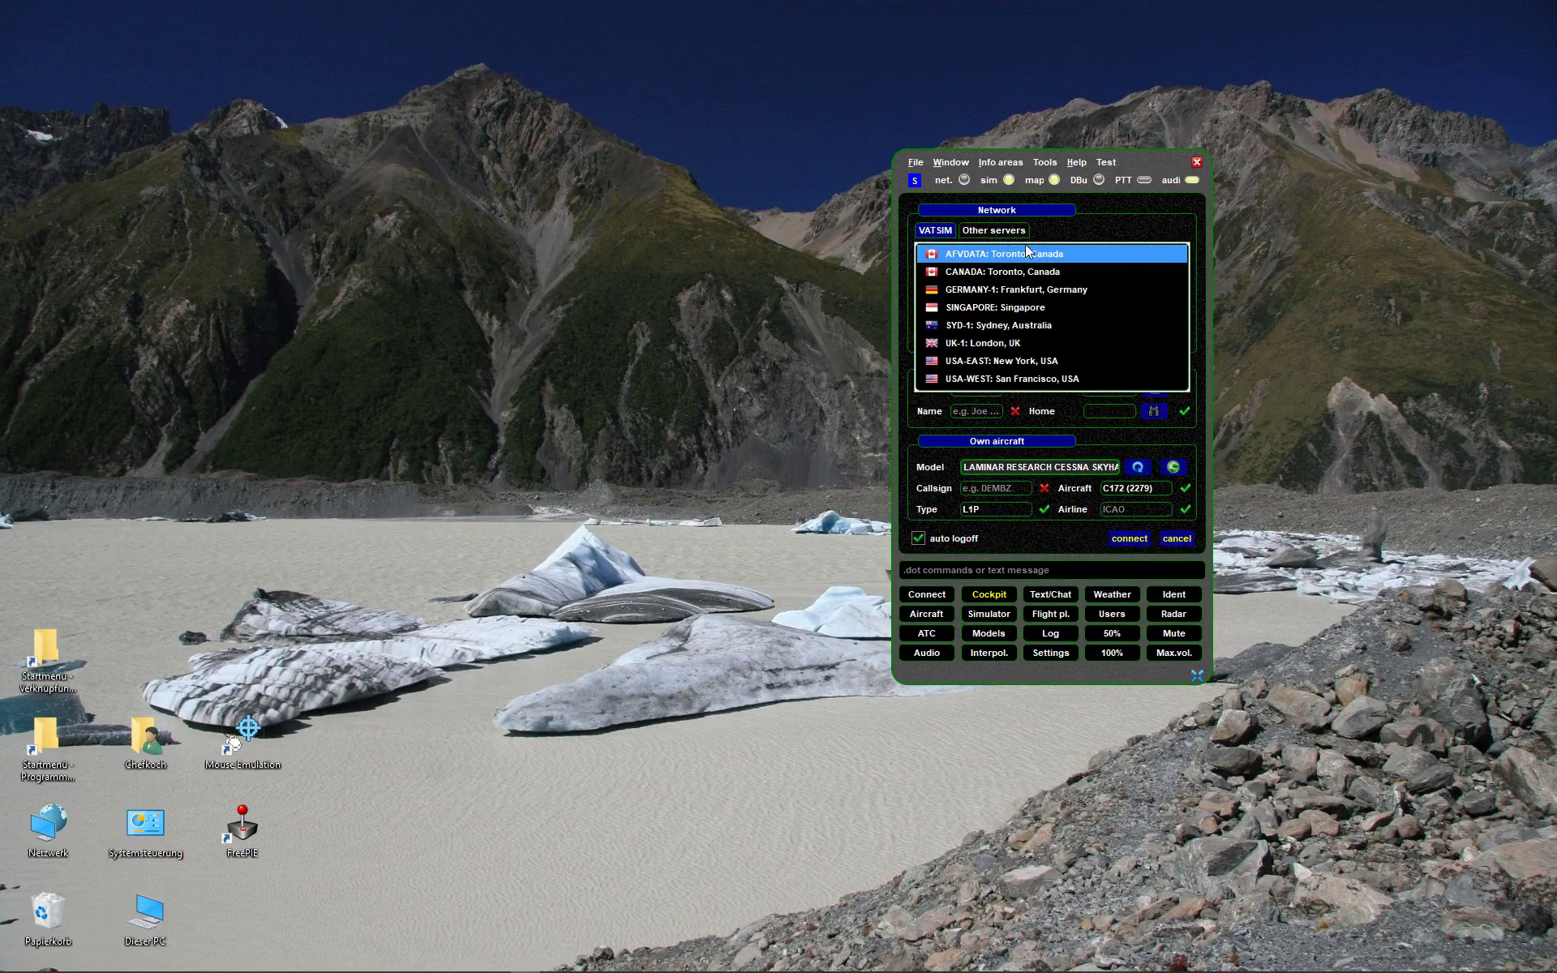
pyautogui.click(1044, 260)
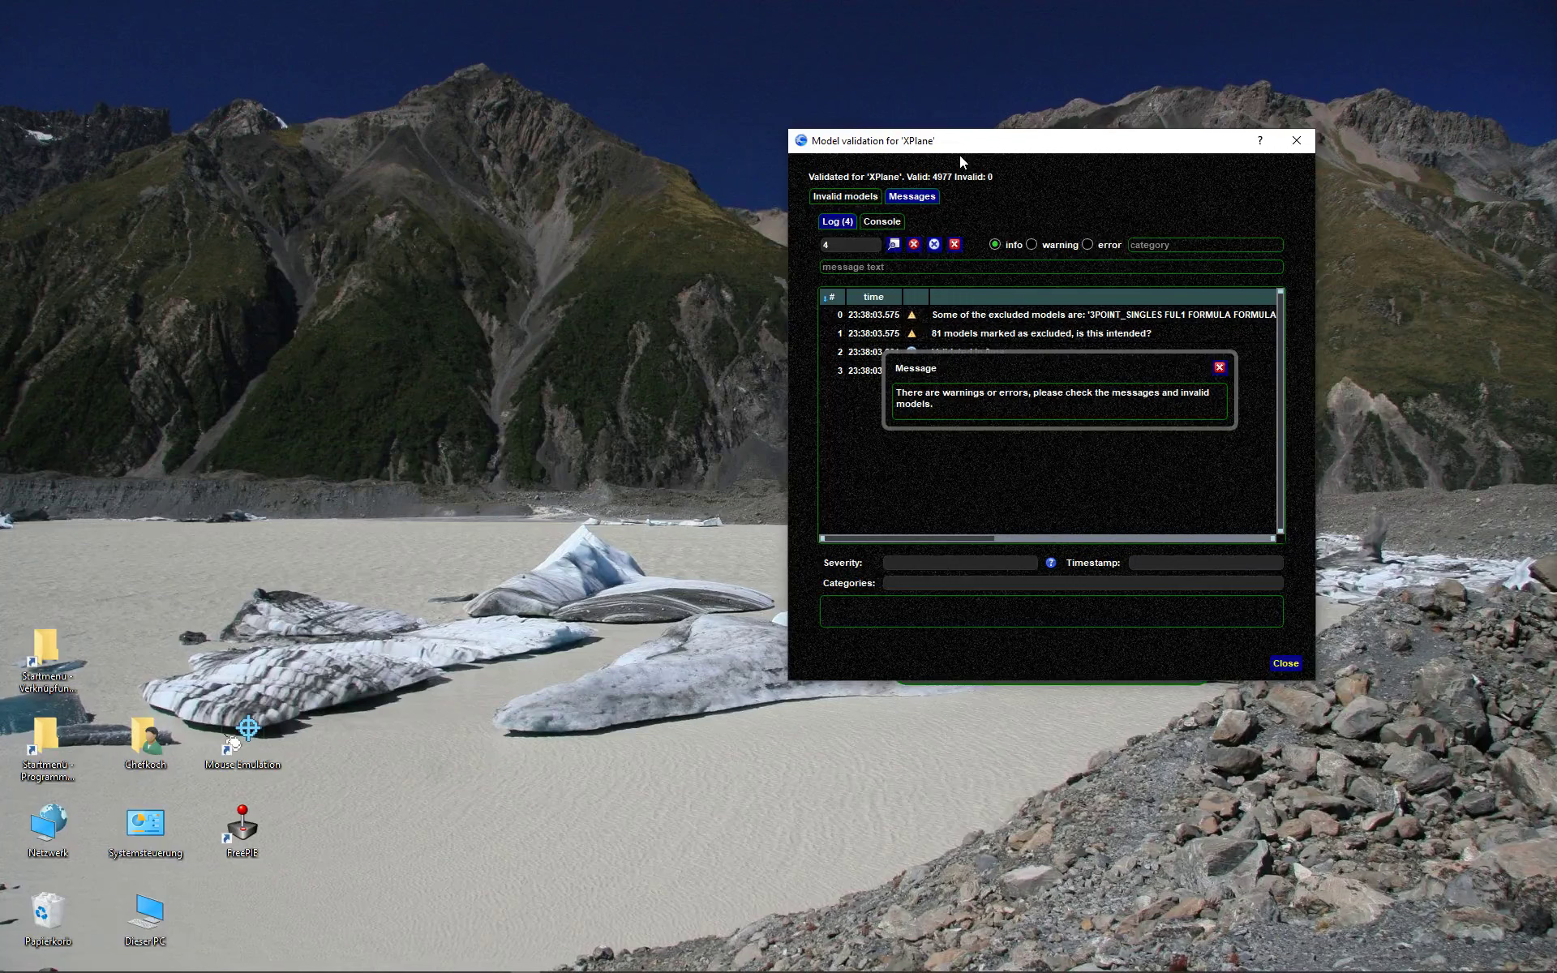
# - Dismiss the validation warning and close the XPlane model validation report
pyautogui.click(1221, 369)
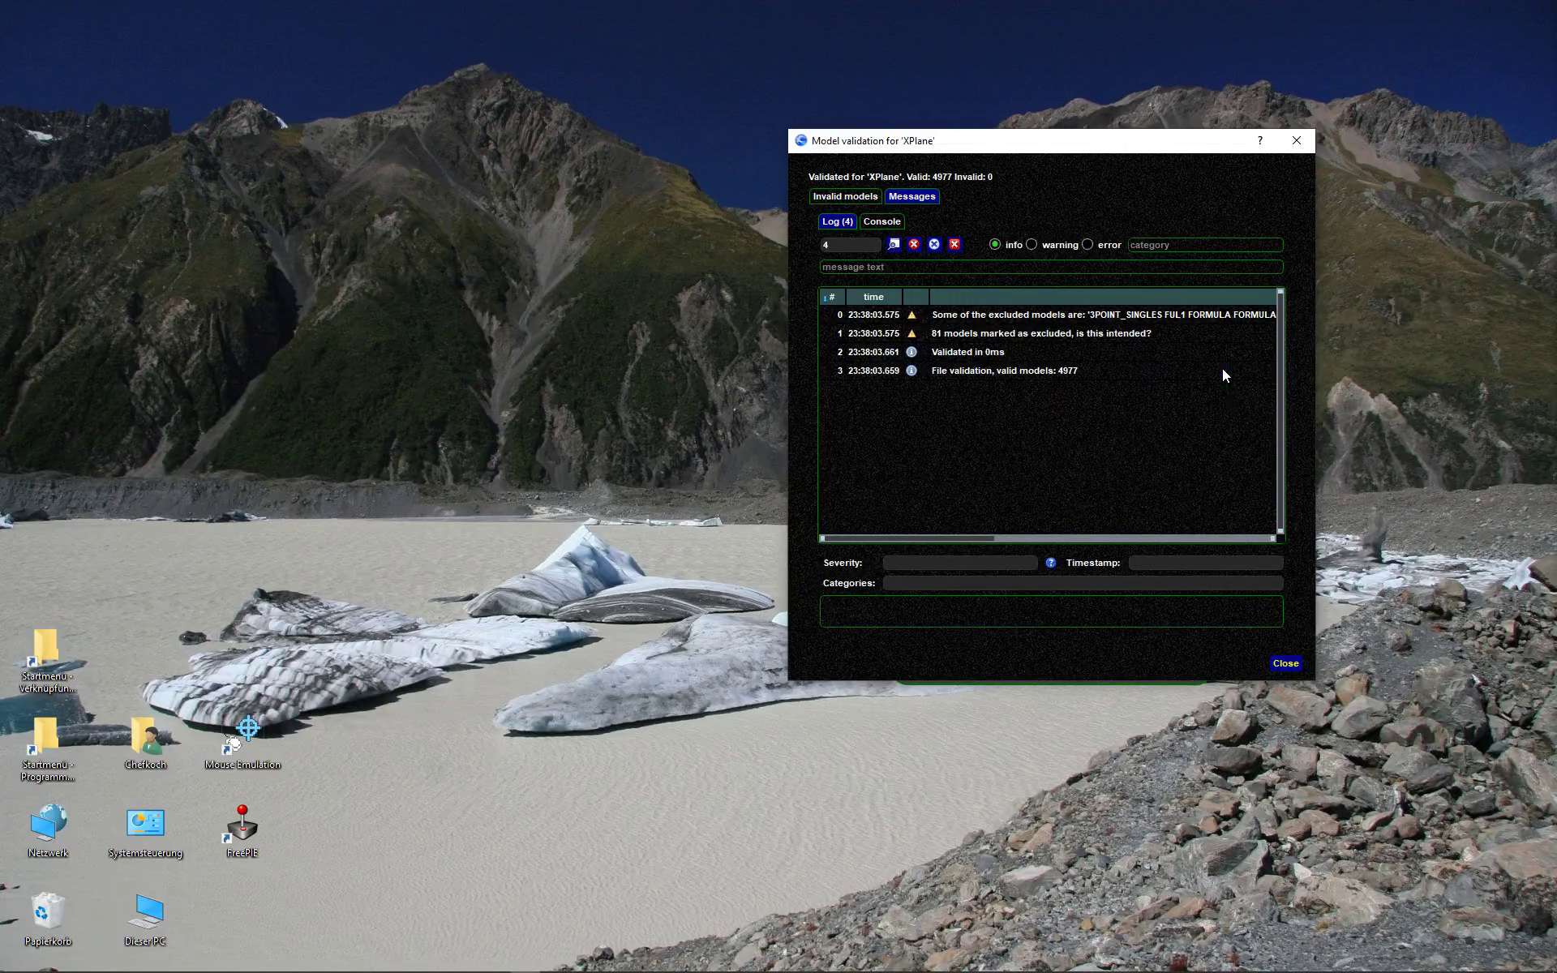
pyautogui.click(1285, 663)
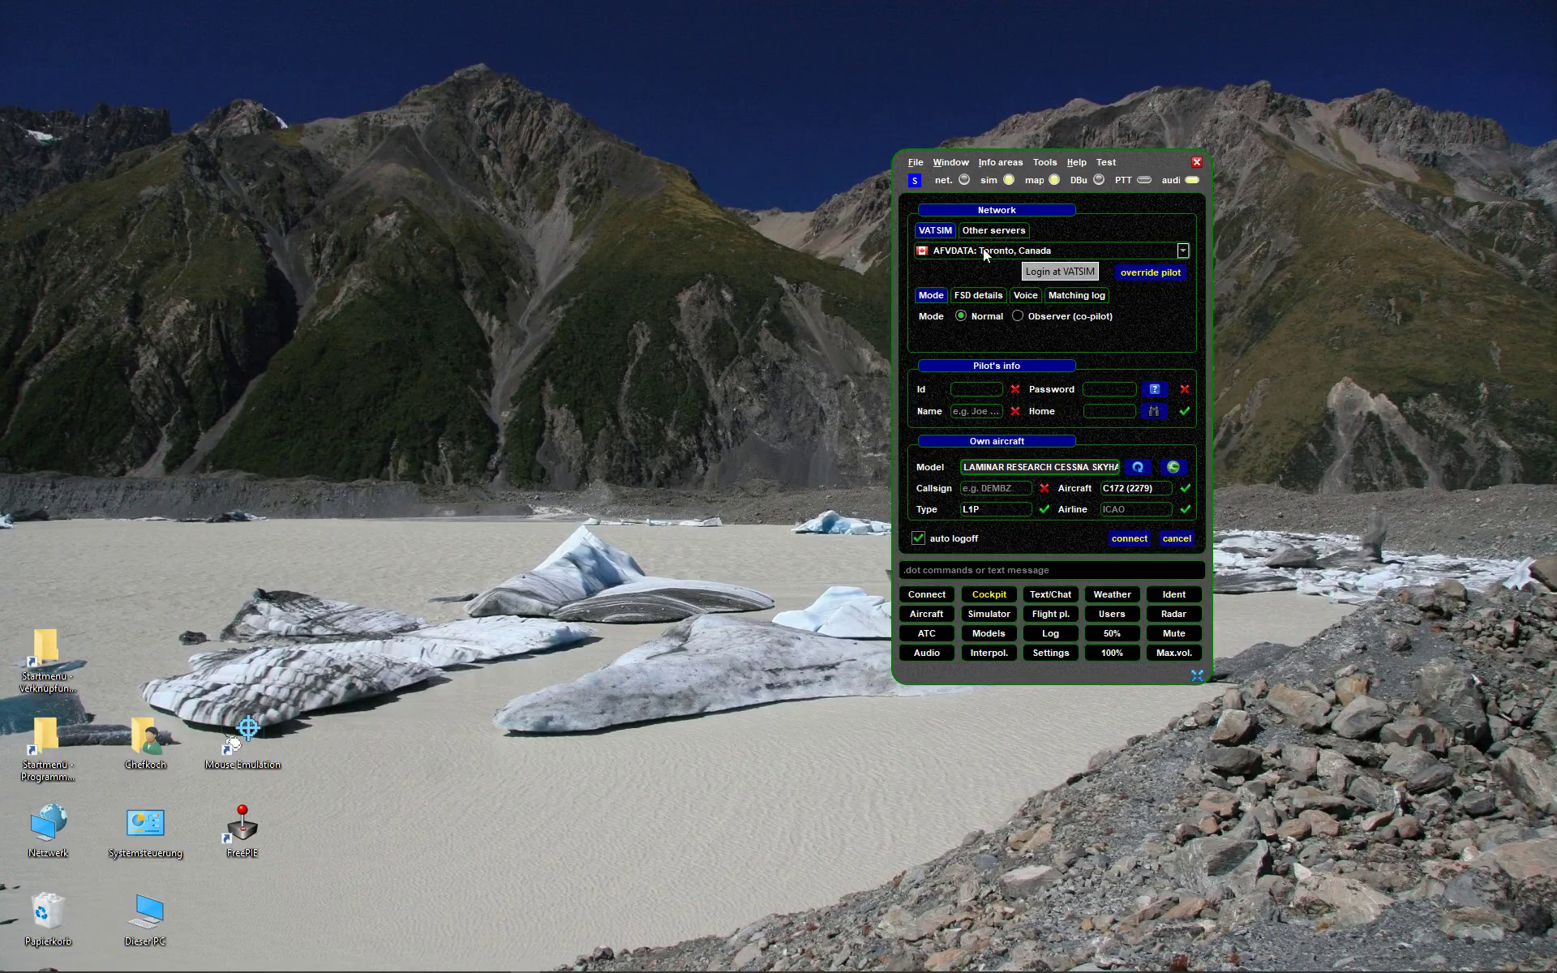
# - Choose GERMANY-1: Frankfurt, Germany as the VATSIM server, then view the empty Other servers list
pyautogui.click(1056, 253)
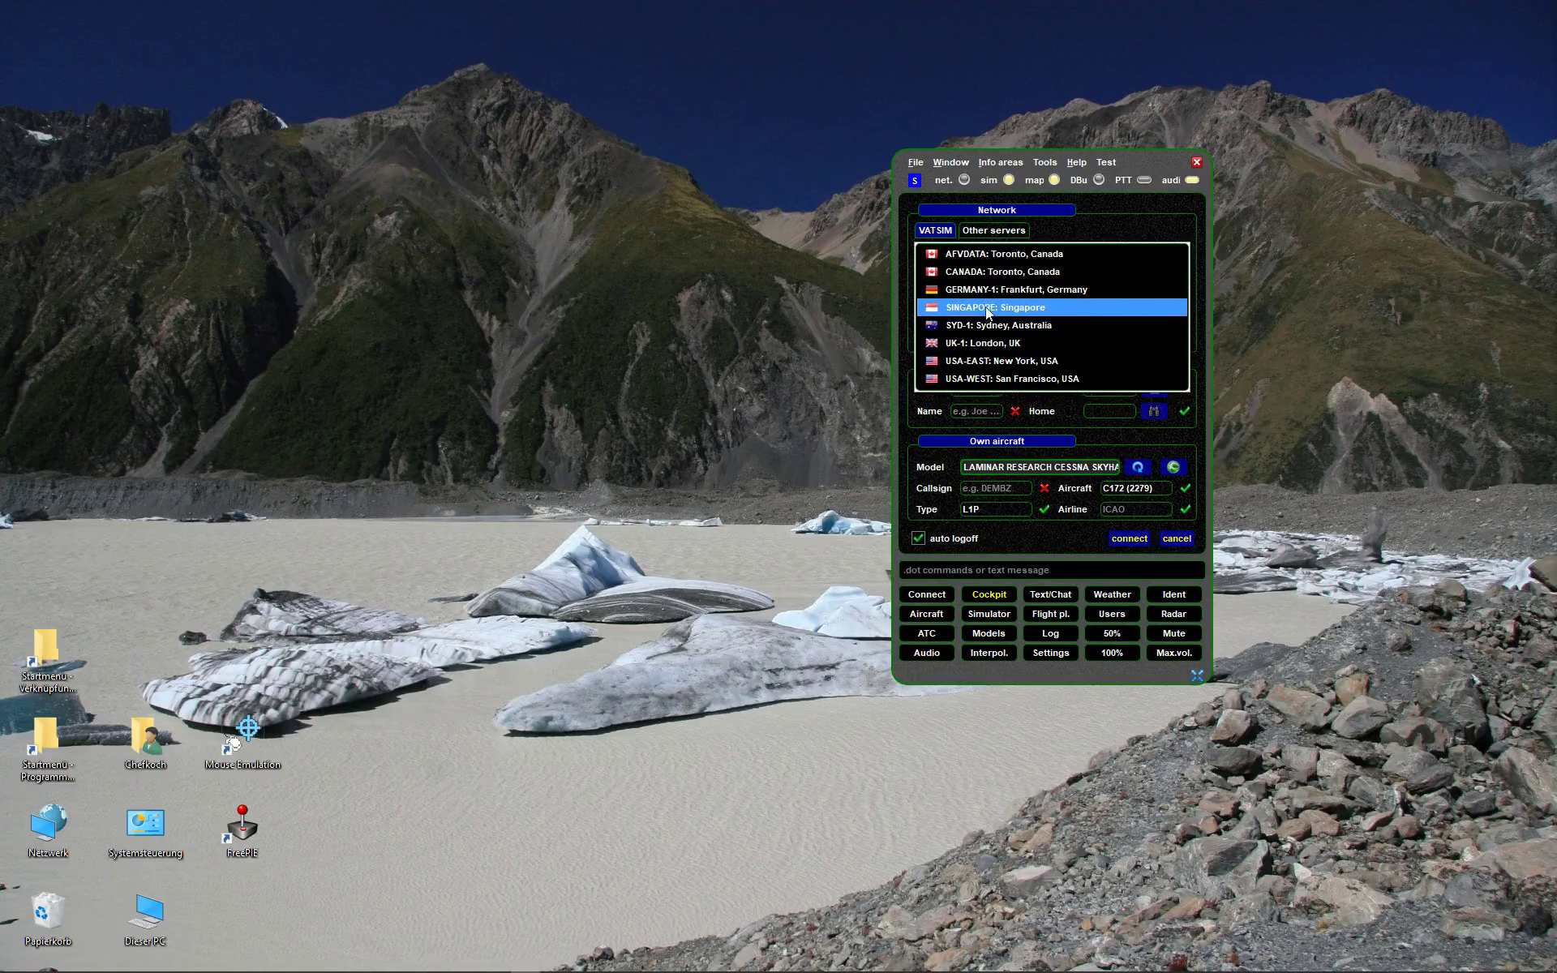
pyautogui.click(996, 292)
pyautogui.click(1016, 247)
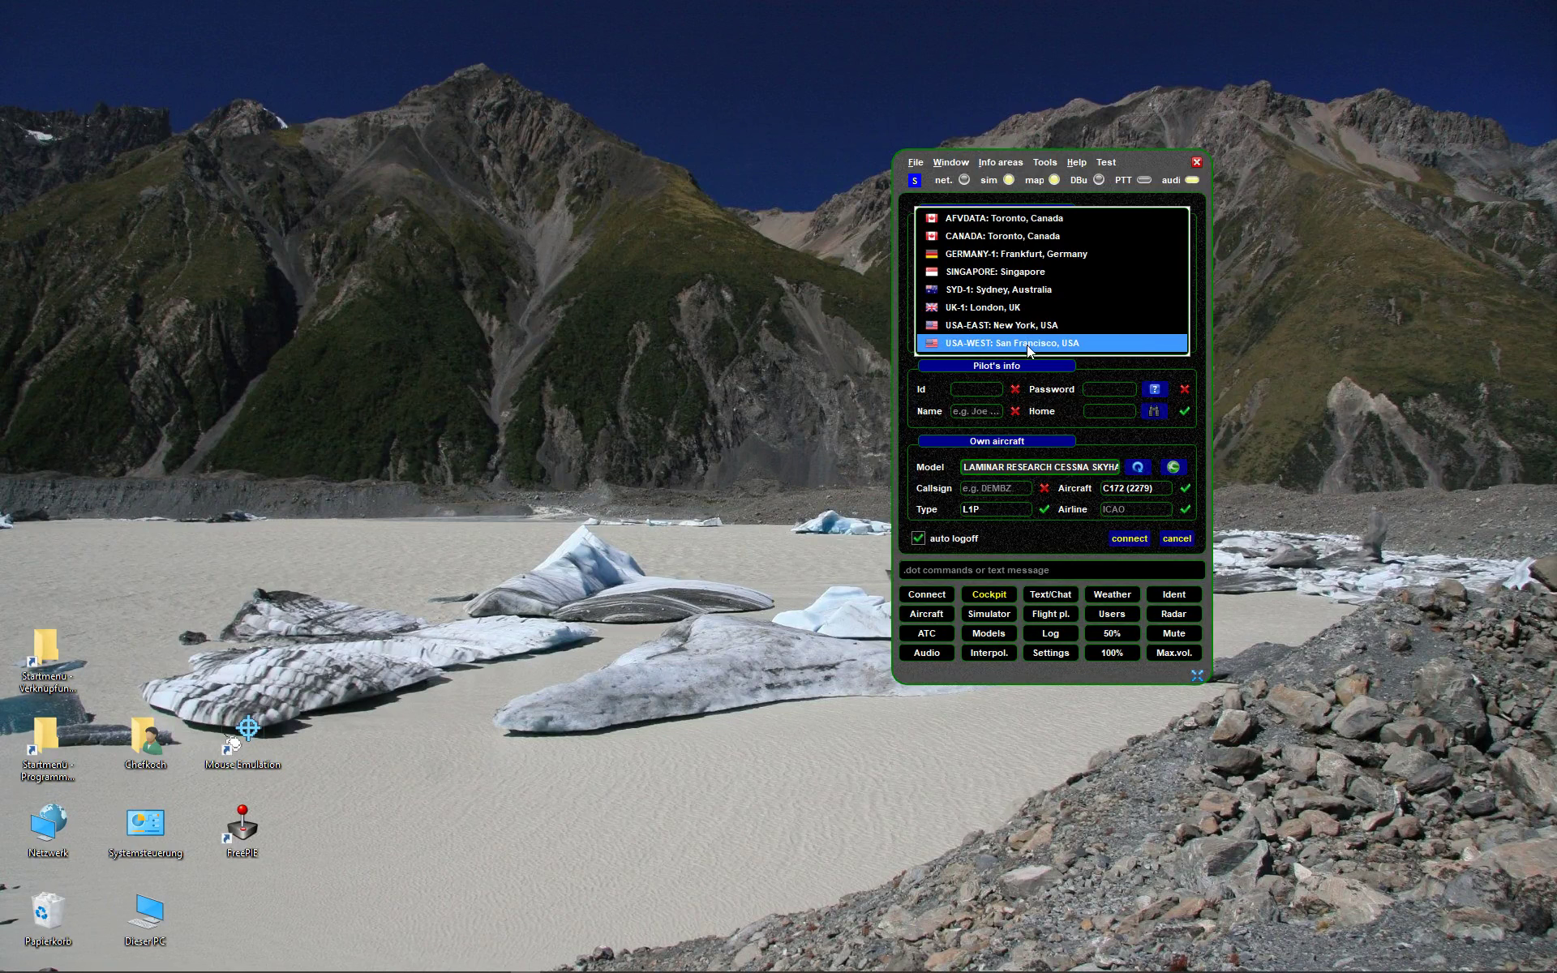
pyautogui.click(988, 258)
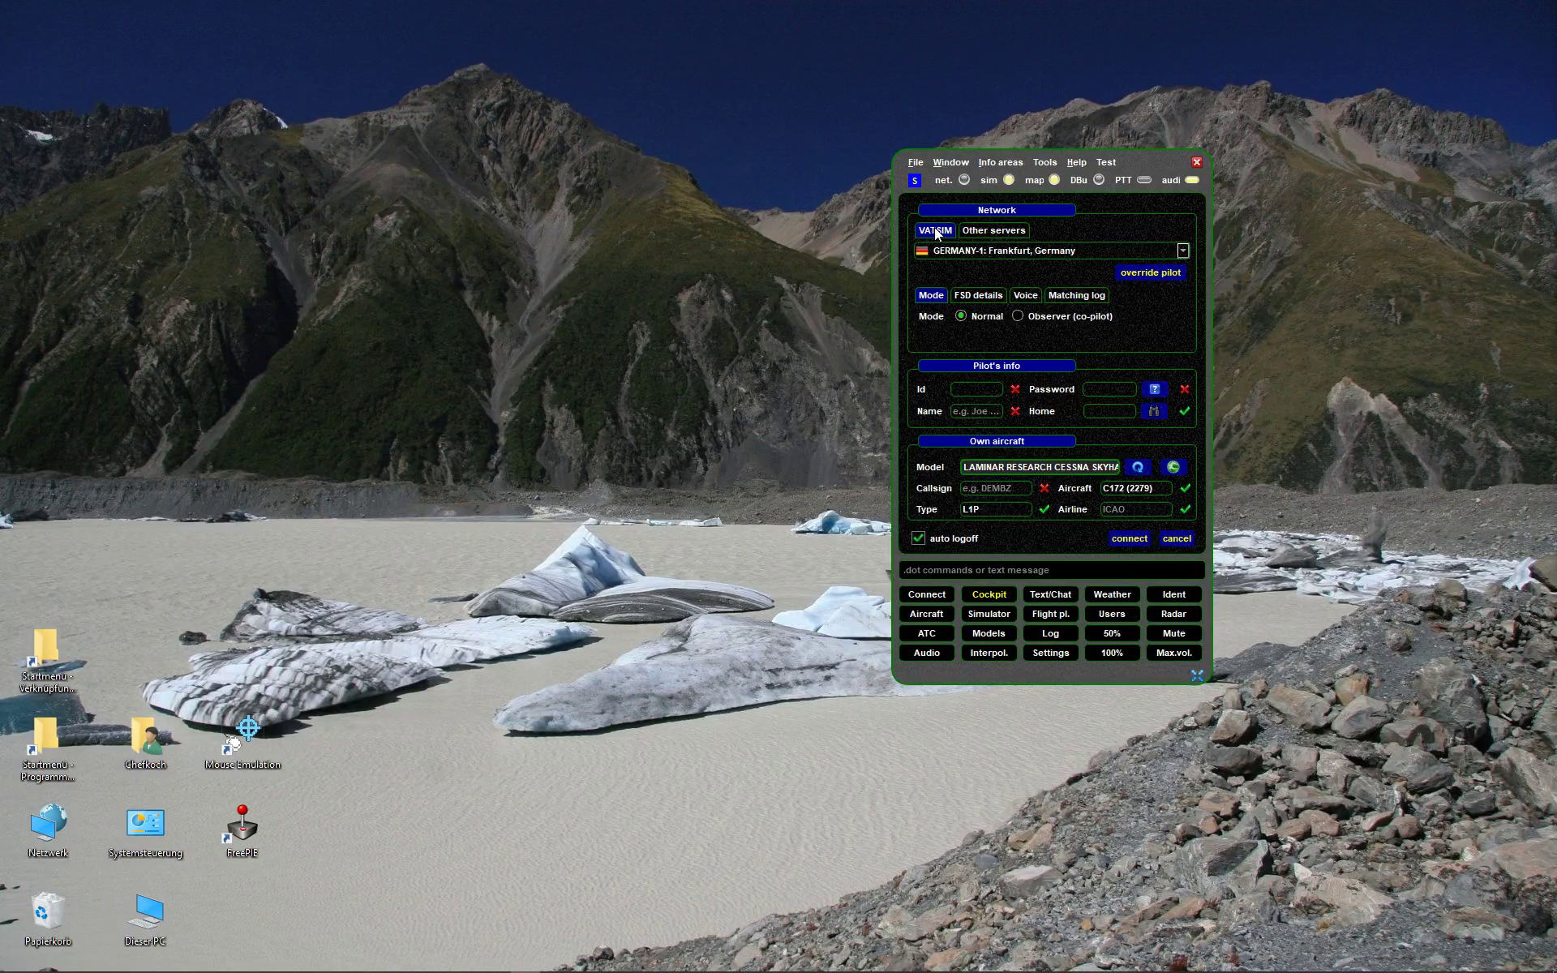
pyautogui.click(997, 231)
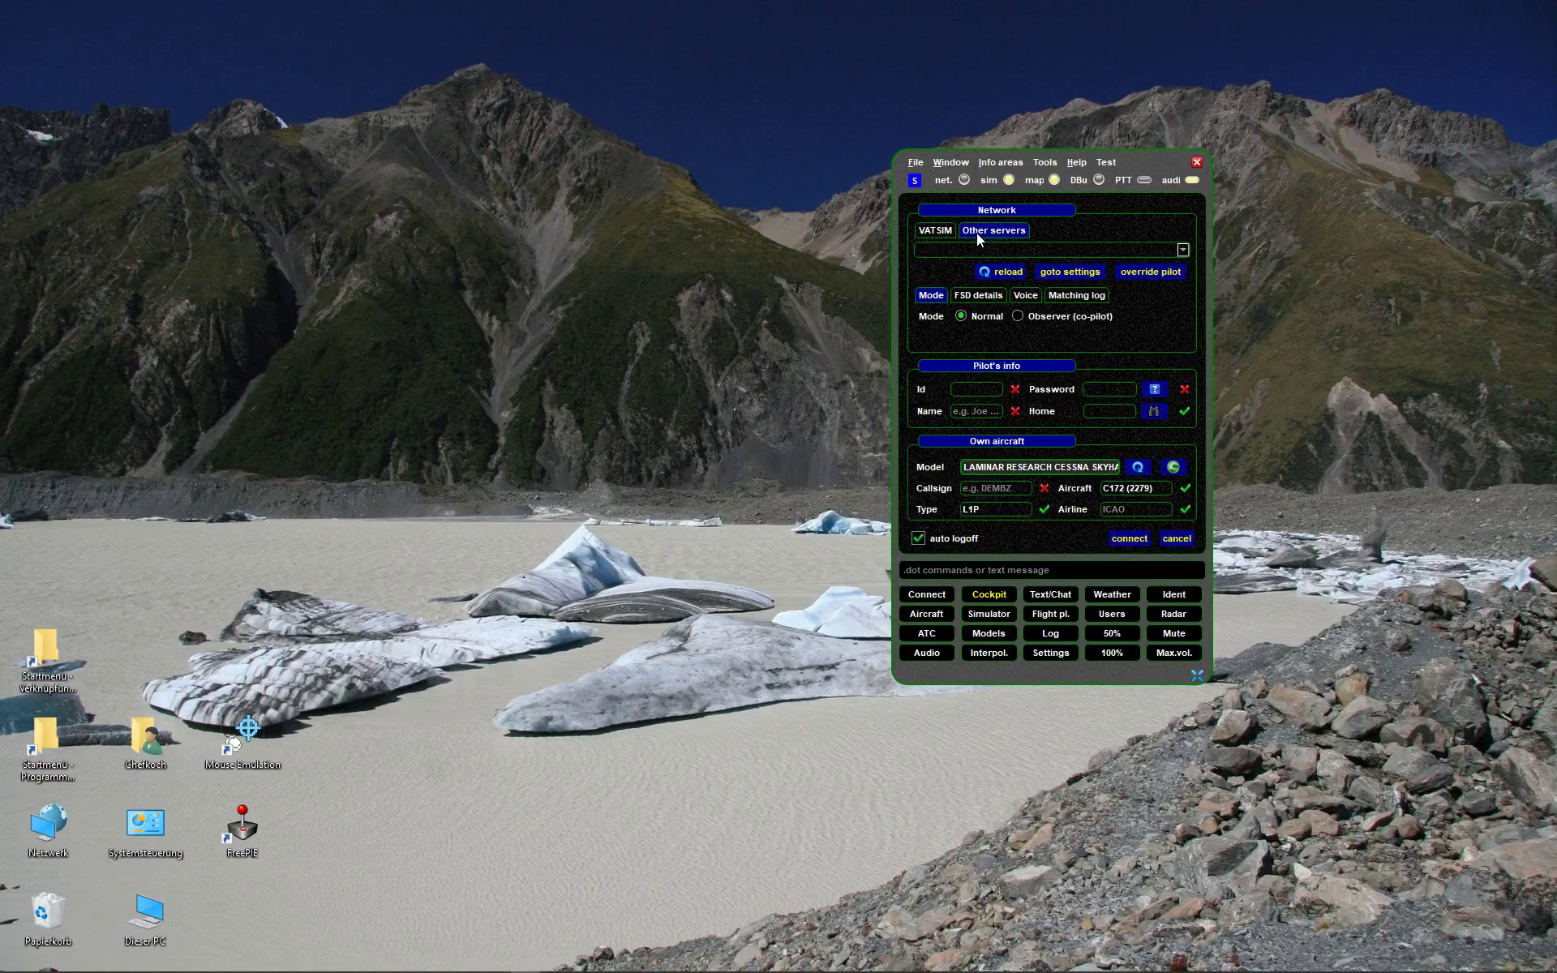
# - Switch between the Other servers and VATSIM tabs, ending on VATSIM with GERMANY-1: Frankfurt selected
pyautogui.click(934, 230)
pyautogui.click(1012, 237)
pyautogui.click(934, 232)
pyautogui.click(978, 231)
pyautogui.click(942, 231)
pyautogui.click(1002, 232)
pyautogui.click(937, 237)
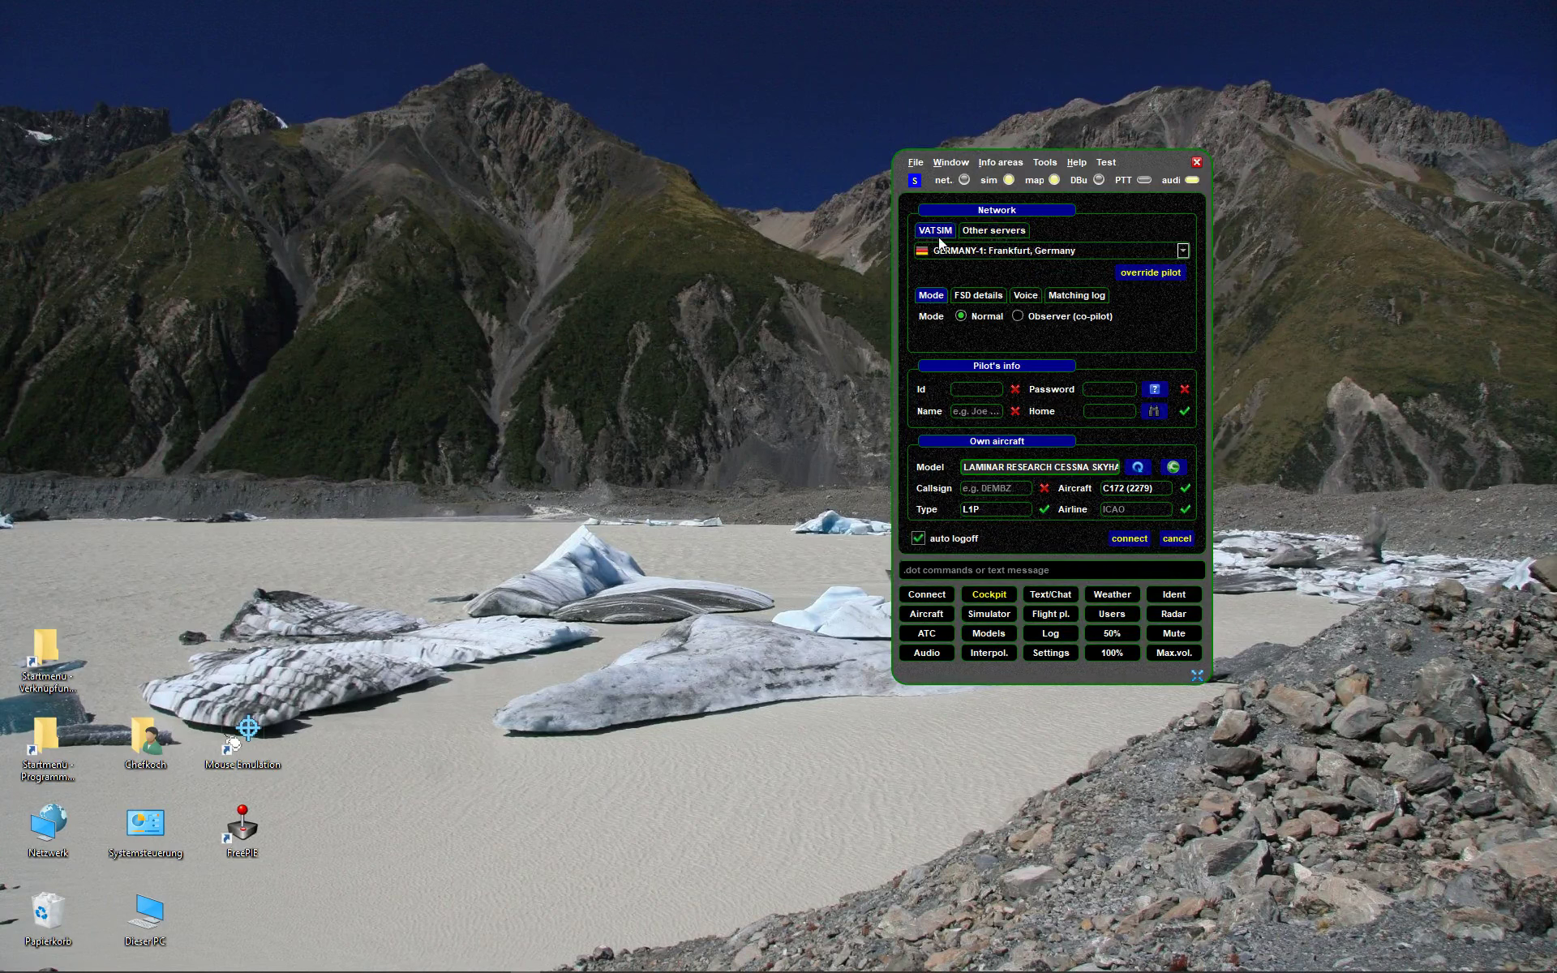
pyautogui.click(1000, 235)
pyautogui.click(944, 236)
pyautogui.click(1001, 235)
pyautogui.click(951, 232)
# - Enter the pilot ID, password, pilot name and home airport EDSB, checking the Cessna aircraft model
pyautogui.press('Tab')
pyautogui.write('EDSB')
pyautogui.moveTo(1087, 464)
pyautogui.press('Tab')
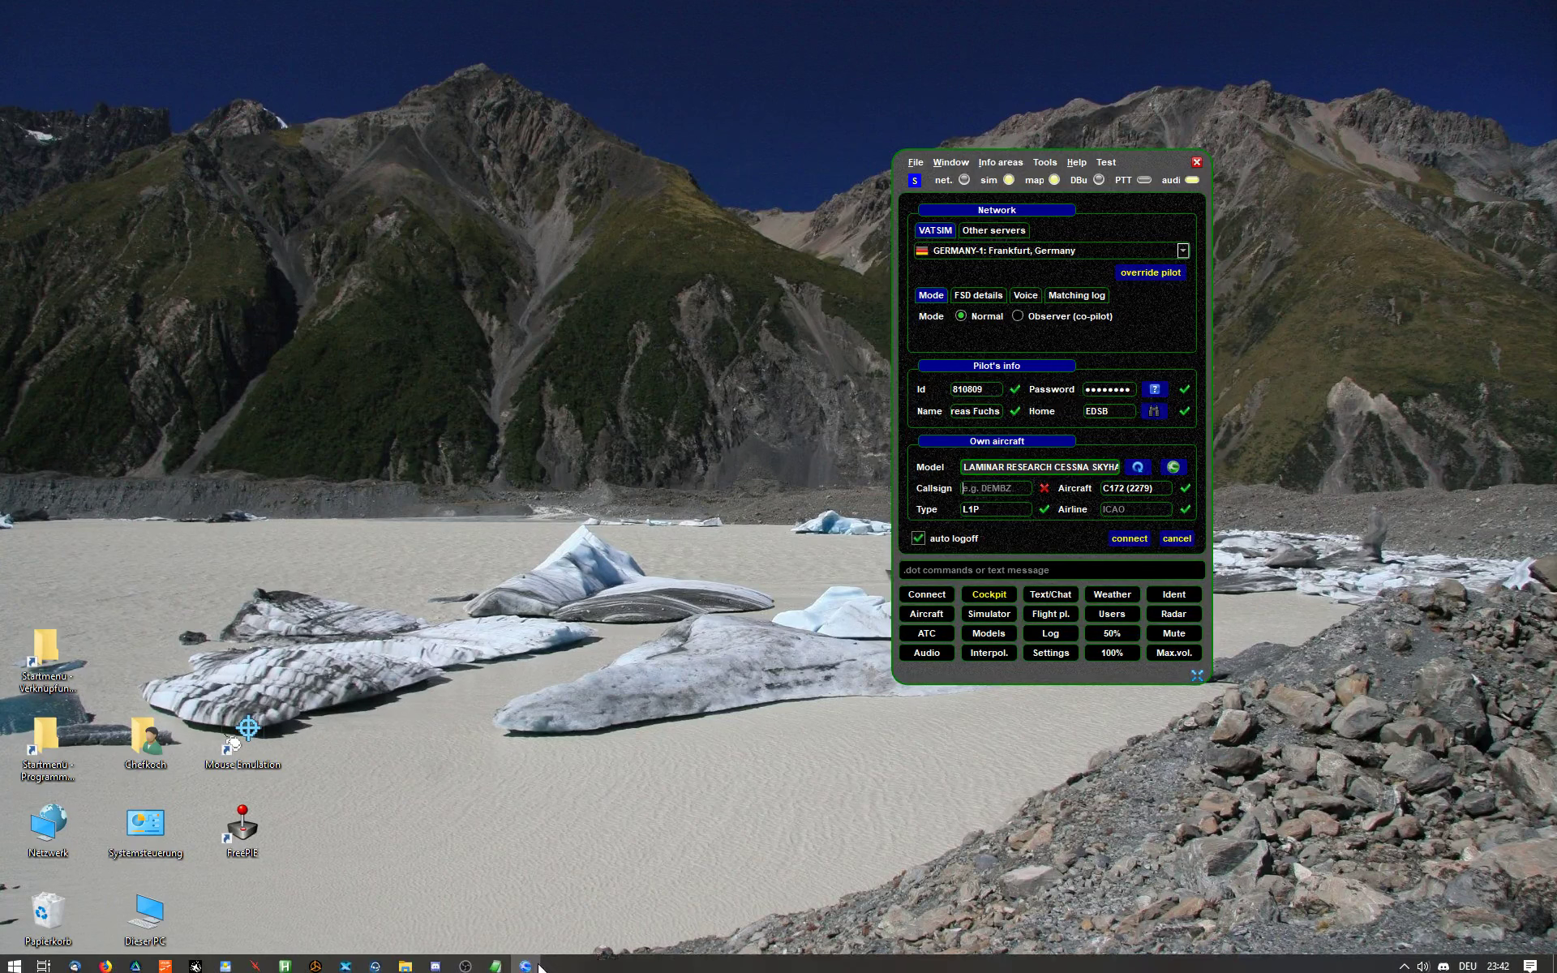
pyautogui.click(405, 960)
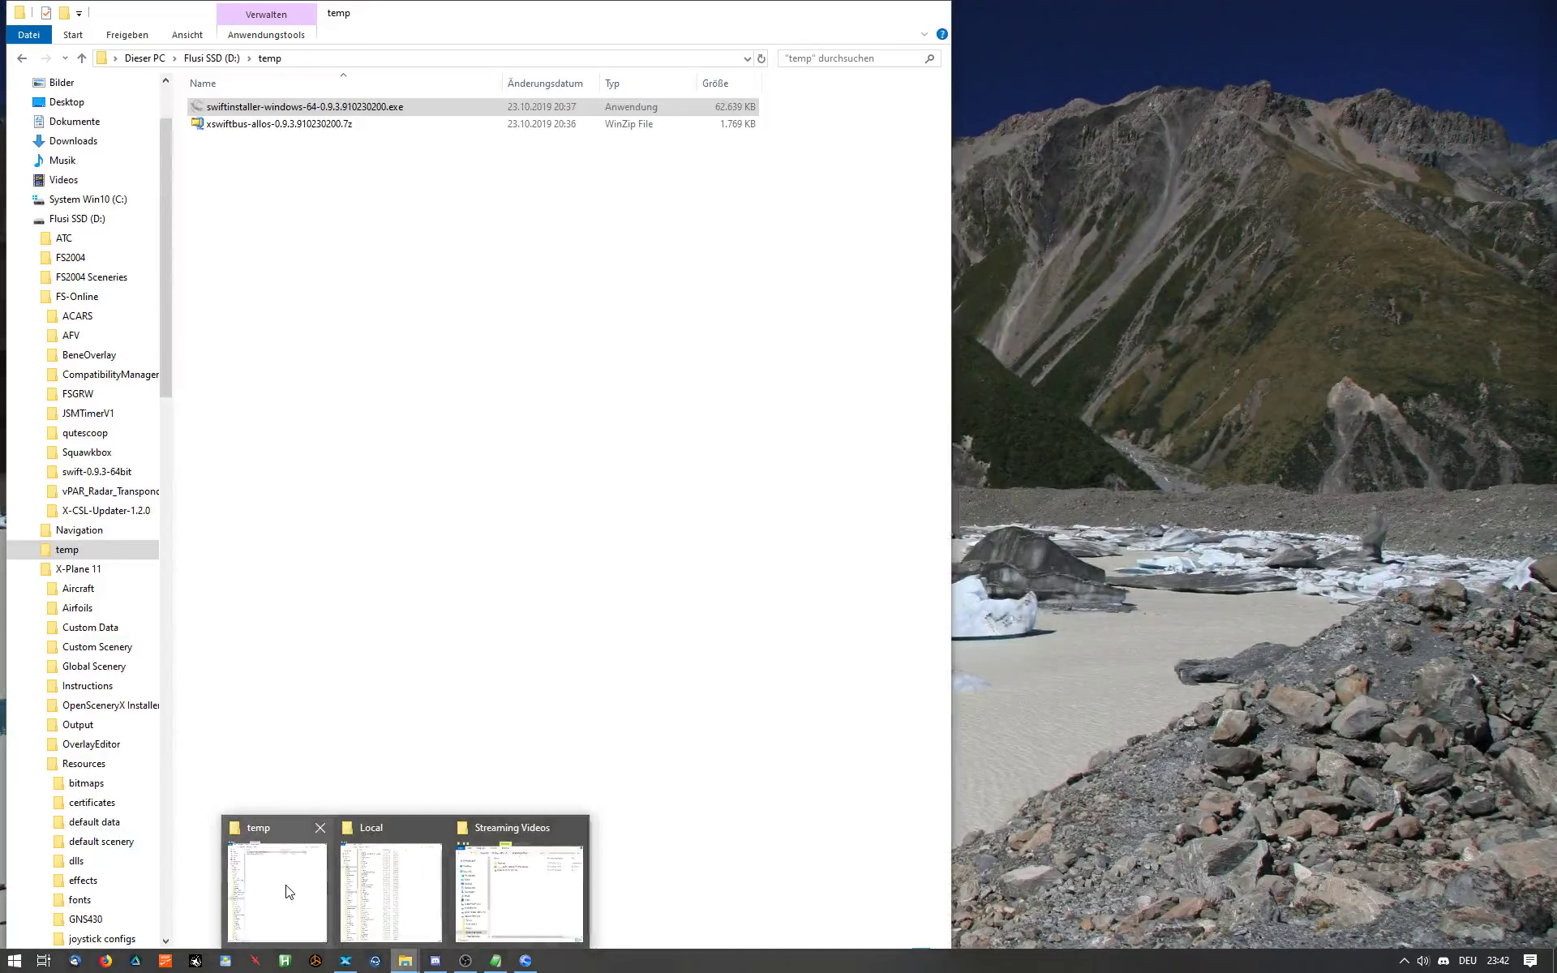
pyautogui.click(285, 892)
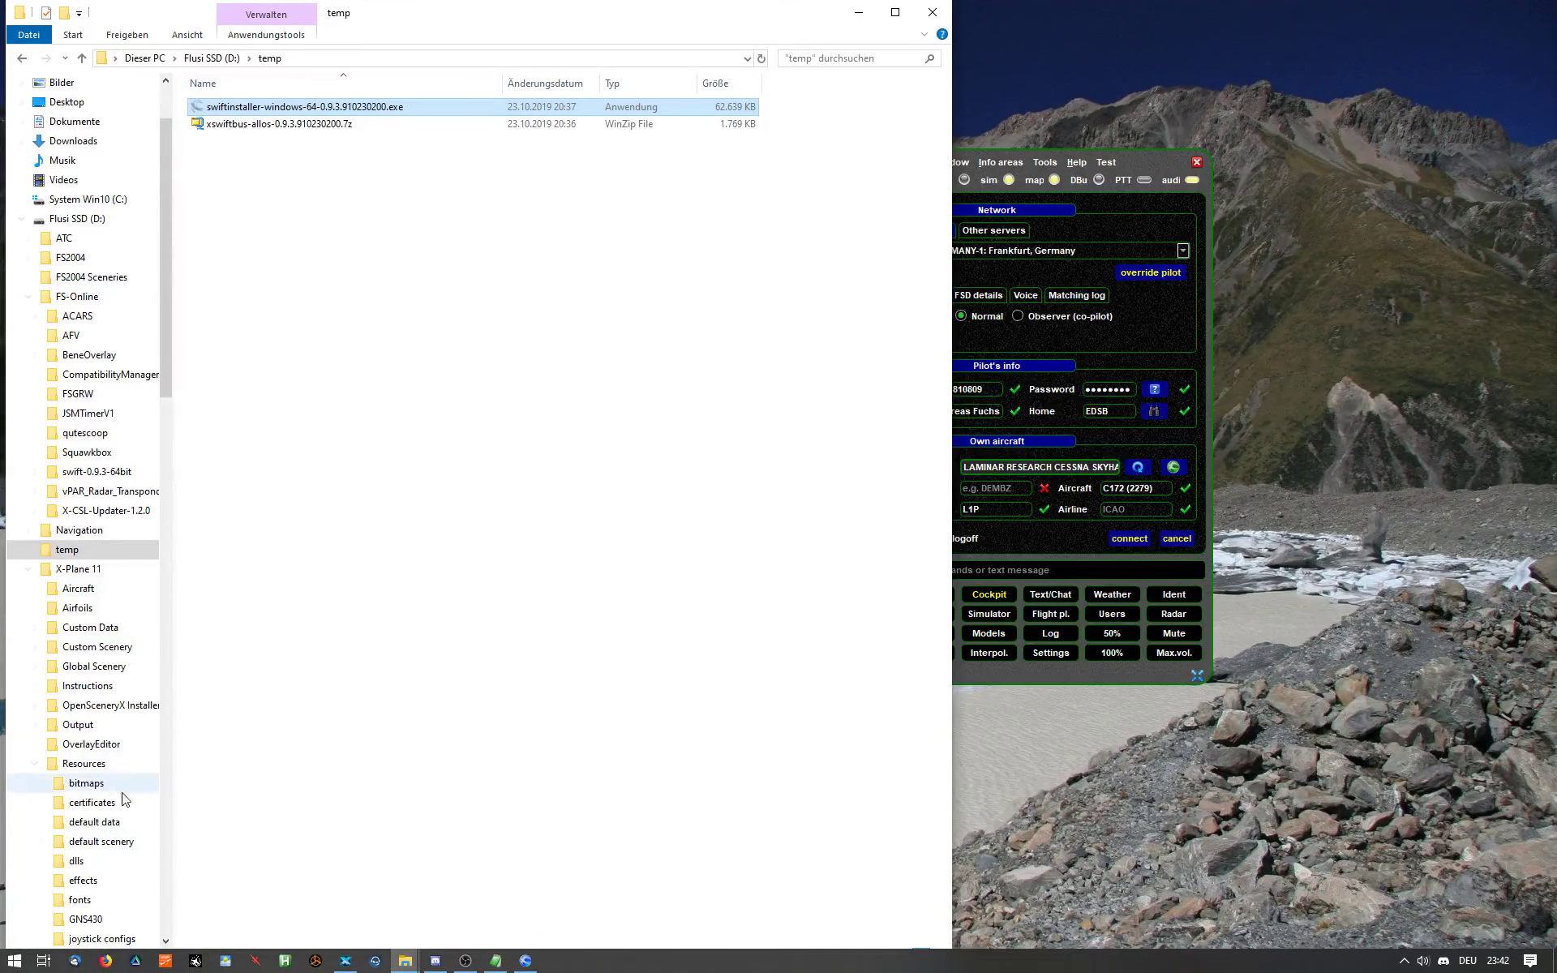
pyautogui.scroll(-6, 122, 792)
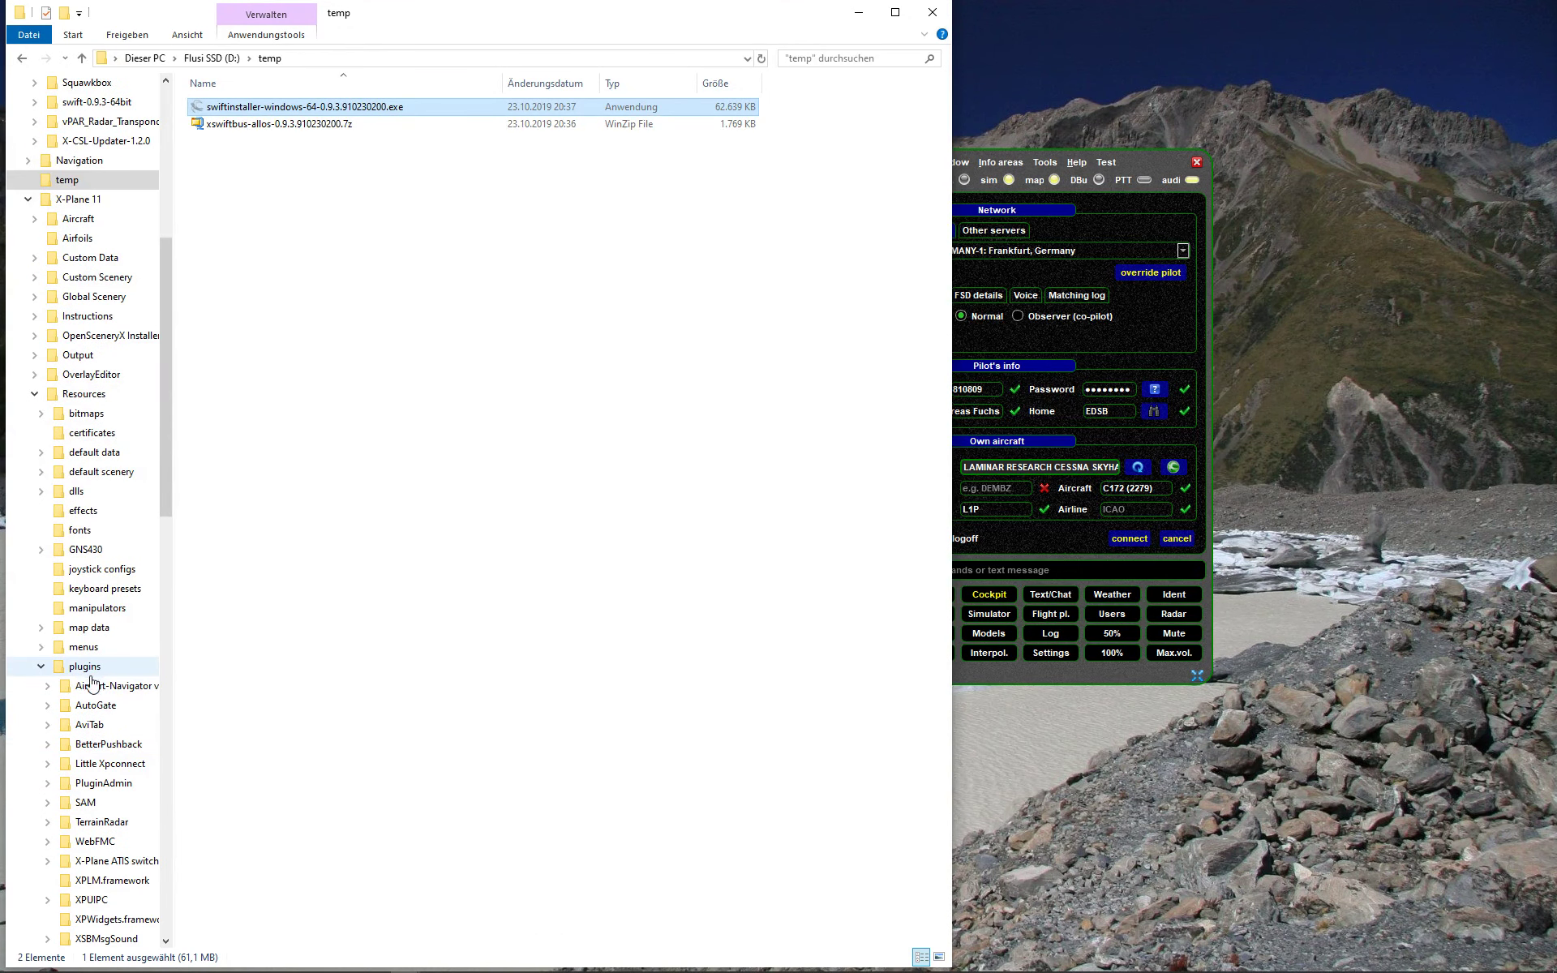
pyautogui.click(859, 13)
pyautogui.press('super')
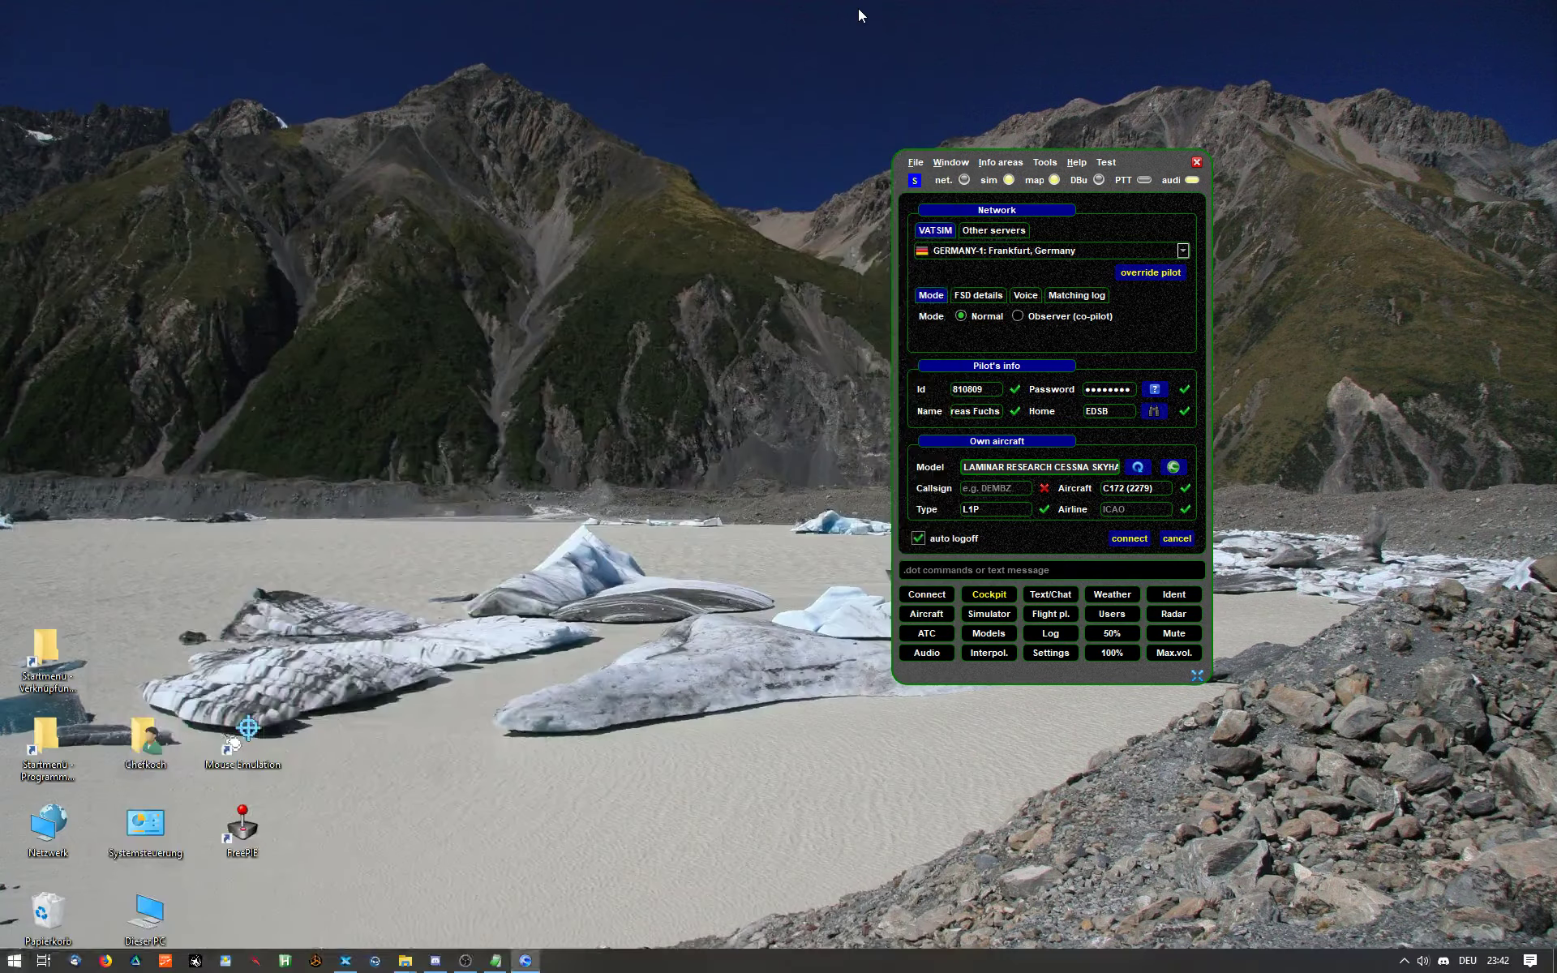
# - Launch XnView with 'xnv', view the swift_SIM-not-connected.jpg screenshot, then close it
pyautogui.write('xnv')
pyautogui.press('Return')
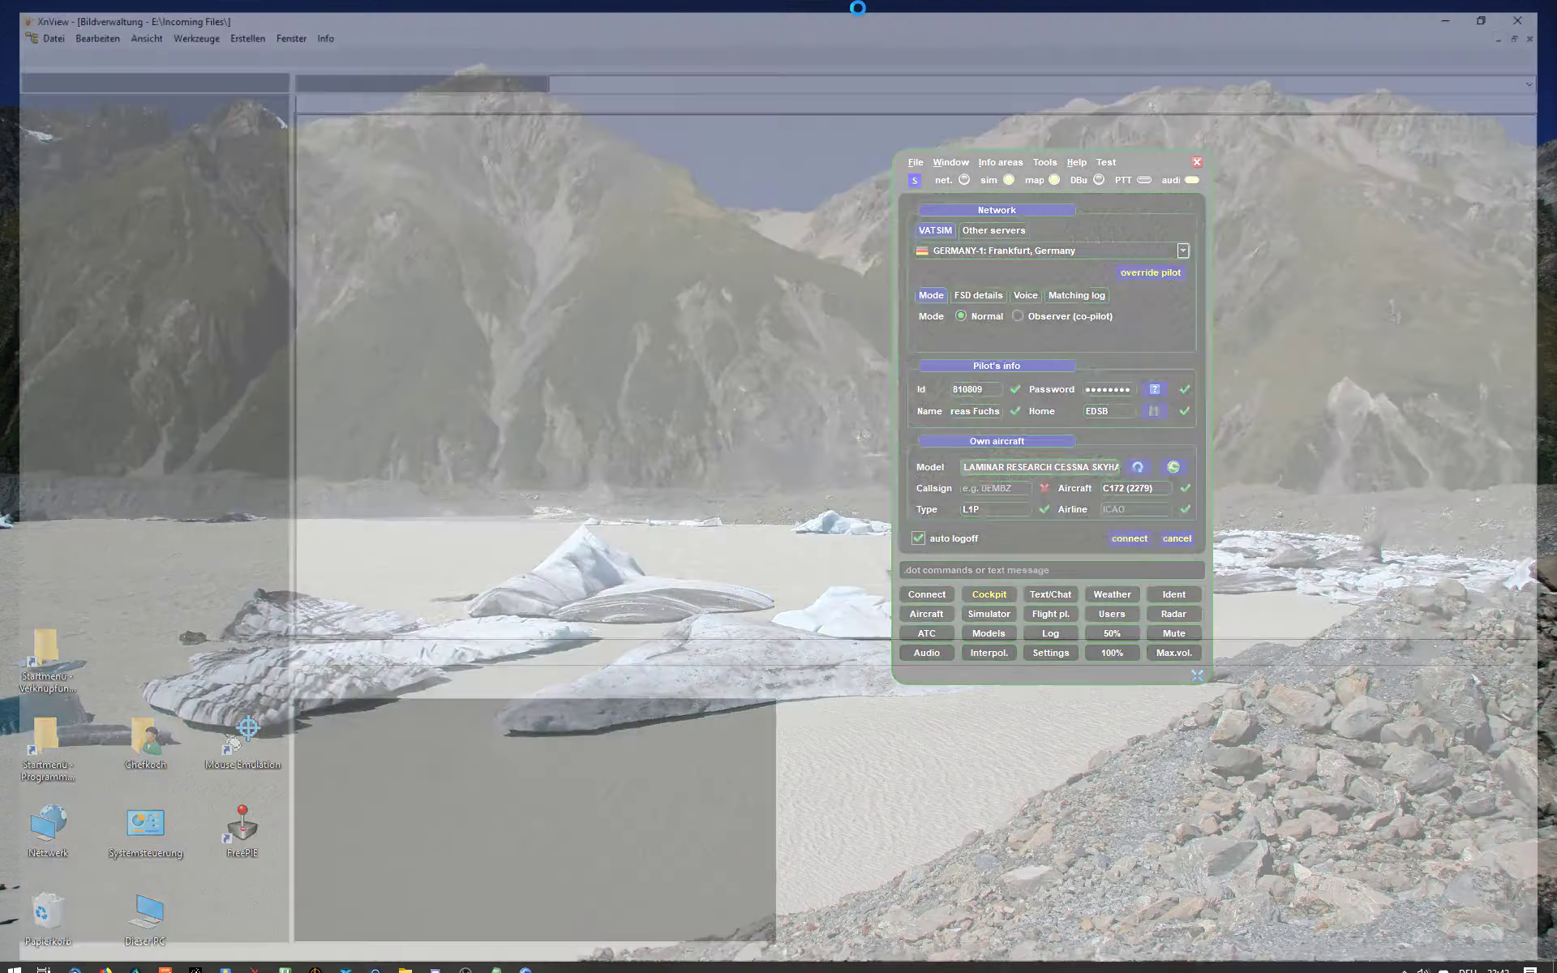
pyautogui.doubleClick(675, 128)
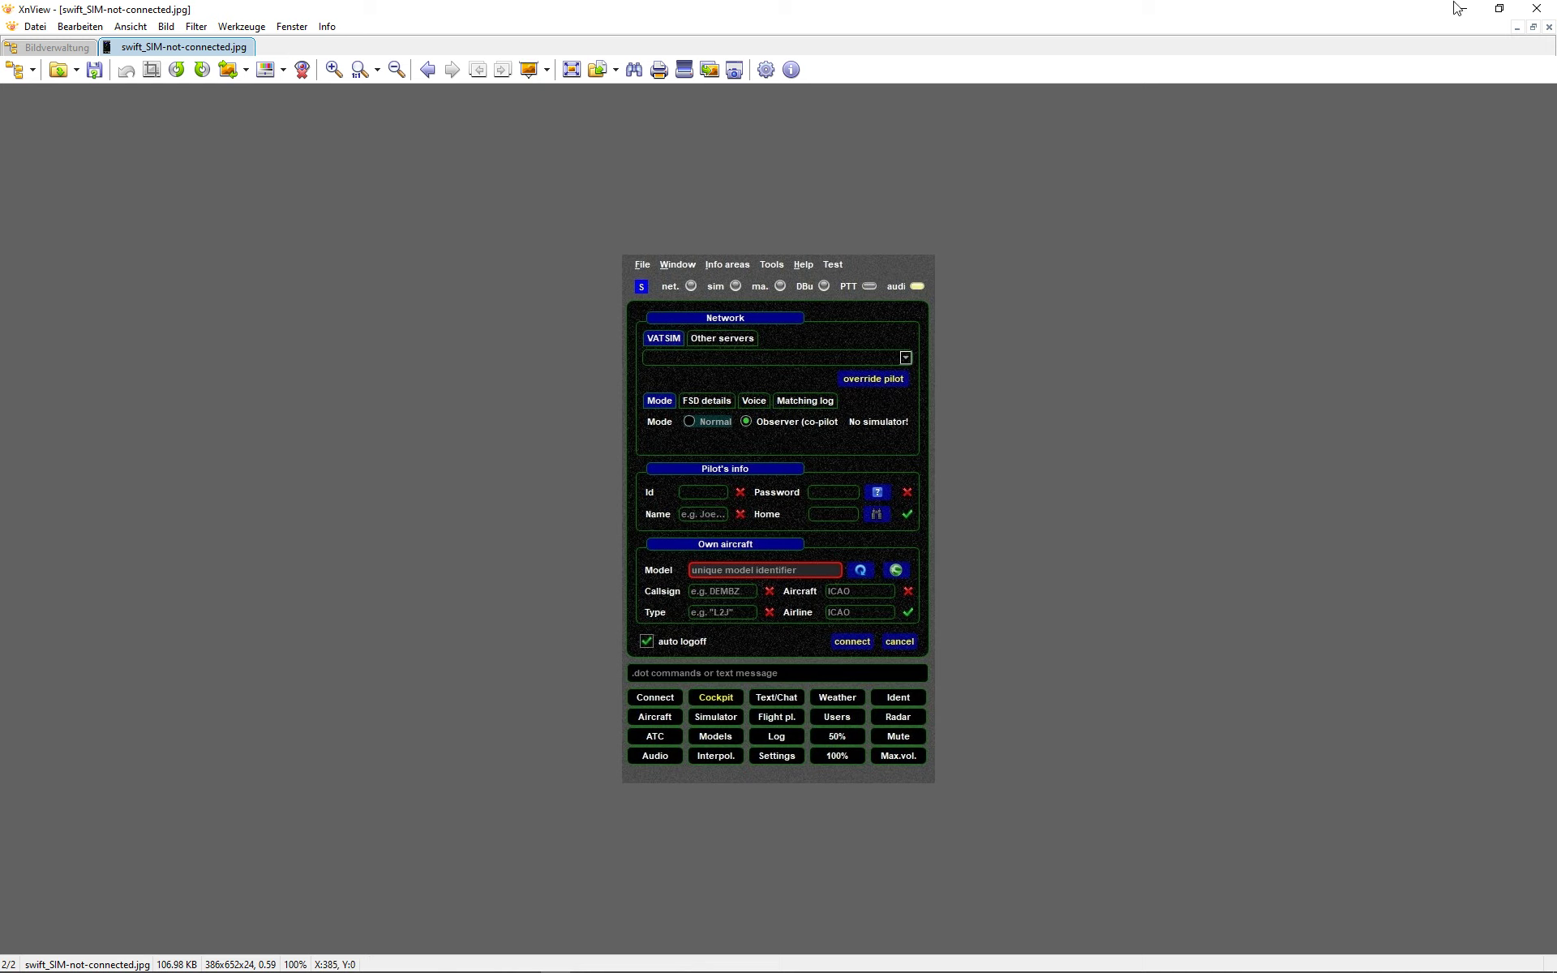
pyautogui.click(1537, 9)
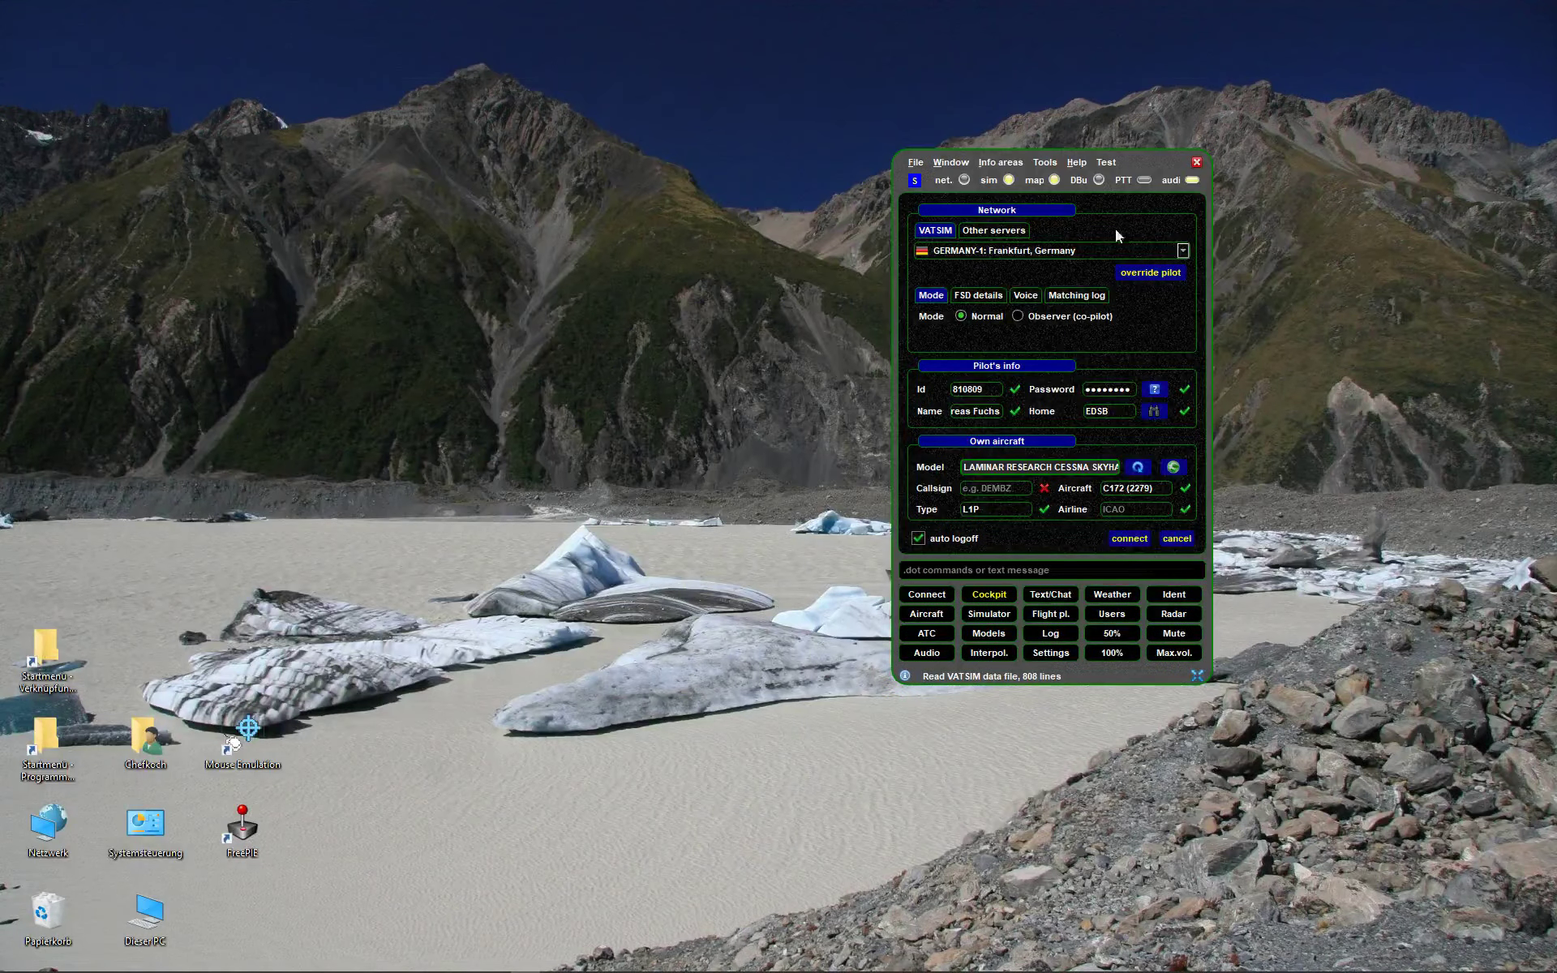
# - Move the swift window and replace the DLH1234 callsign with DEFOX
pyautogui.moveTo(1140, 162); pyautogui.dragTo(1064, 211)
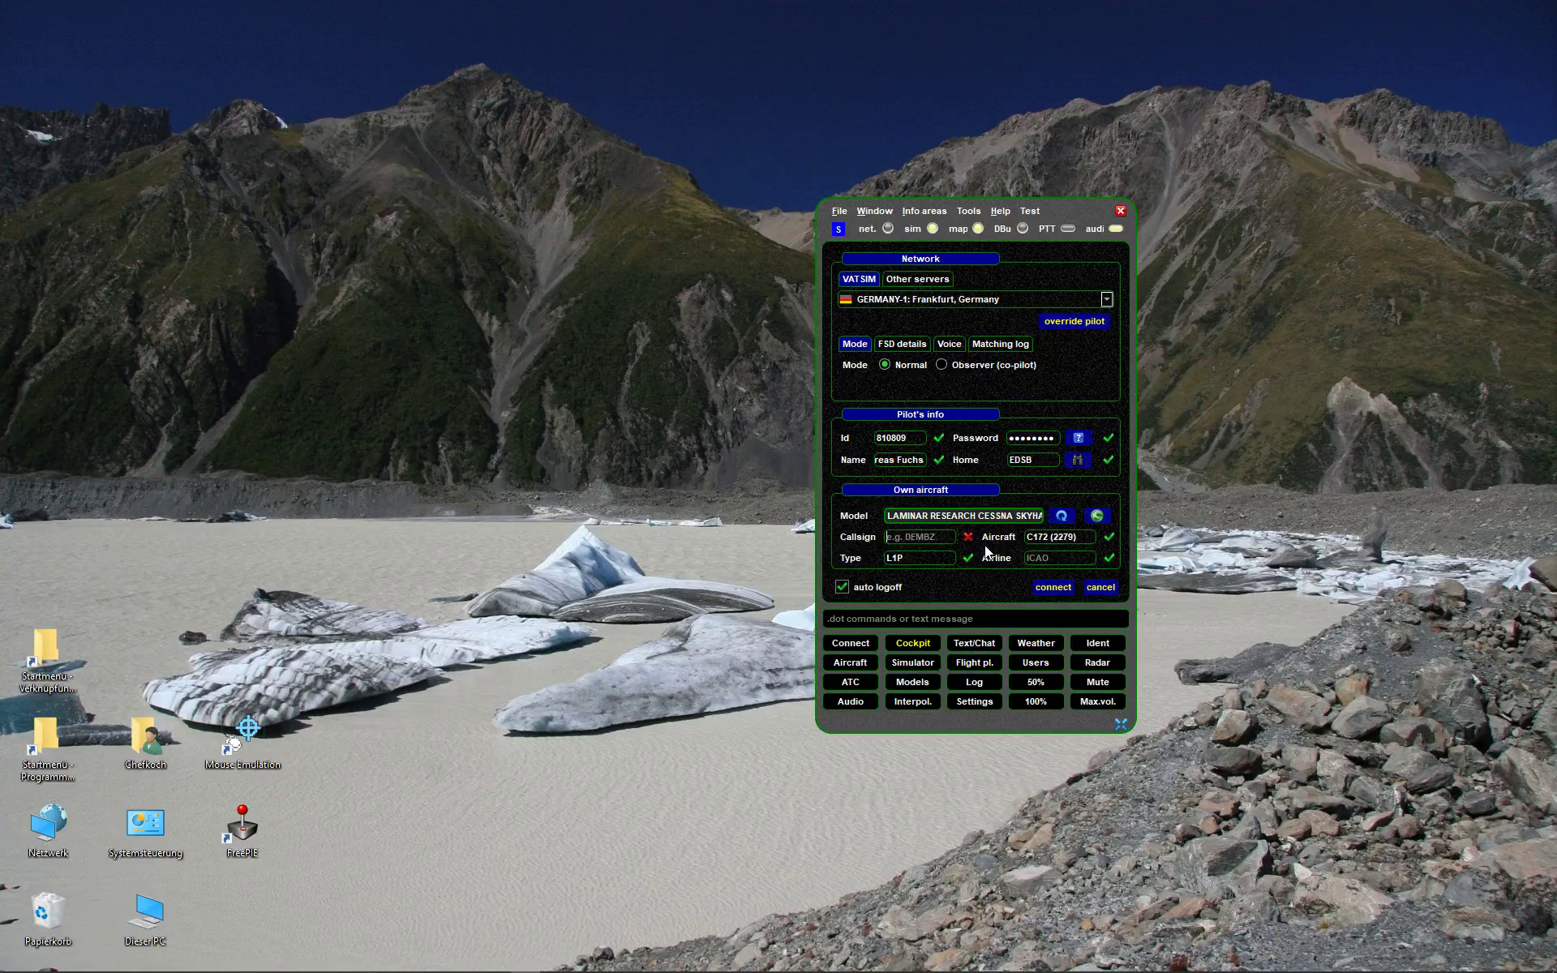
pyautogui.write('DLH1234')
pyautogui.hotkey('ctrl', 'a')
pyautogui.press('BackSpace')
pyautogui.write('-')
pyautogui.press('BackSpace')
pyautogui.write('DEFOX-')
pyautogui.press('BackSpace')
# - Delete the C172 entry from the Aircraft field
pyautogui.press('Tab')
pyautogui.press('Tab')
pyautogui.hotkey('ctrl', 'shift', 'Left')
pyautogui.hotkey('ctrl', 'shift', 'Left')
pyautogui.press('BackSpace')
# - Choose B738 (Boeing 737-800) as the aircraft and inspect the resulting Type code
pyautogui.write('B')
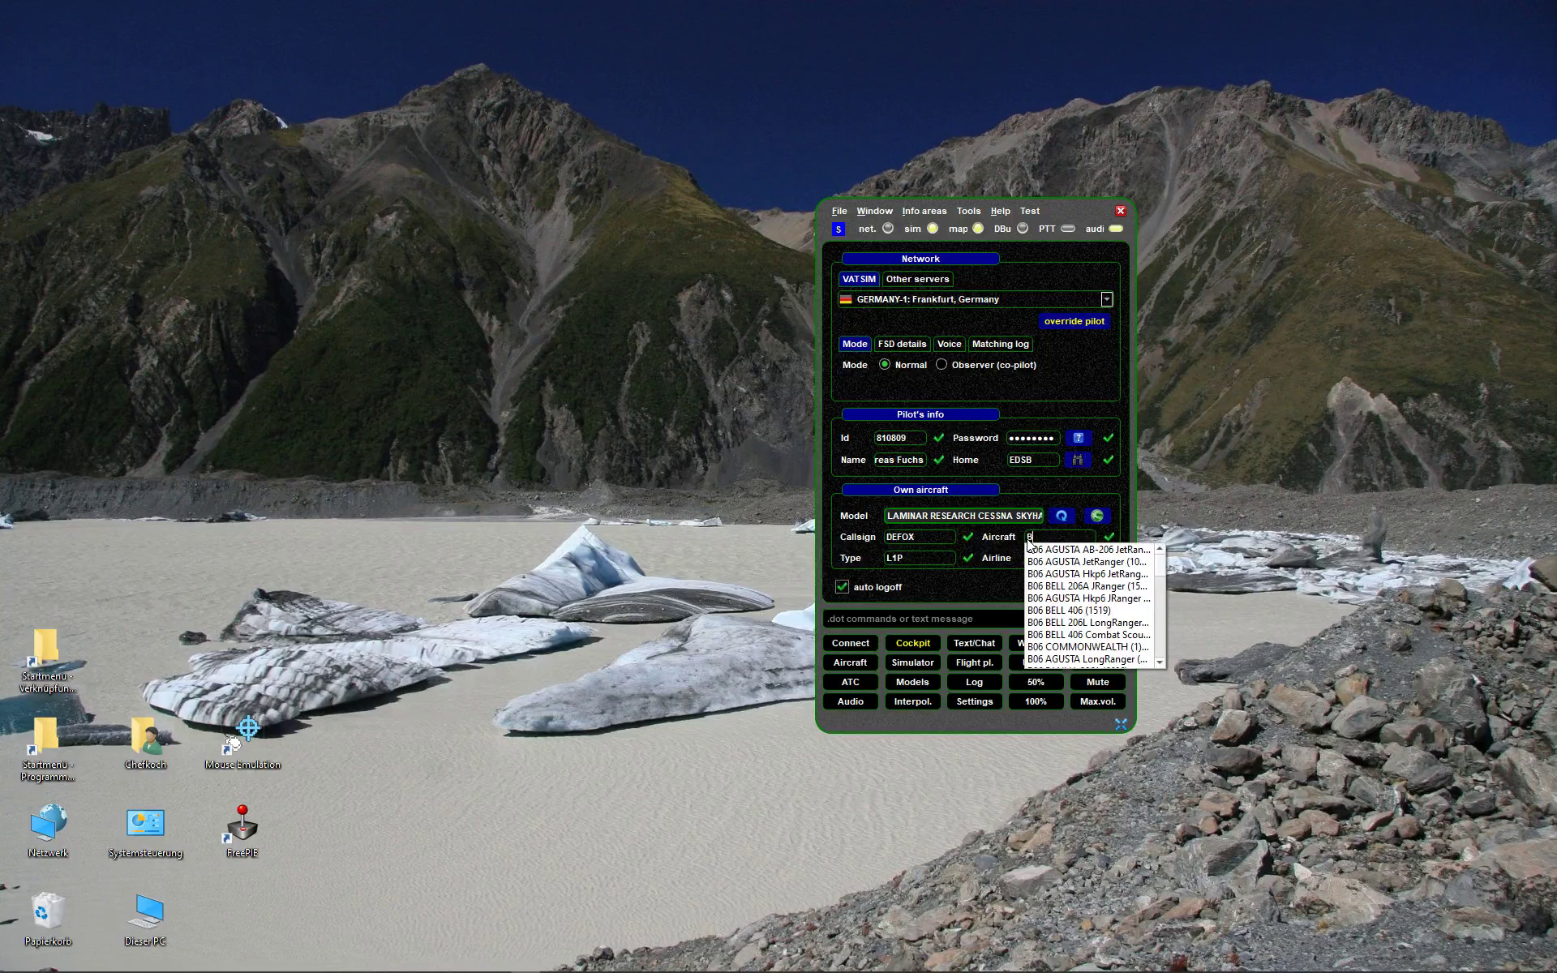
pyautogui.write('738')
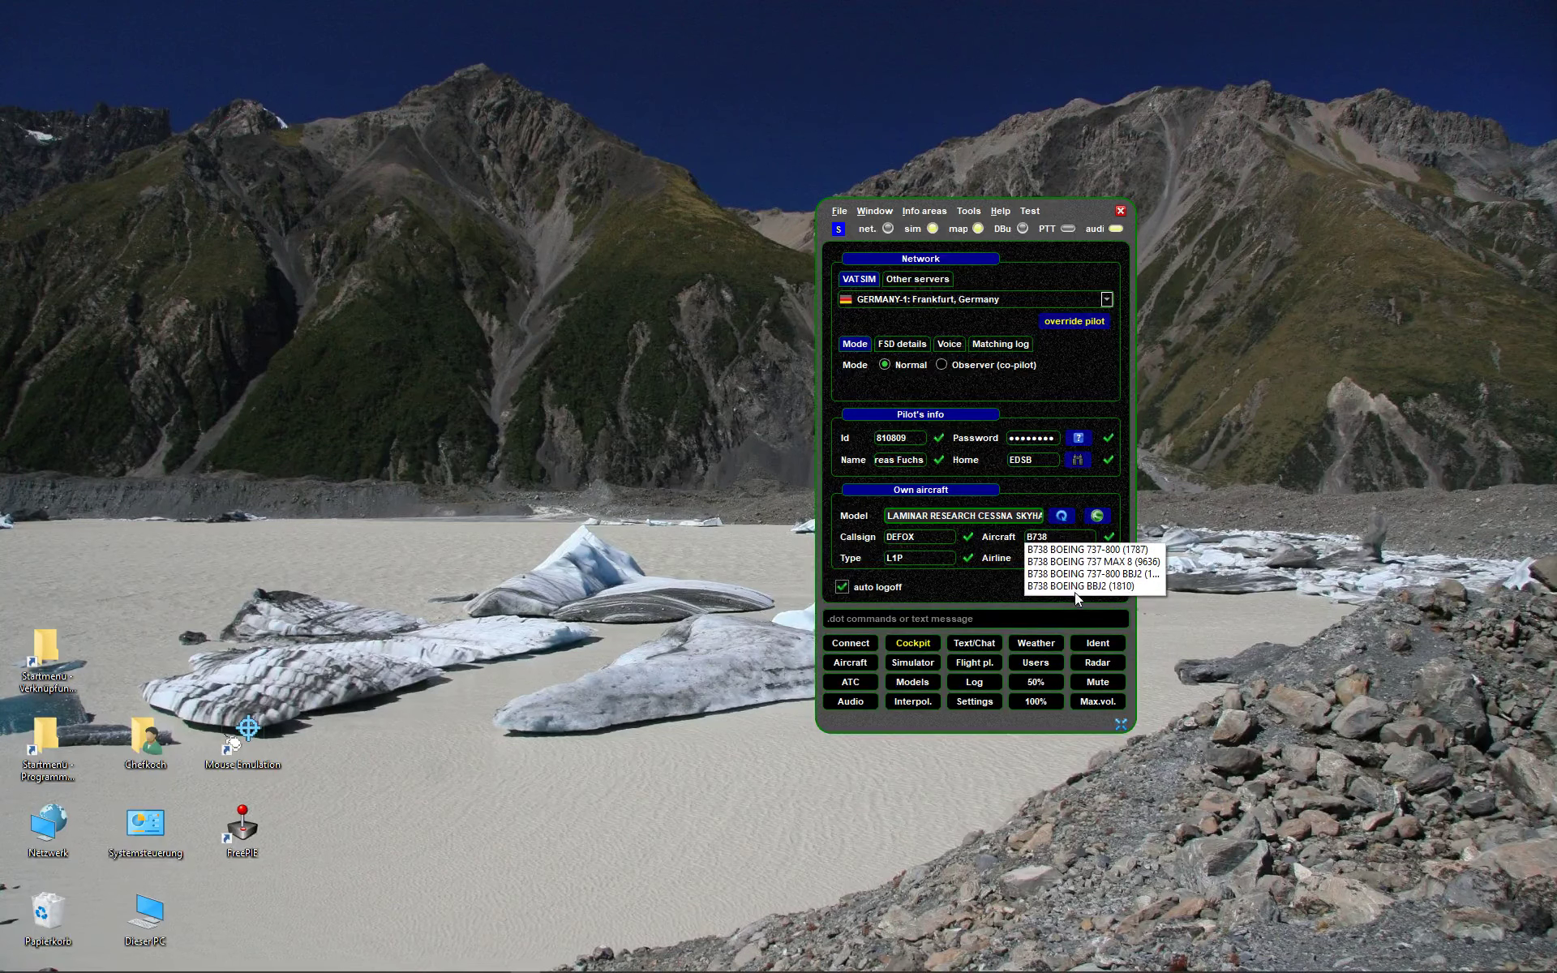
pyautogui.click(1063, 550)
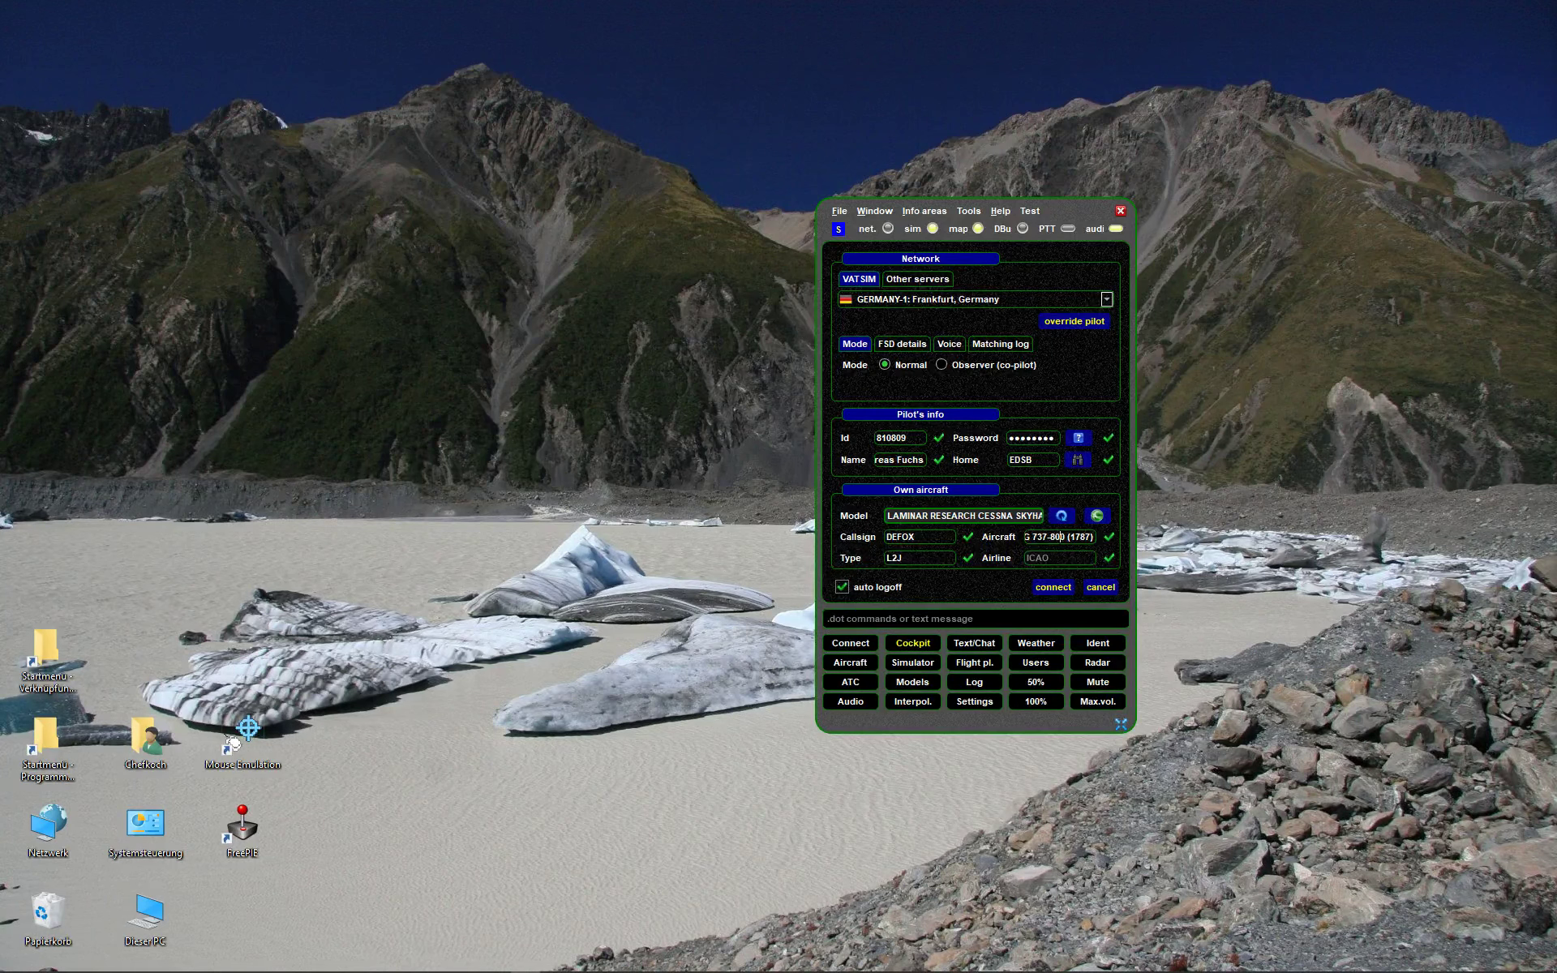
pyautogui.click(900, 558)
pyautogui.press('Home')
pyautogui.hotkey('shift', 'Right')
pyautogui.click(894, 558)
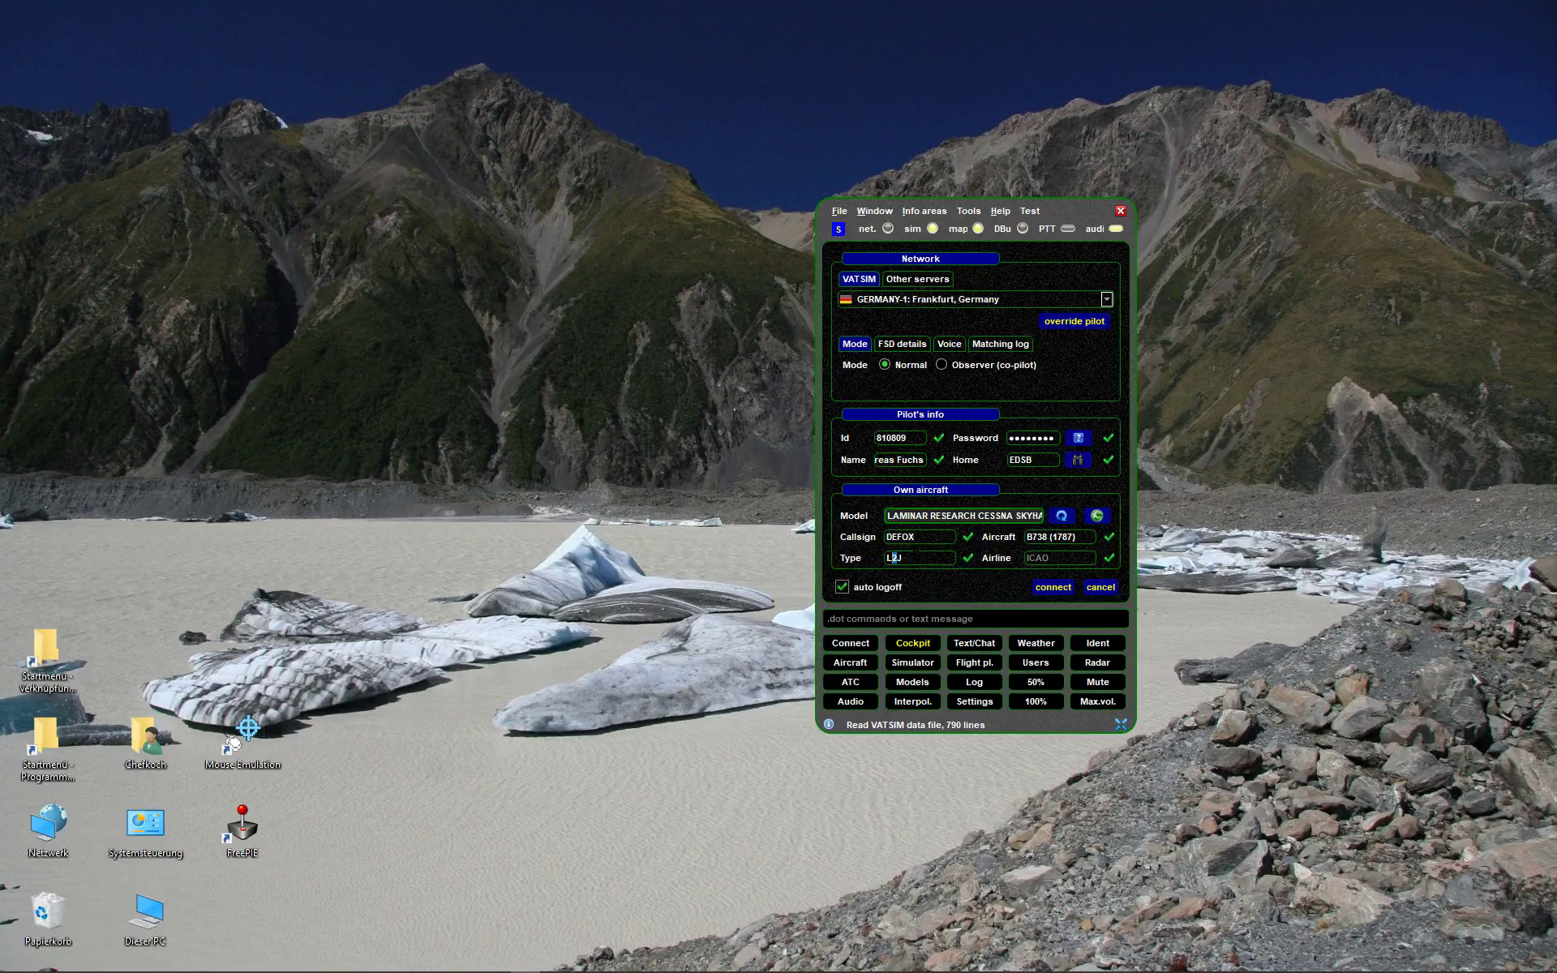
pyautogui.press('Right')
# - Resync the aircraft details from the simulator model, restoring C172 (2279) and type L1P
pyautogui.click(1082, 537)
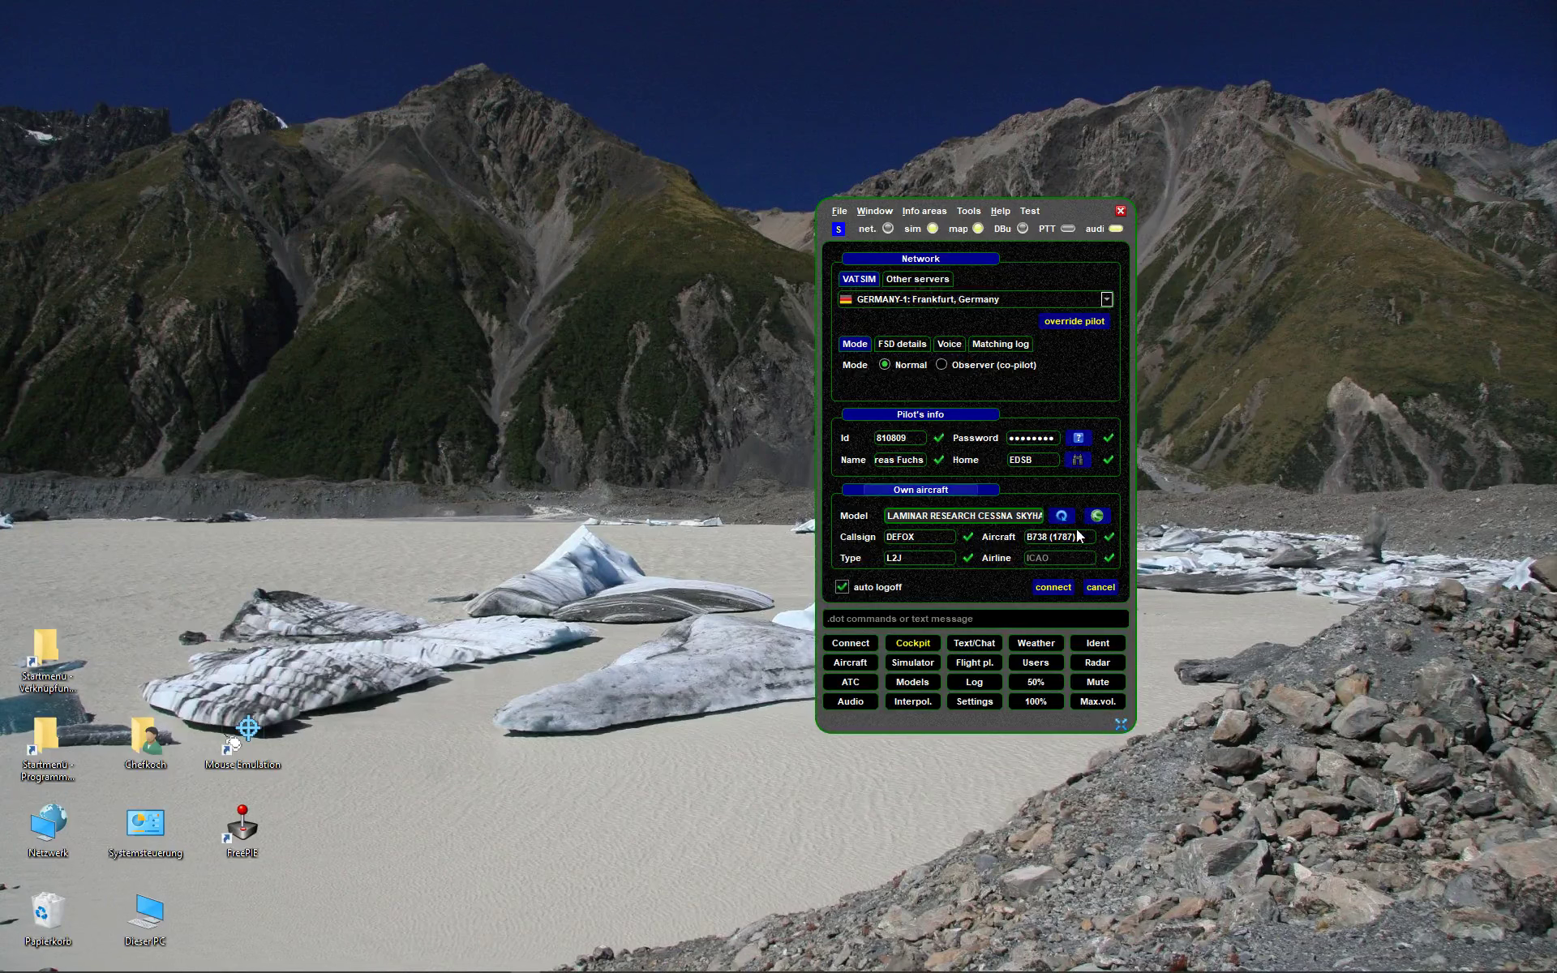
pyautogui.moveTo(1082, 537); pyautogui.dragTo(1032, 538)
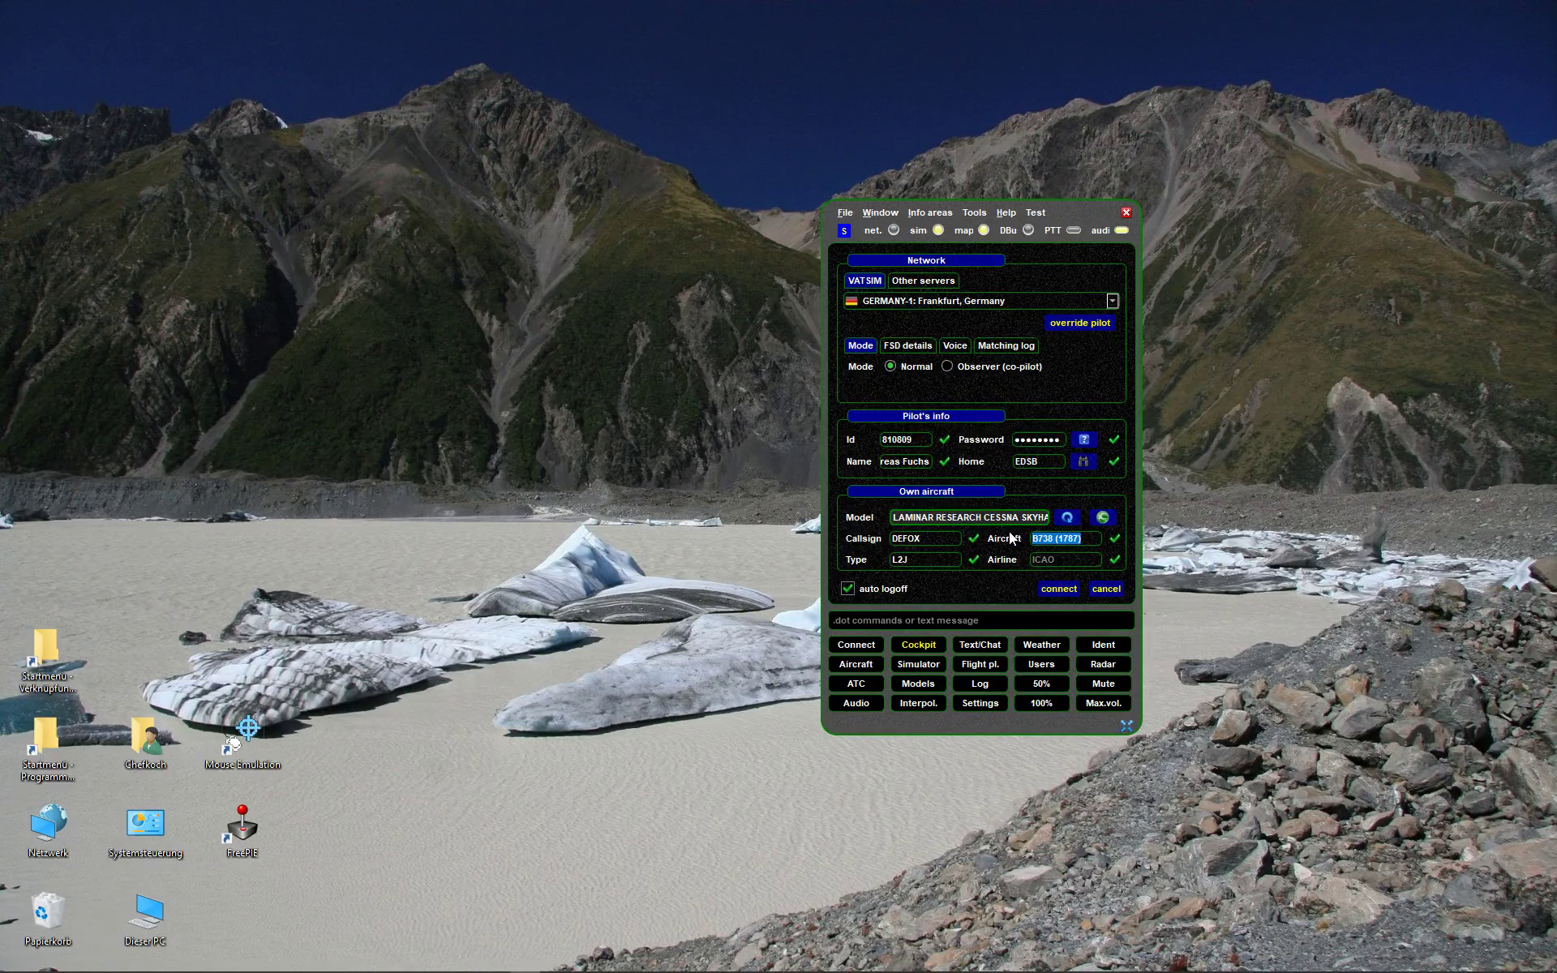
pyautogui.click(1067, 517)
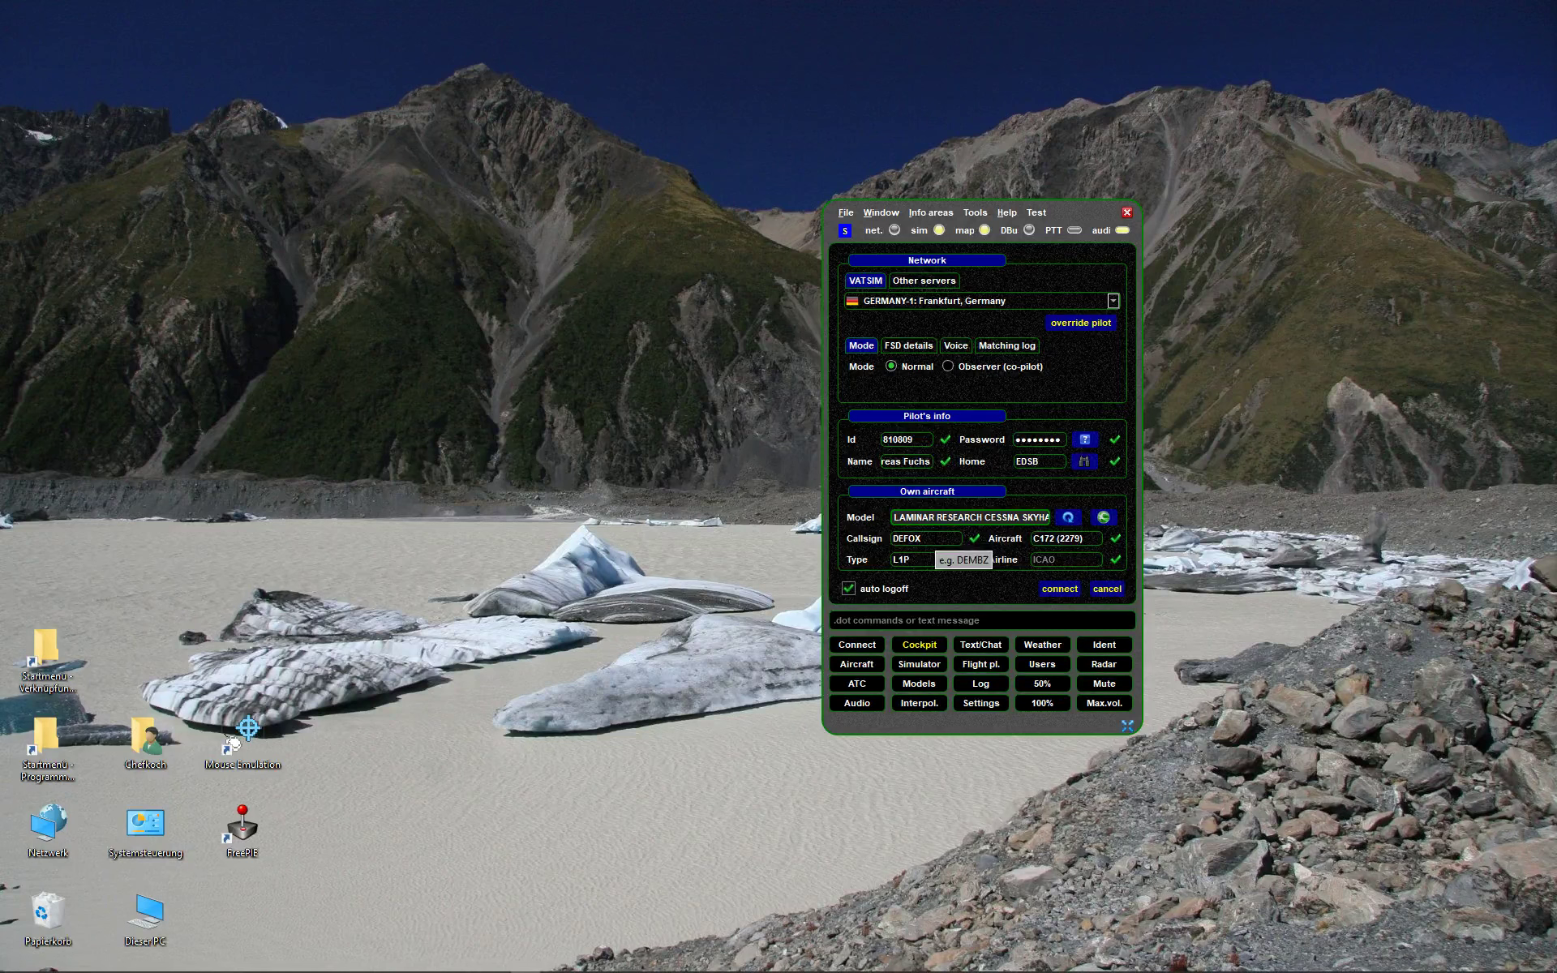
# - Change the callsign from DEFOX to DLH1234
pyautogui.hotkey('ctrl', 'a')
pyautogui.write('DLH1234')
pyautogui.press('Tab')
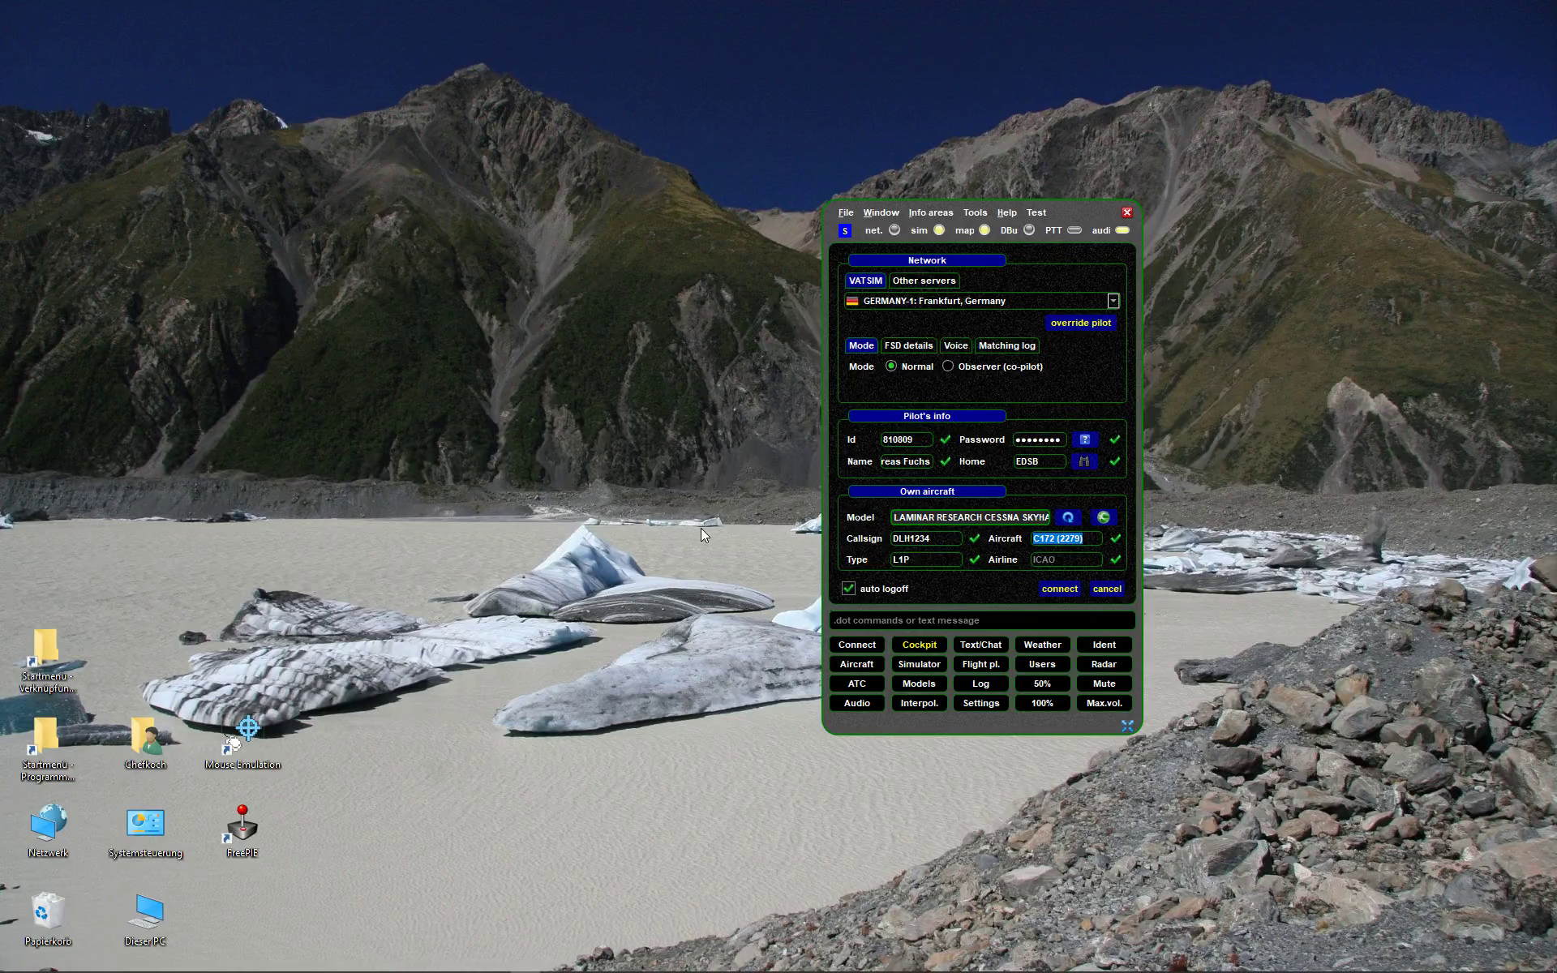
pyautogui.press('Tab')
# - Try DLH Lufthansa and then AZA Alitalia as the airline
pyautogui.write('DLH')
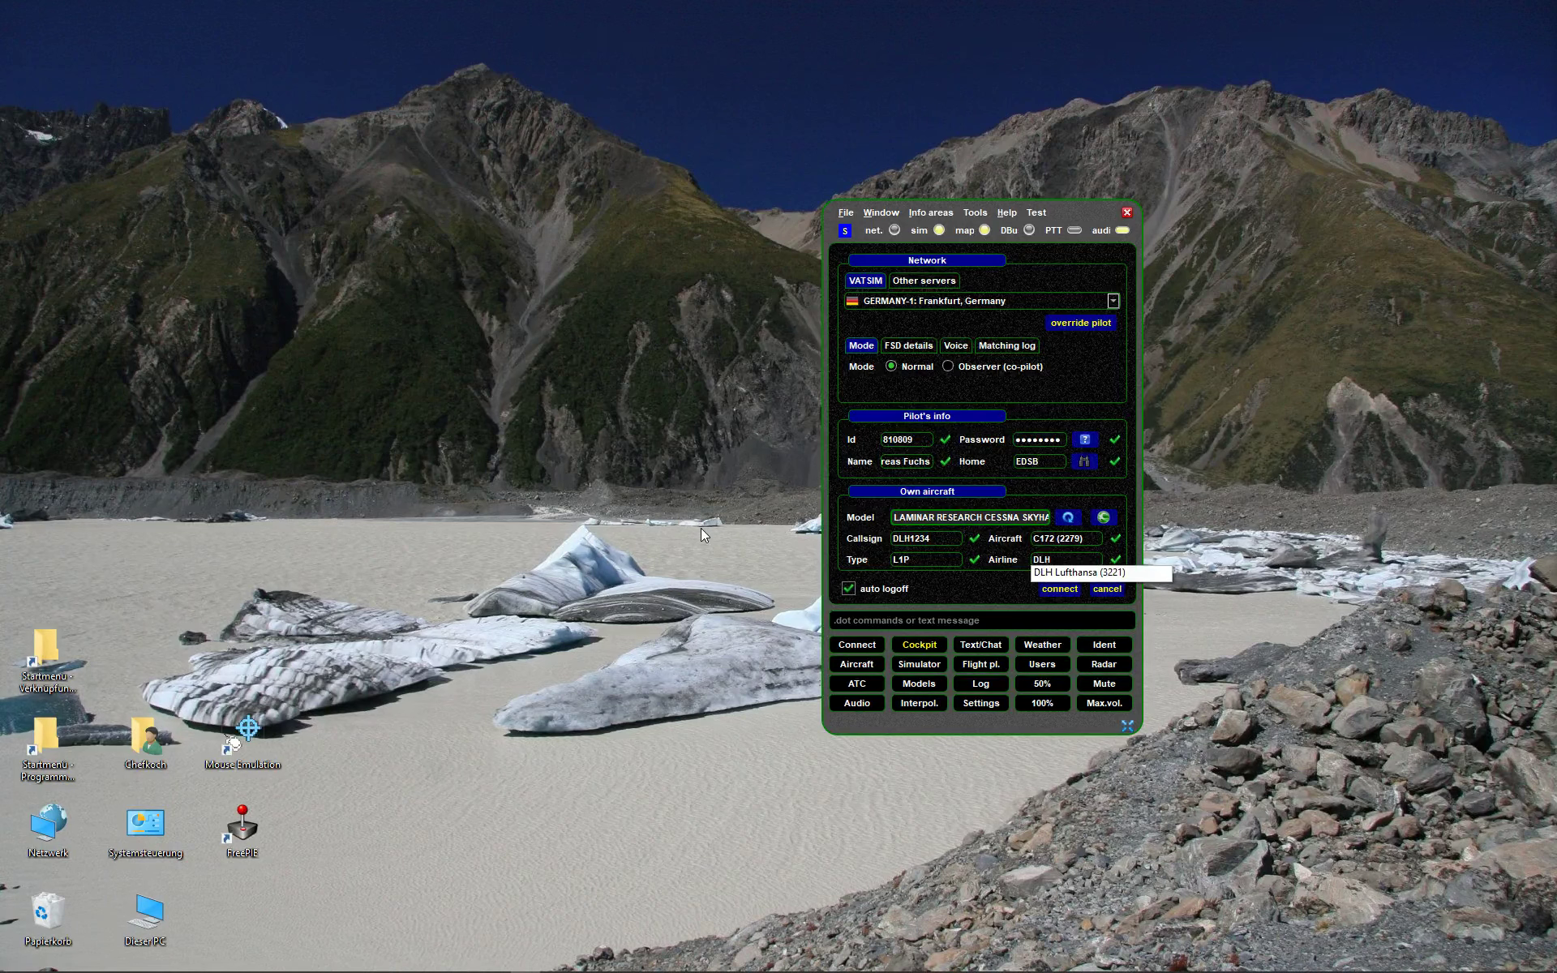
pyautogui.click(1057, 572)
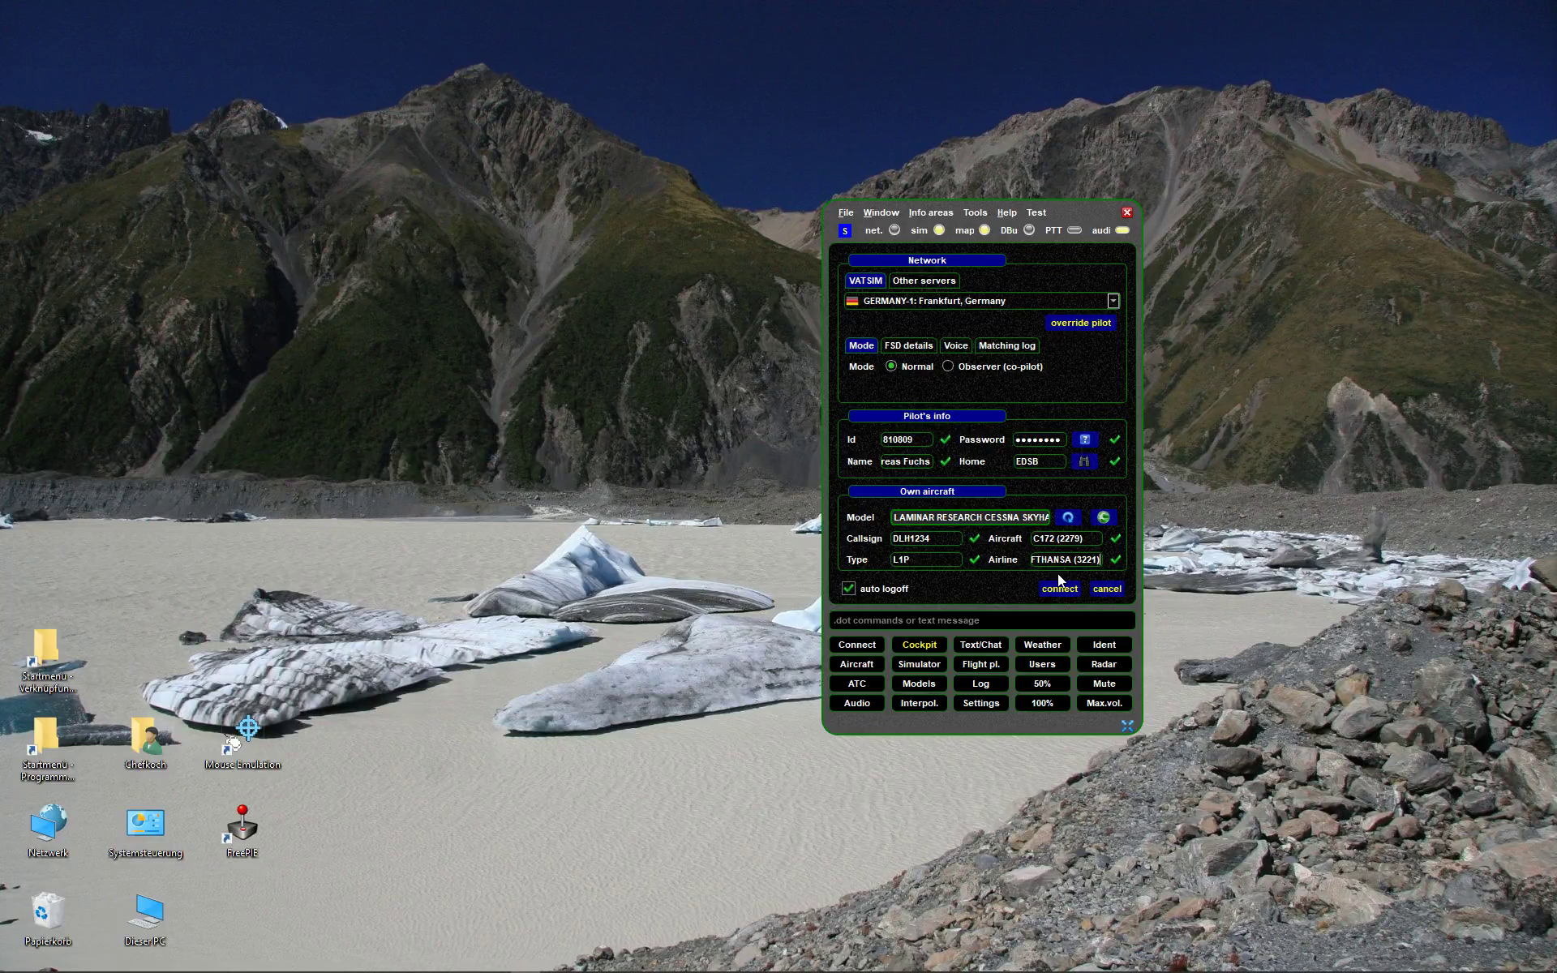
pyautogui.click(887, 541)
pyautogui.hotkey('ctrl', 'shift', 'Left')
pyautogui.click(916, 538)
pyautogui.click(1065, 559)
pyautogui.write('AZA')
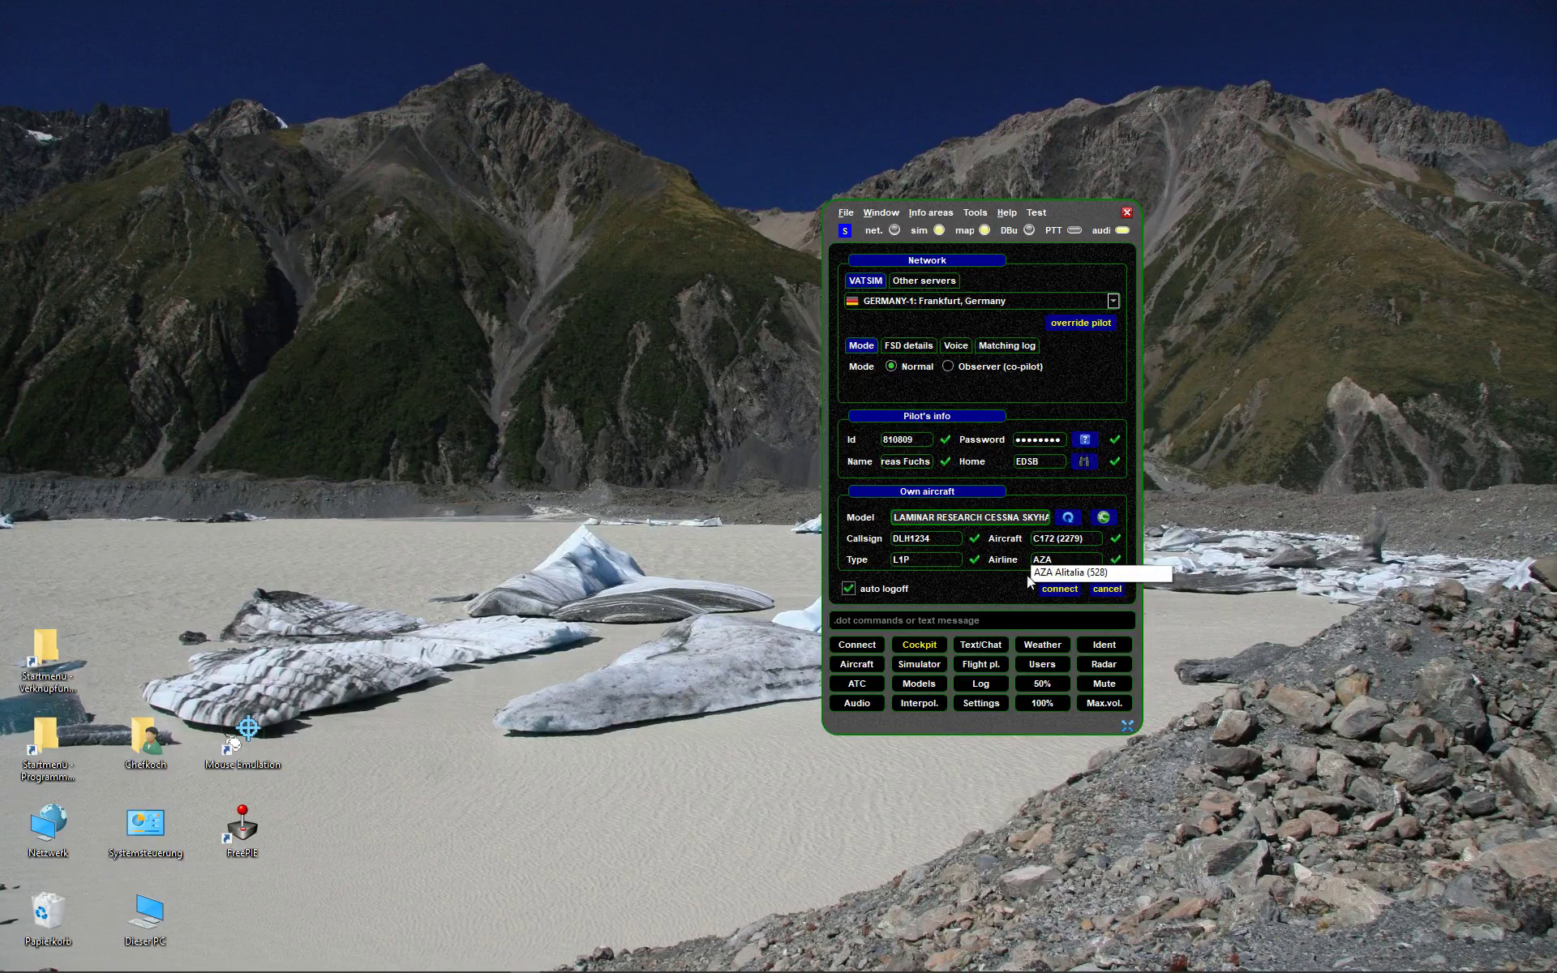
pyautogui.click(1067, 574)
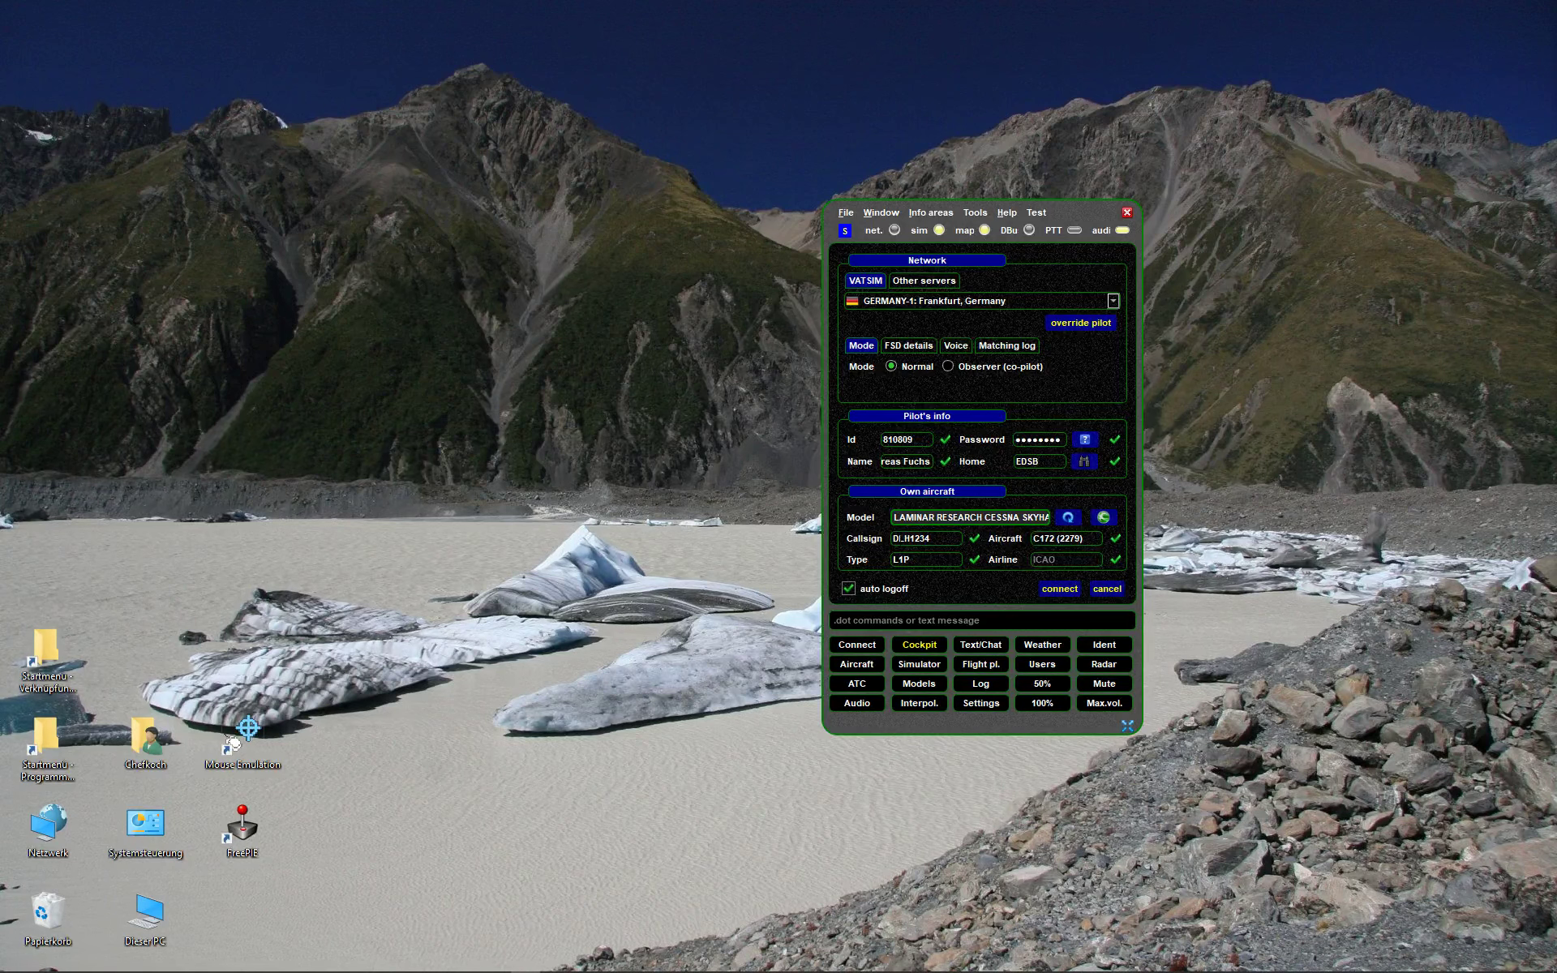
# - Replace the DLH1234 callsign with DEGPS
pyautogui.click(940, 538)
pyautogui.moveTo(933, 538); pyautogui.dragTo(844, 541)
pyautogui.write('DEGPS')
# - Move swift to the lower right and the X-Plane window to the top-left
pyautogui.moveTo(1085, 211); pyautogui.dragTo(1498, 444)
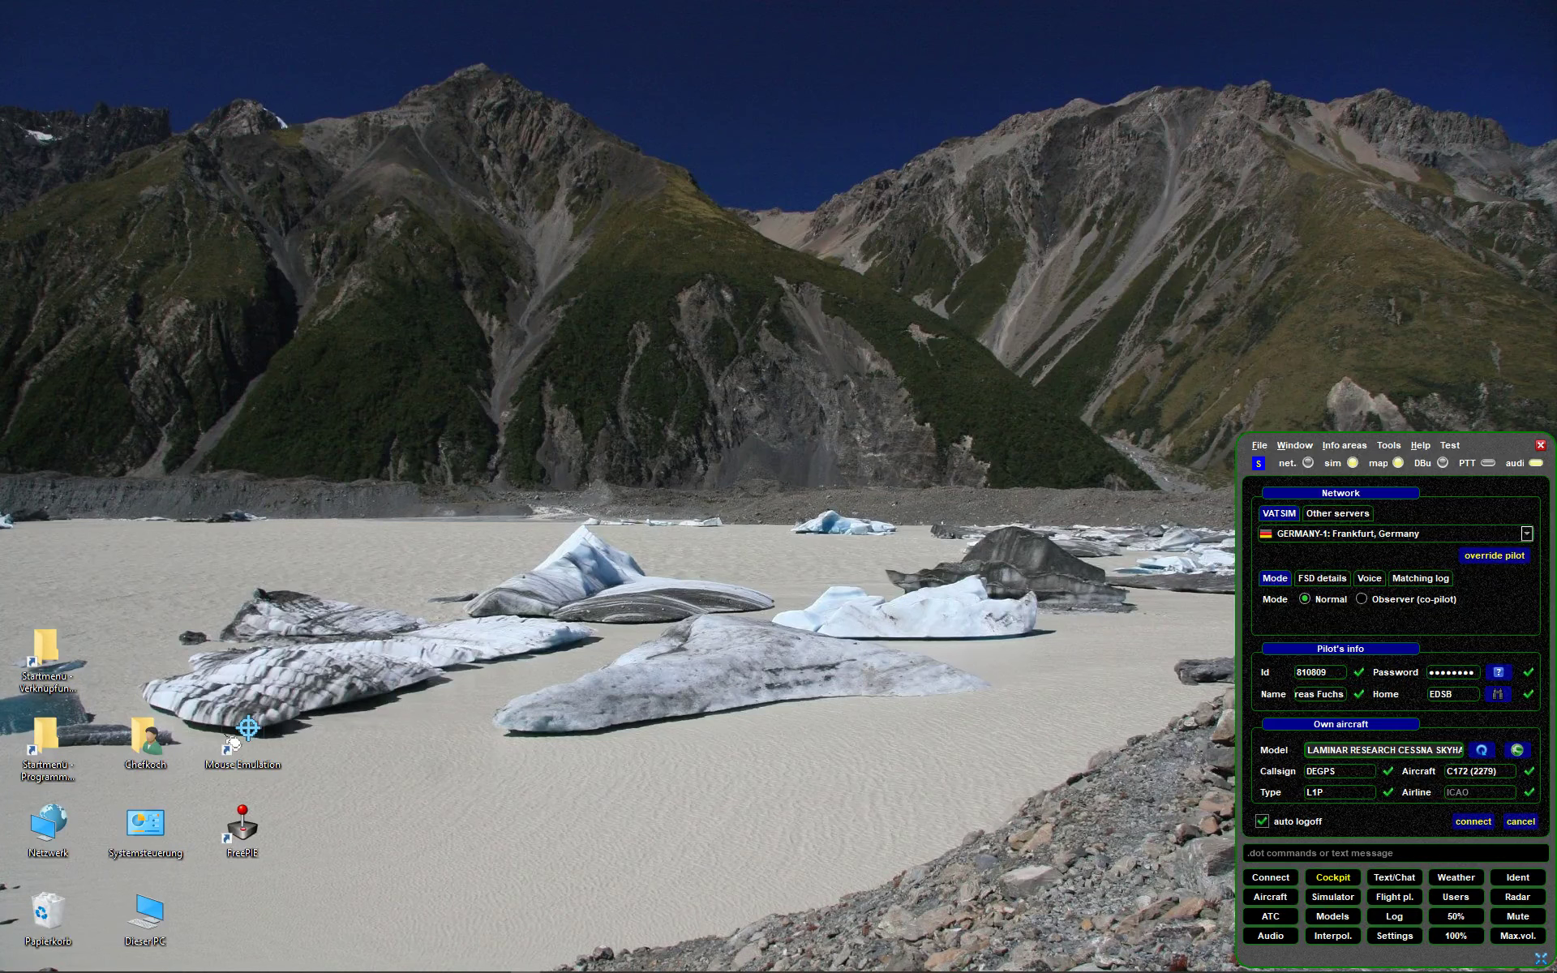
pyautogui.hotkey('alt', 'Tab')
pyautogui.moveTo(1475, 198); pyautogui.dragTo(766, 21)
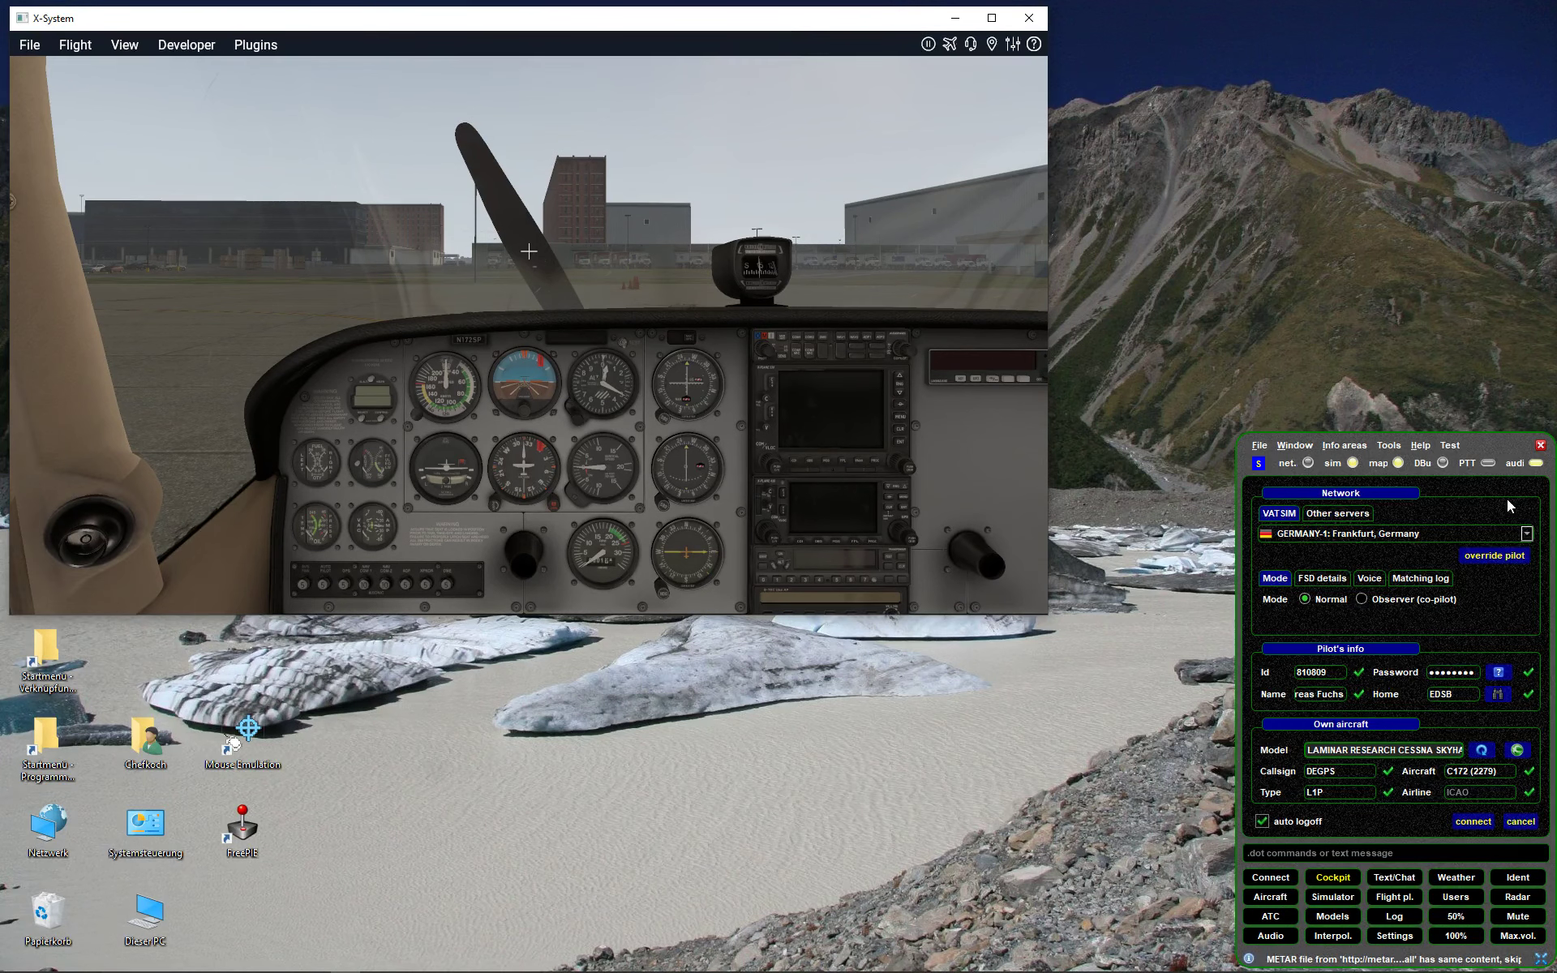
# - Place the swift window beside X-Plane and connect to VATSIM
pyautogui.moveTo(1501, 452); pyautogui.dragTo(1321, 34)
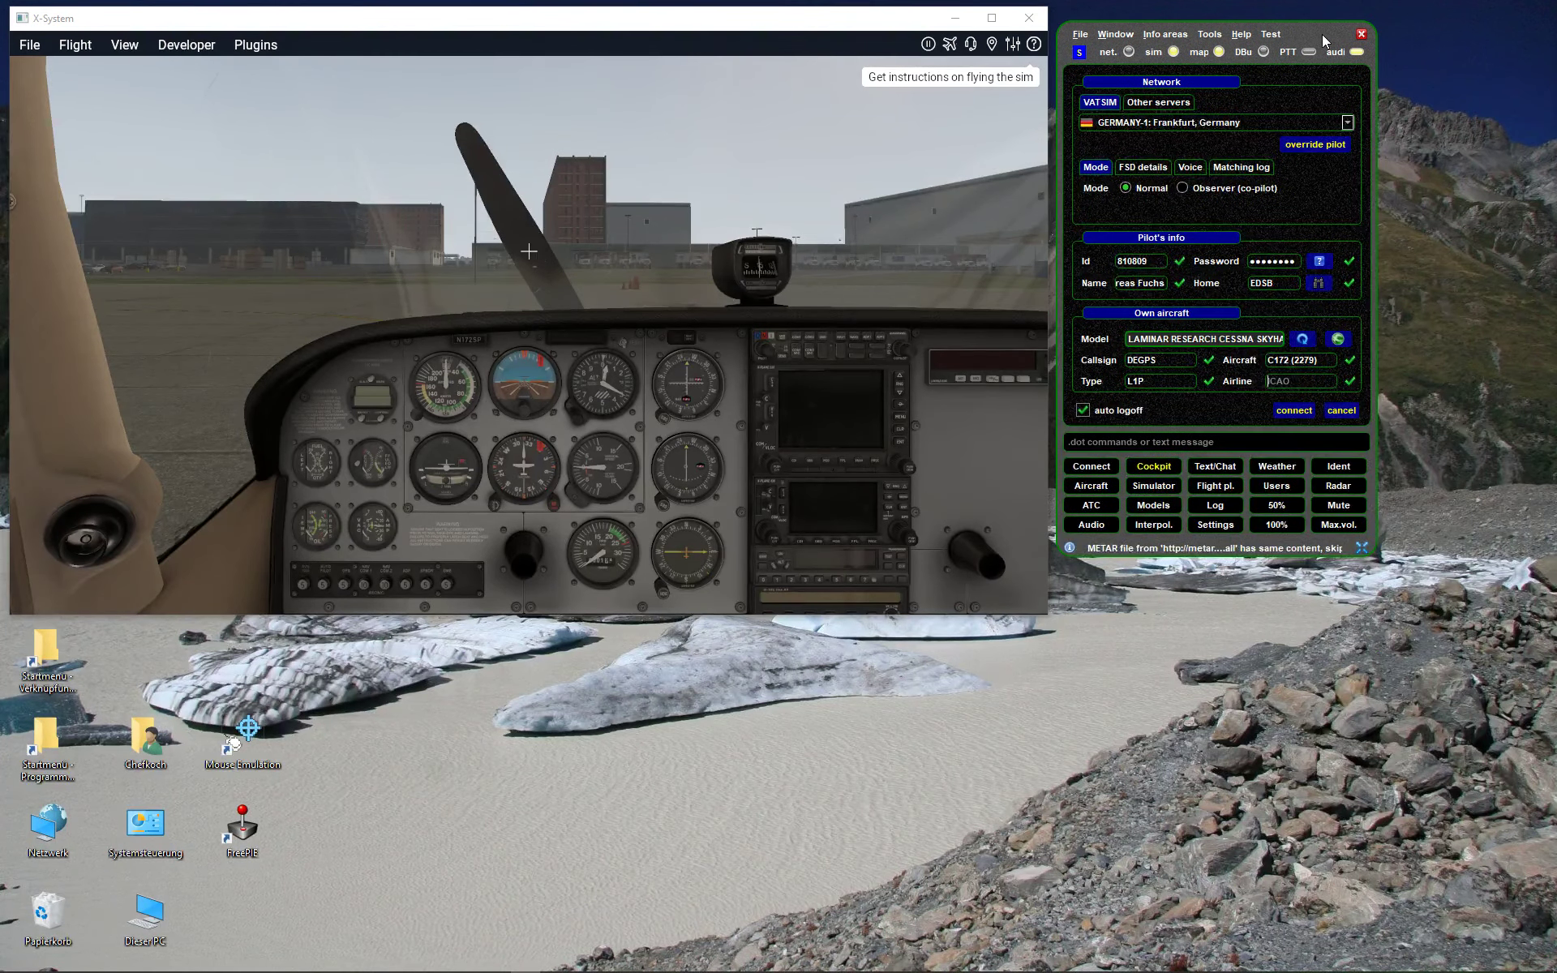
pyautogui.click(1289, 408)
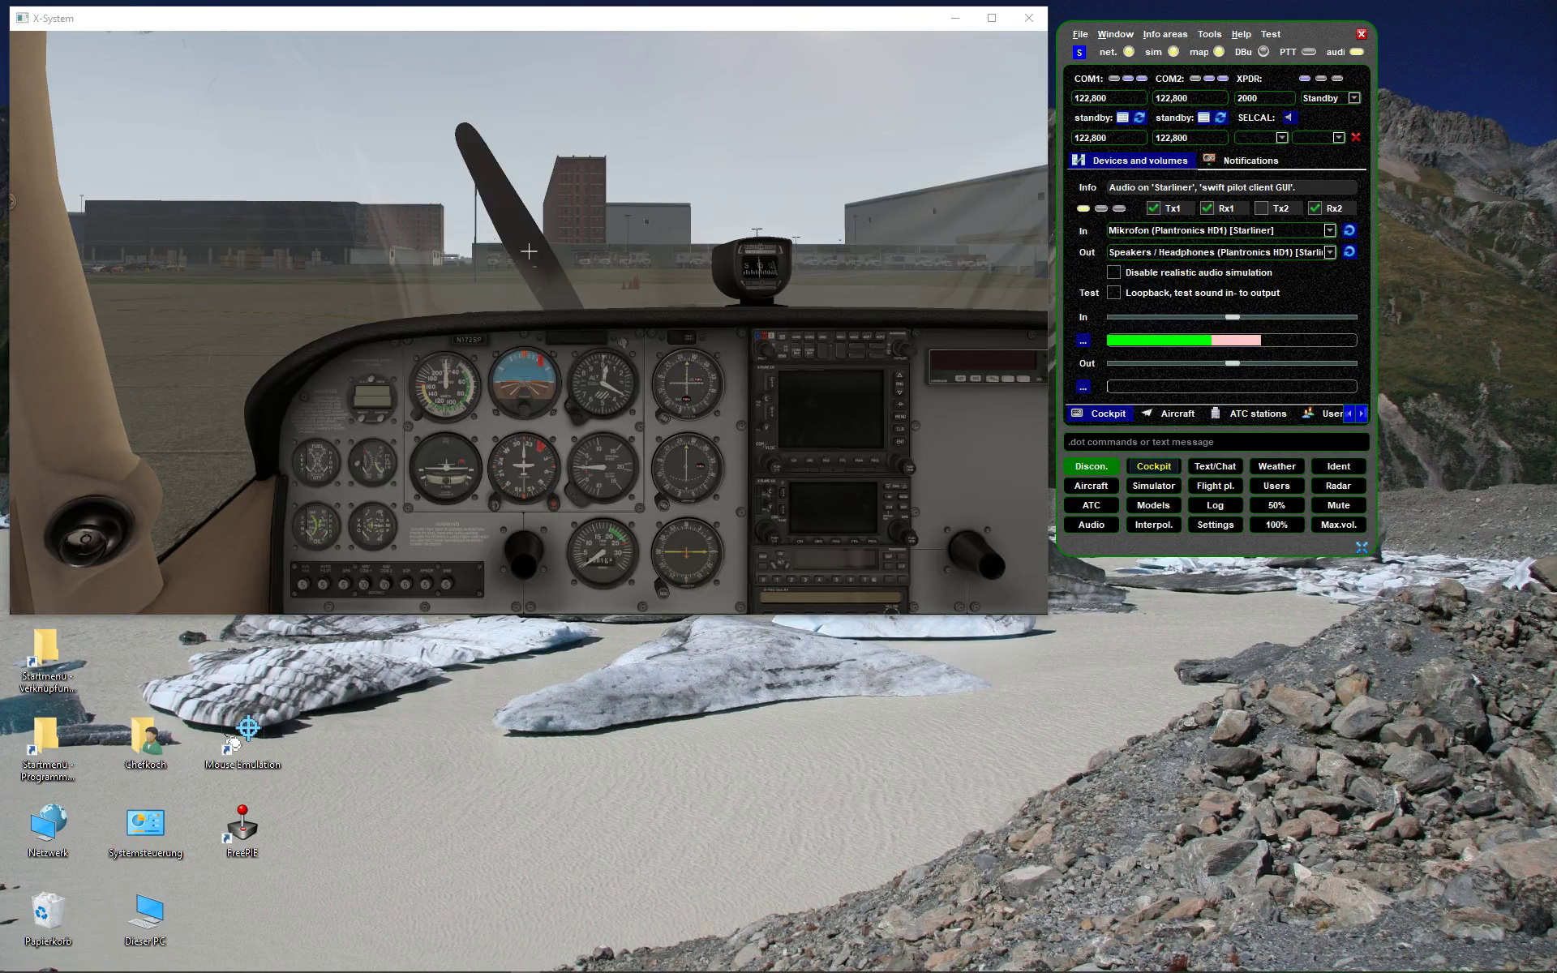
# - Set 118.025 as COM1 standby, turn on avionics, and flip it to active
pyautogui.click(1127, 136)
pyautogui.write('118')
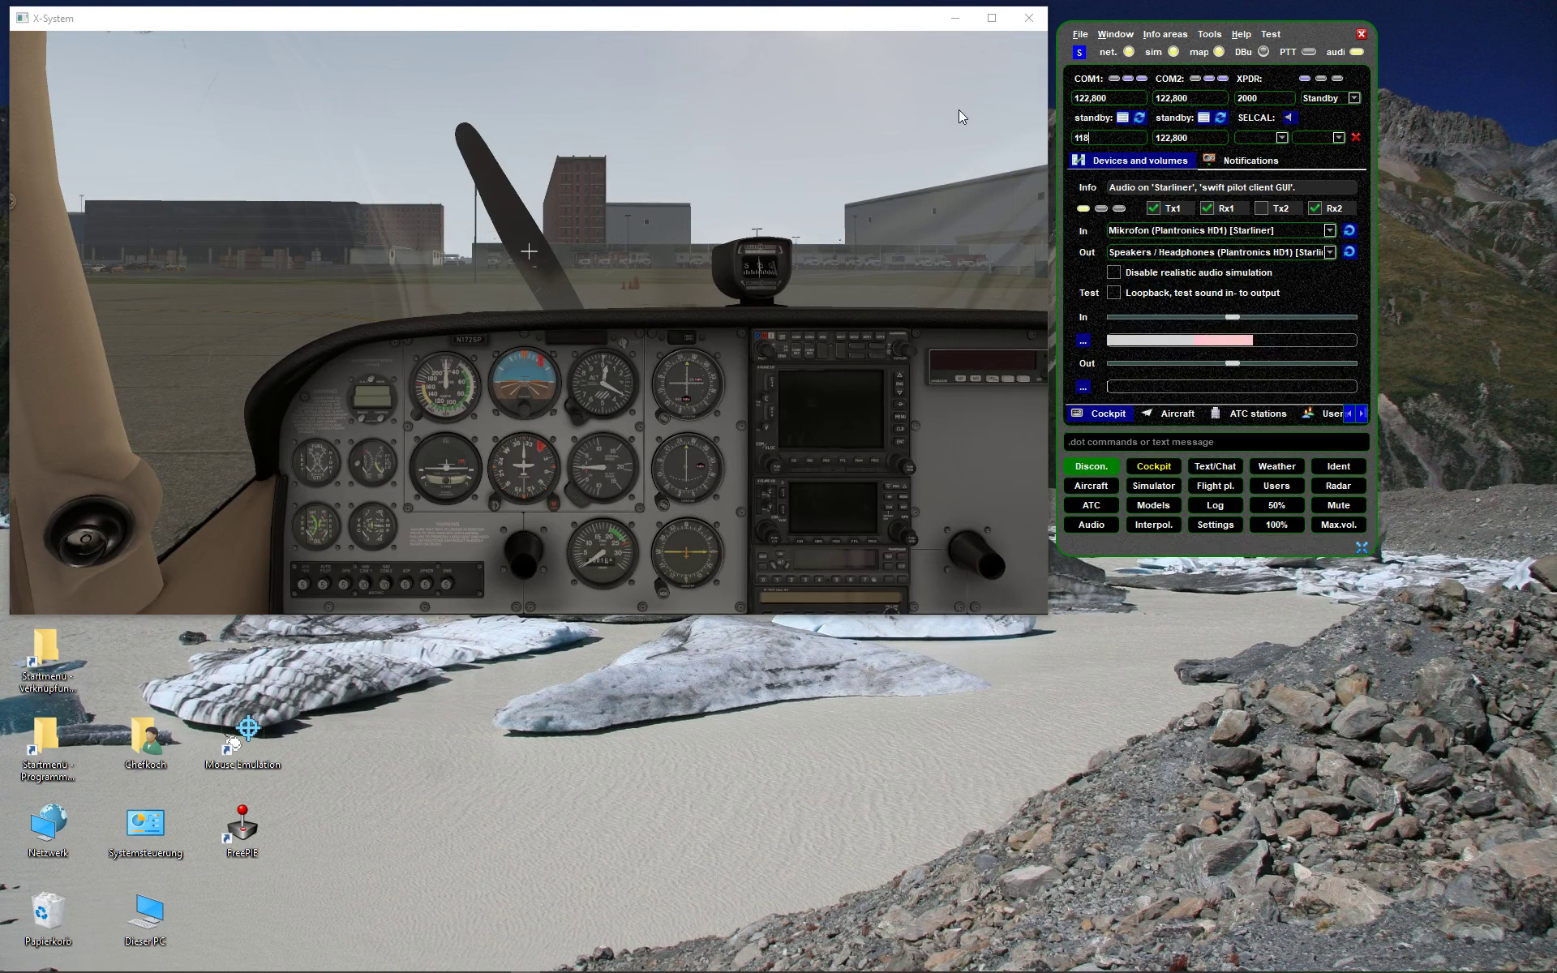
pyautogui.write(',025')
pyautogui.press('Return')
pyautogui.click(1140, 118)
pyautogui.click(1140, 118)
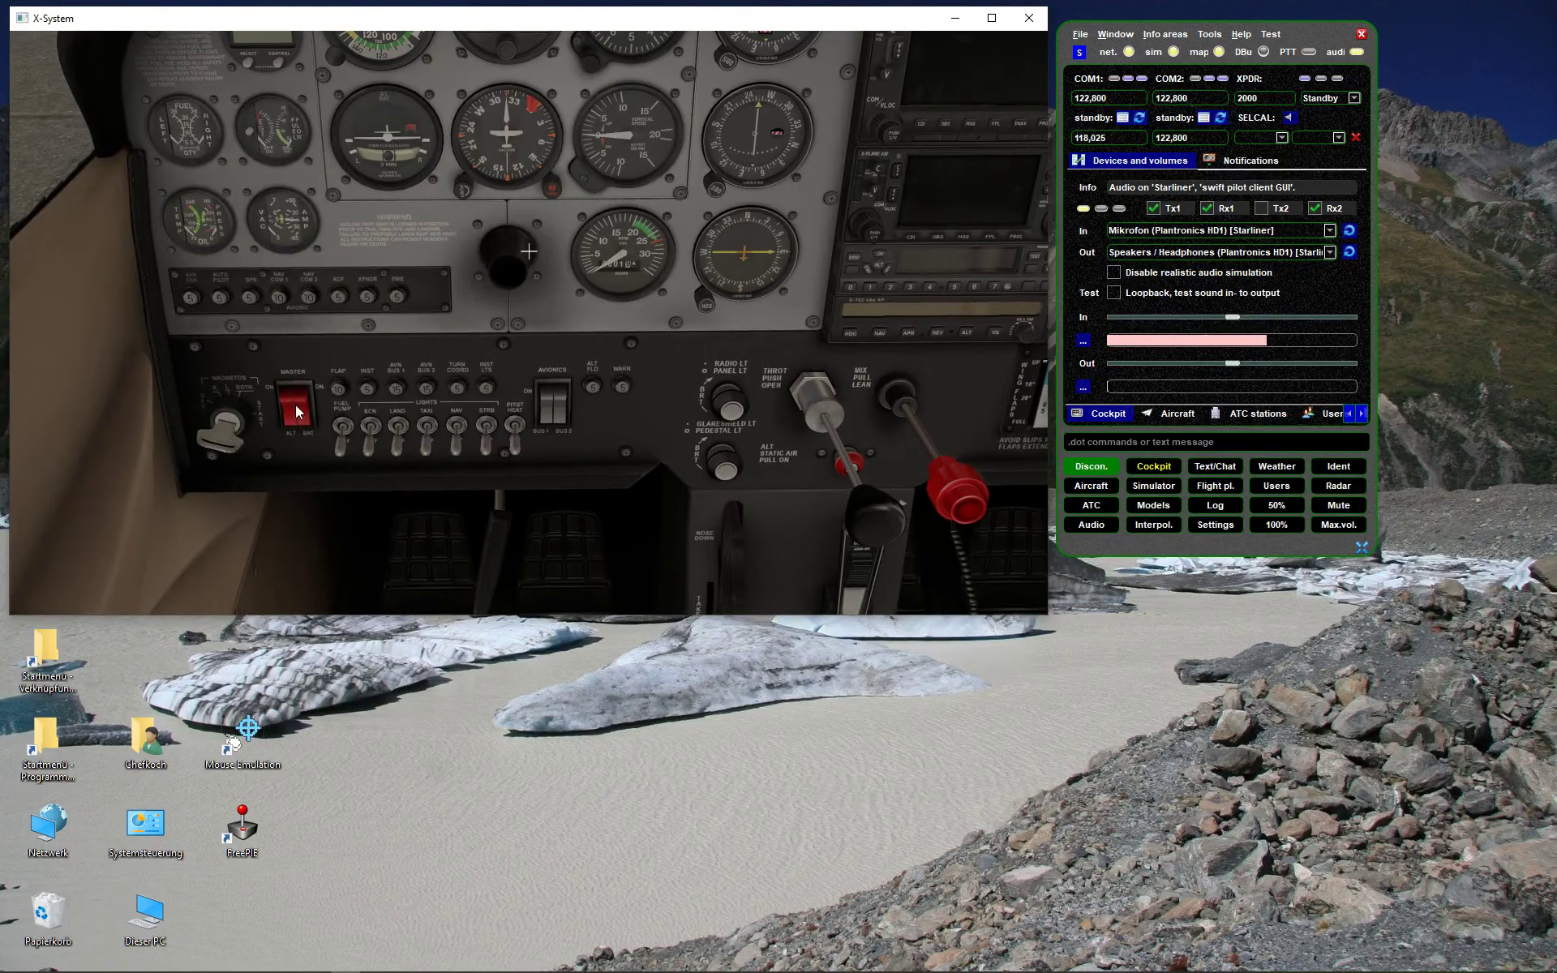
pyautogui.click(545, 395)
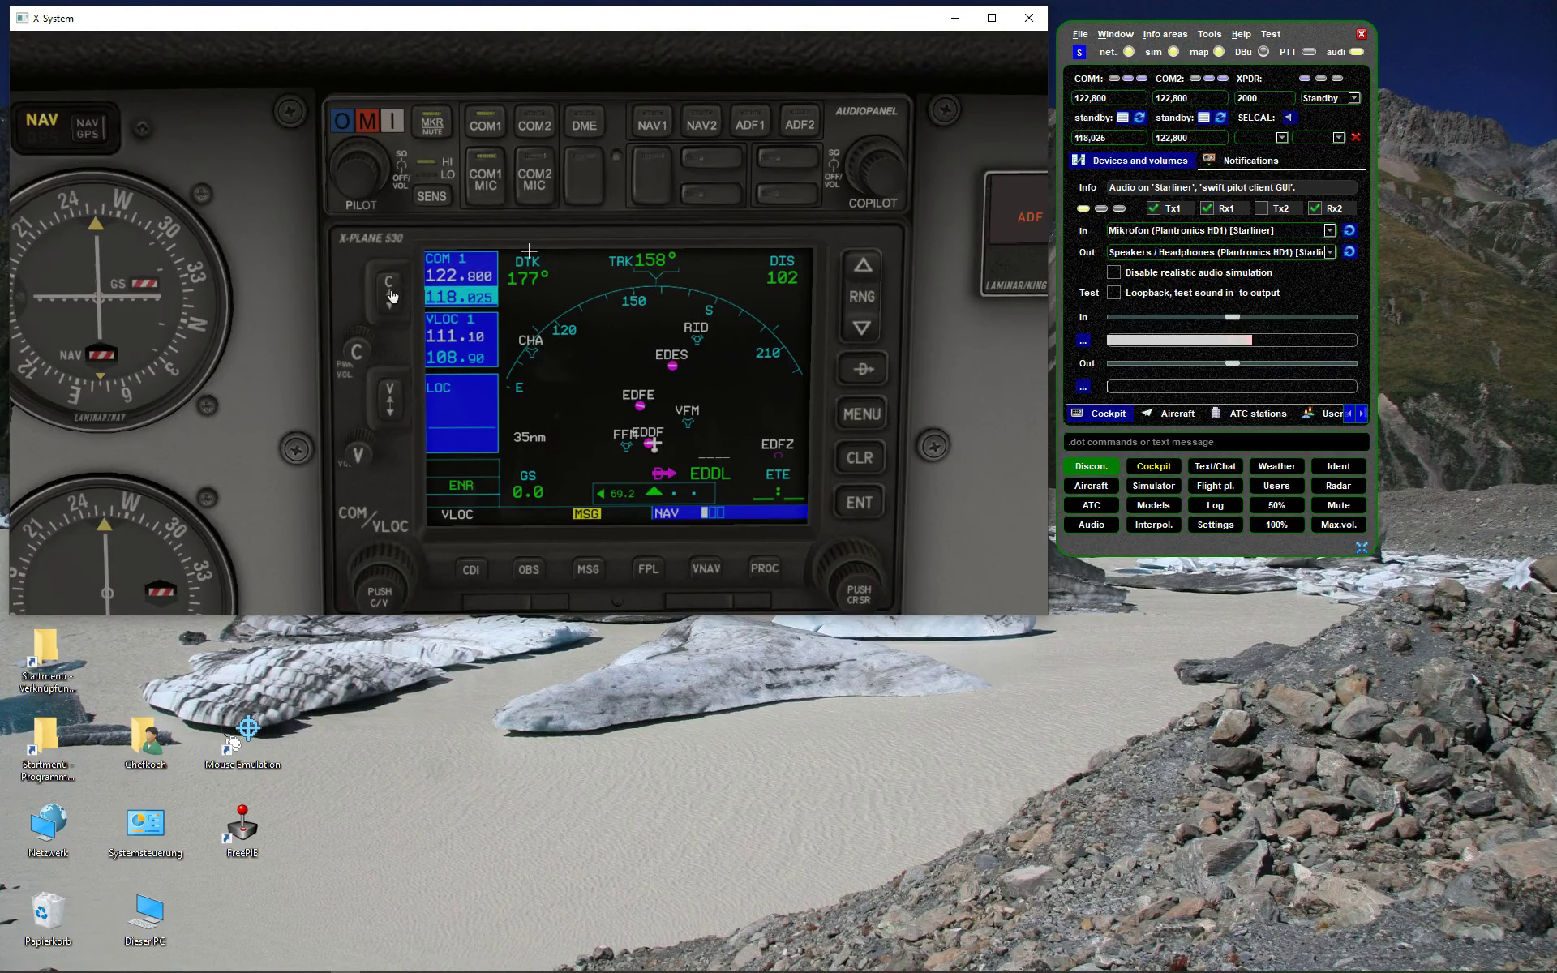
pyautogui.click(396, 295)
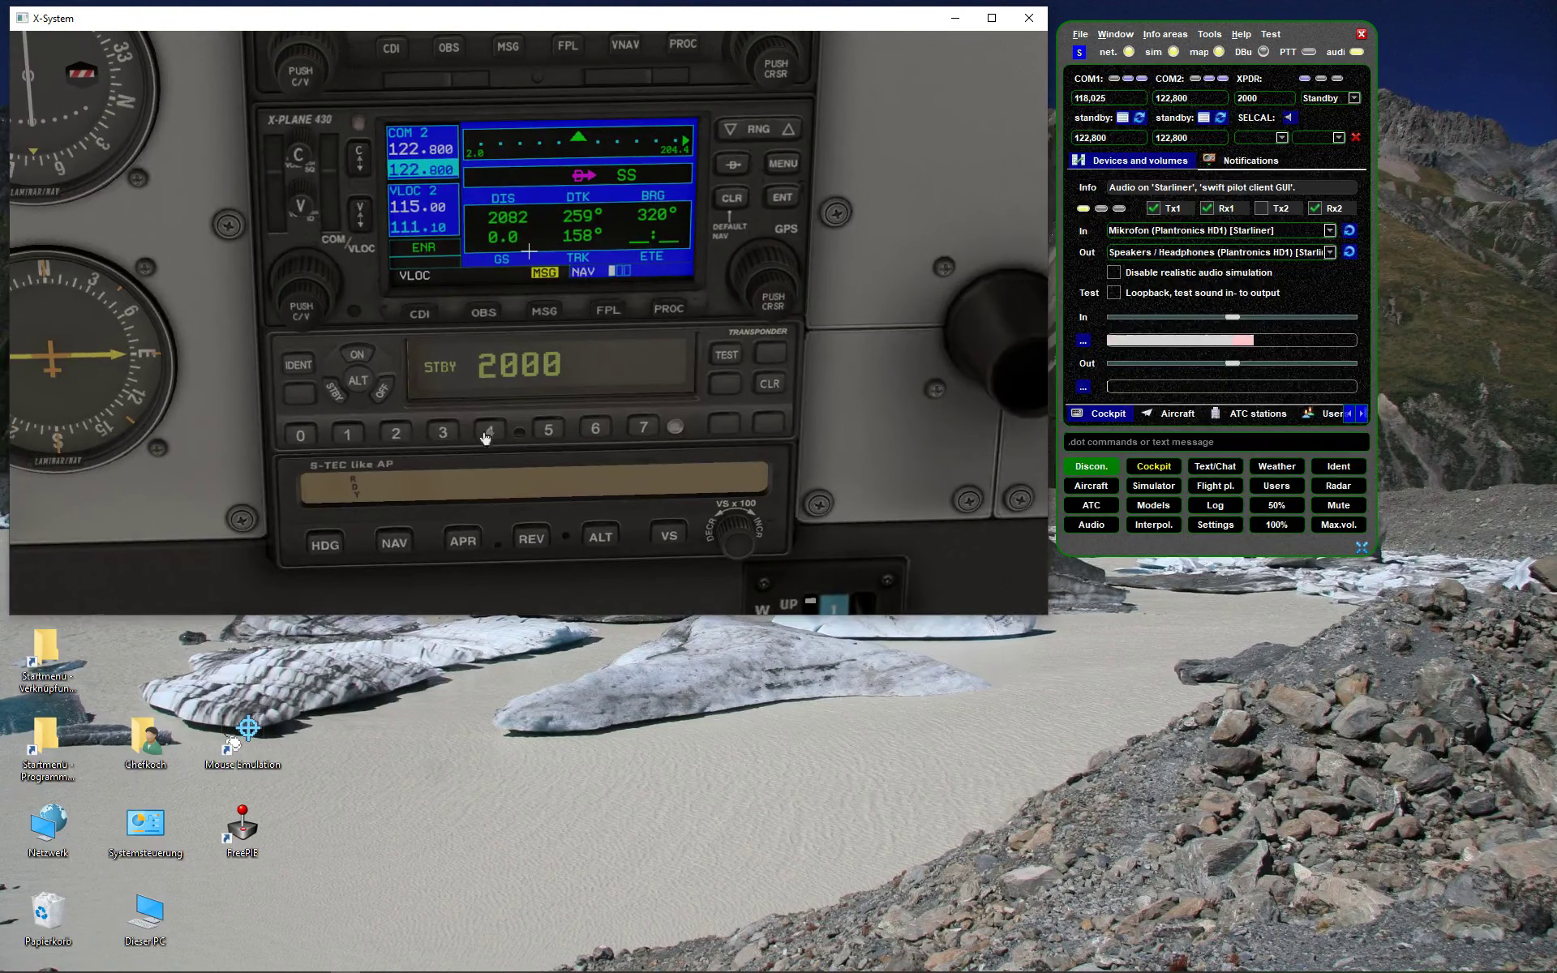
# - Enter transponder code 7000 on the X-Plane panel and verify it in swift
pyautogui.click(643, 427)
pyautogui.click(303, 438)
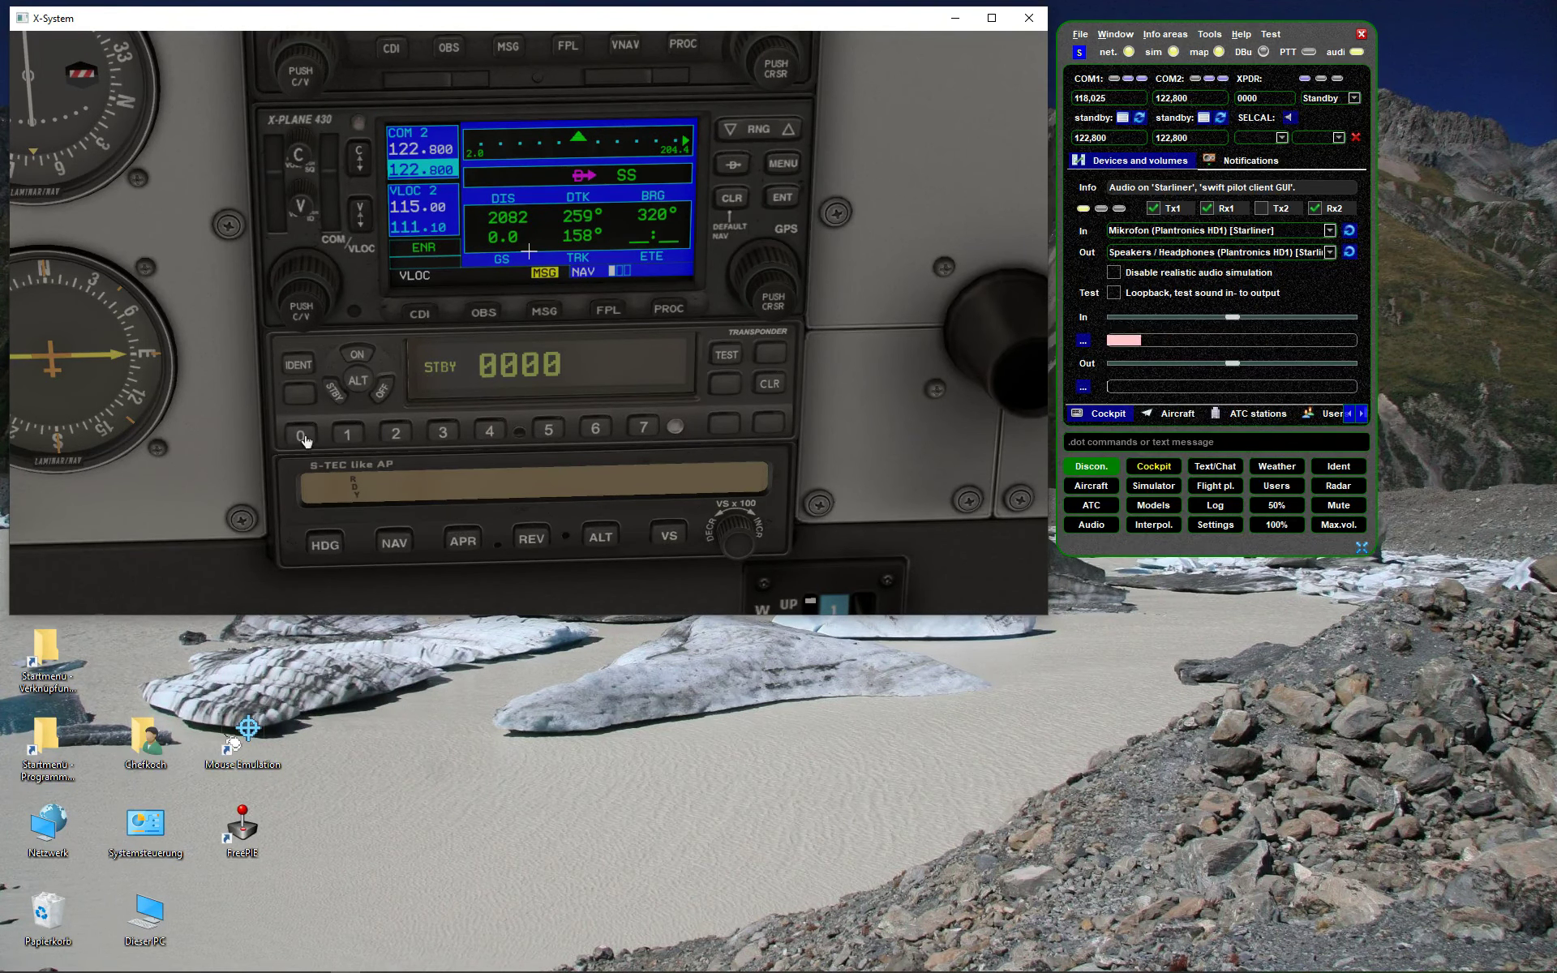
pyautogui.click(643, 427)
pyautogui.click(643, 428)
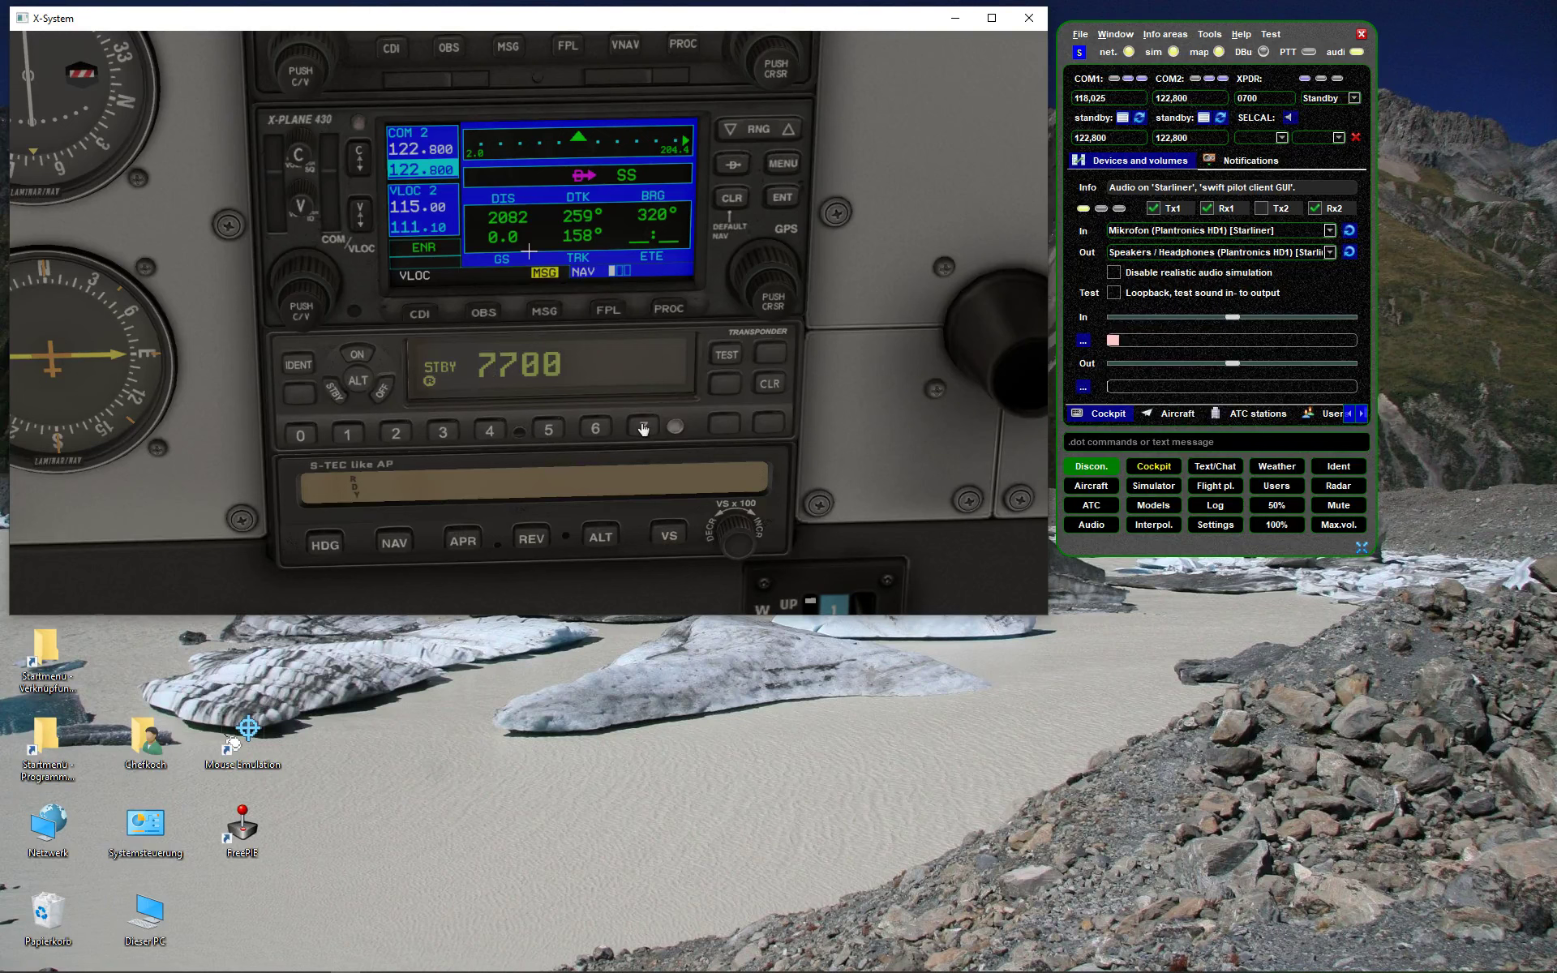
pyautogui.click(312, 438)
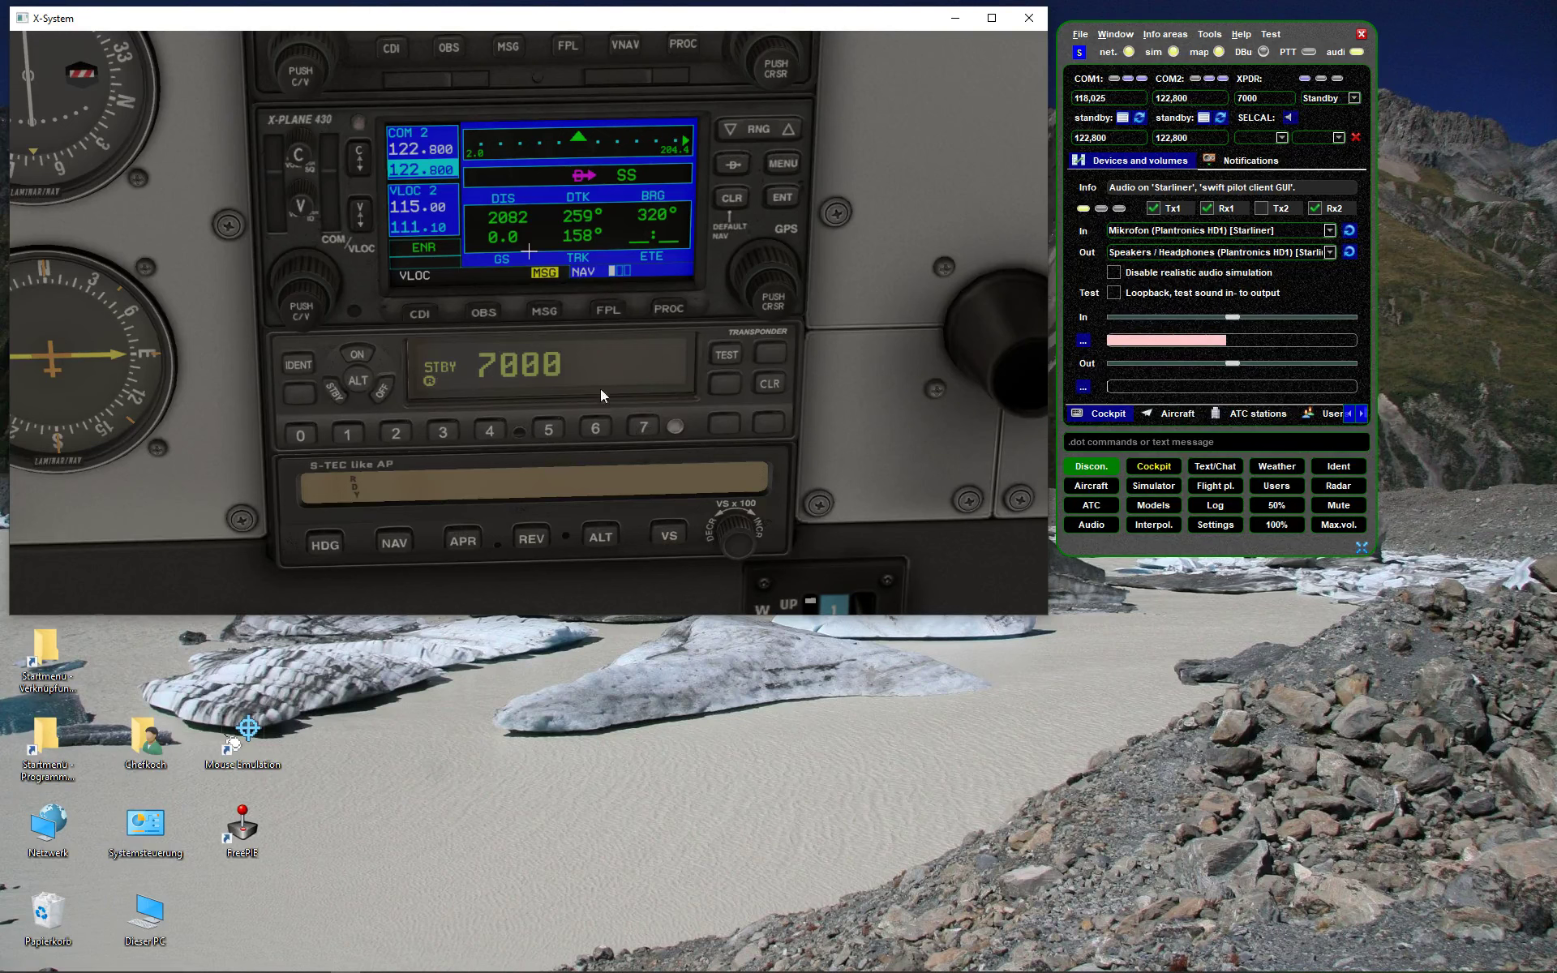
pyautogui.click(1264, 98)
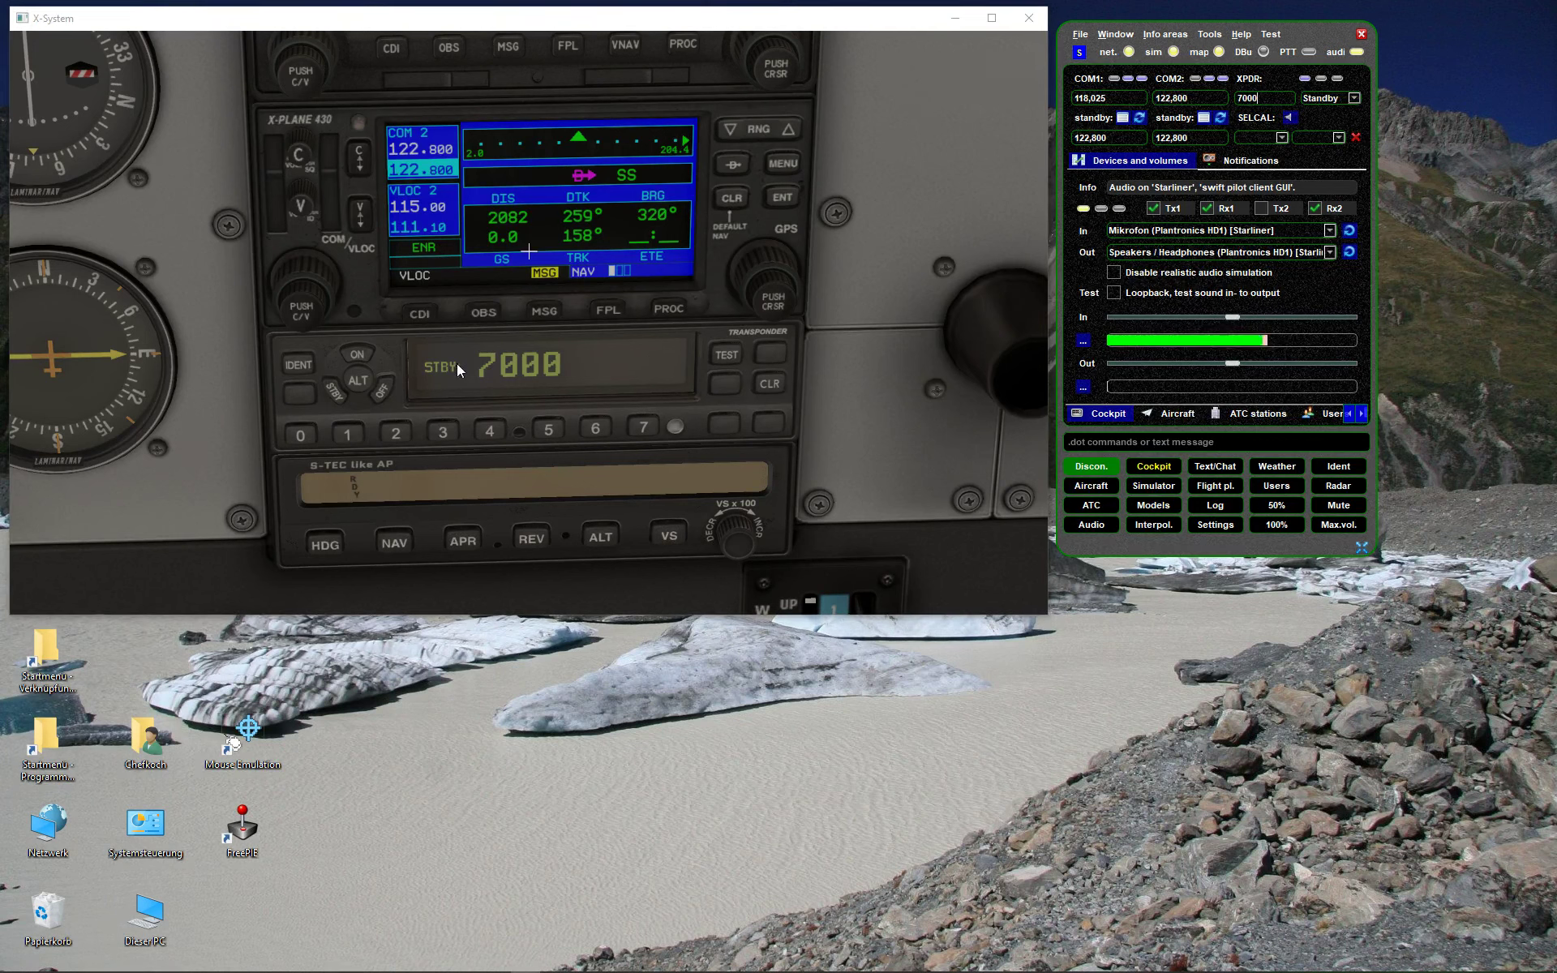
# - Switch the transponder to Mode C and back to Standby, then try a SELCAL check
pyautogui.click(357, 378)
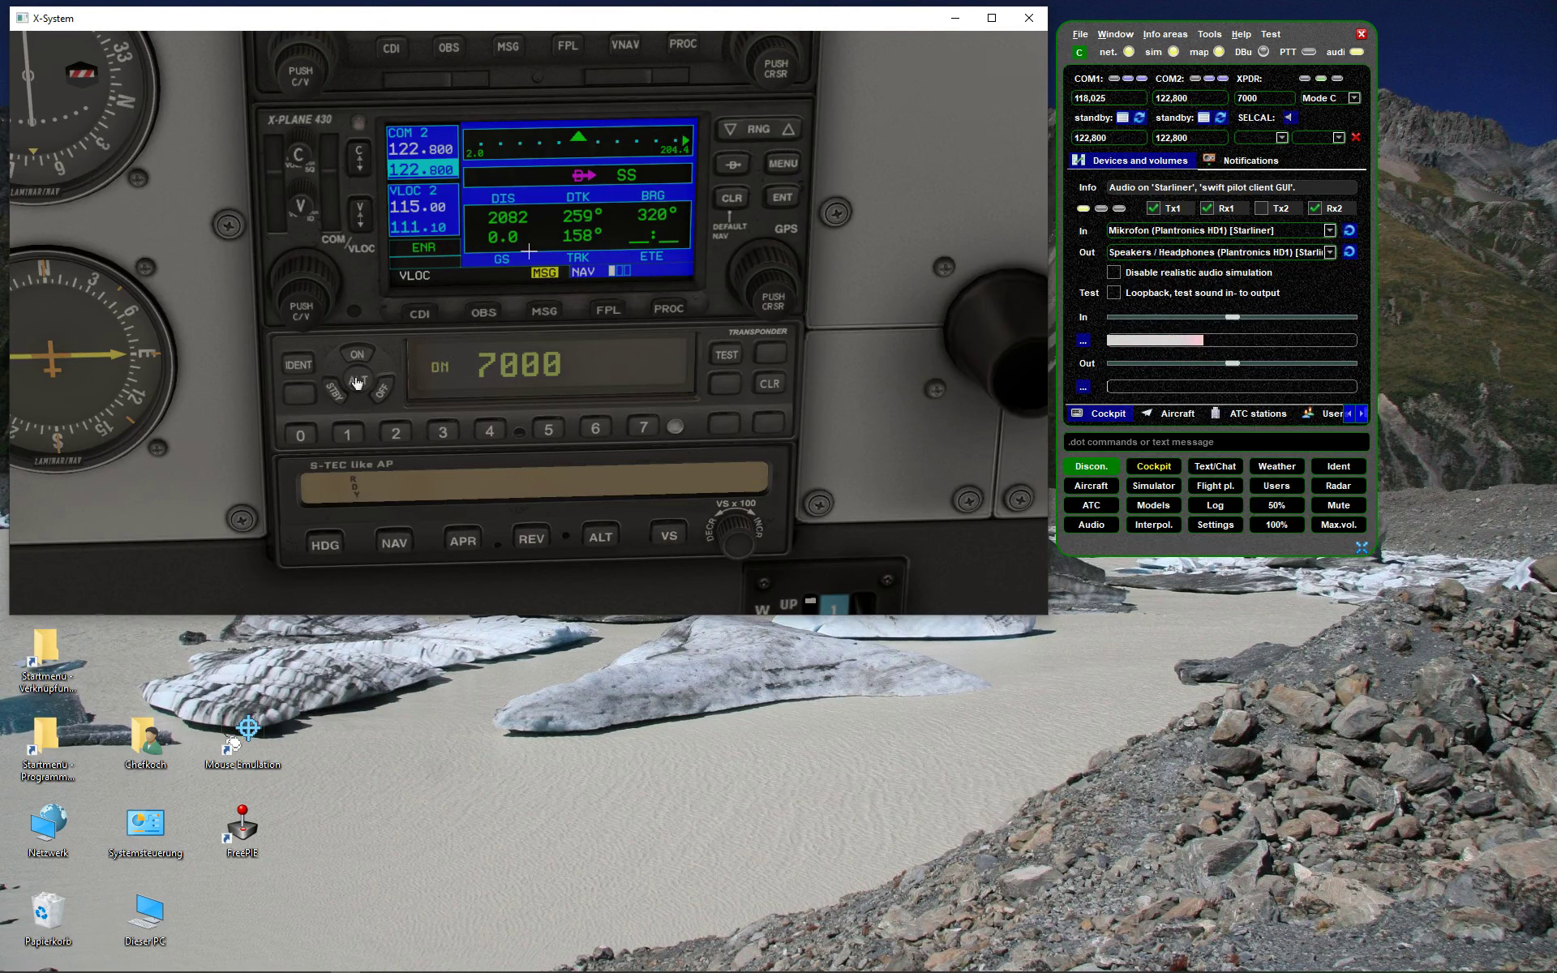
pyautogui.click(1342, 101)
pyautogui.click(1342, 91)
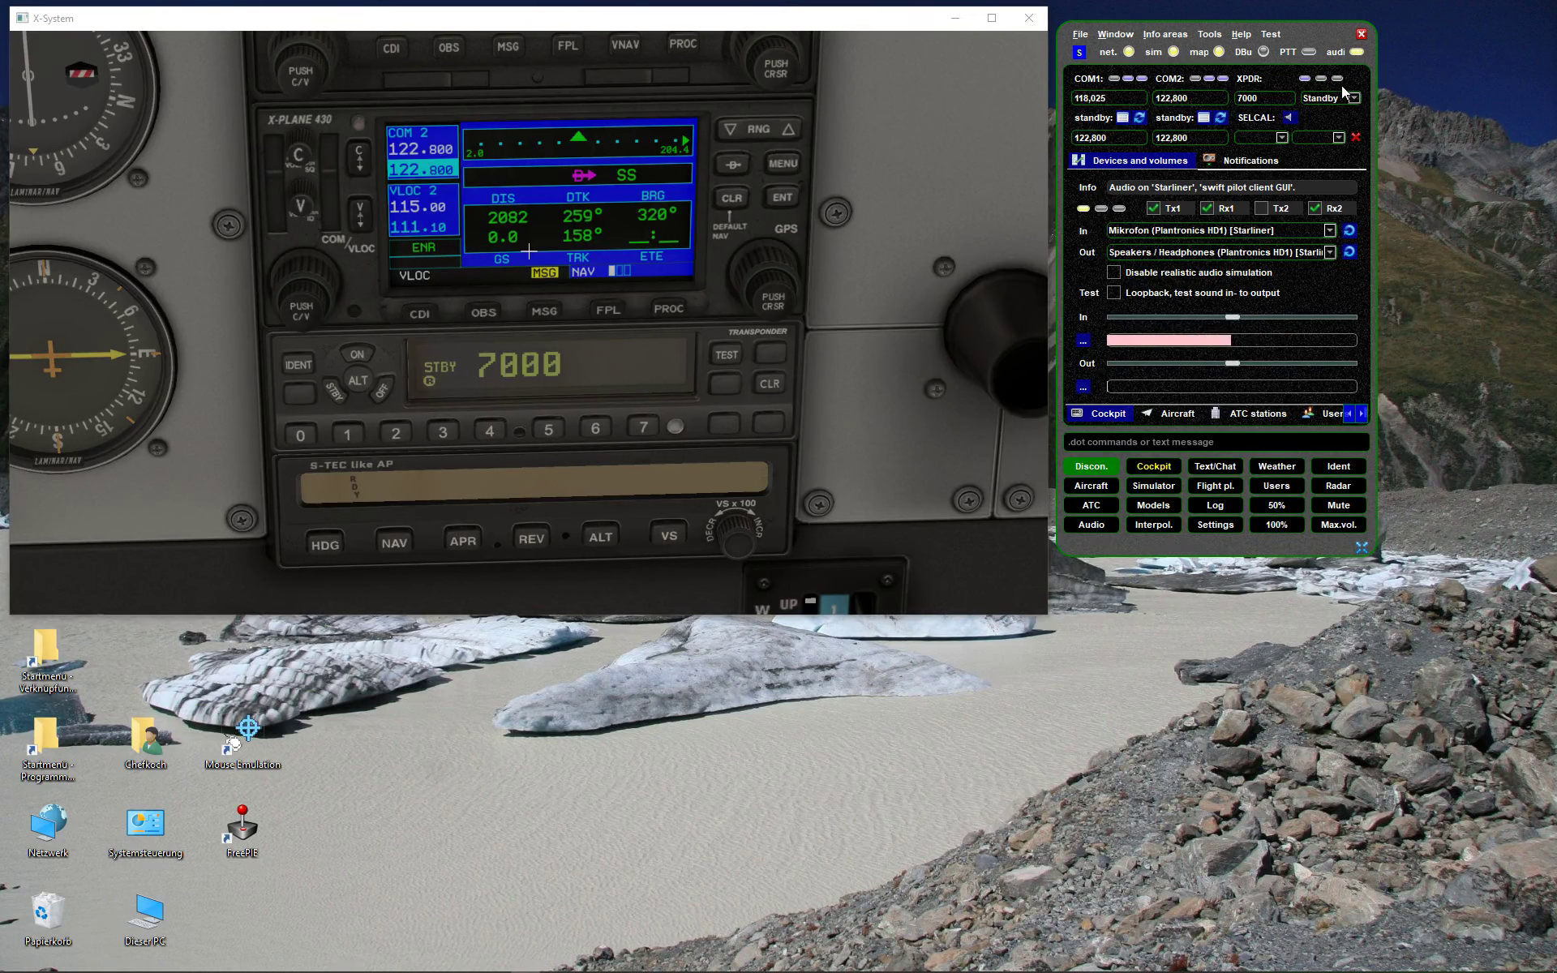
pyautogui.click(1328, 98)
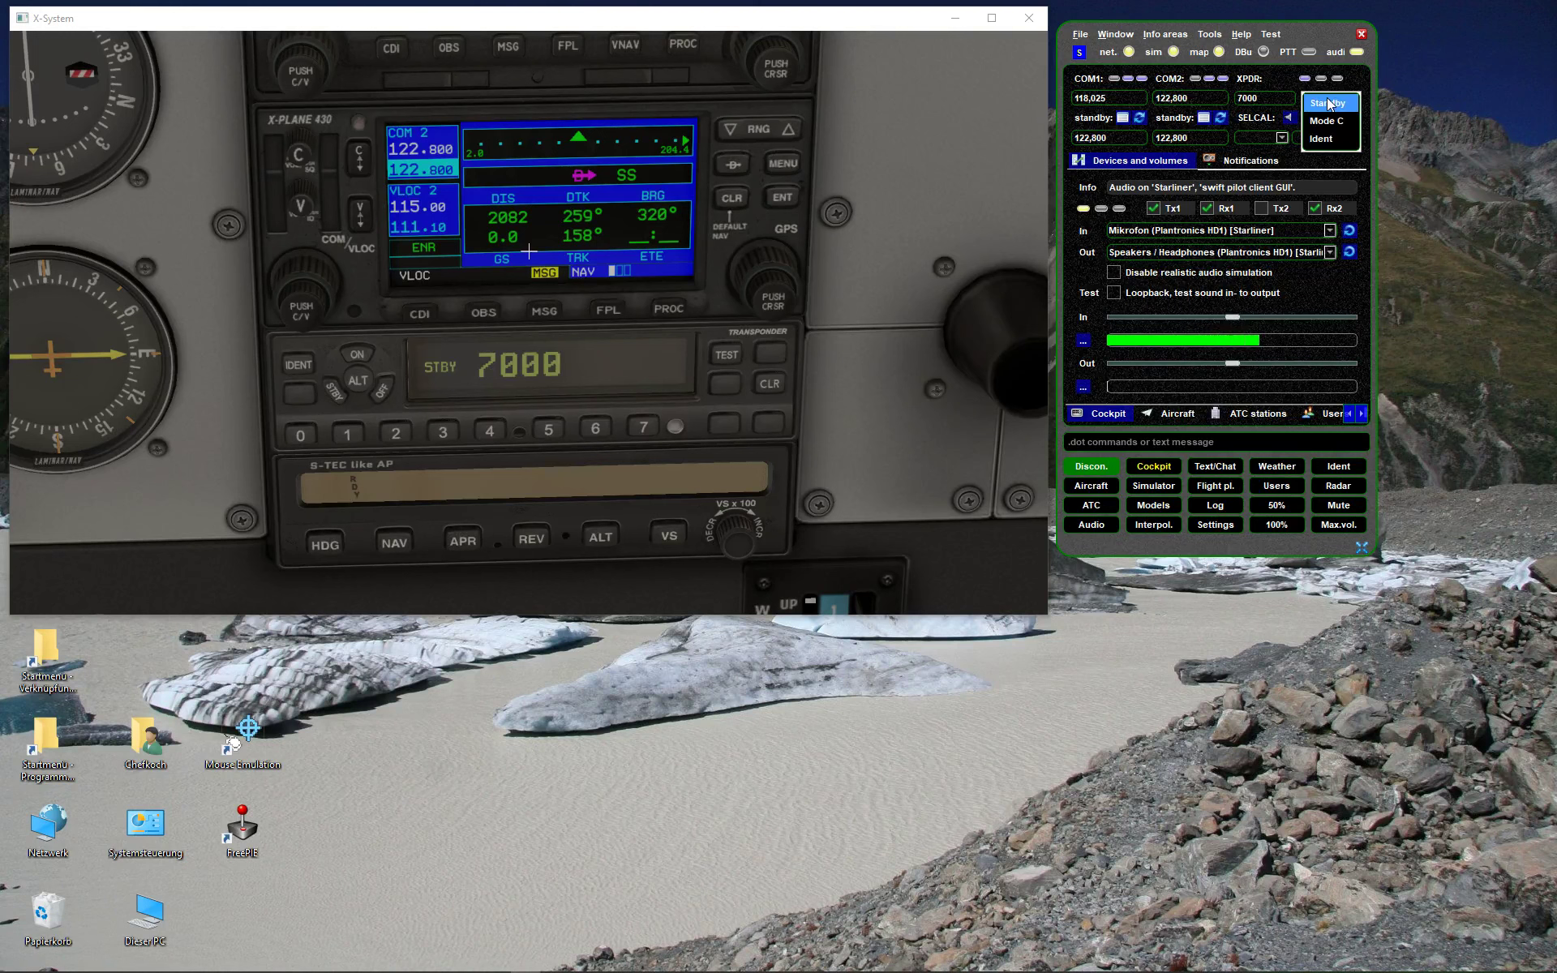
pyautogui.click(1330, 103)
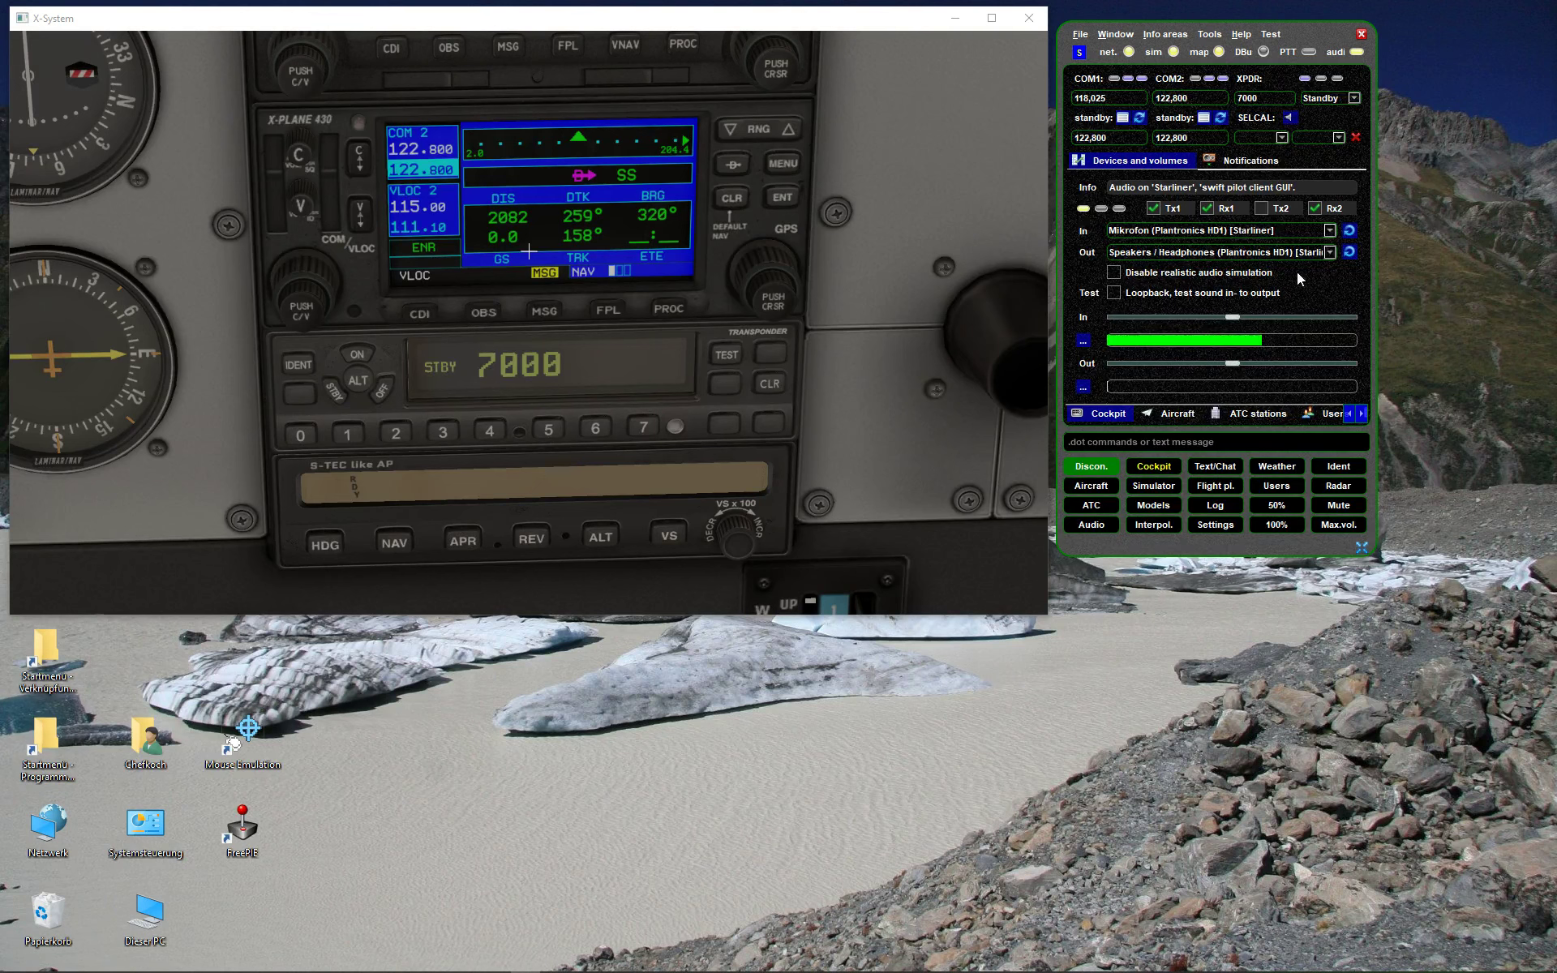
pyautogui.click(1290, 119)
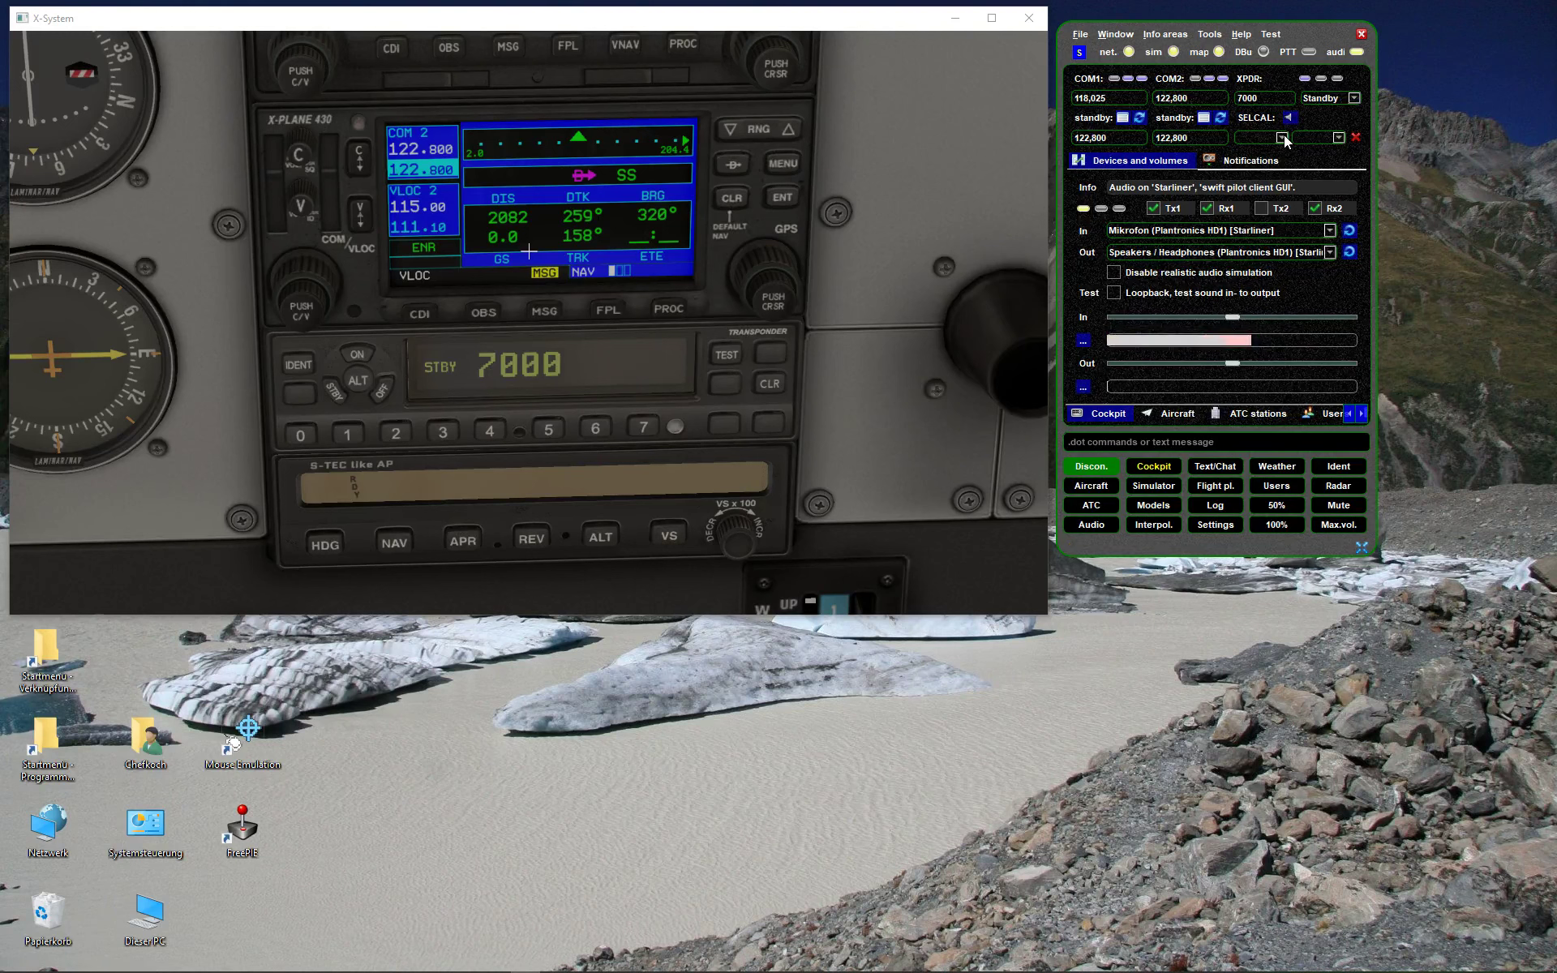
# - Pick BQ as the first SELCAL letter pair
pyautogui.click(1283, 139)
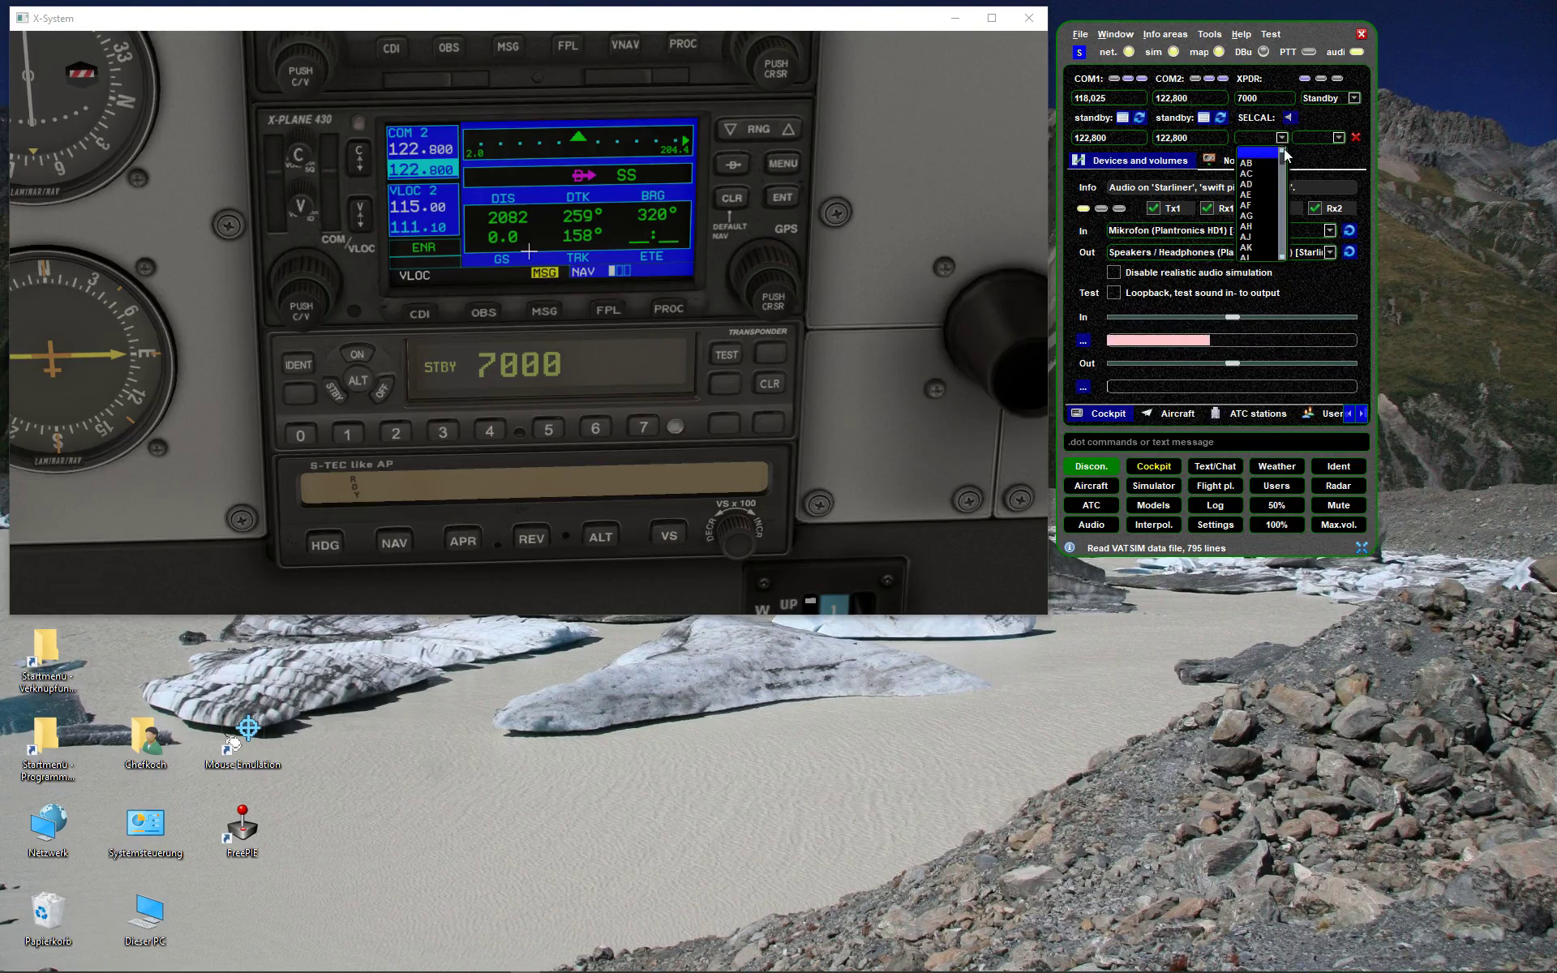
pyautogui.scroll(-5, 1267, 234)
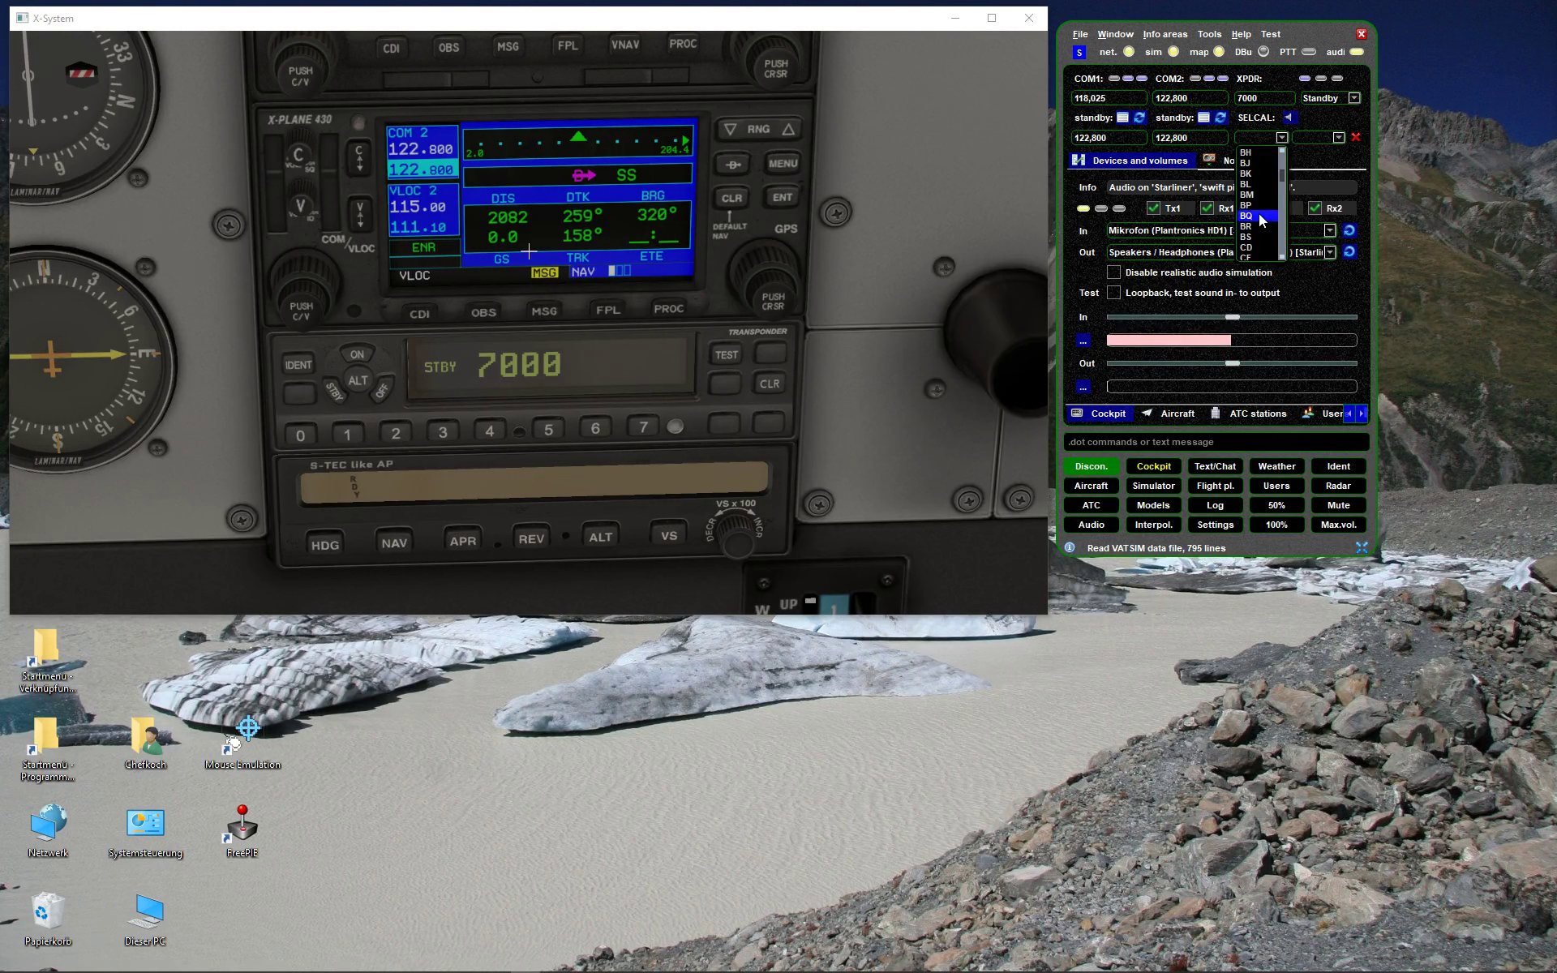
pyautogui.click(1265, 229)
# - Try CL, AC, AB and BH as the second SELCAL pair
pyautogui.click(1305, 142)
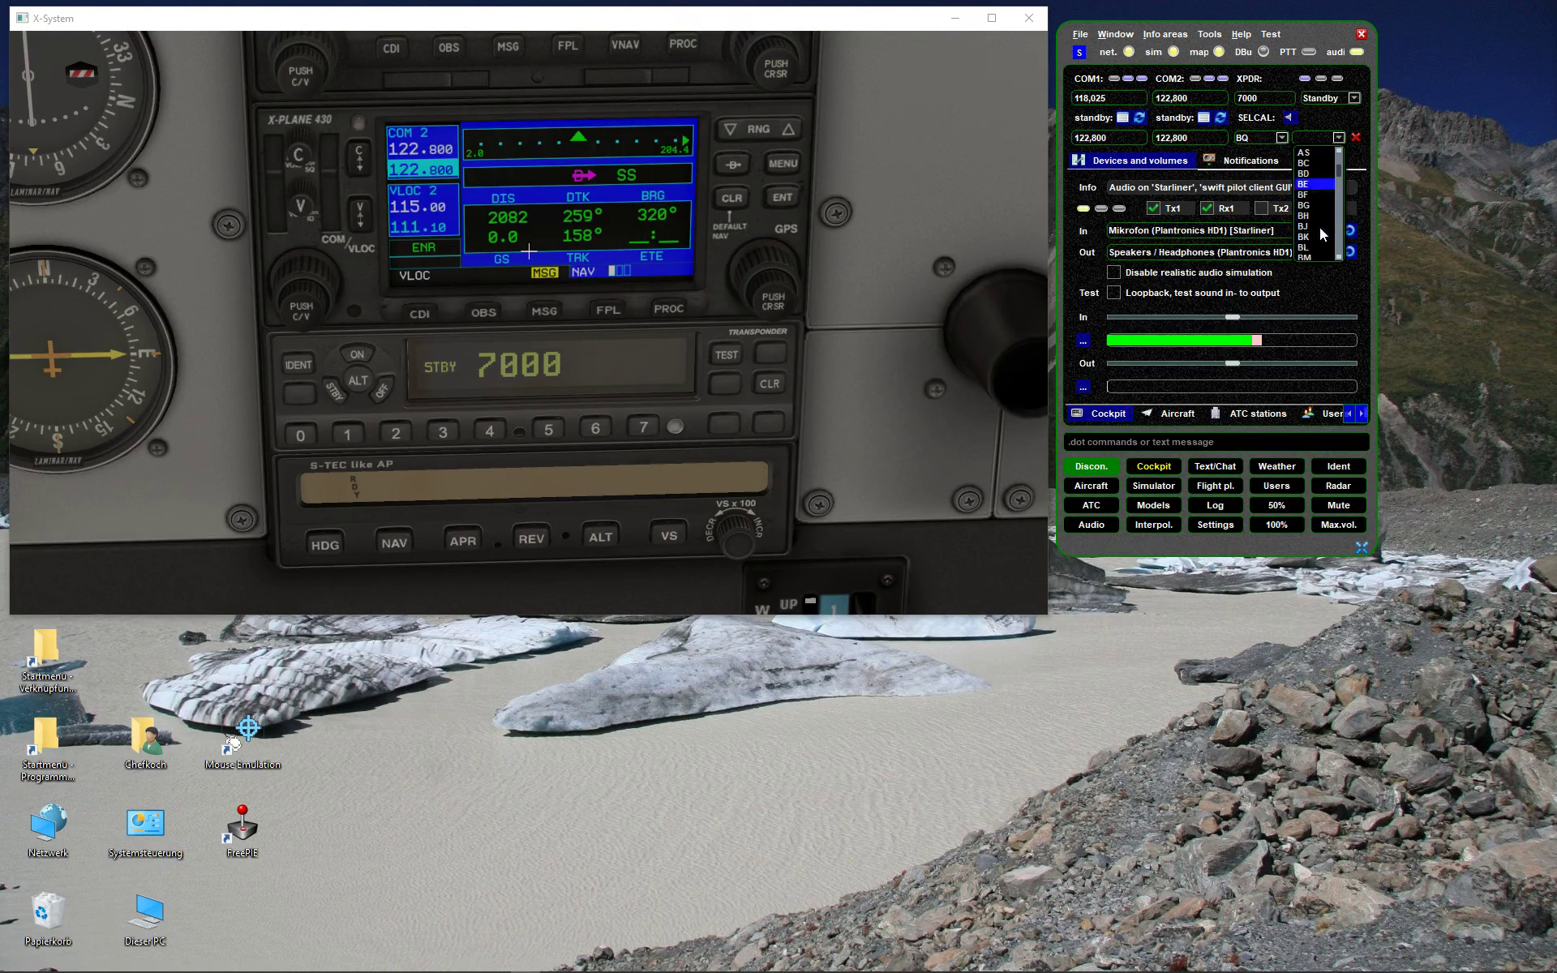
pyautogui.scroll(-1, 1316, 241)
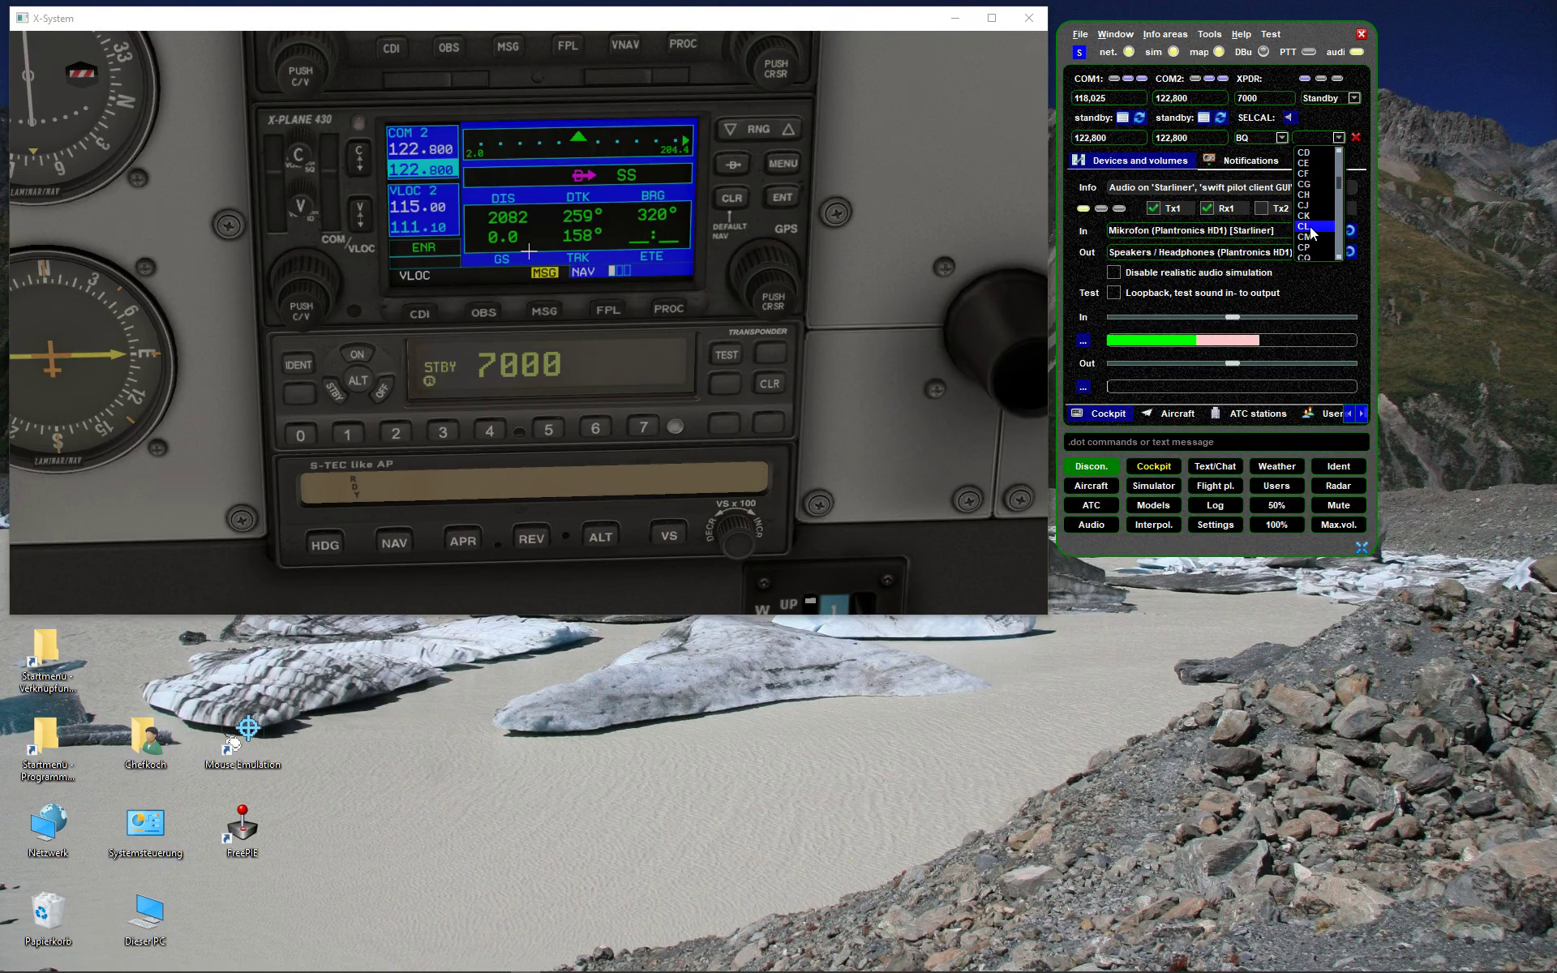
pyautogui.click(1313, 233)
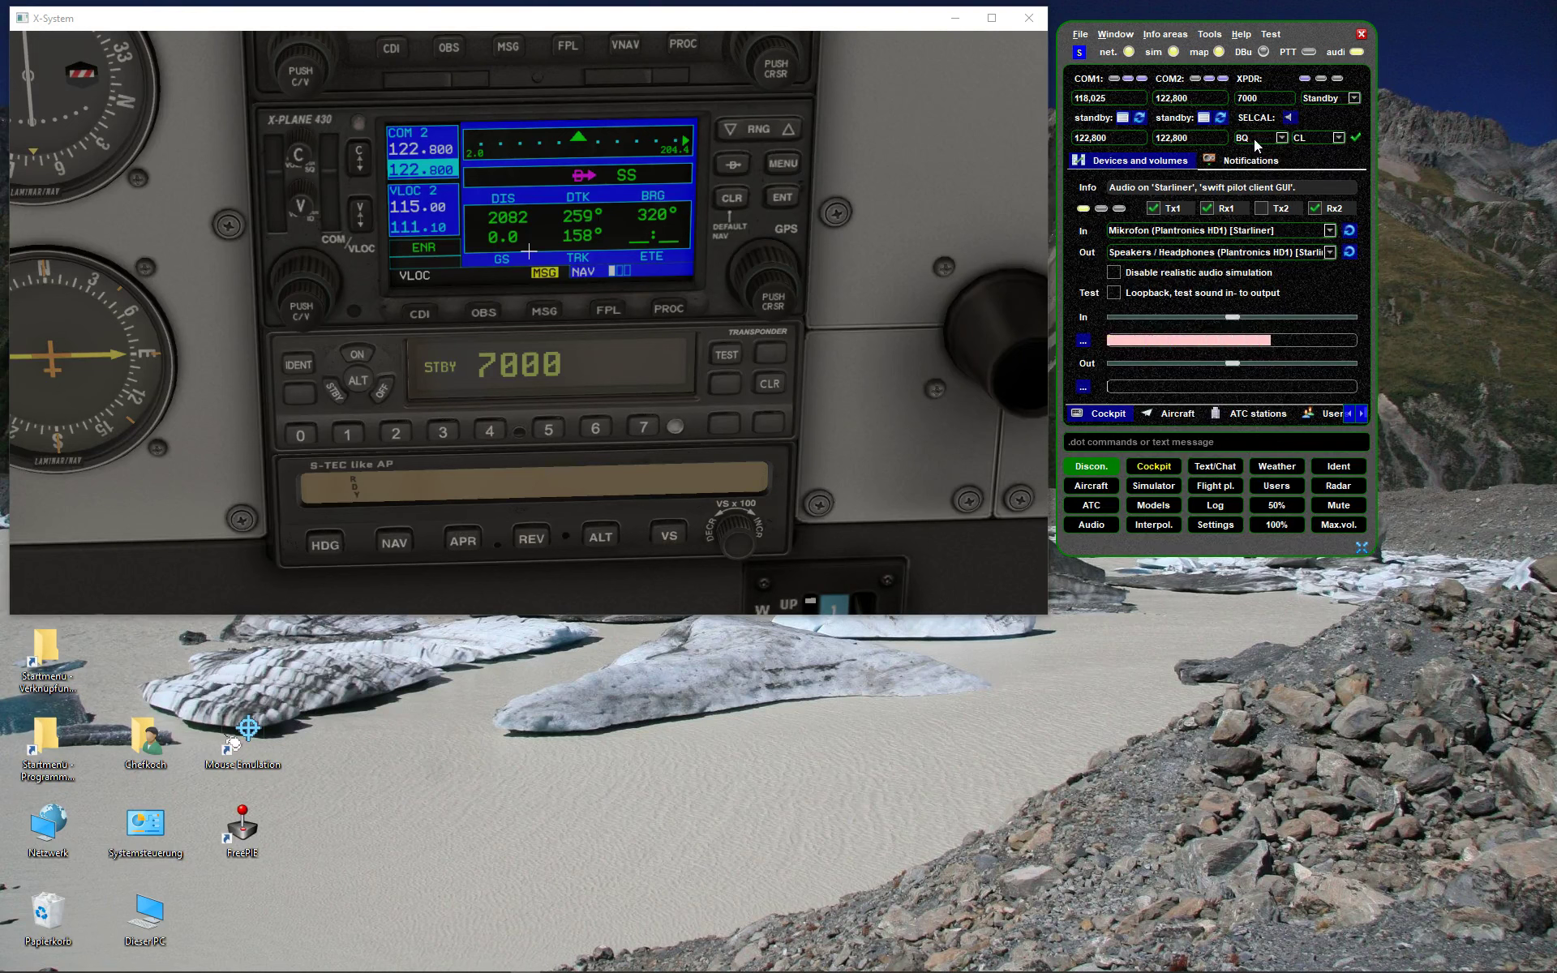
pyautogui.click(1338, 138)
pyautogui.scroll(10, 1340, 185)
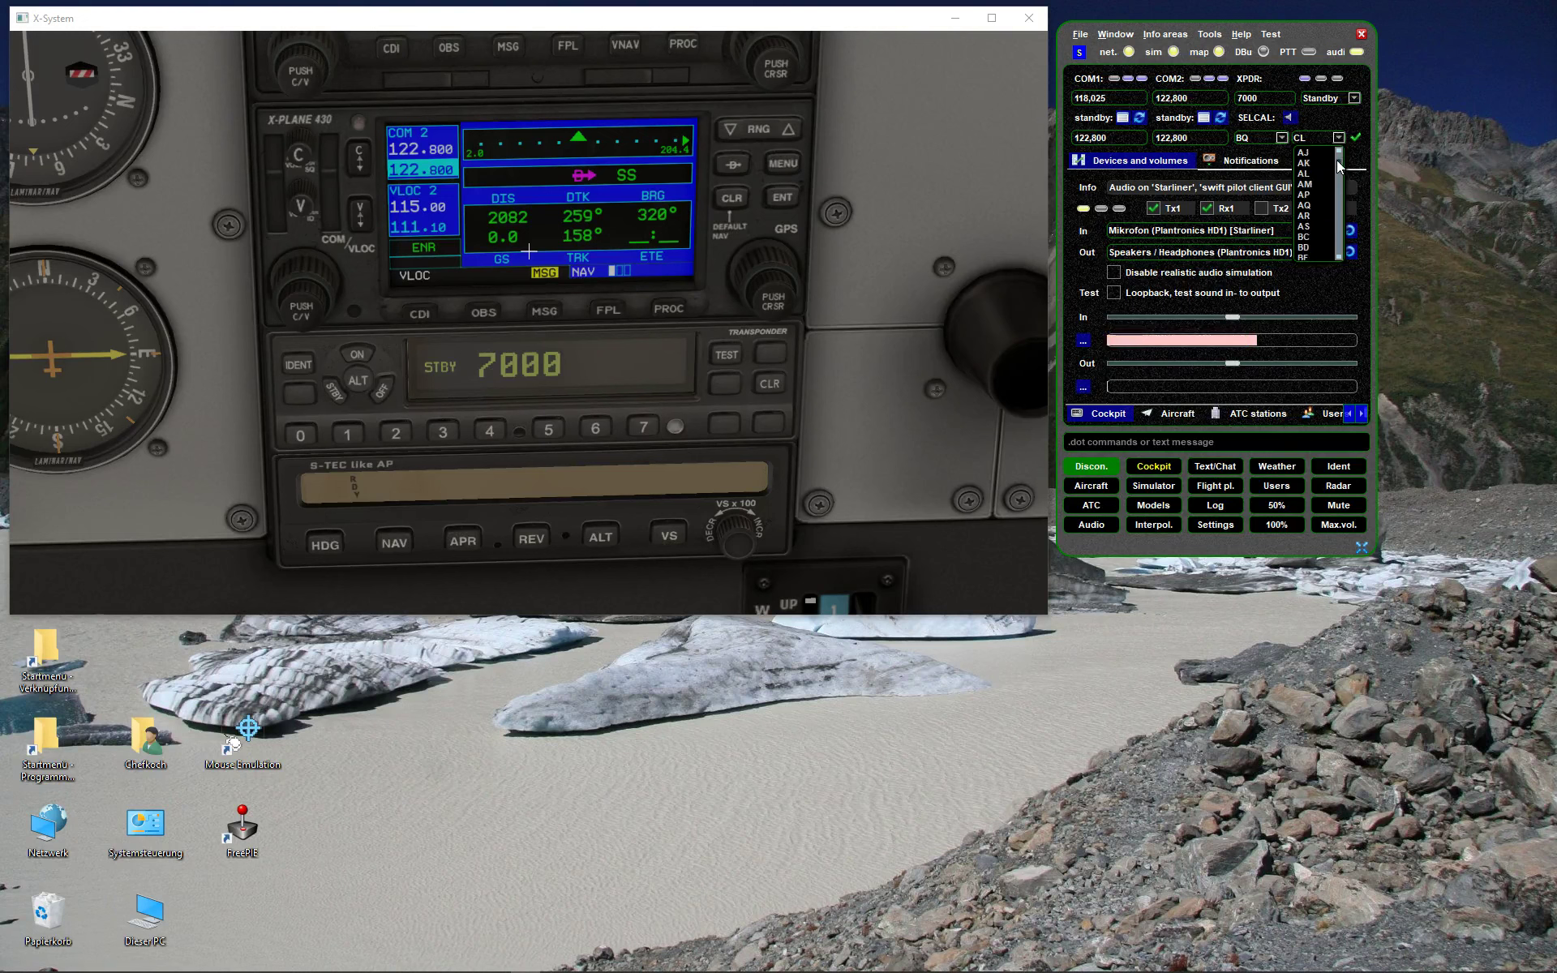
pyautogui.click(1316, 163)
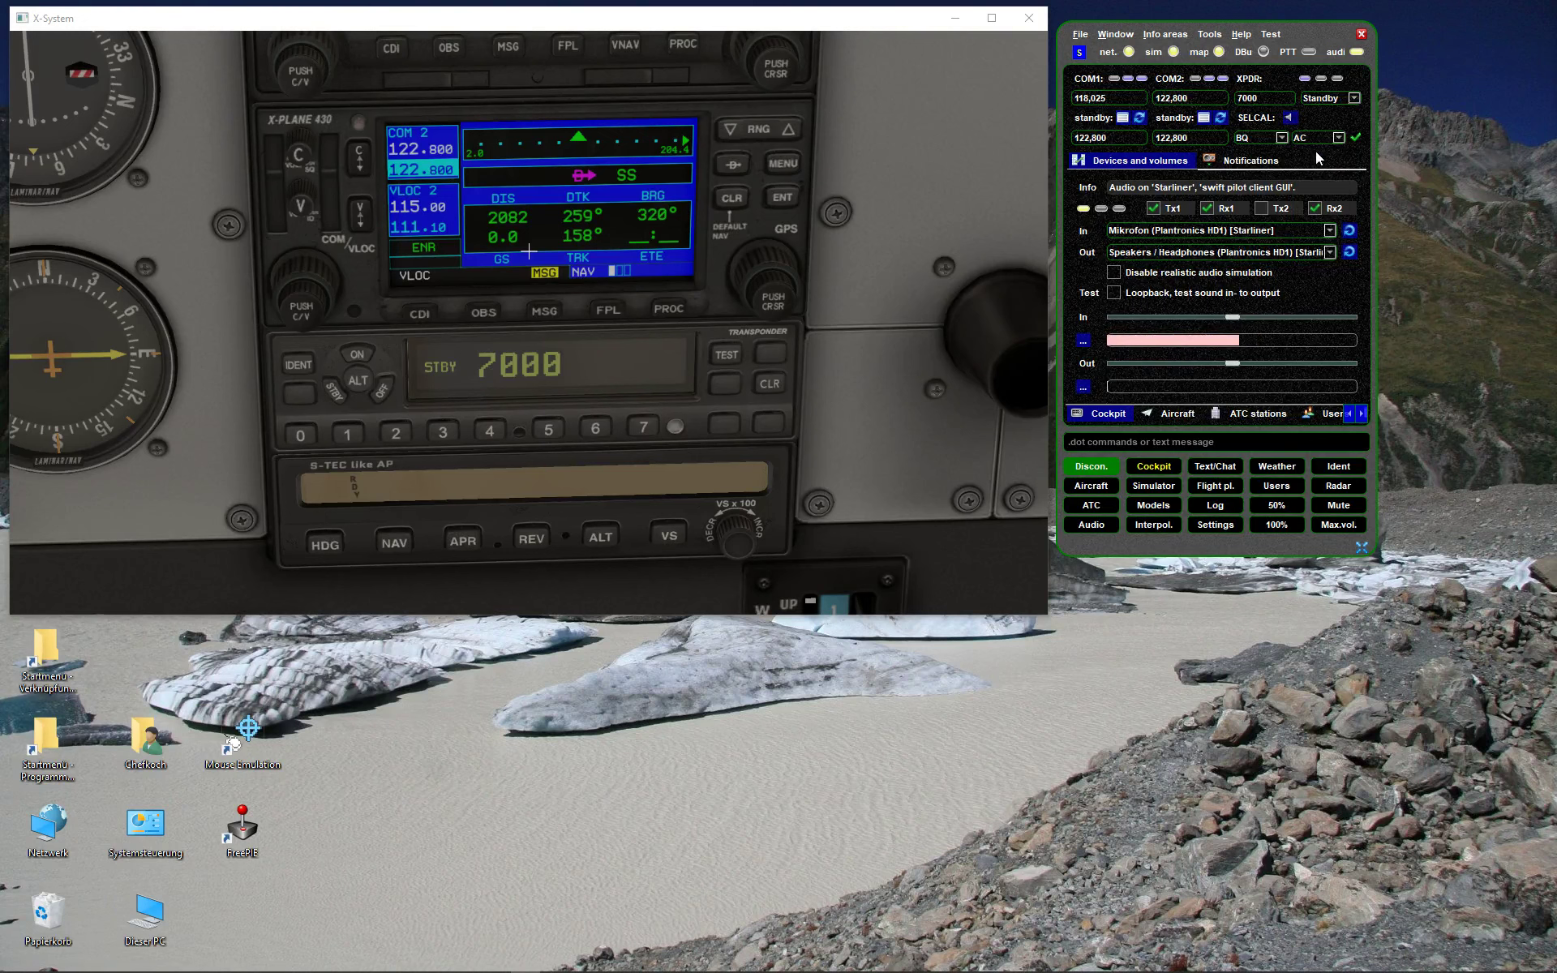
pyautogui.click(1338, 138)
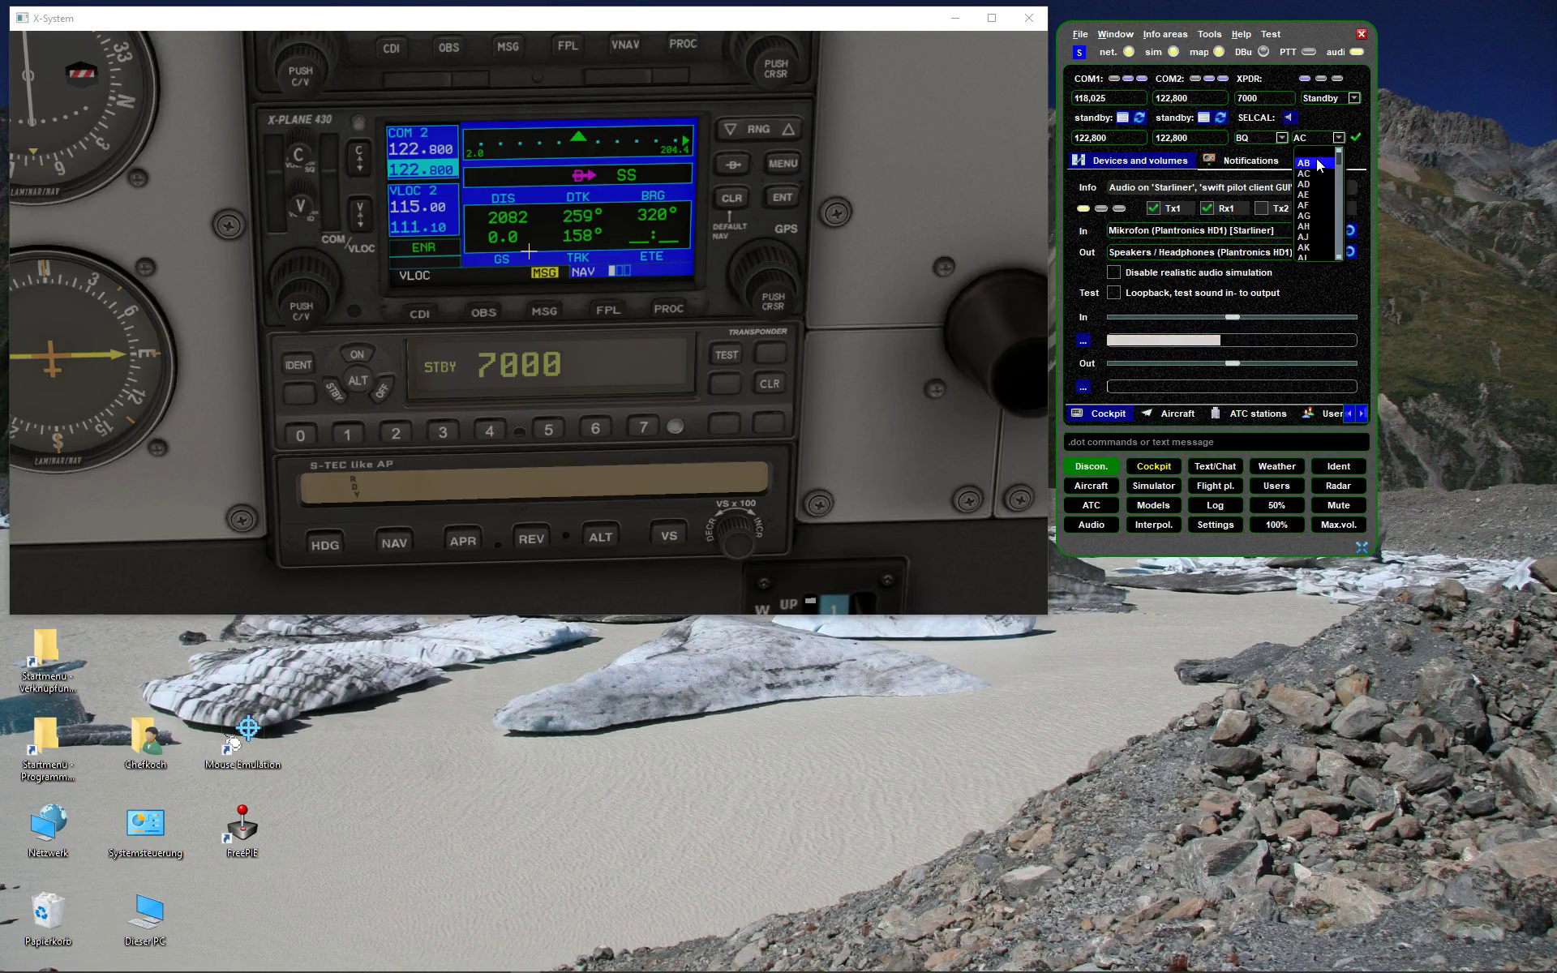
pyautogui.click(1318, 164)
pyautogui.click(1315, 139)
pyautogui.scroll(-5, 1315, 203)
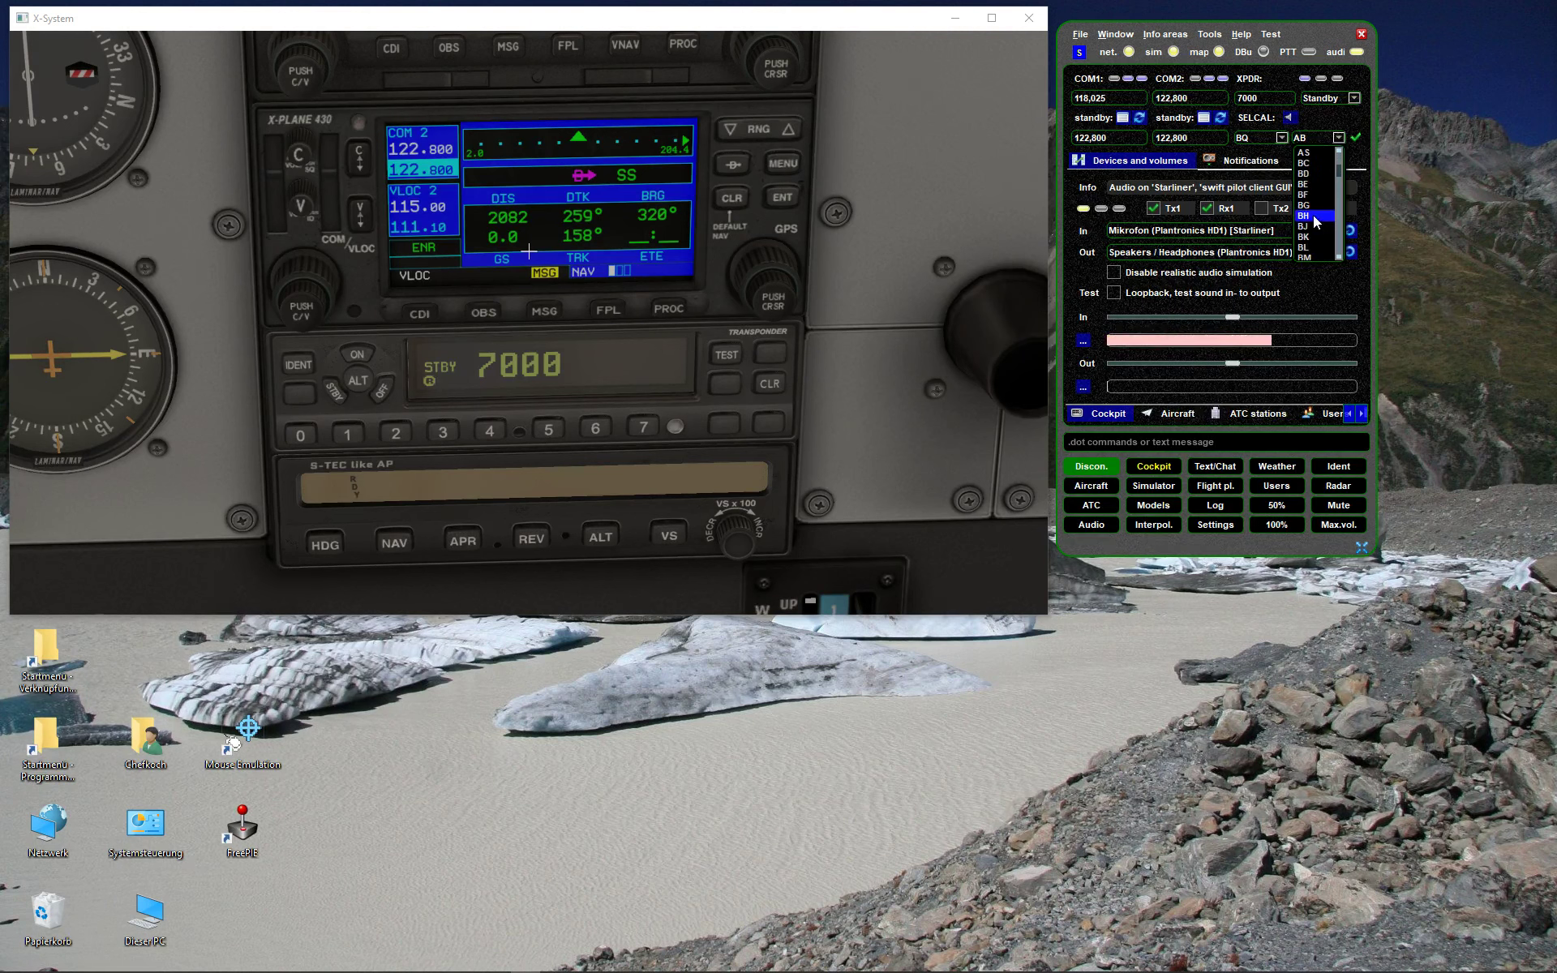
pyautogui.click(1314, 217)
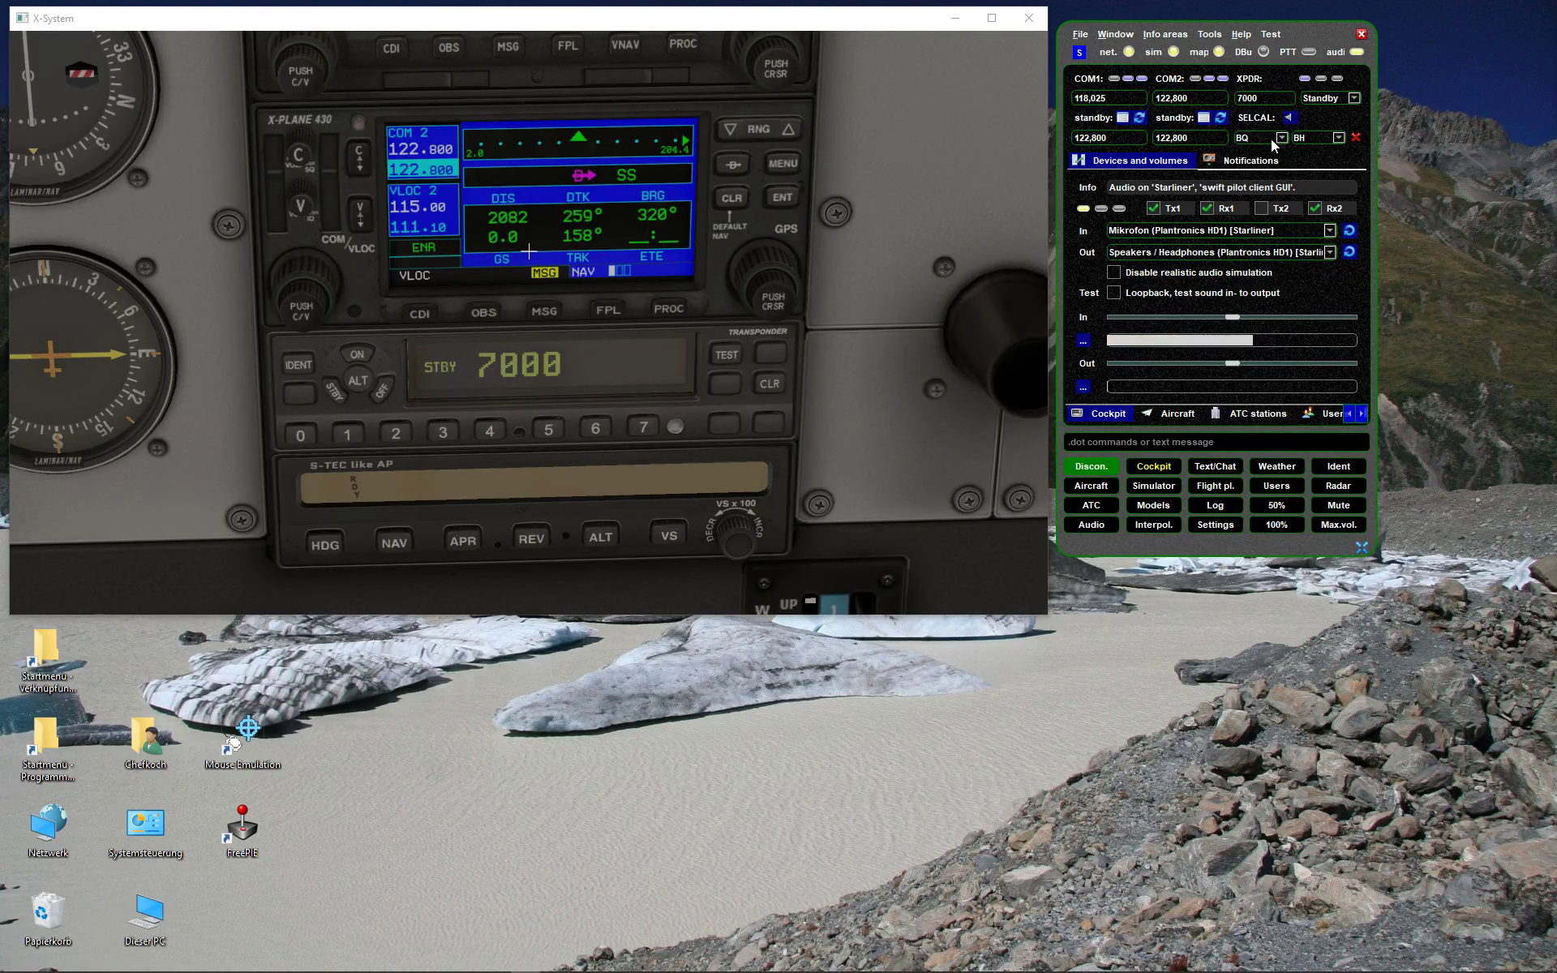
# - Choose CD as the second pair and apply the BQ-CD SELCAL code
pyautogui.click(1334, 143)
pyautogui.scroll(-5, 1307, 170)
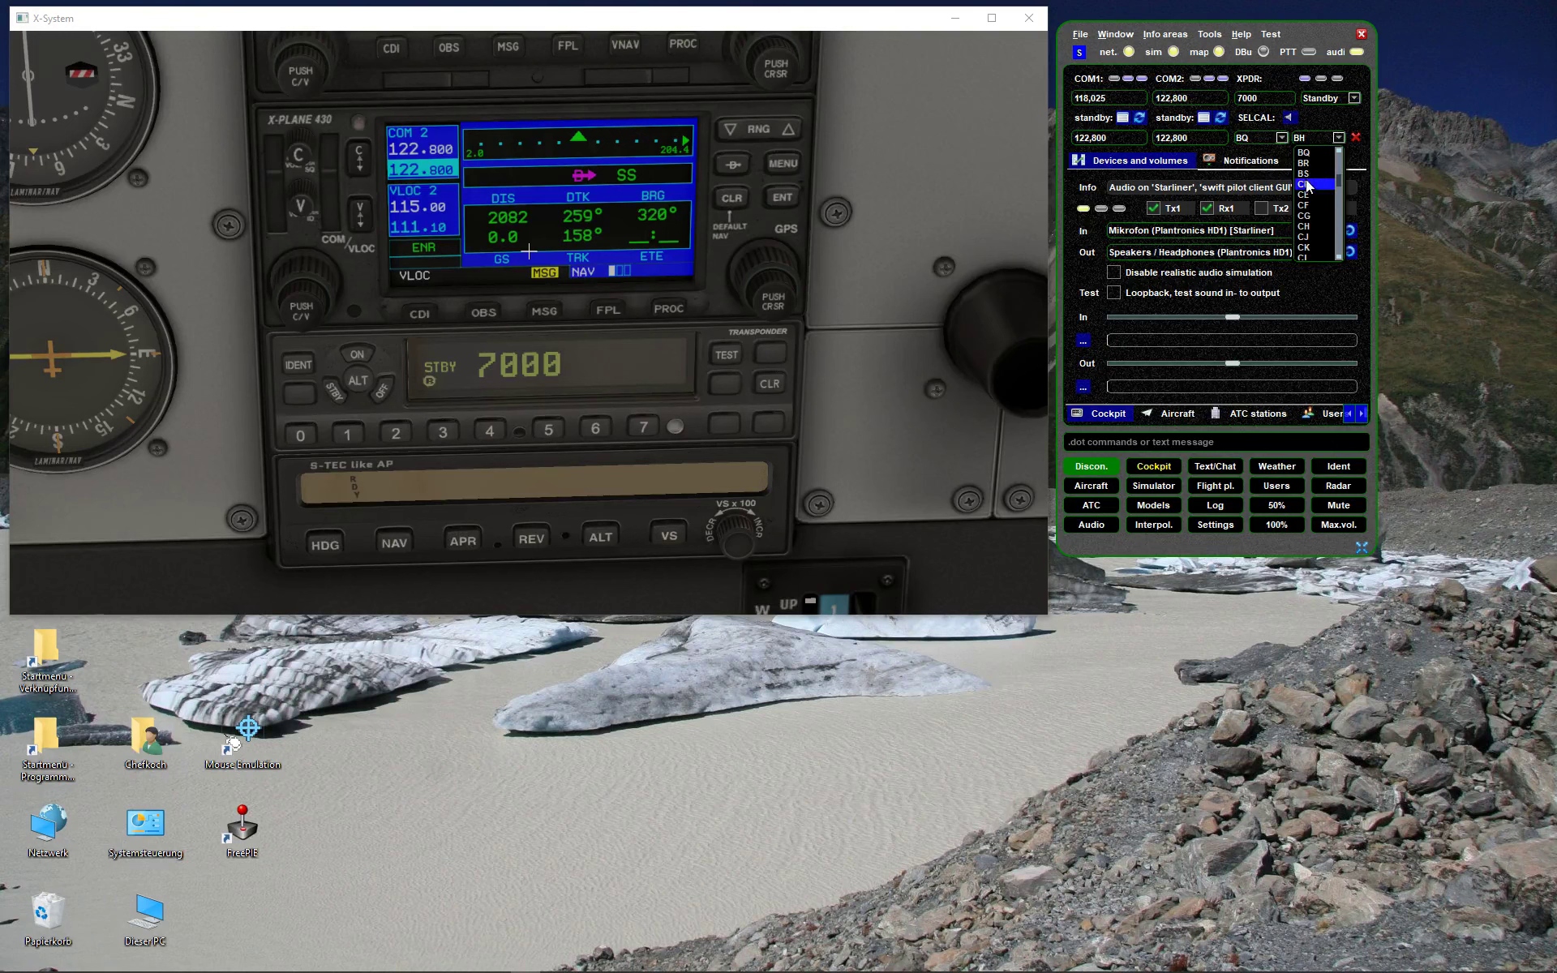
pyautogui.click(1306, 163)
pyautogui.click(1338, 138)
pyautogui.click(1313, 184)
pyautogui.click(1355, 140)
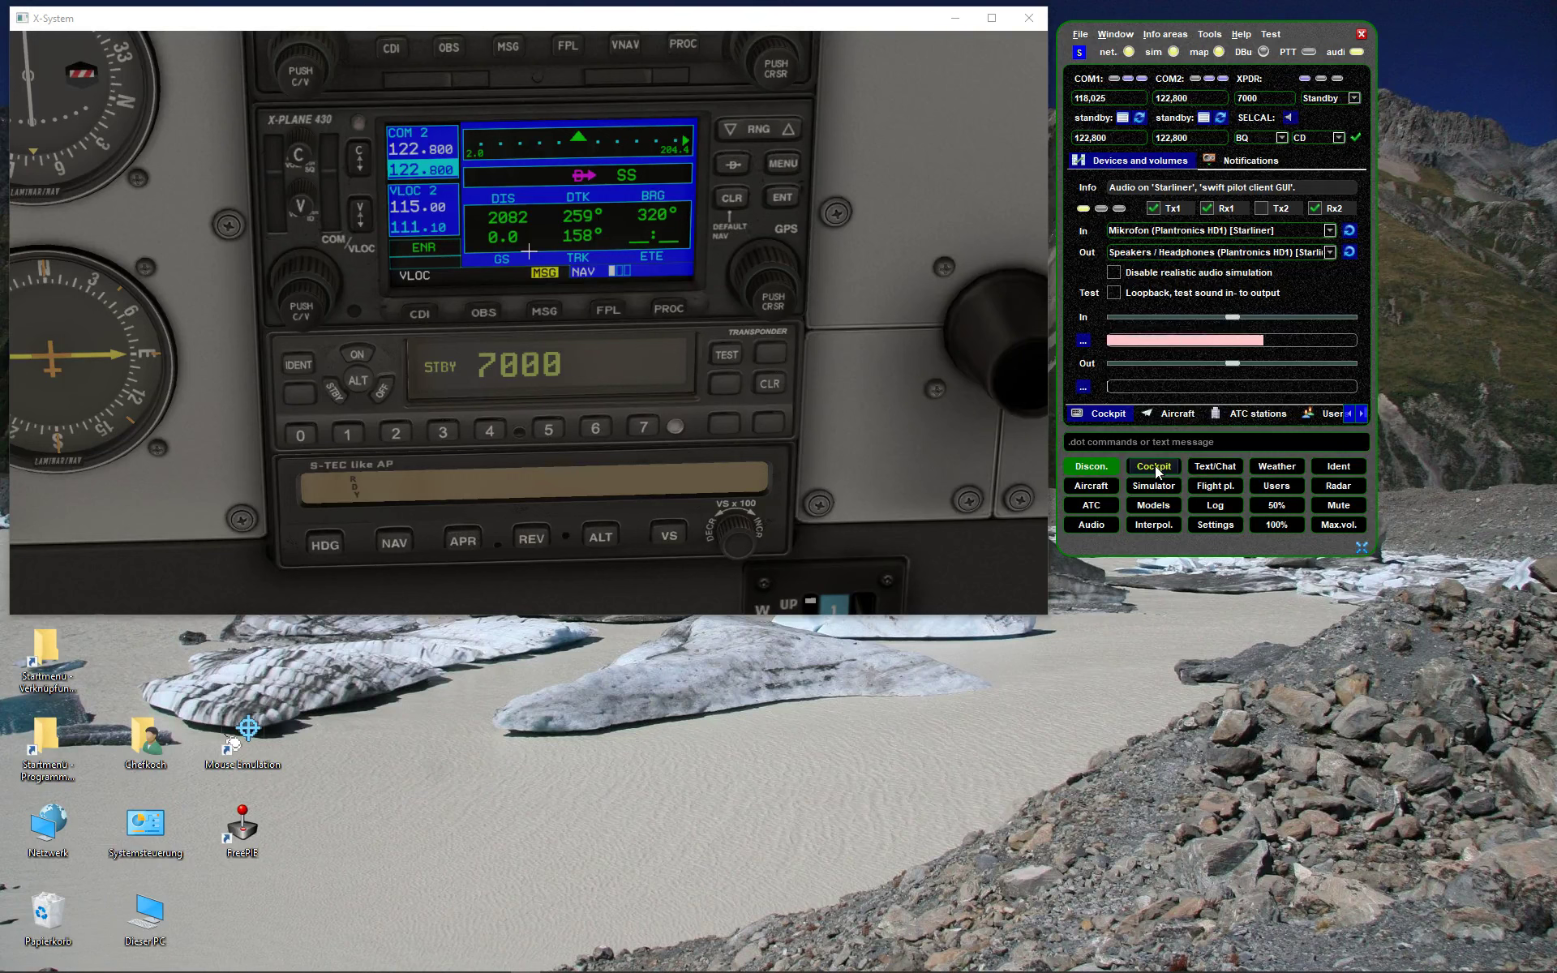
# - Switch between the audio device and Notifications pages, ending on Notifications
pyautogui.click(1091, 524)
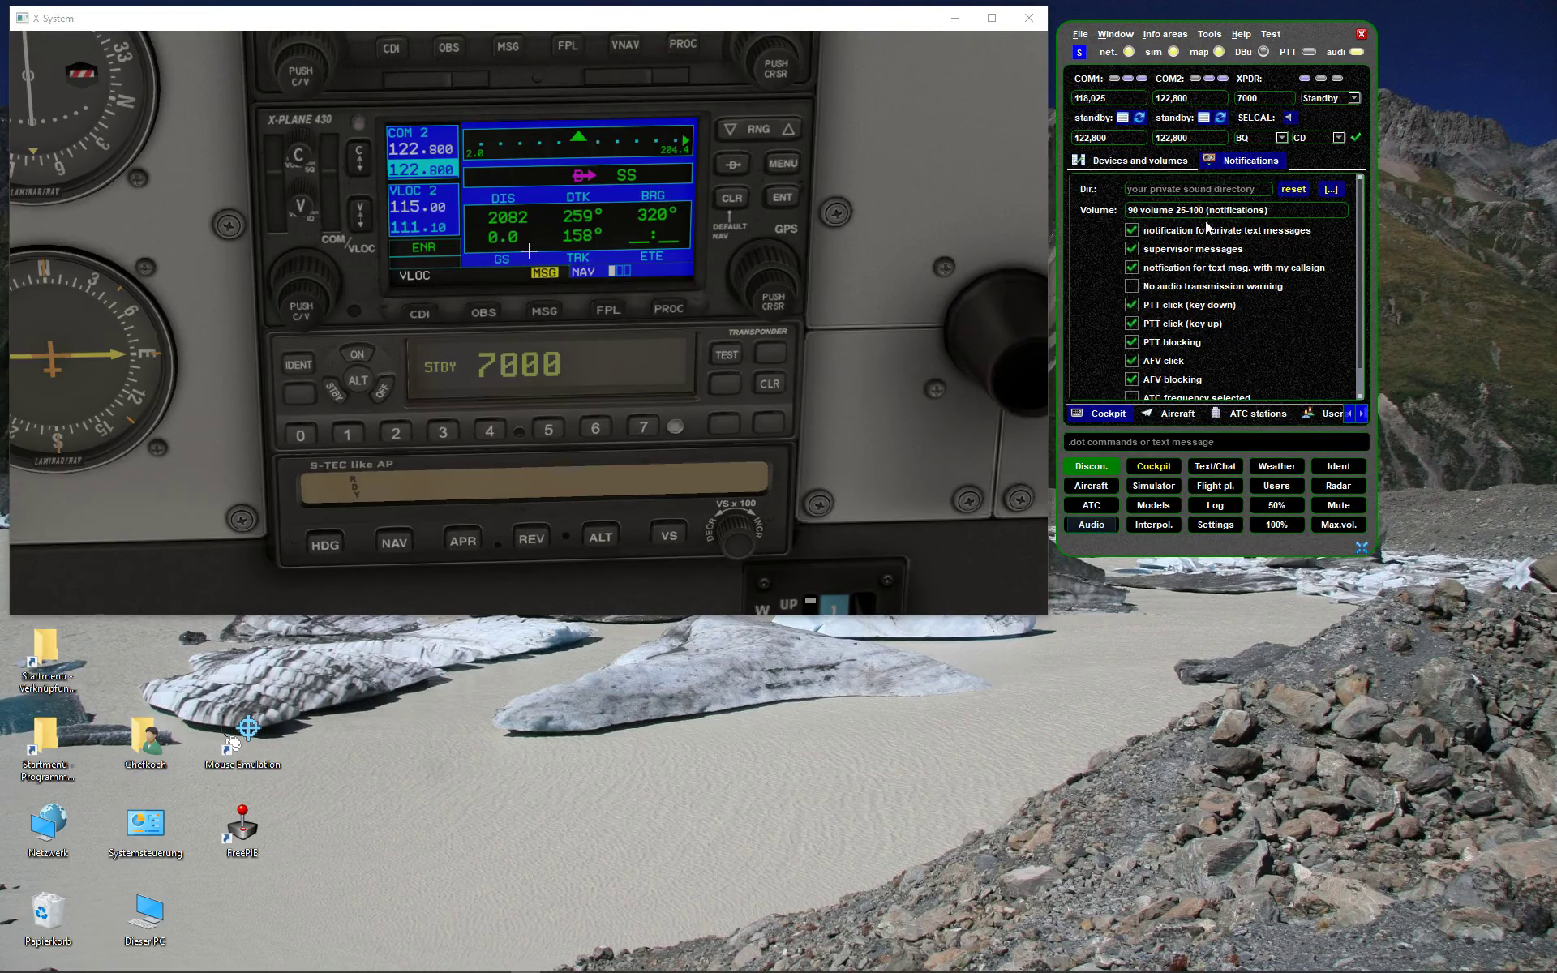
pyautogui.click(1126, 162)
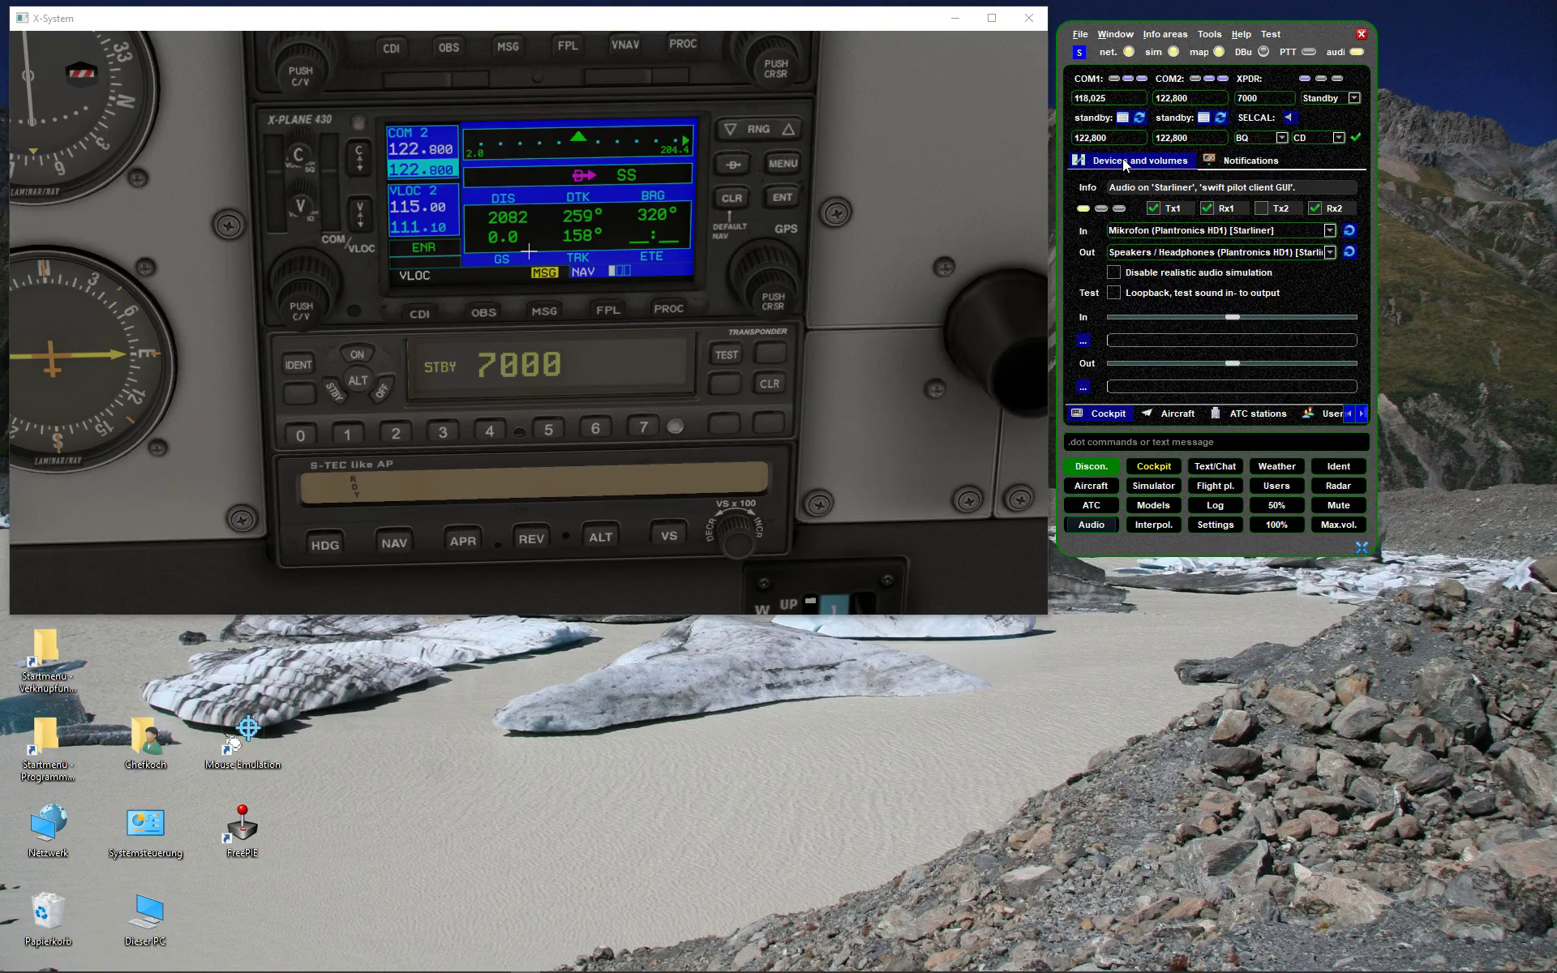
pyautogui.click(1264, 161)
pyautogui.click(1122, 164)
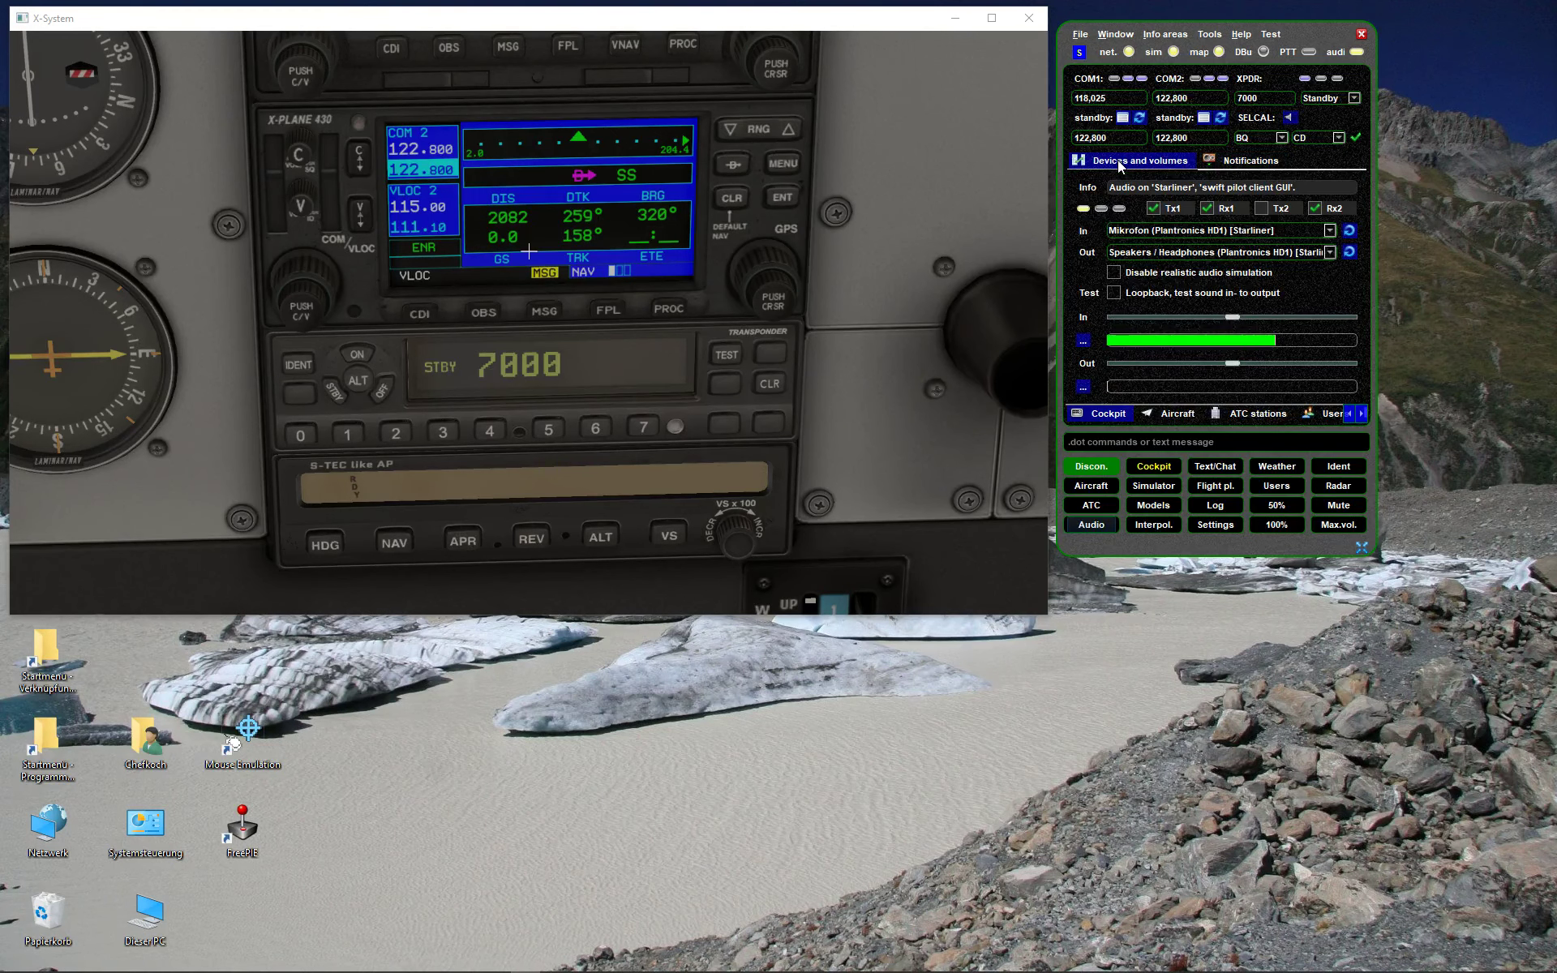
pyautogui.click(1249, 160)
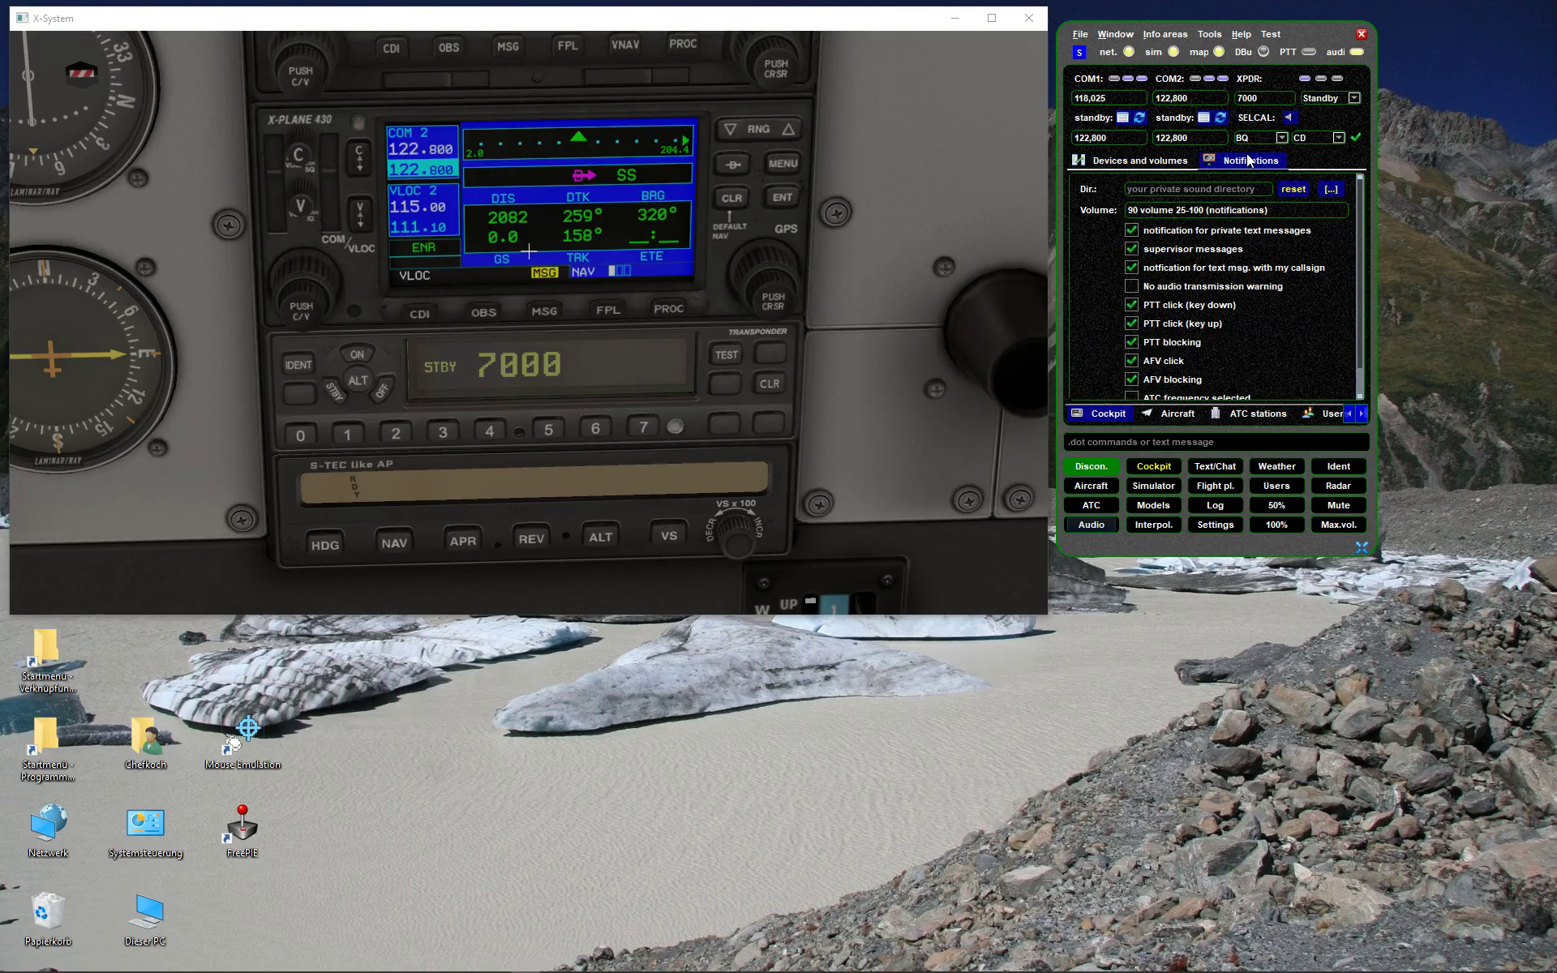
pyautogui.scroll(-1, 1270, 312)
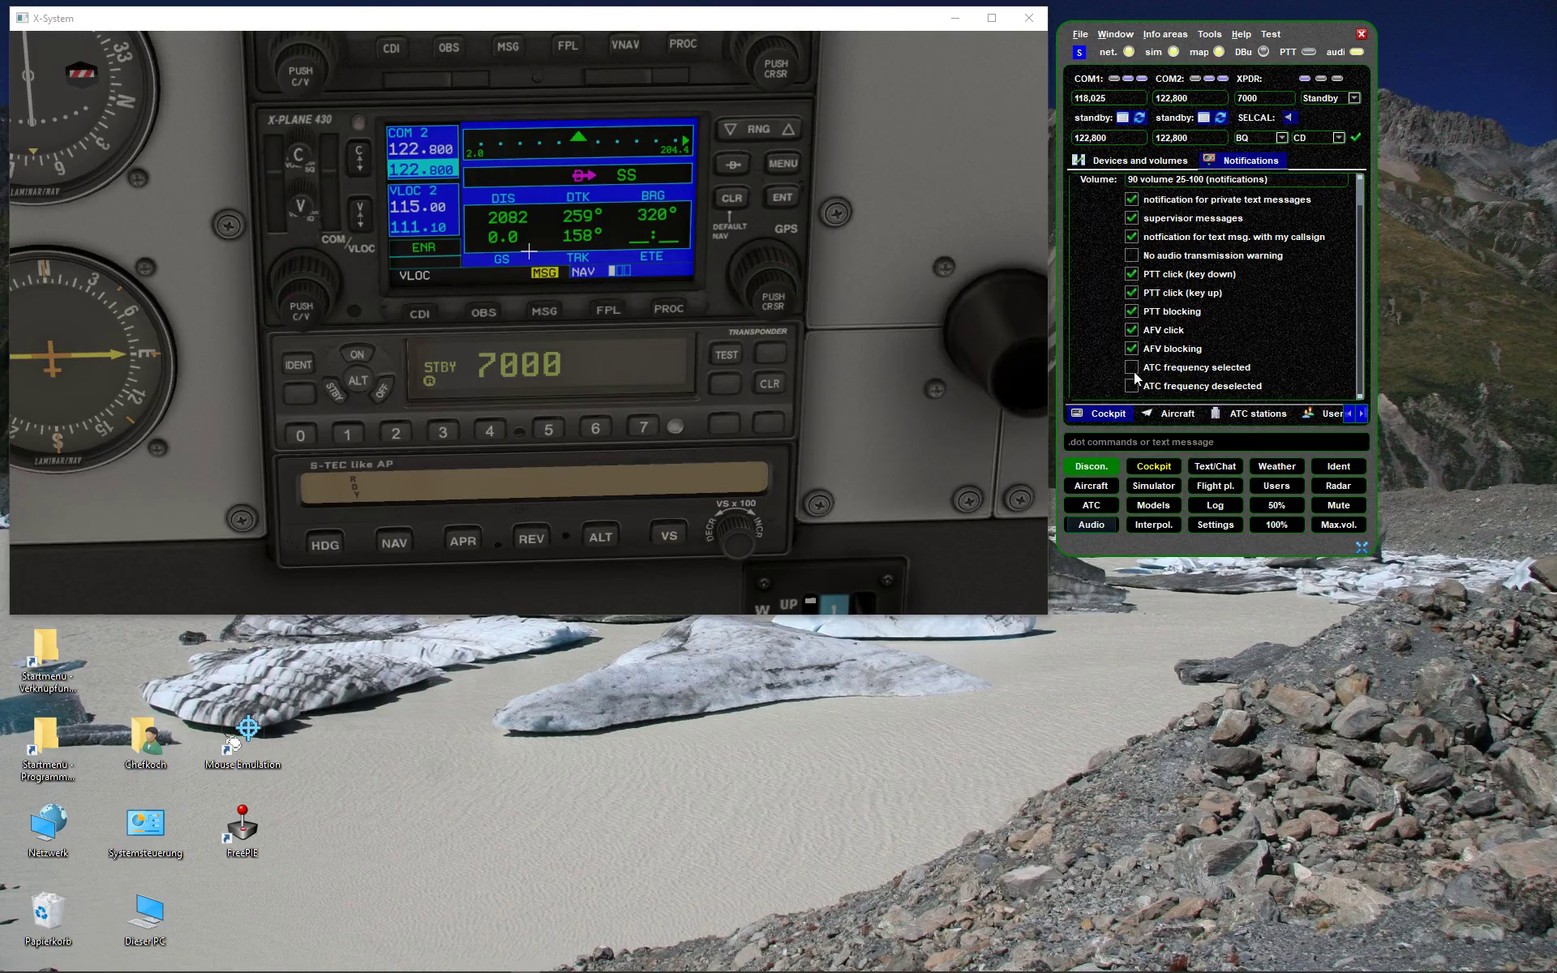
pyautogui.scroll(1, 1132, 350)
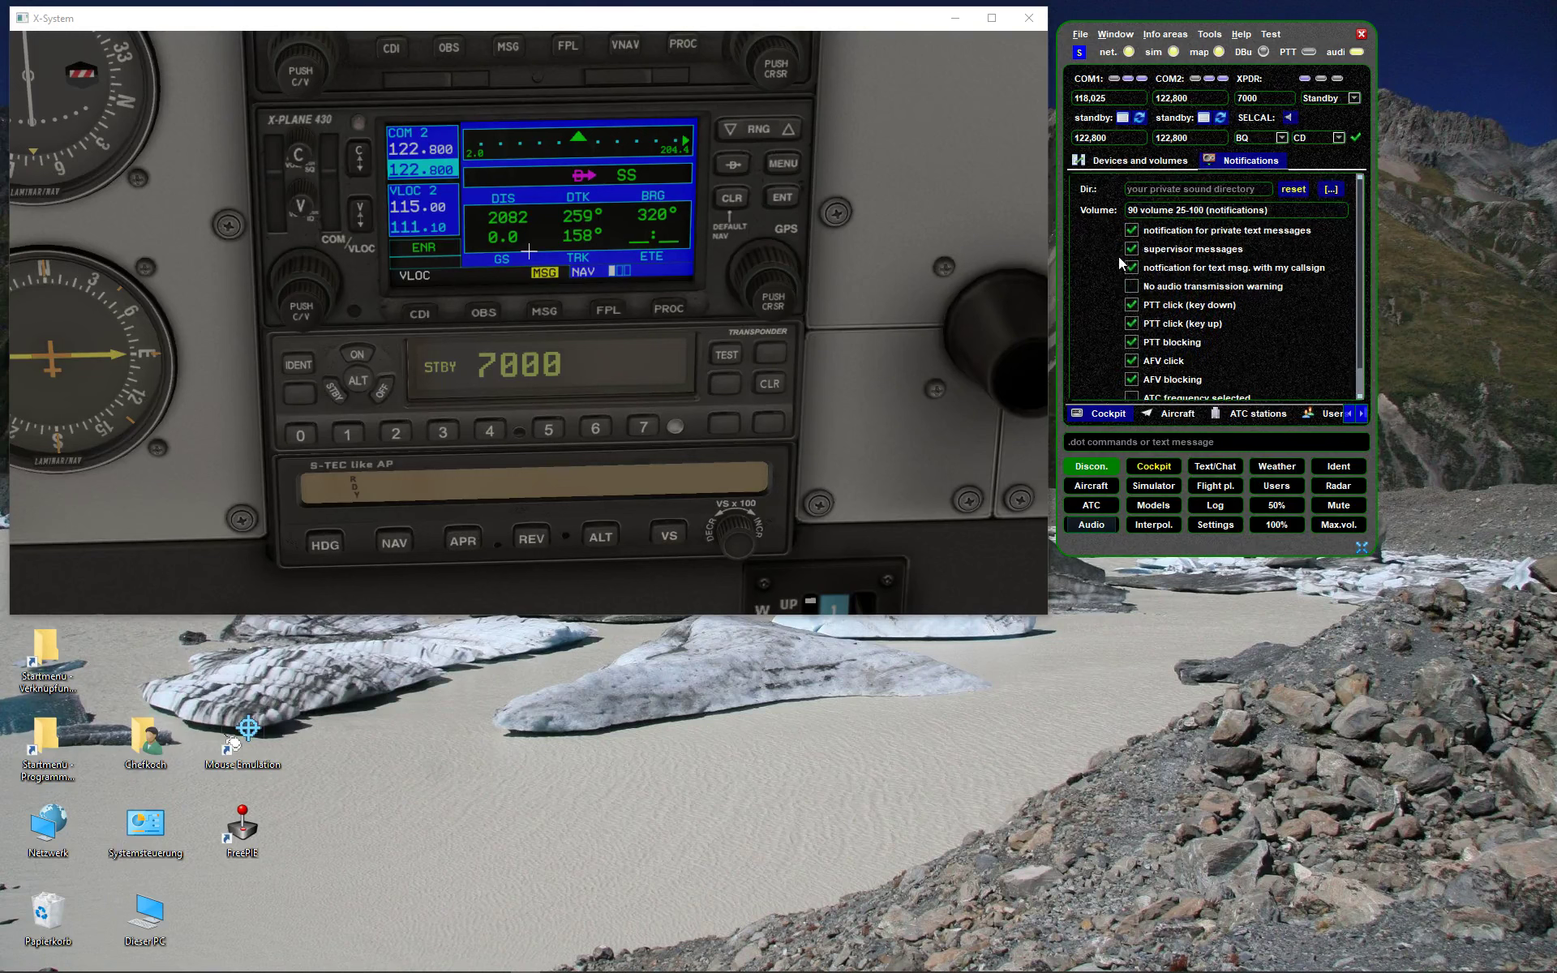
pyautogui.scroll(-1, 1115, 272)
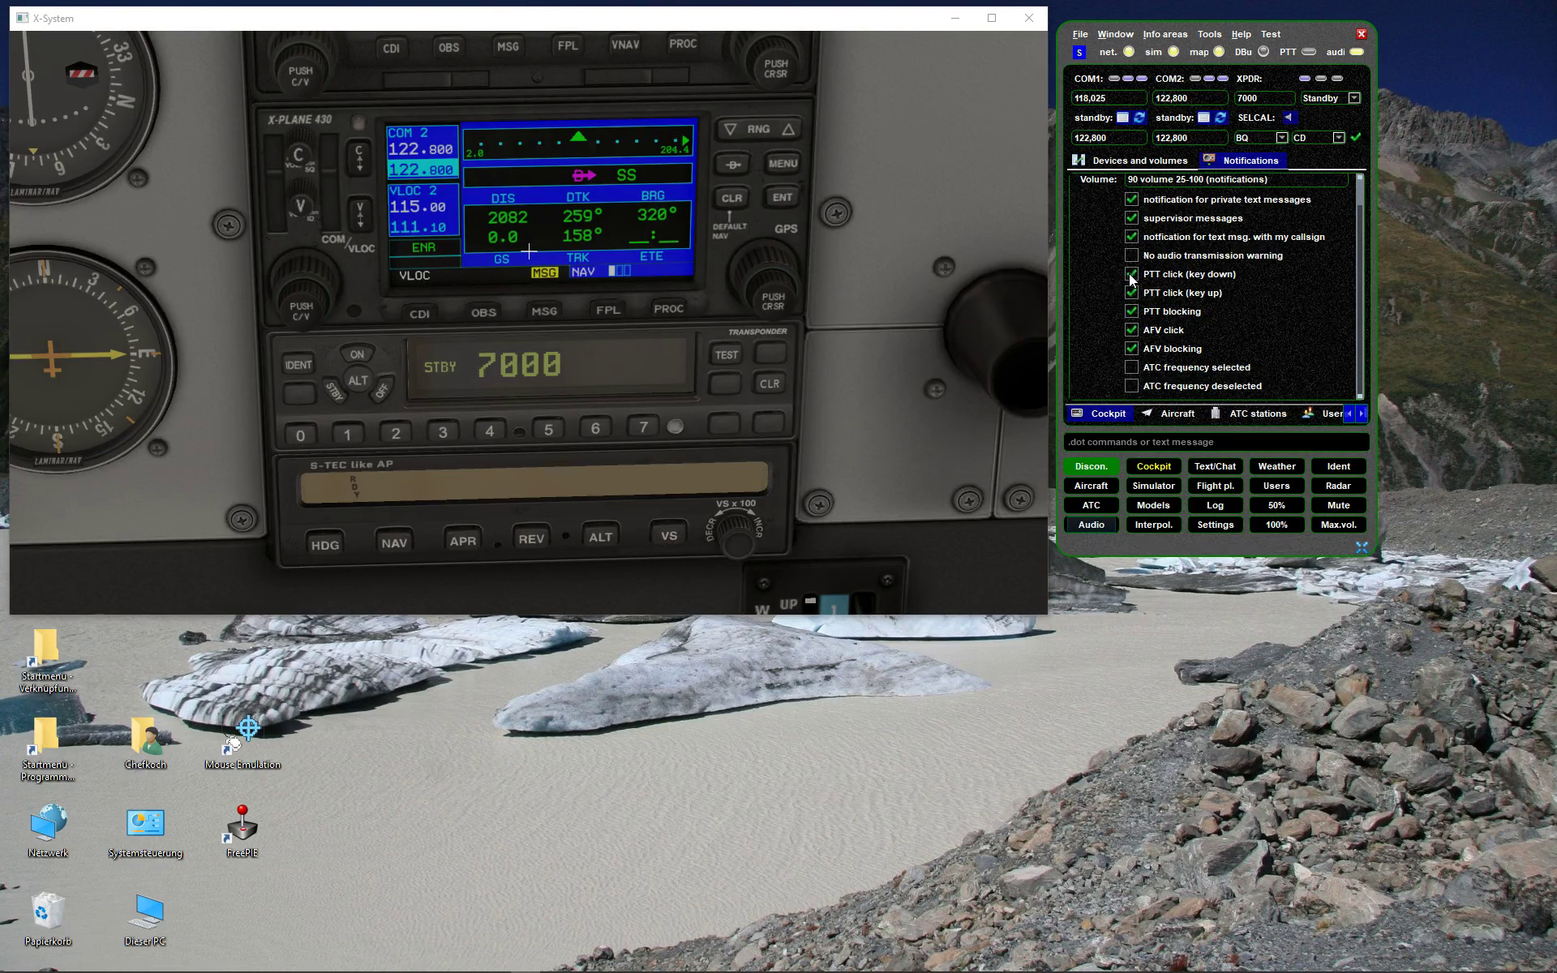
# - Toggle the PTT click, AFV click and supervisor message sounds, keeping volume at 90
pyautogui.click(1130, 292)
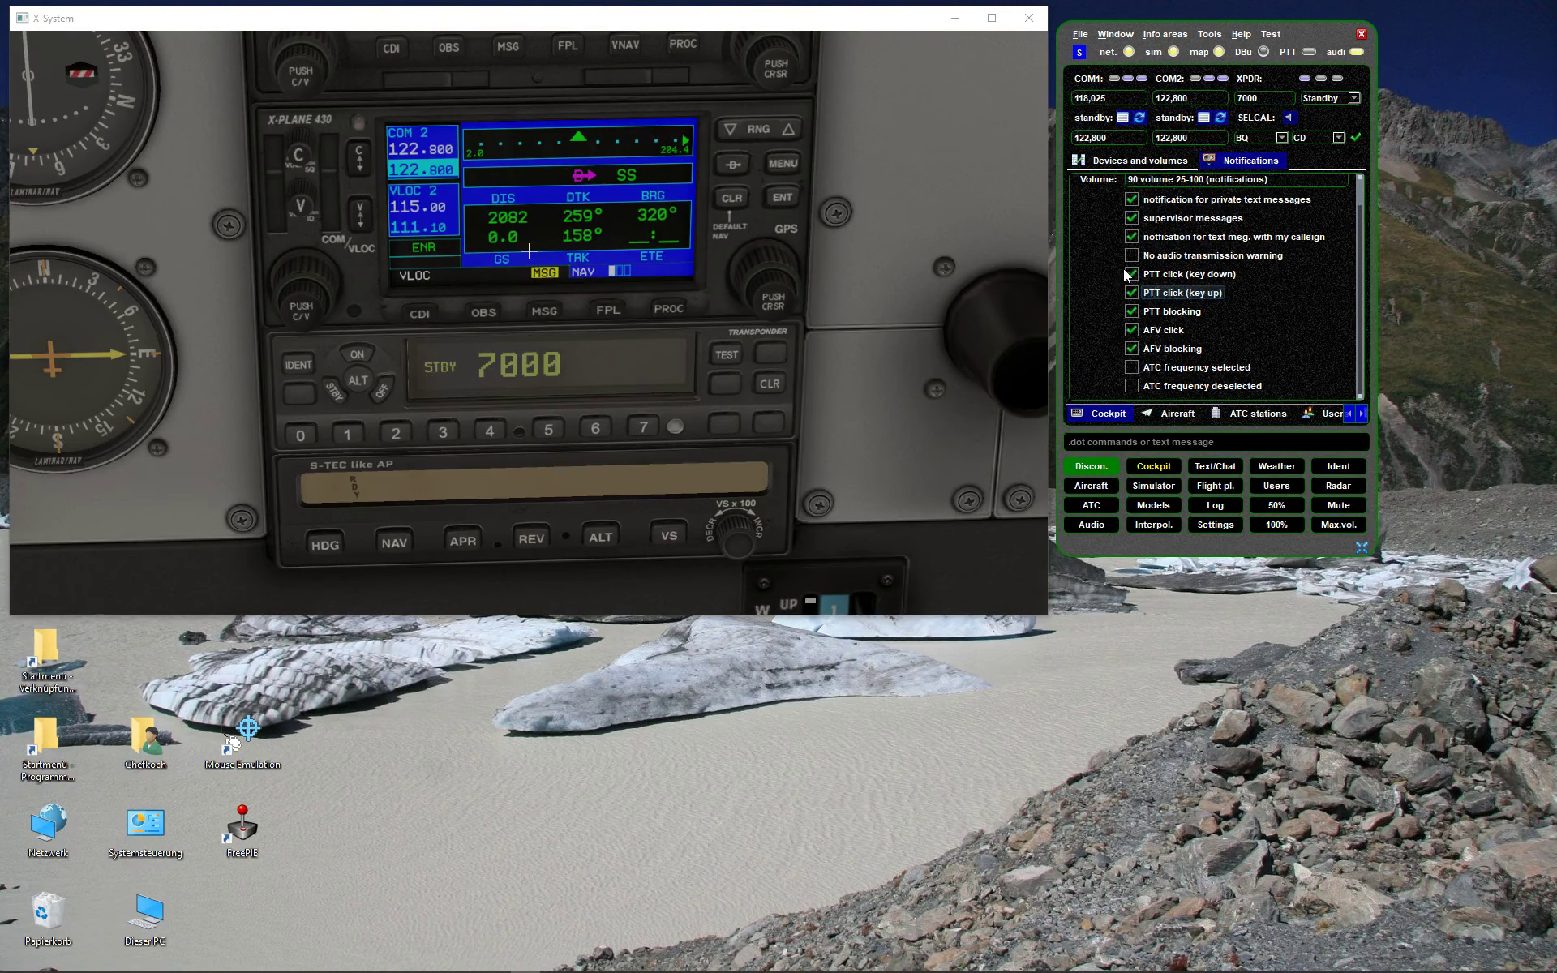
pyautogui.click(1137, 331)
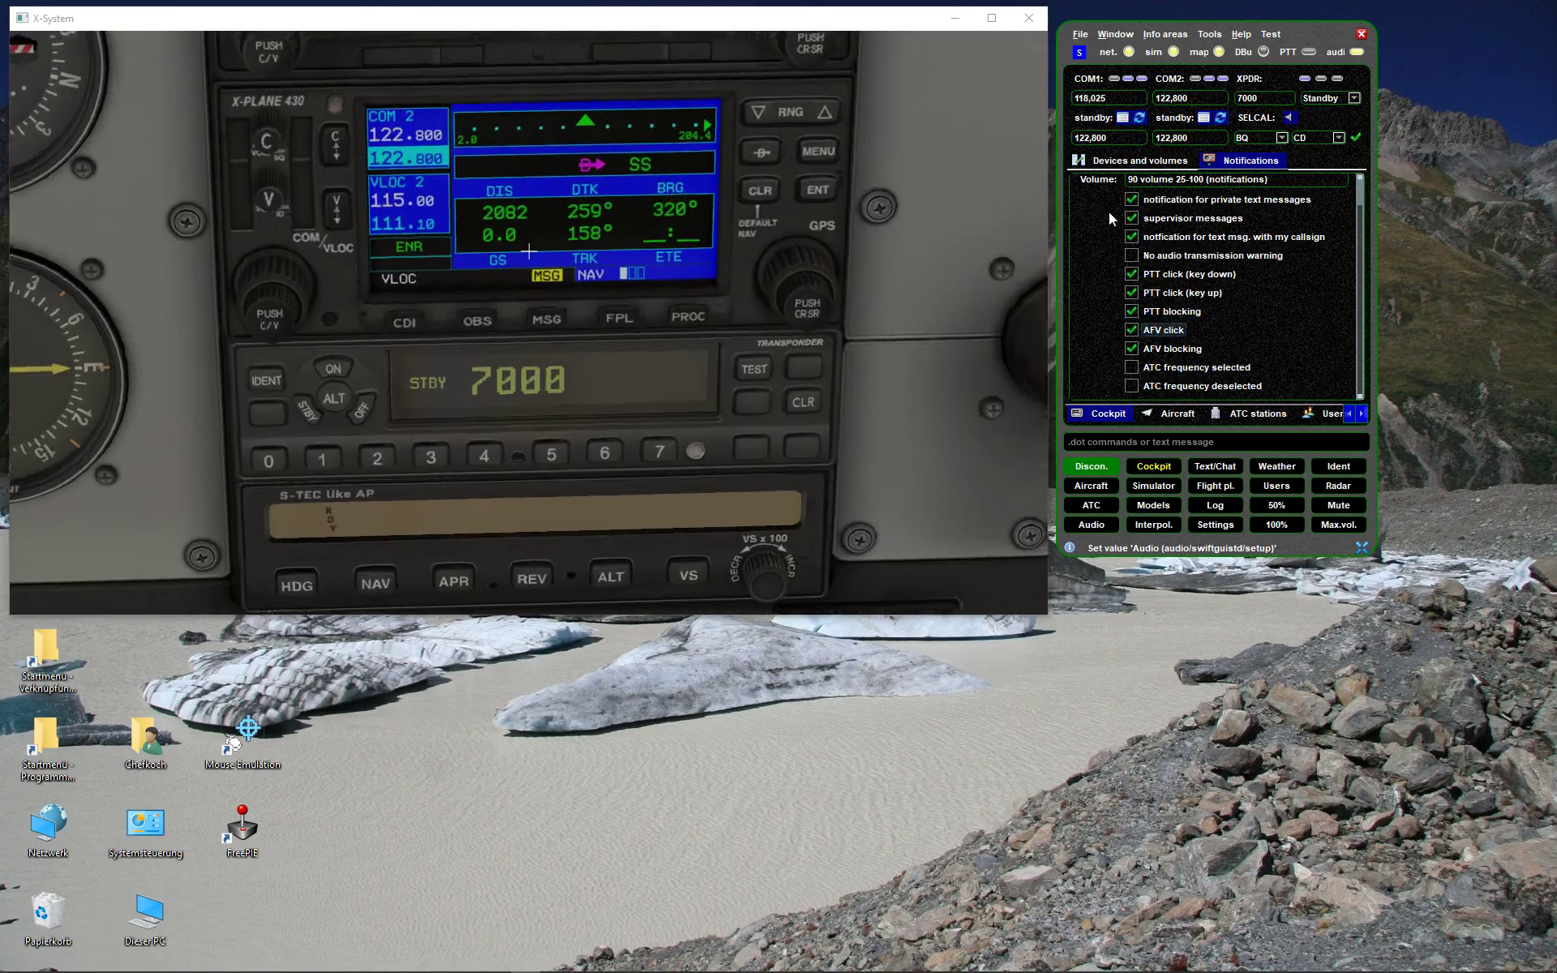
pyautogui.scroll(1, 1118, 250)
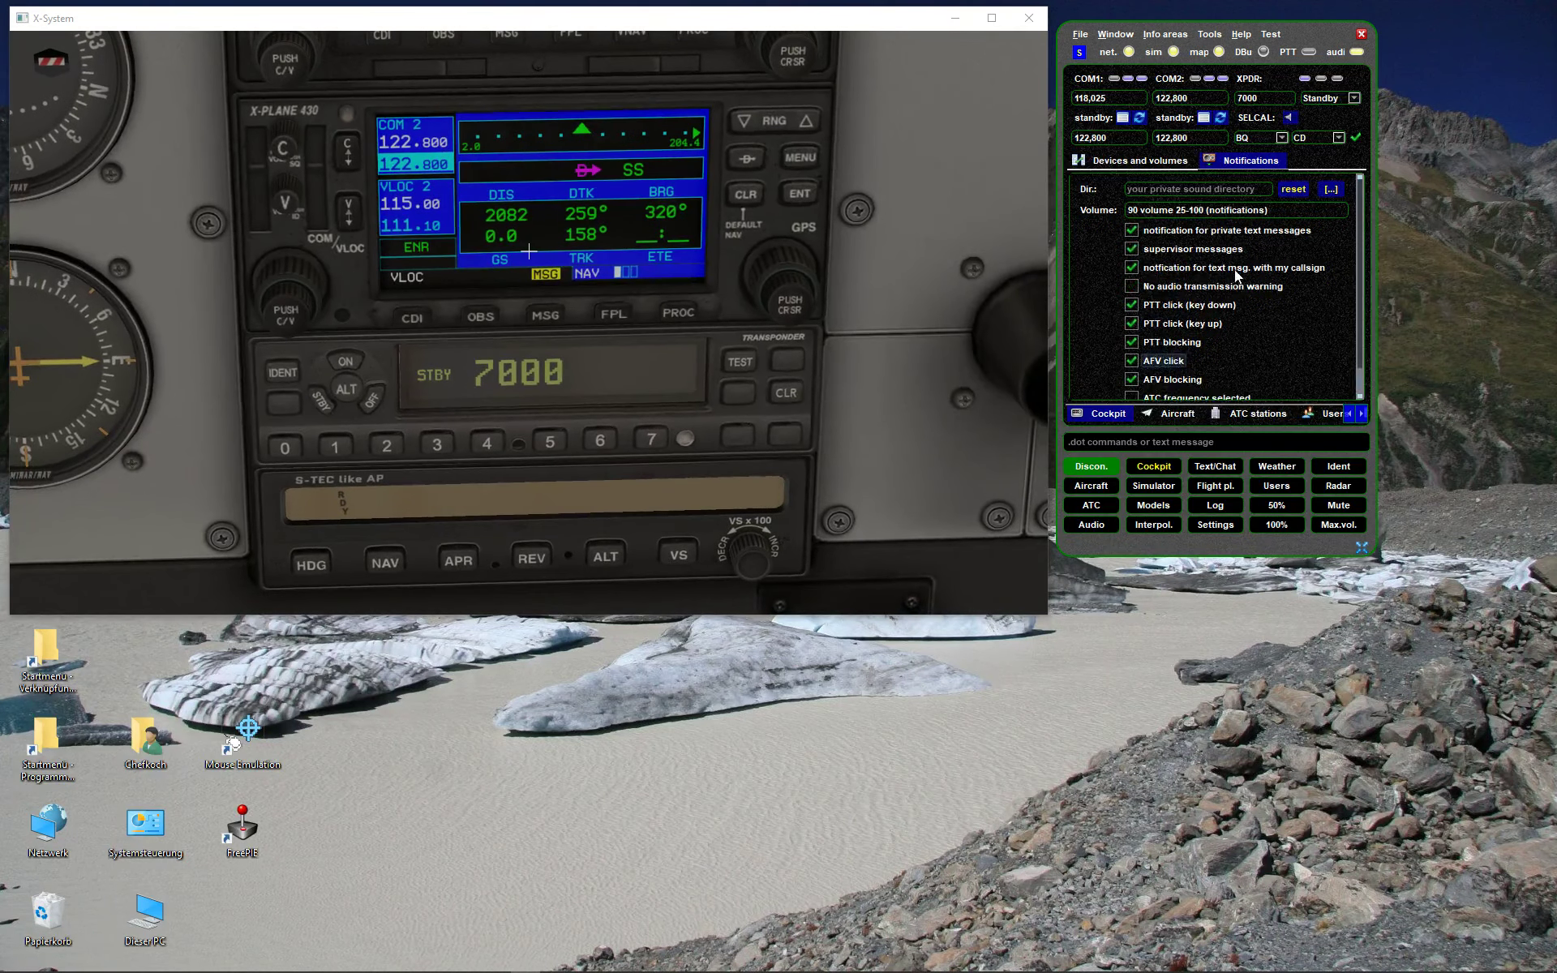
pyautogui.click(1132, 251)
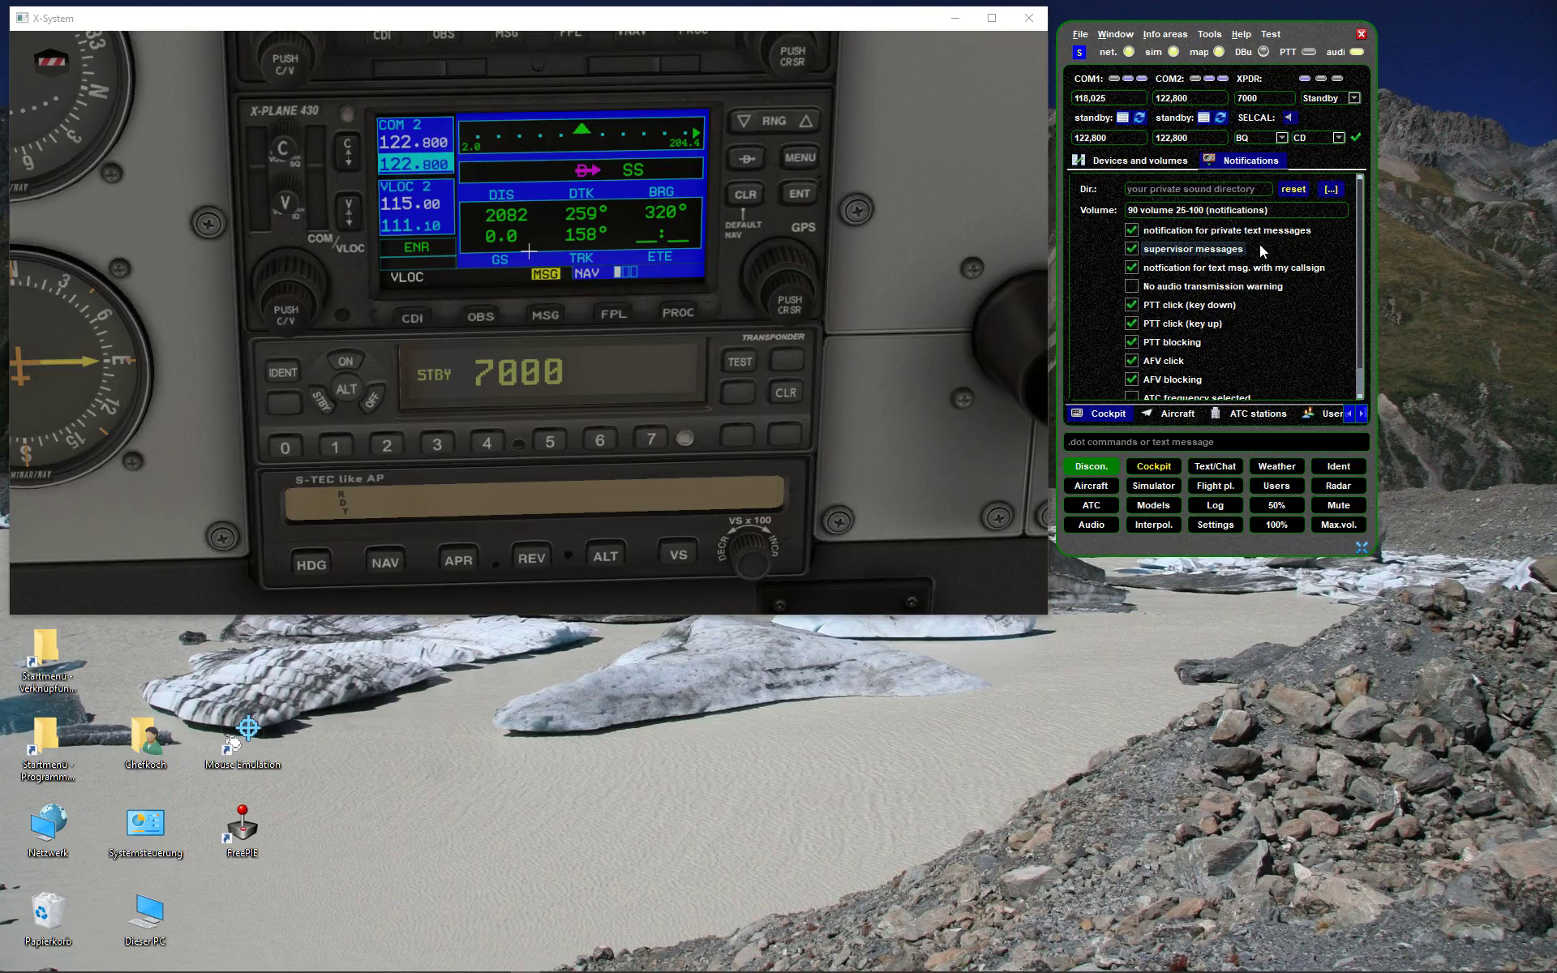
pyautogui.hotkey('shift', 'Tab')
pyautogui.hotkey('shift', 'Tab')
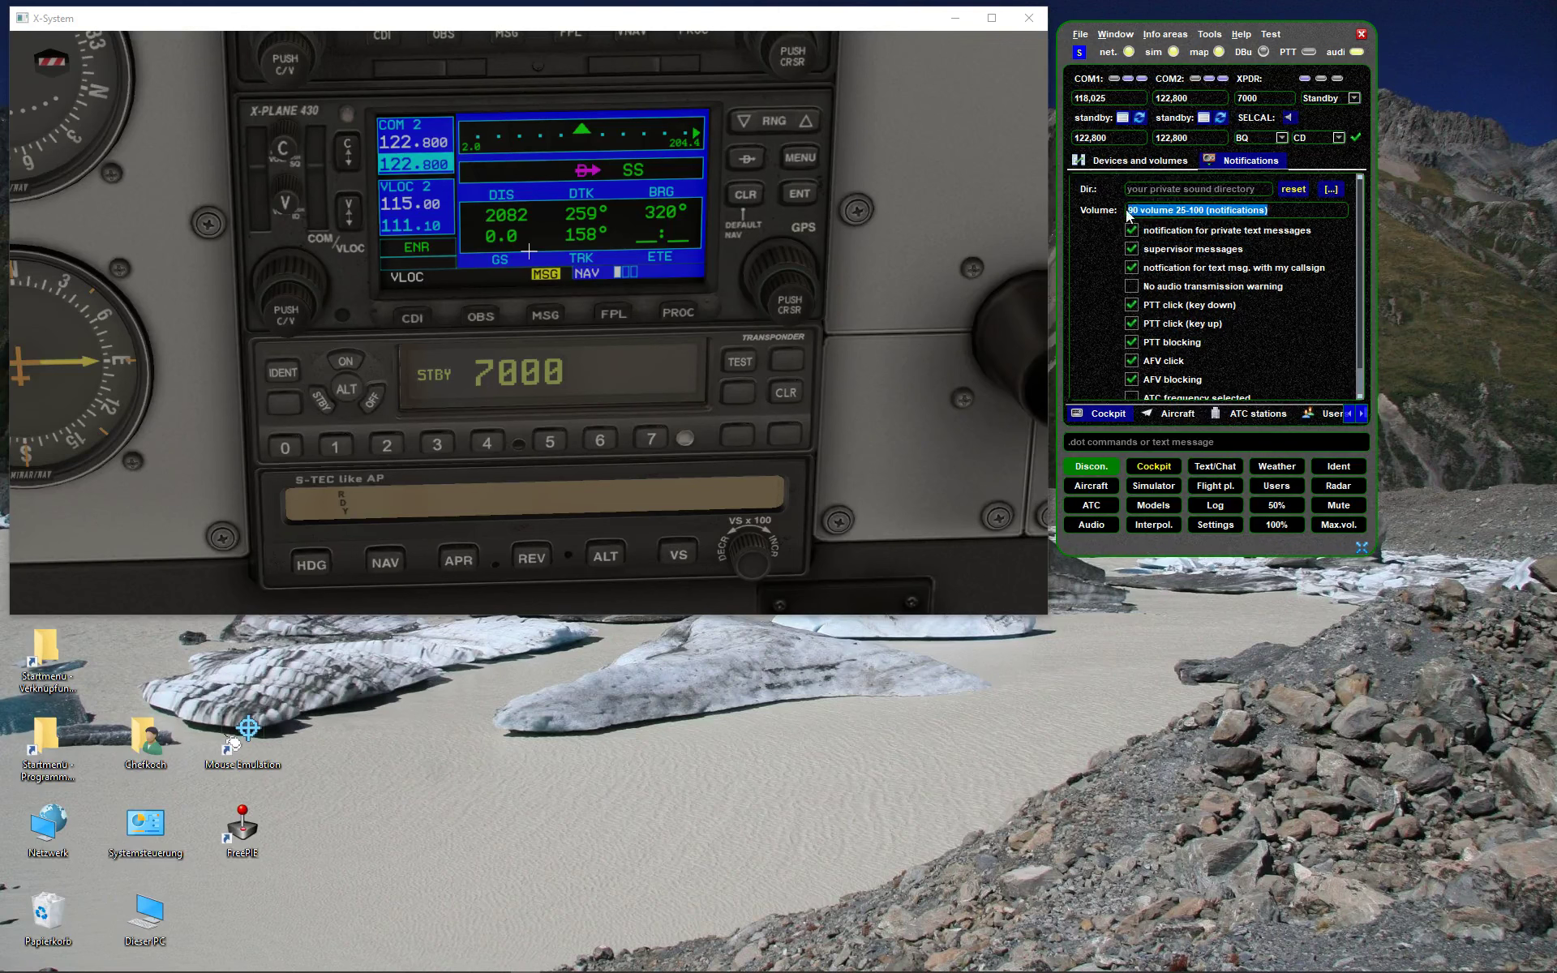
pyautogui.press('End')
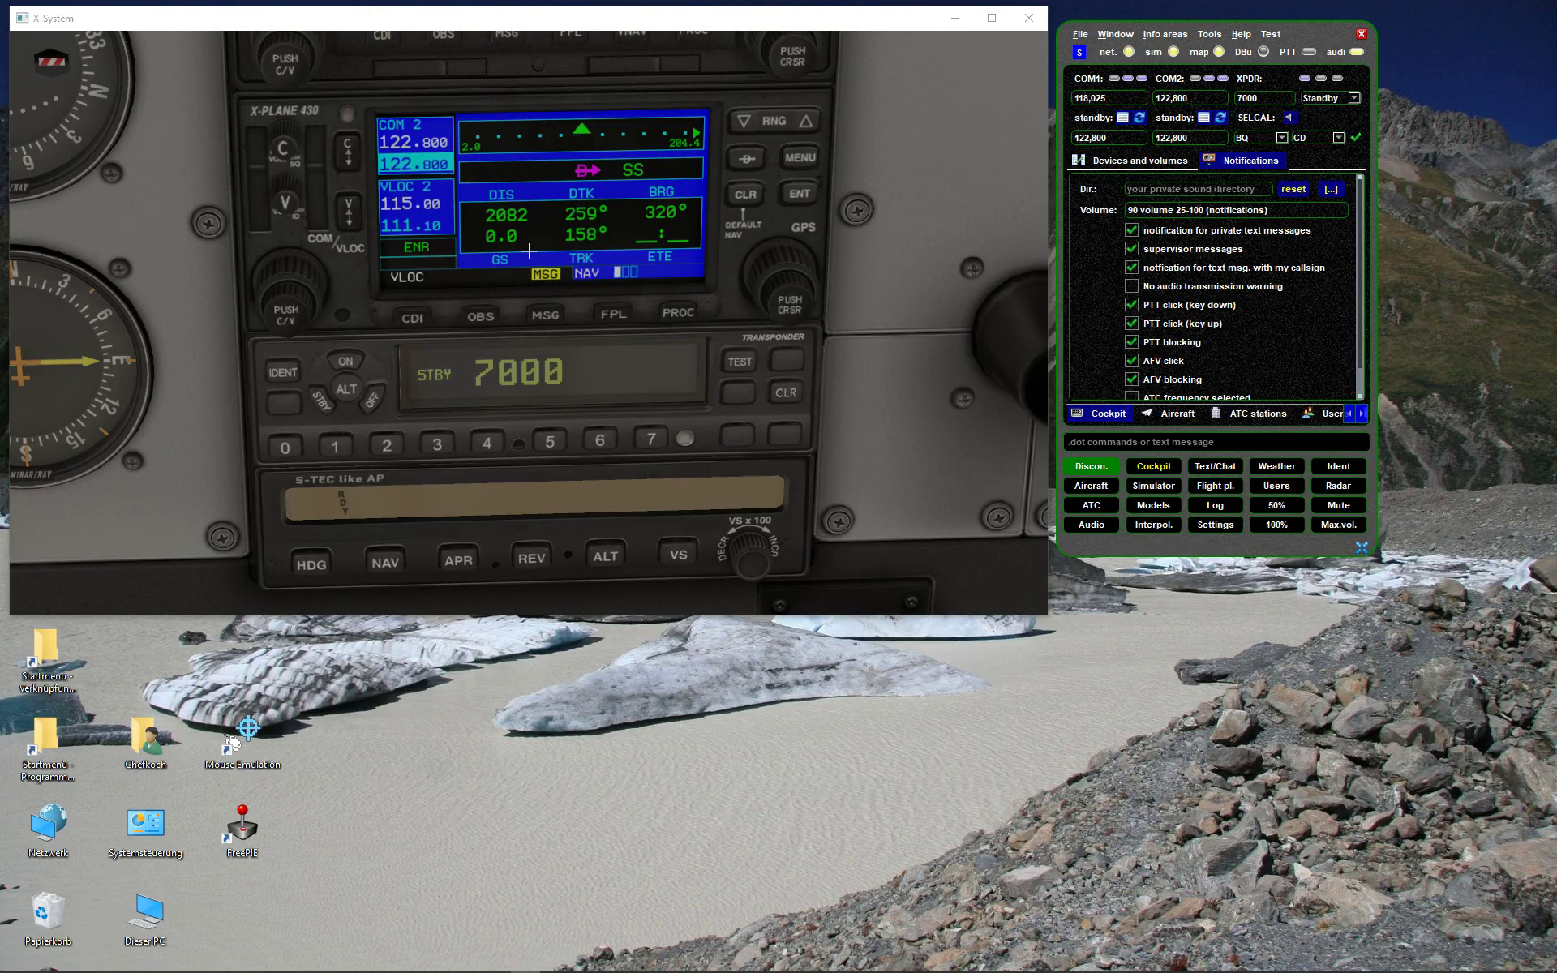
pyautogui.click(1330, 189)
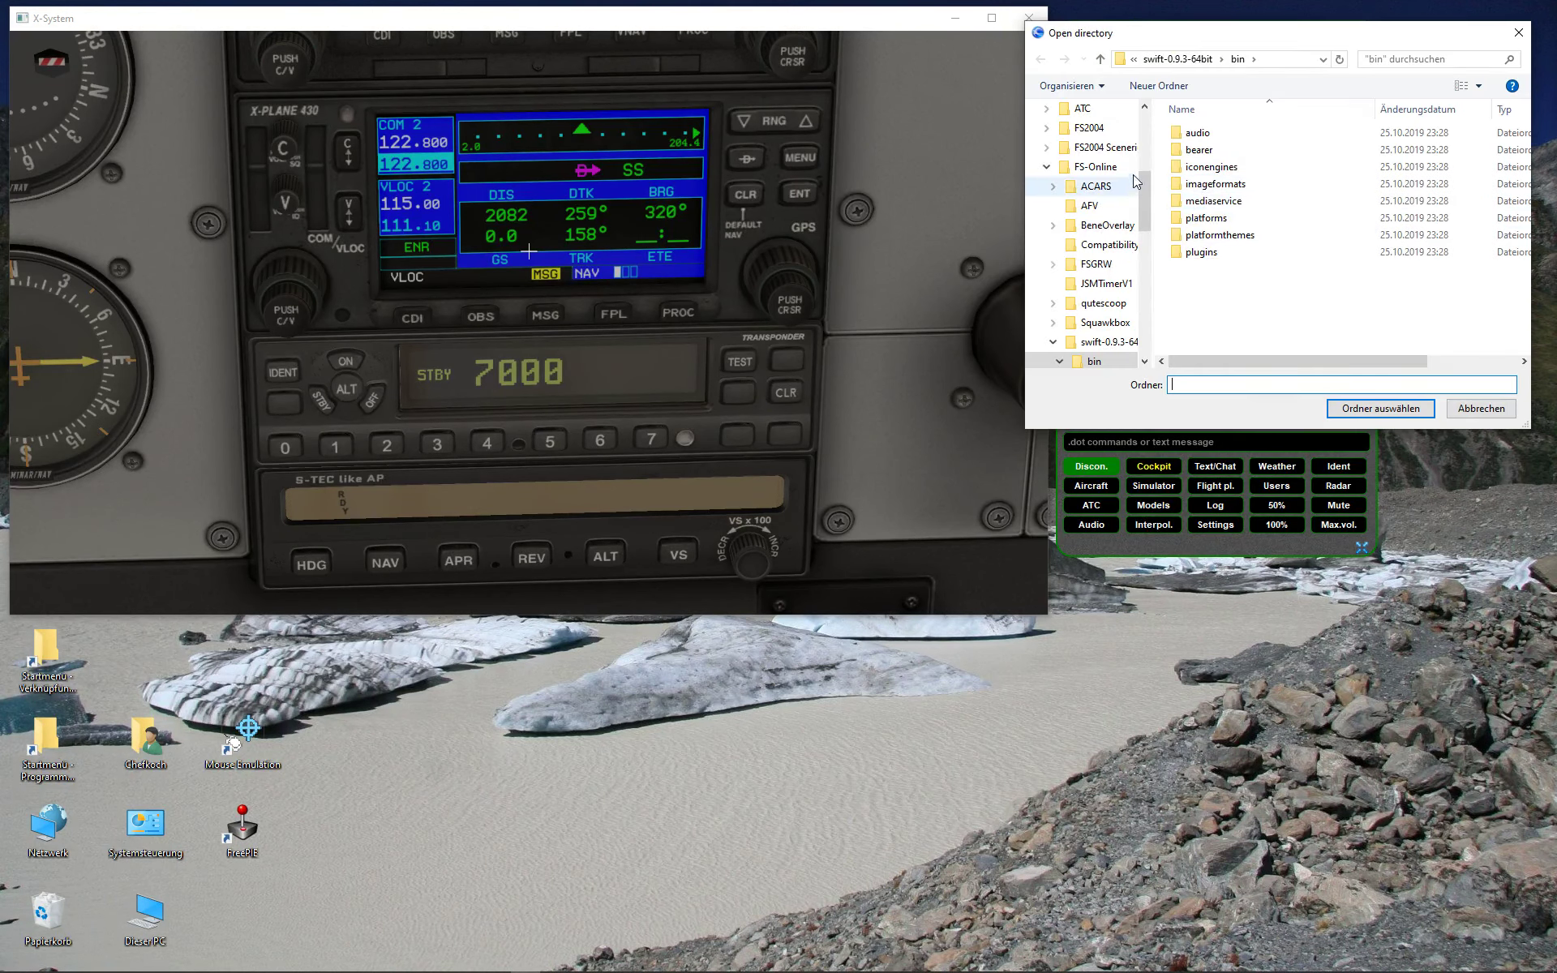
pyautogui.click(1486, 410)
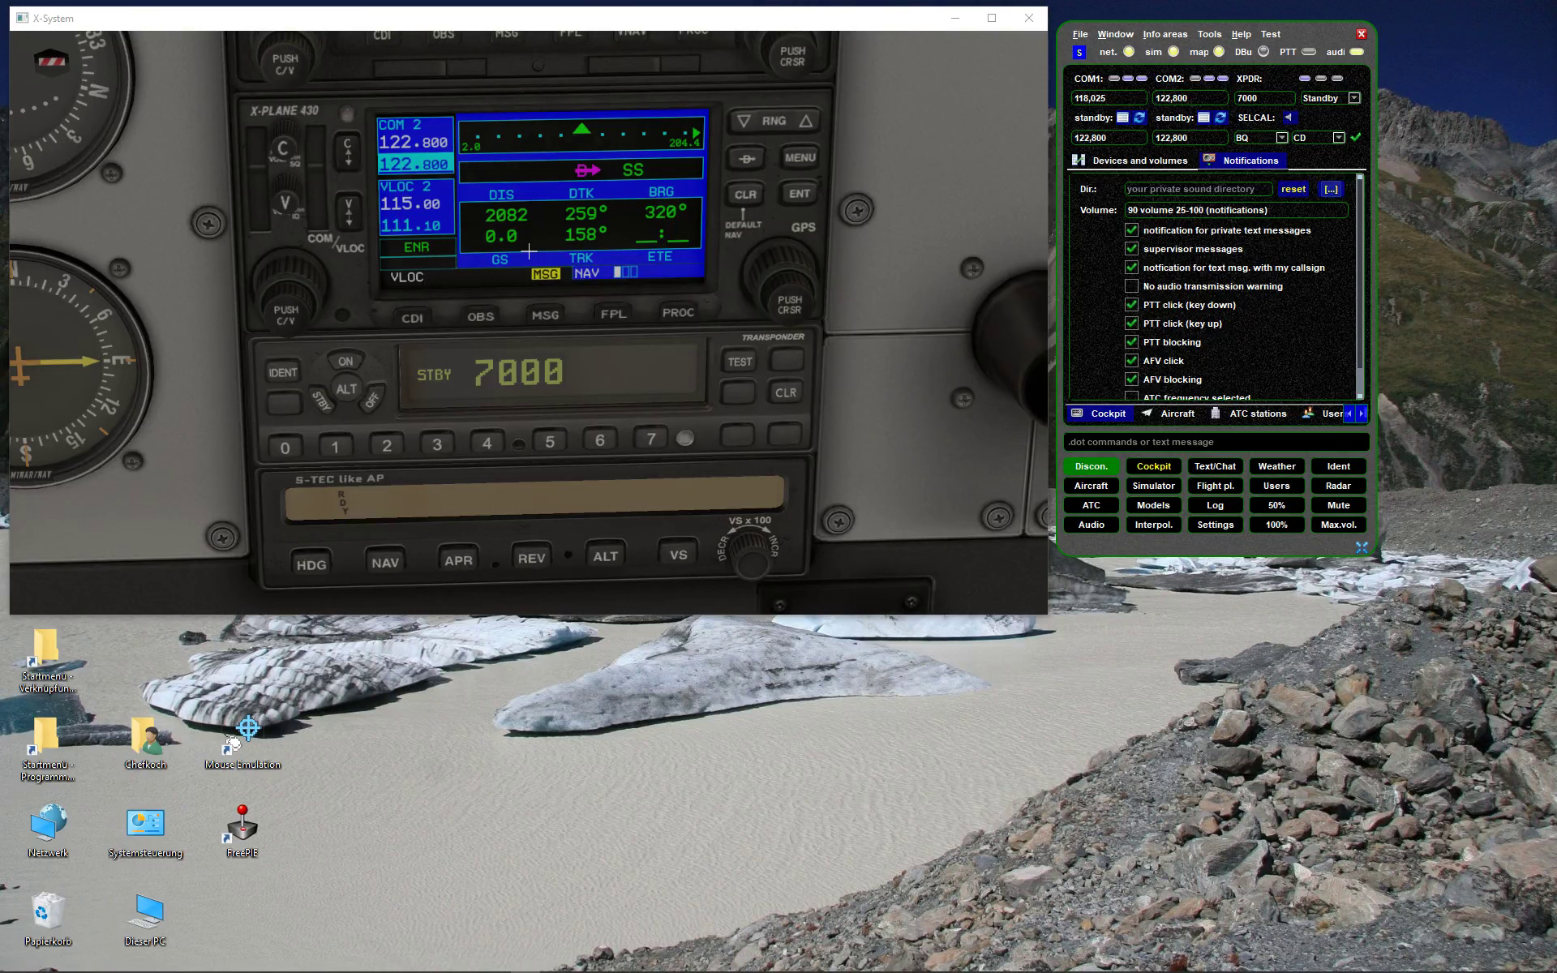
# - Keep the Plantronics headset as input and output device and briefly test loopback
pyautogui.click(1145, 160)
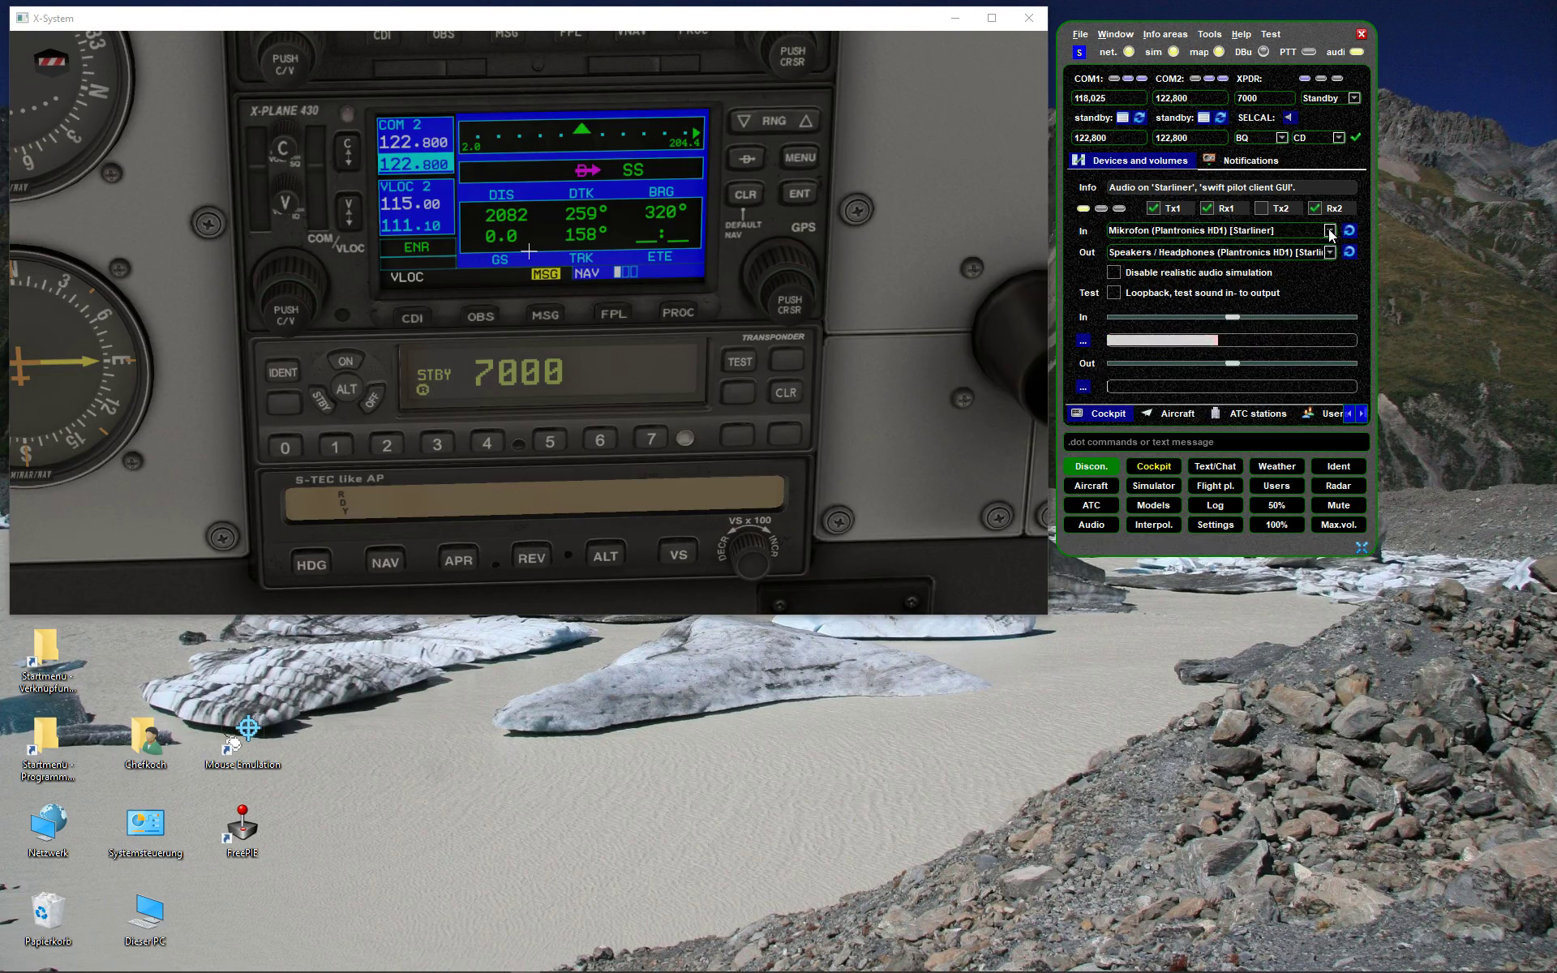
pyautogui.click(1329, 231)
pyautogui.click(1330, 236)
pyautogui.click(1330, 252)
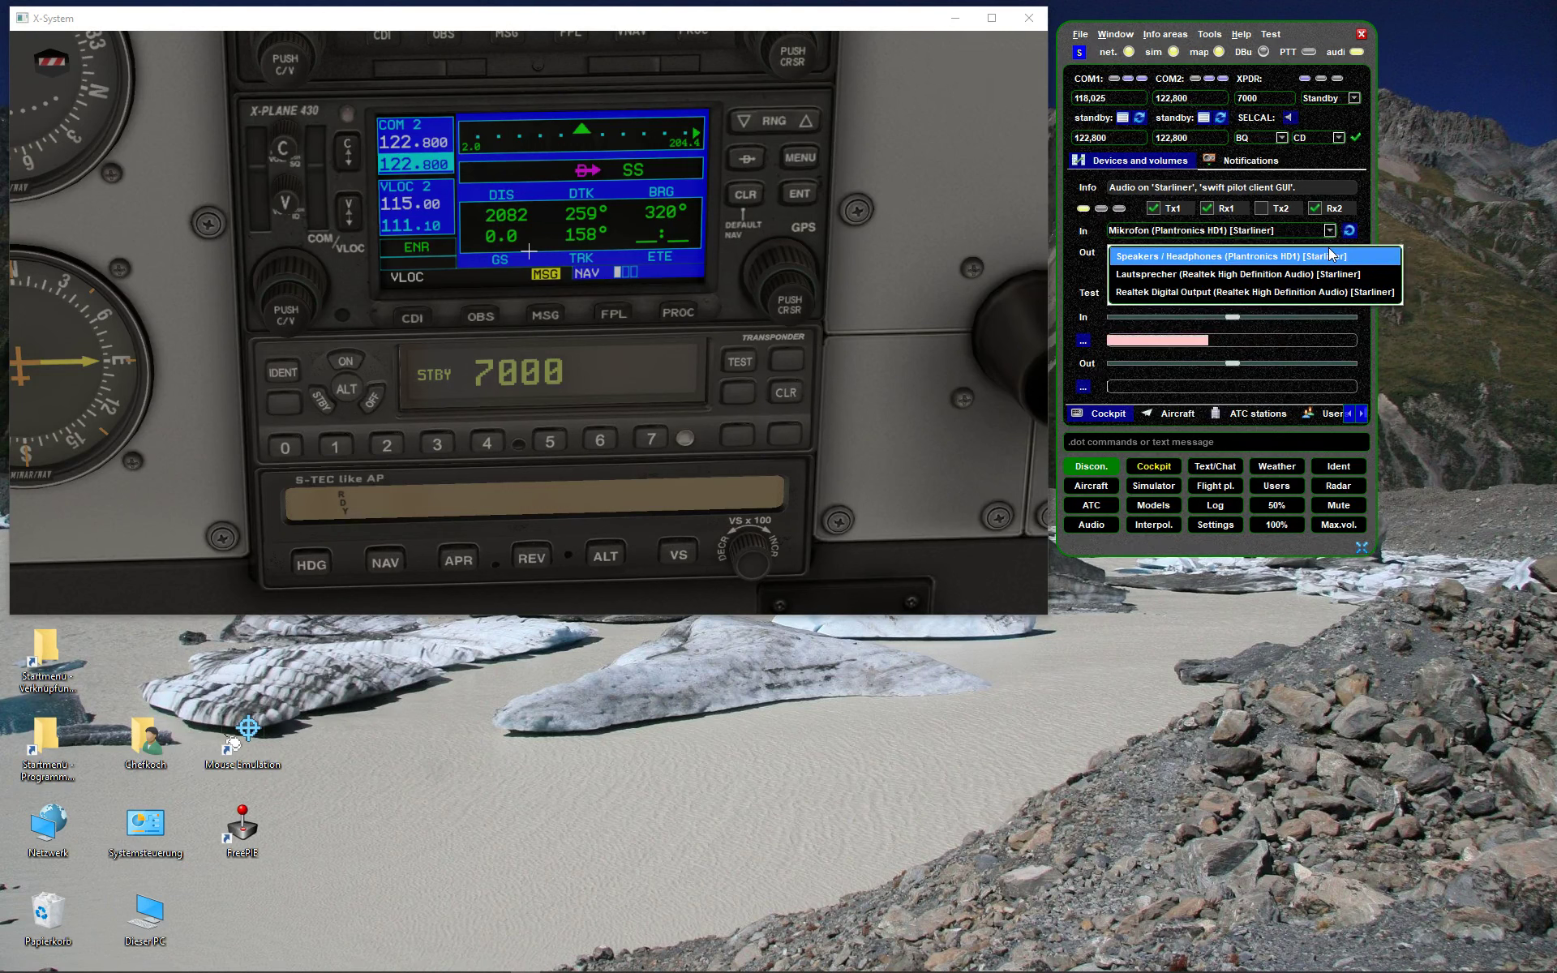
pyautogui.click(1329, 255)
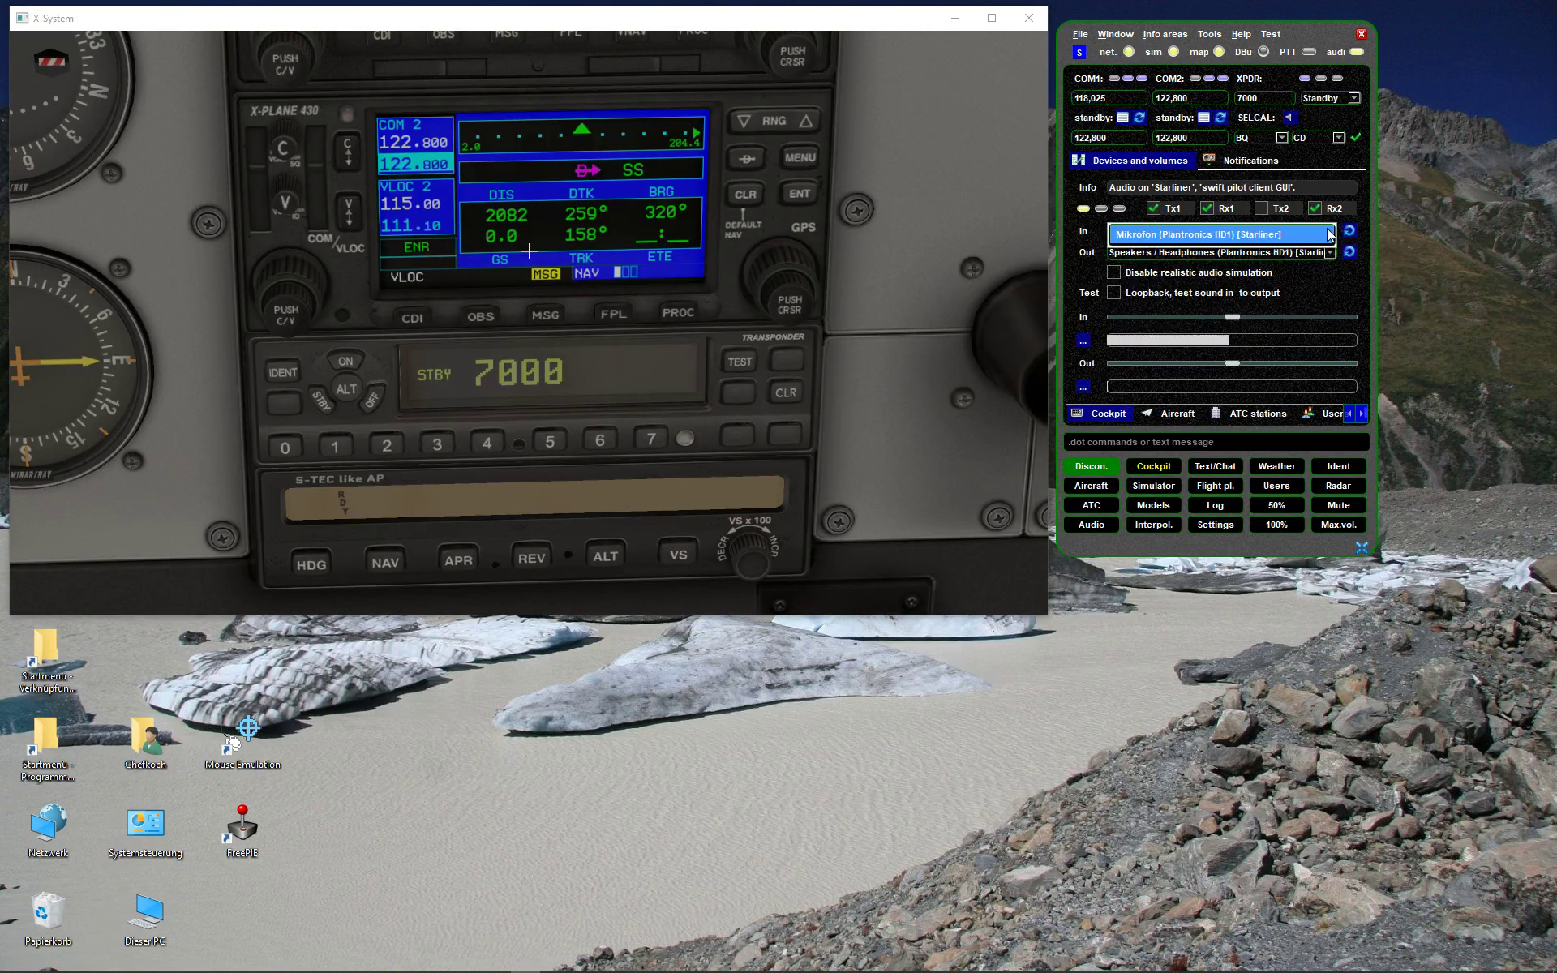
pyautogui.click(1327, 235)
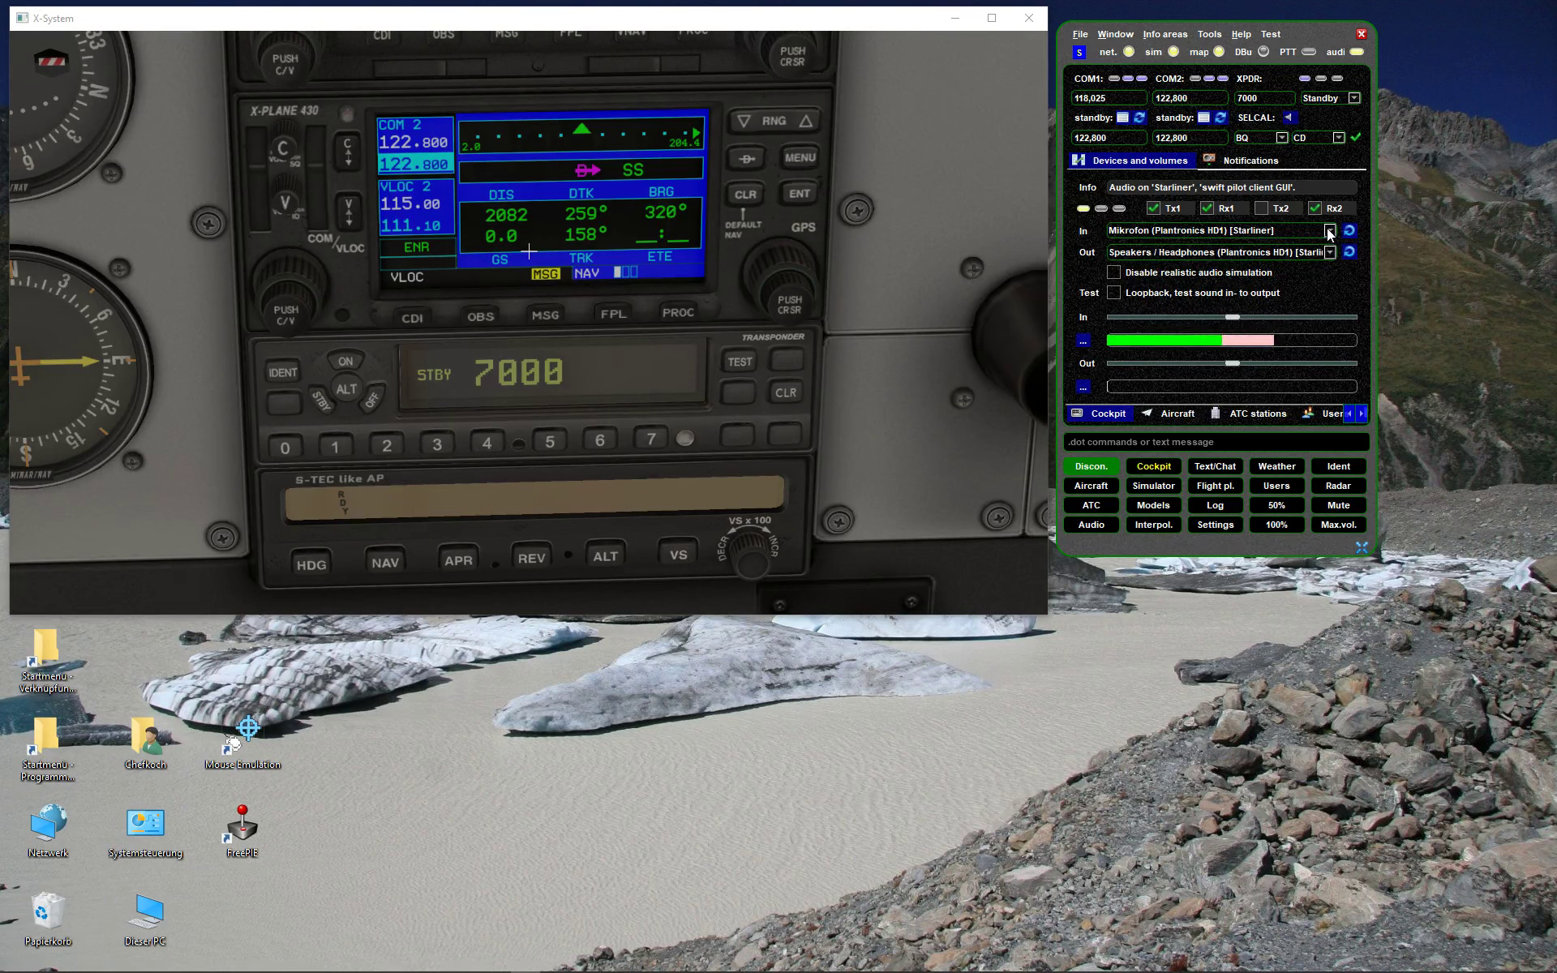
pyautogui.click(1115, 294)
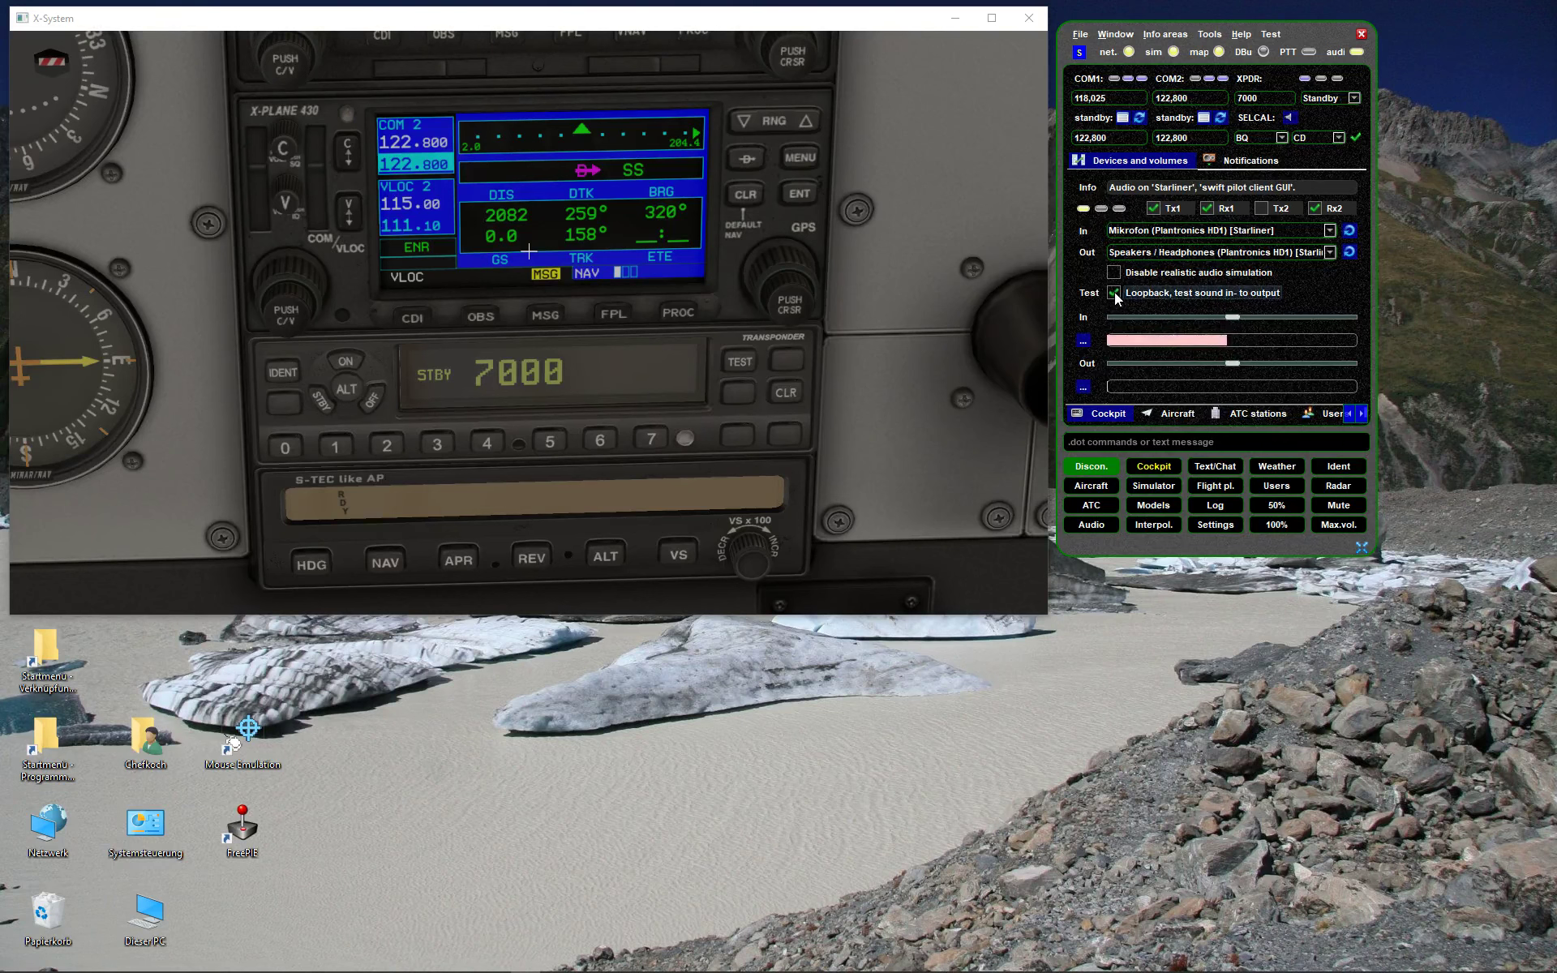
pyautogui.click(1114, 294)
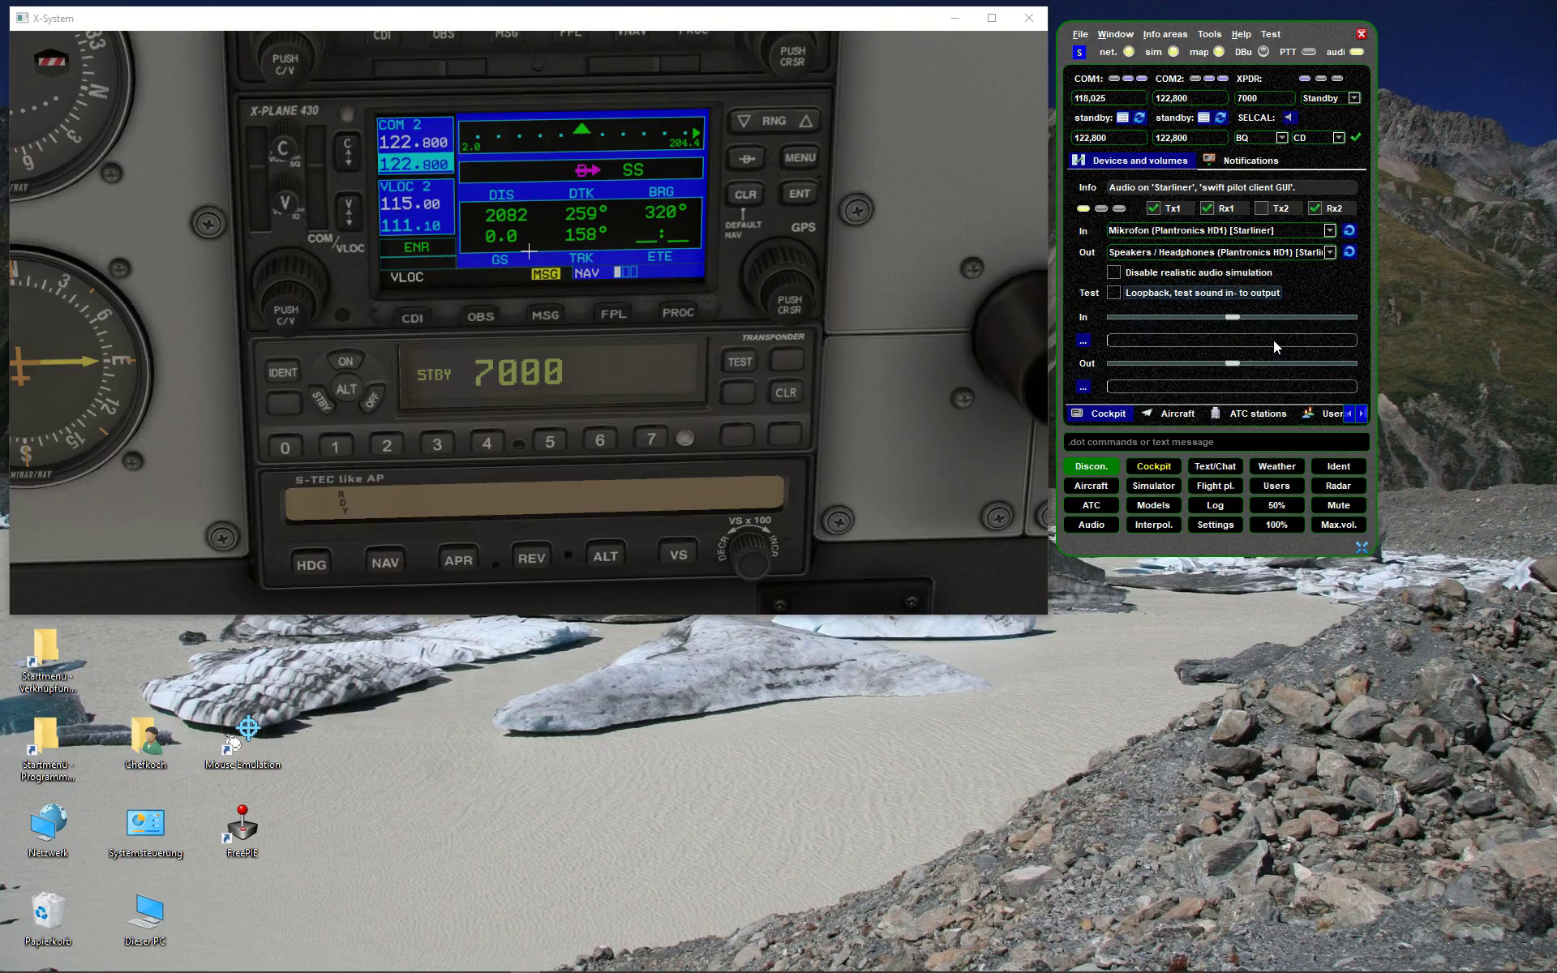
# - Raise the microphone In volume and lower the headphone Out volume slightly
pyautogui.moveTo(1233, 318); pyautogui.dragTo(1281, 318)
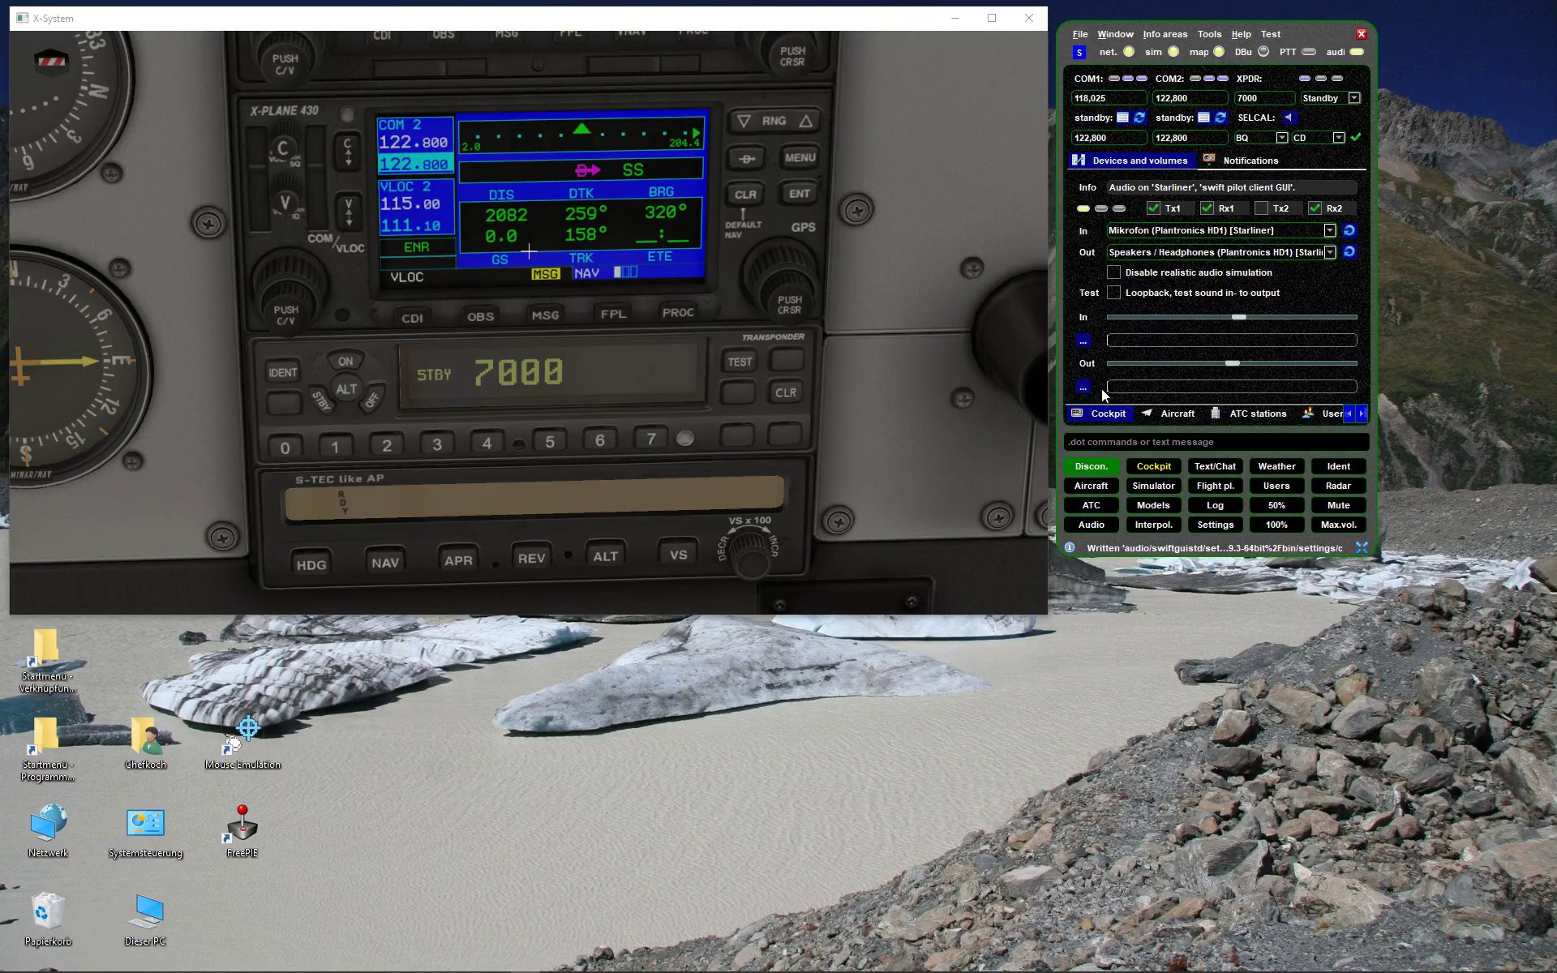
pyautogui.moveTo(1232, 363); pyautogui.dragTo(1175, 363)
pyautogui.moveTo(1203, 363)
pyautogui.mouseDown()
pyautogui.moveTo(1243, 363)
pyautogui.moveTo(1187, 366)
pyautogui.moveTo(1219, 368)
pyautogui.moveTo(1199, 366)
pyautogui.mouseUp()
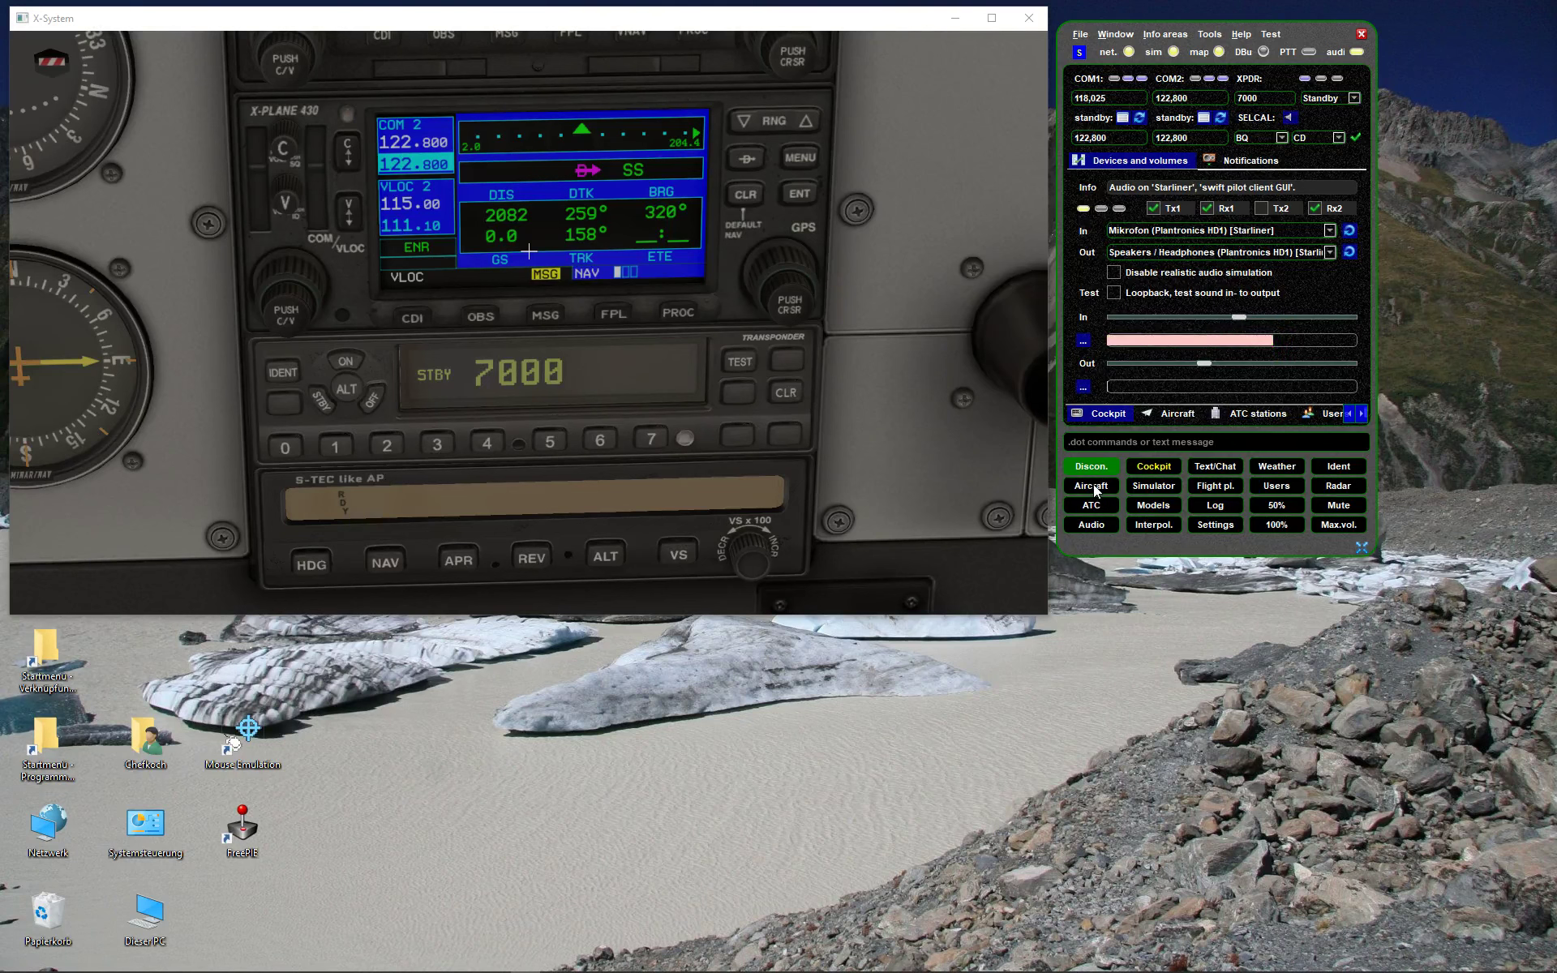
# - Open Text/Chat and cycle through the COM1 118.025, COM2 122.800 and UNICOM message tabs
pyautogui.click(1208, 465)
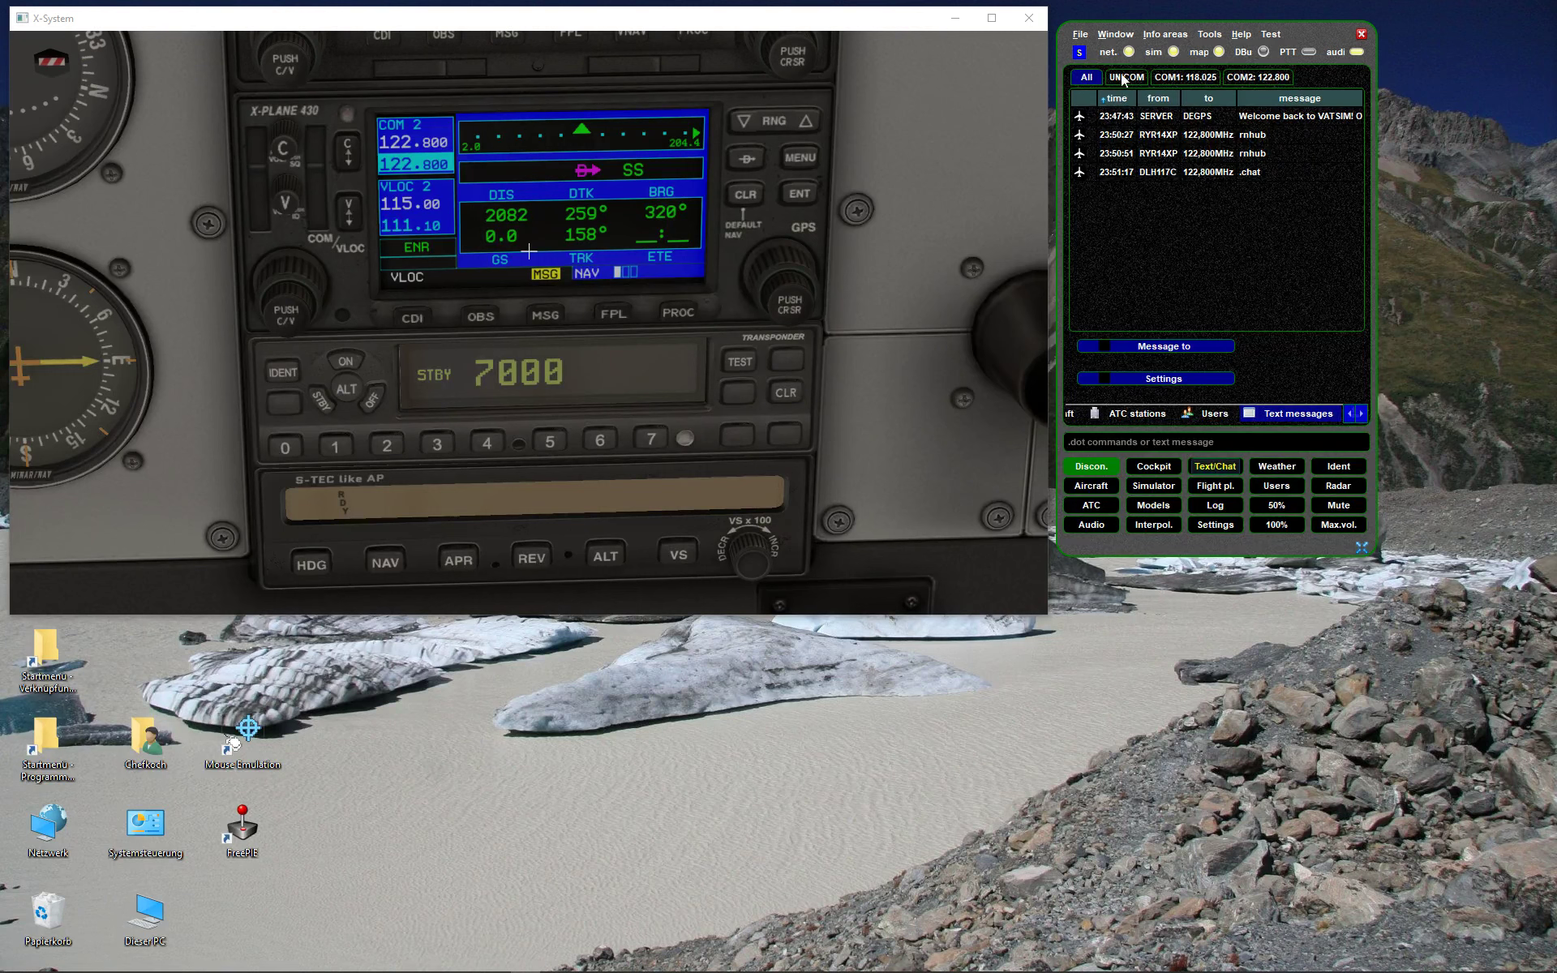
pyautogui.click(1194, 78)
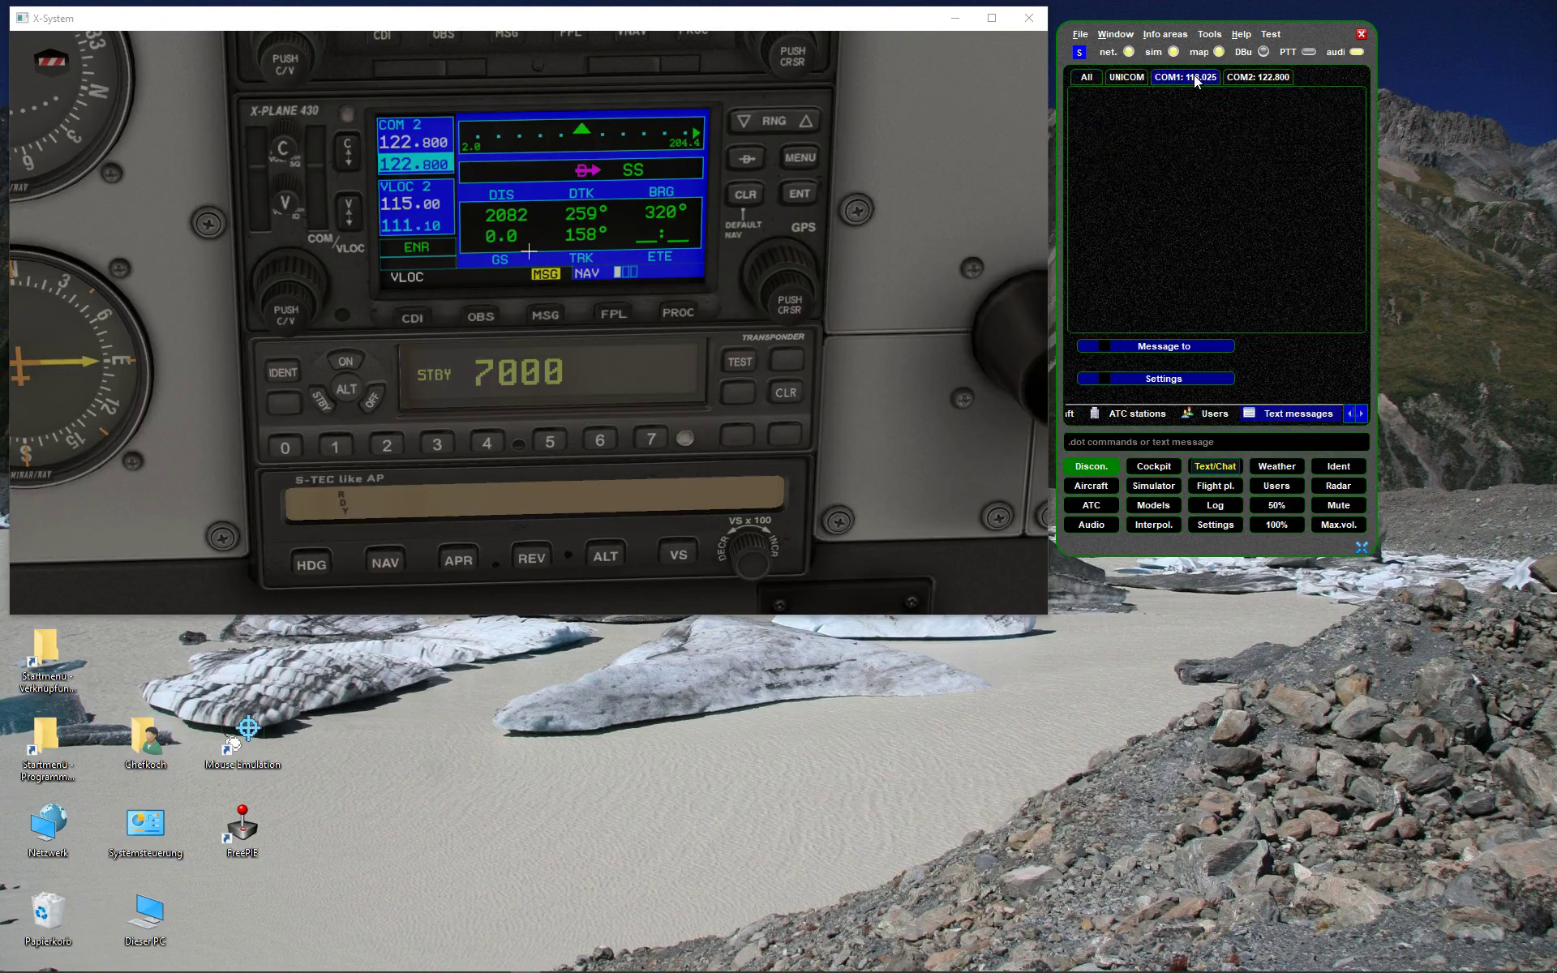
pyautogui.click(1260, 77)
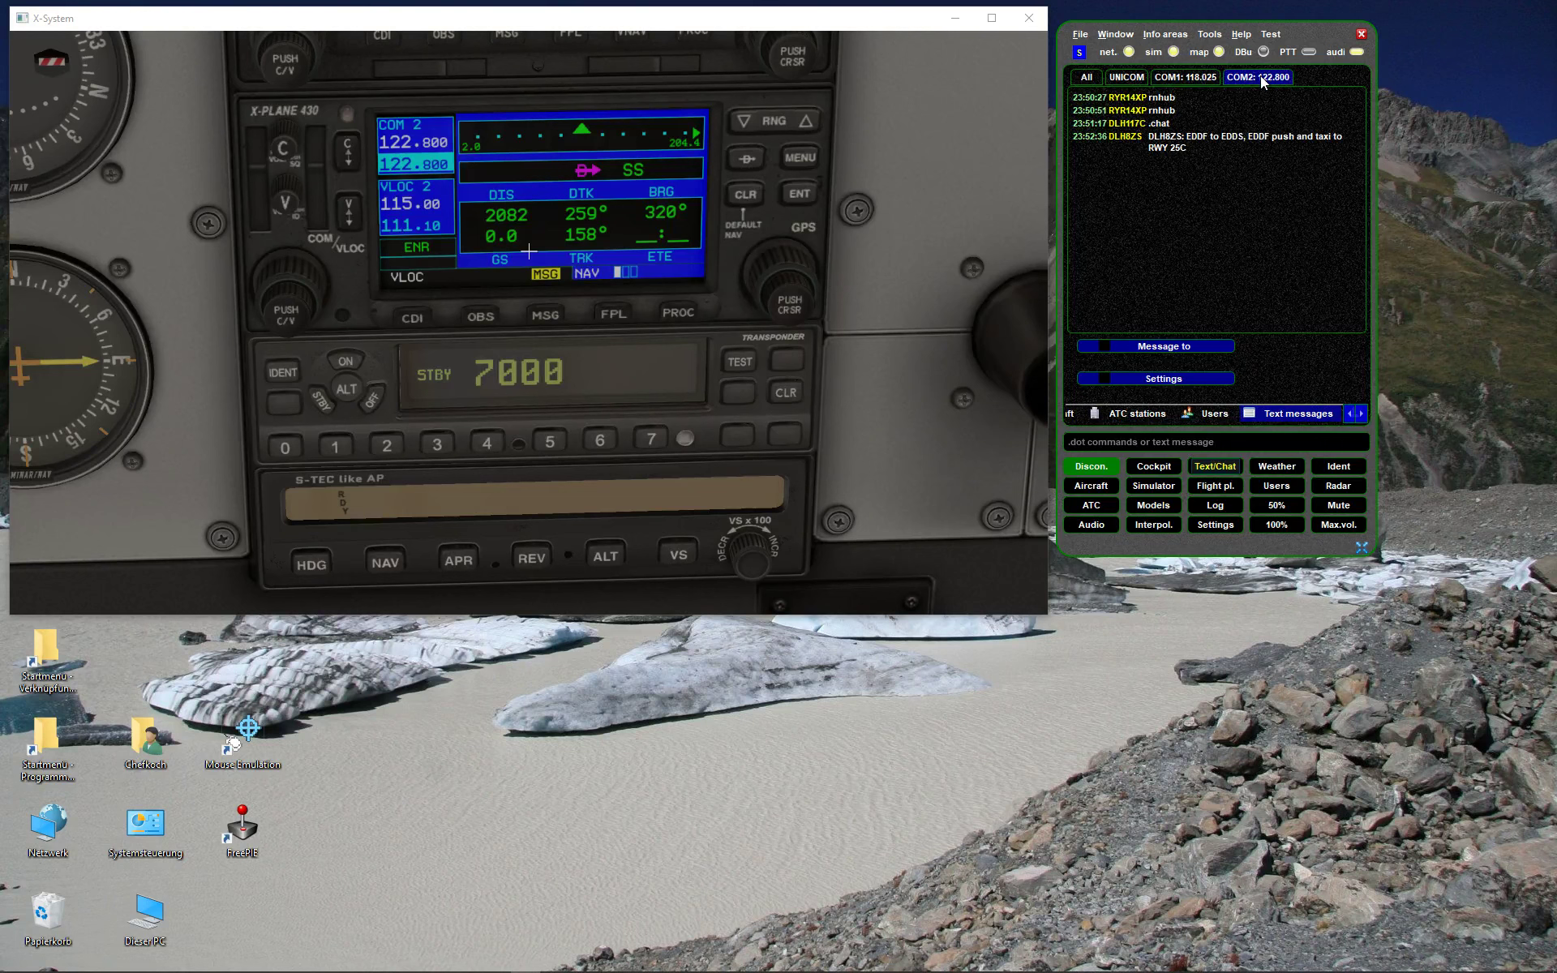
pyautogui.click(1186, 75)
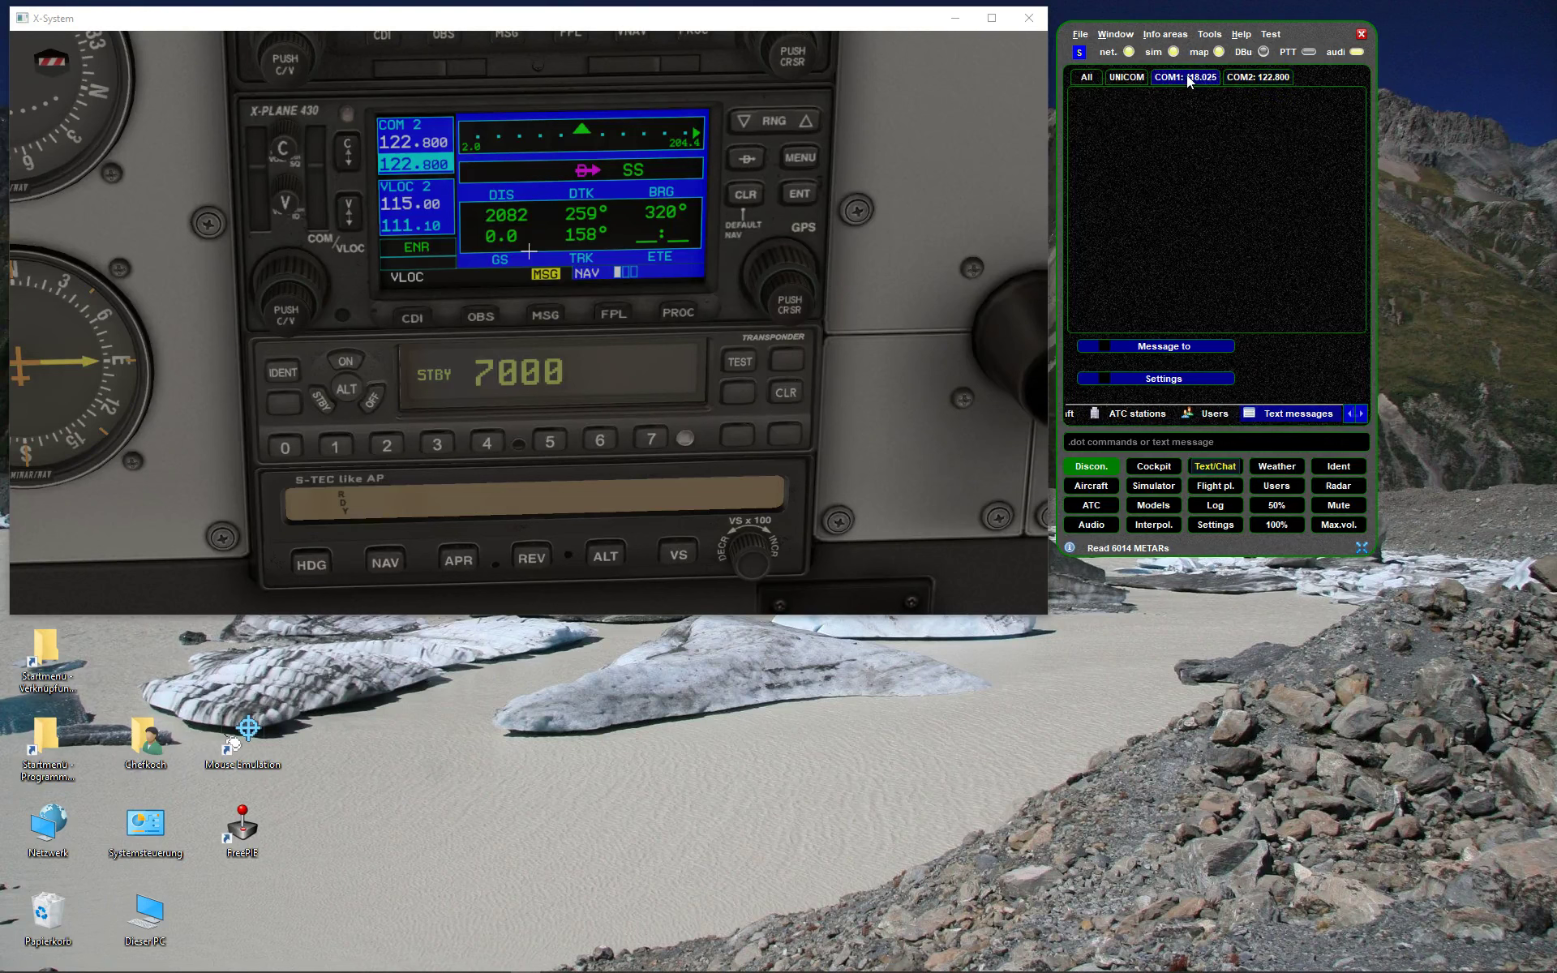
pyautogui.click(1125, 76)
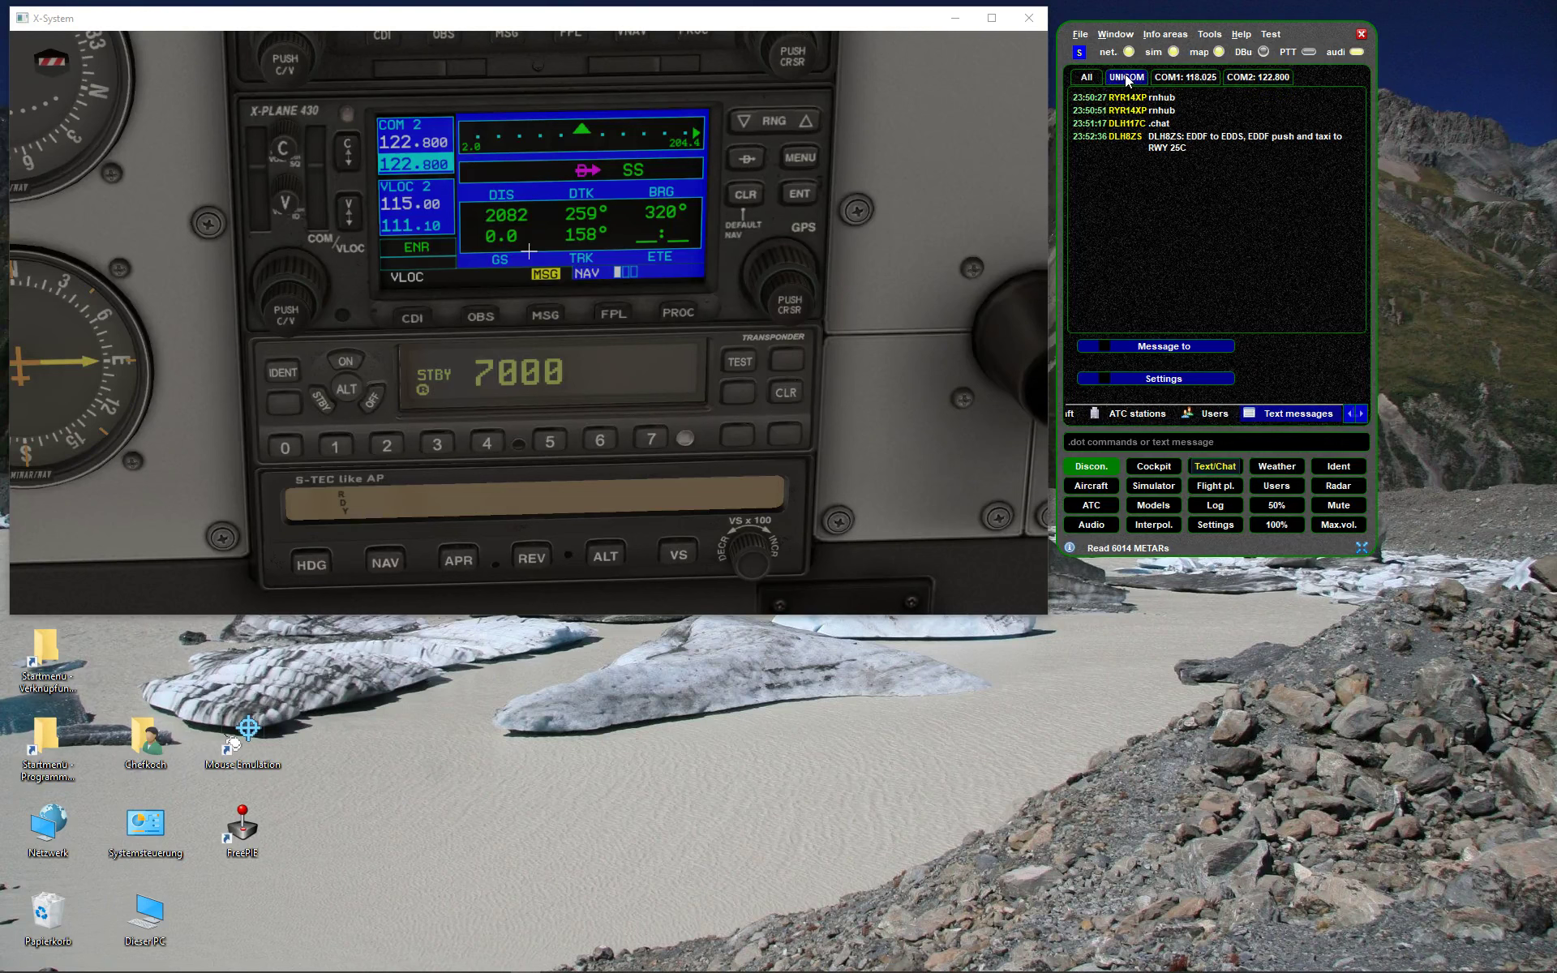
pyautogui.click(1261, 78)
pyautogui.click(1178, 77)
pyautogui.click(1263, 76)
pyautogui.click(1118, 76)
pyautogui.moveTo(1126, 97); pyautogui.dragTo(1193, 136)
pyautogui.click(1192, 137)
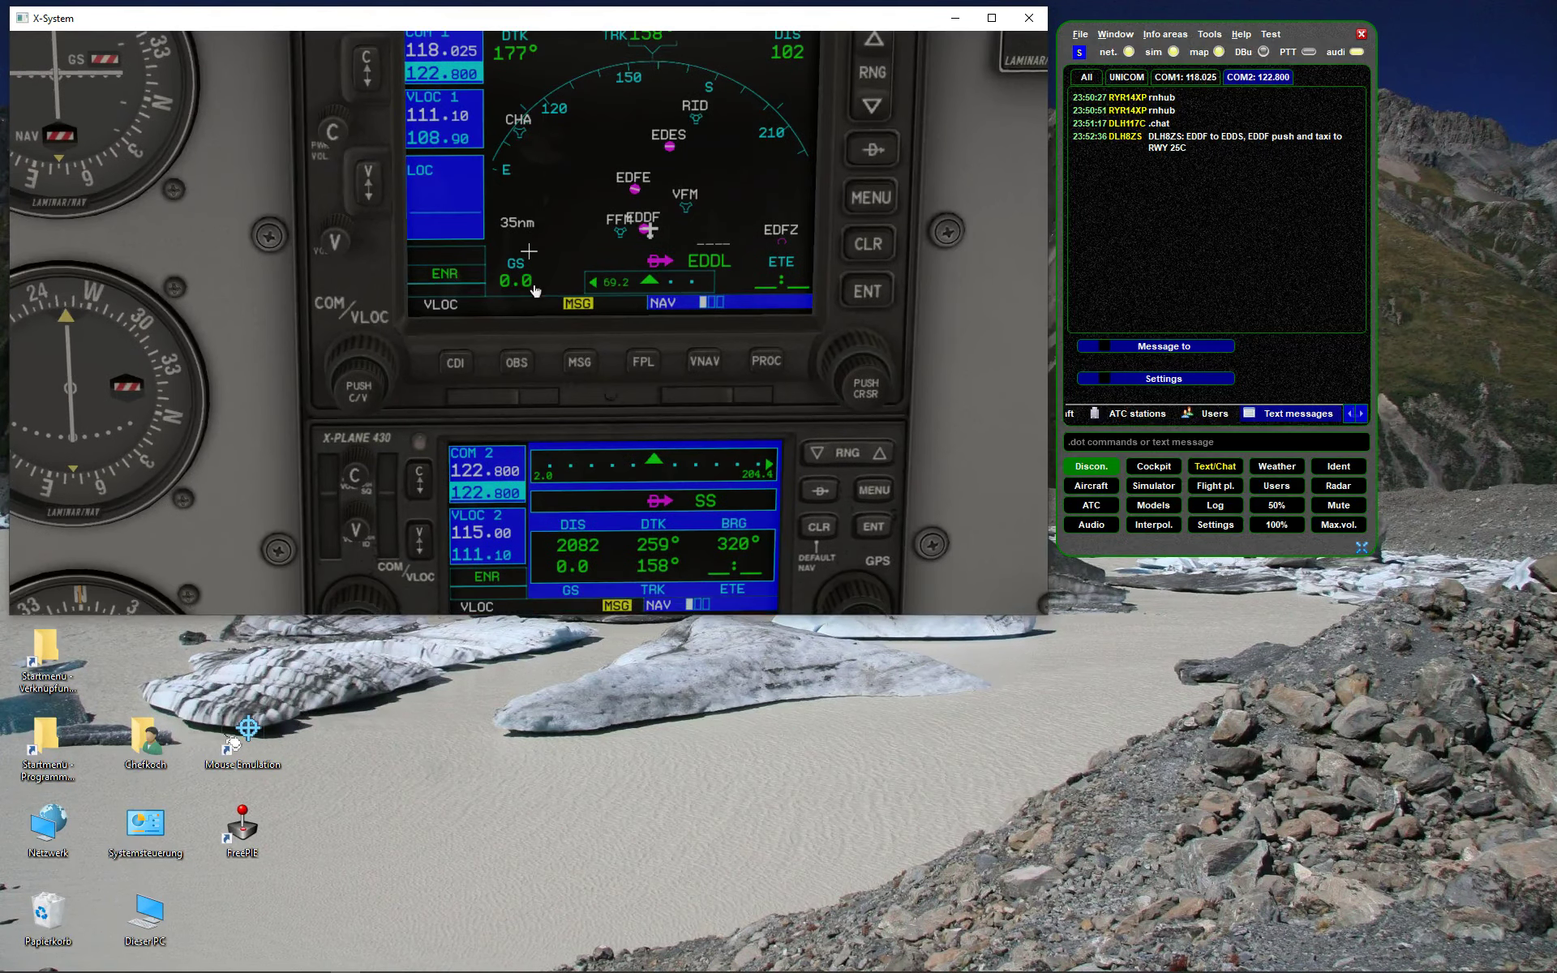
# - Show every message in the All table and sort it by recipient
pyautogui.click(1089, 78)
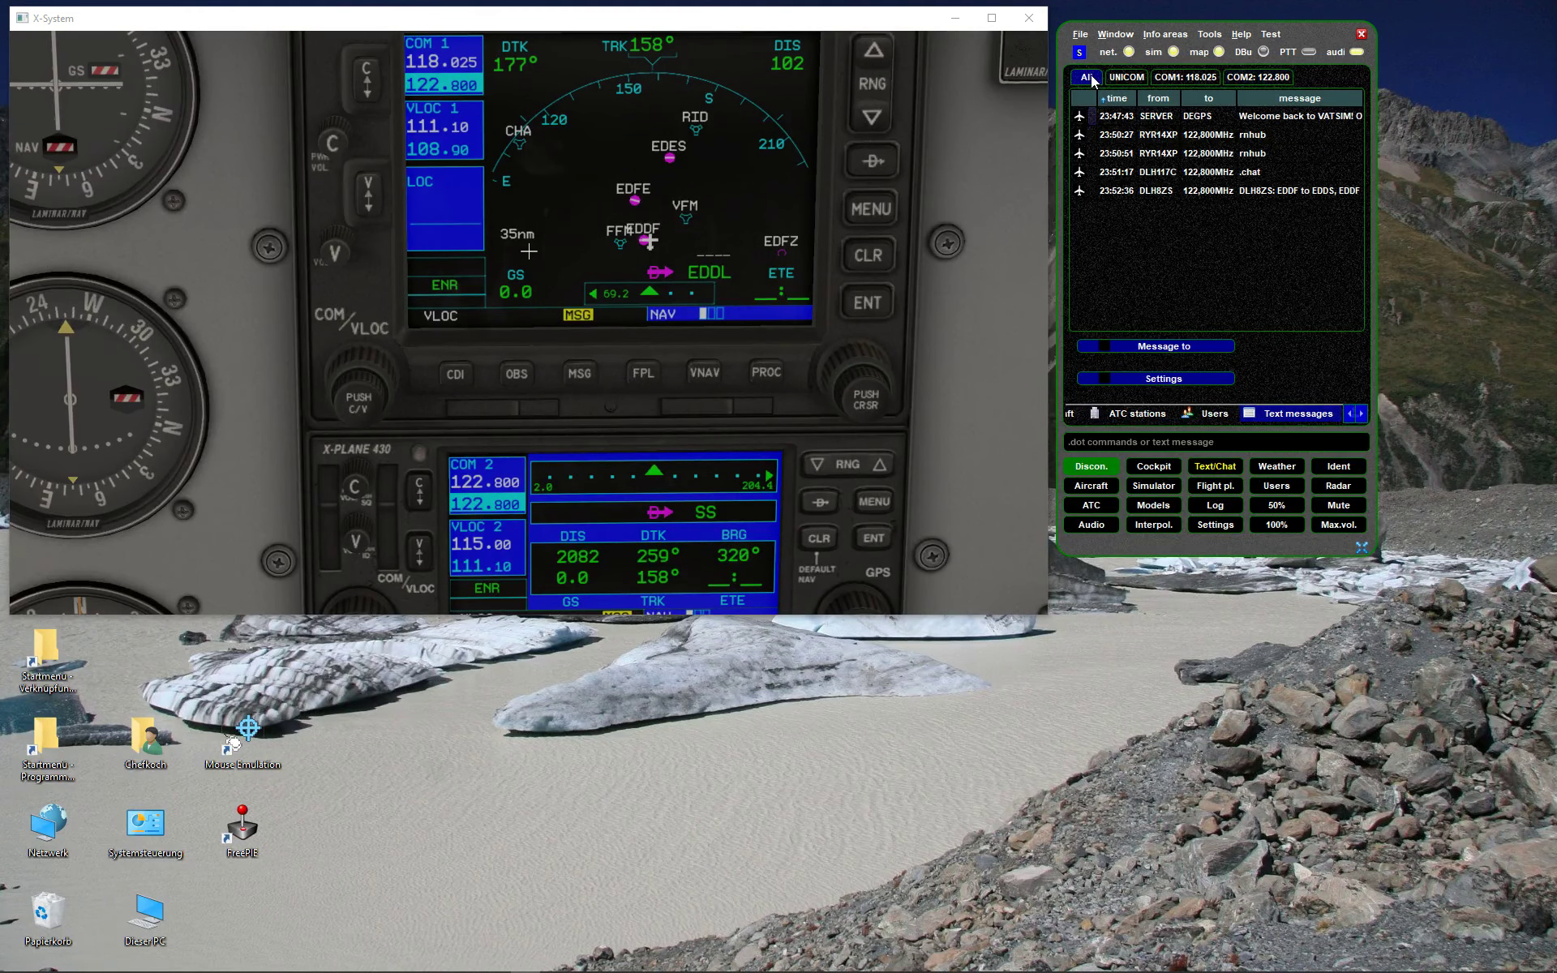
pyautogui.click(1180, 119)
pyautogui.click(1206, 140)
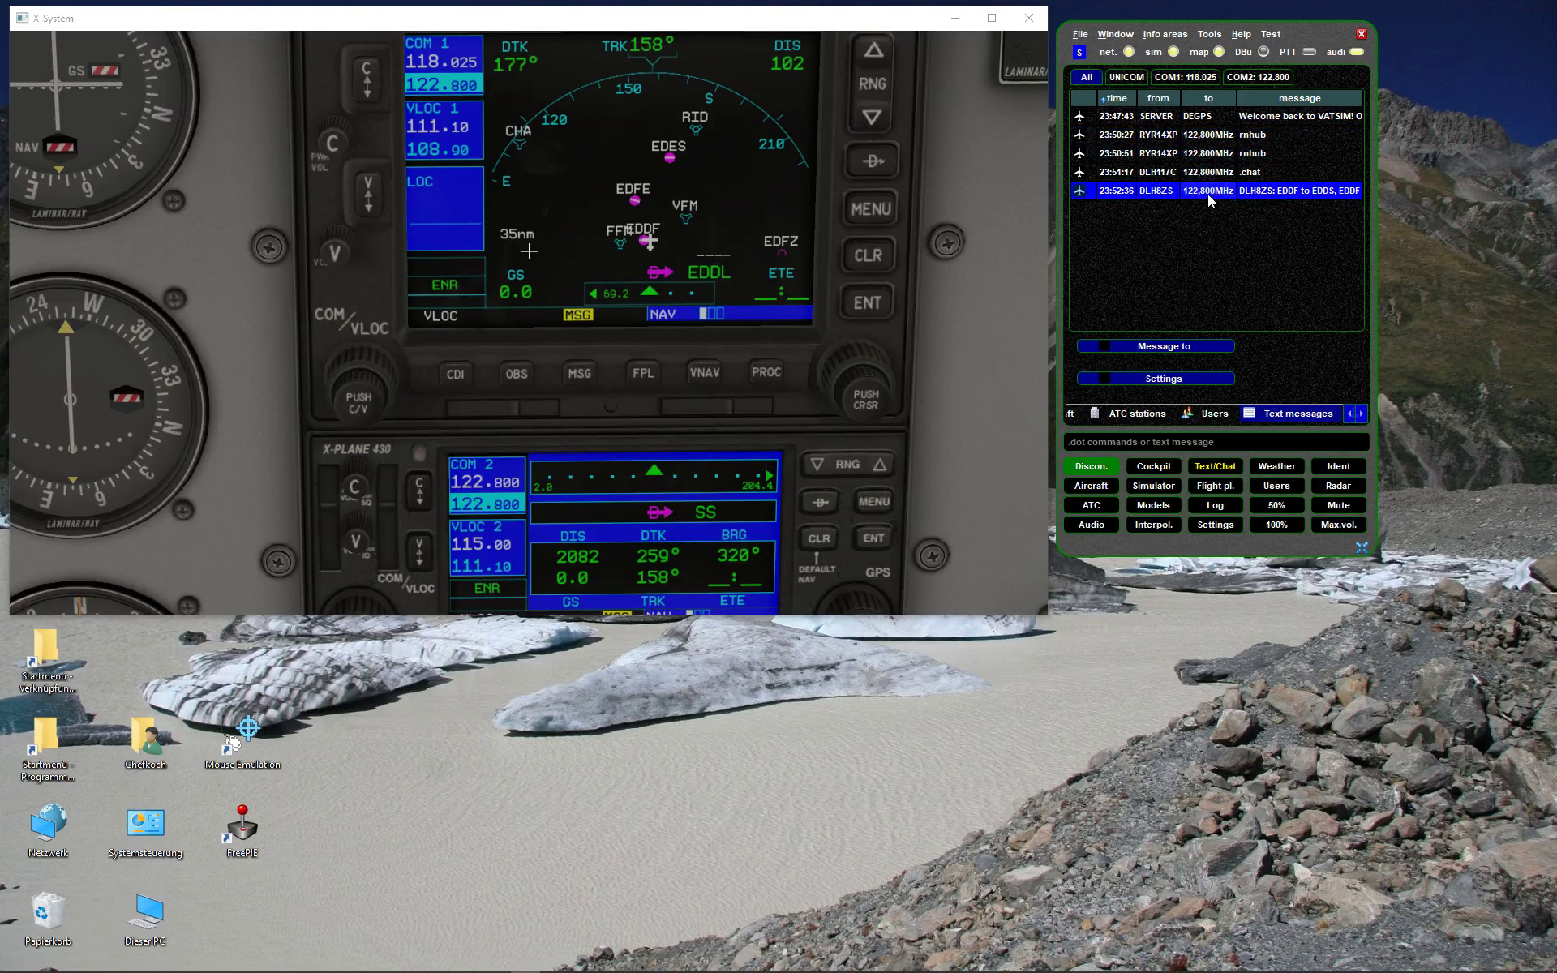
pyautogui.click(1198, 98)
# - Make 122.800 active on COM1 and list the LIMM_N_CTR and EGGX_CTR message recipients
pyautogui.click(1176, 79)
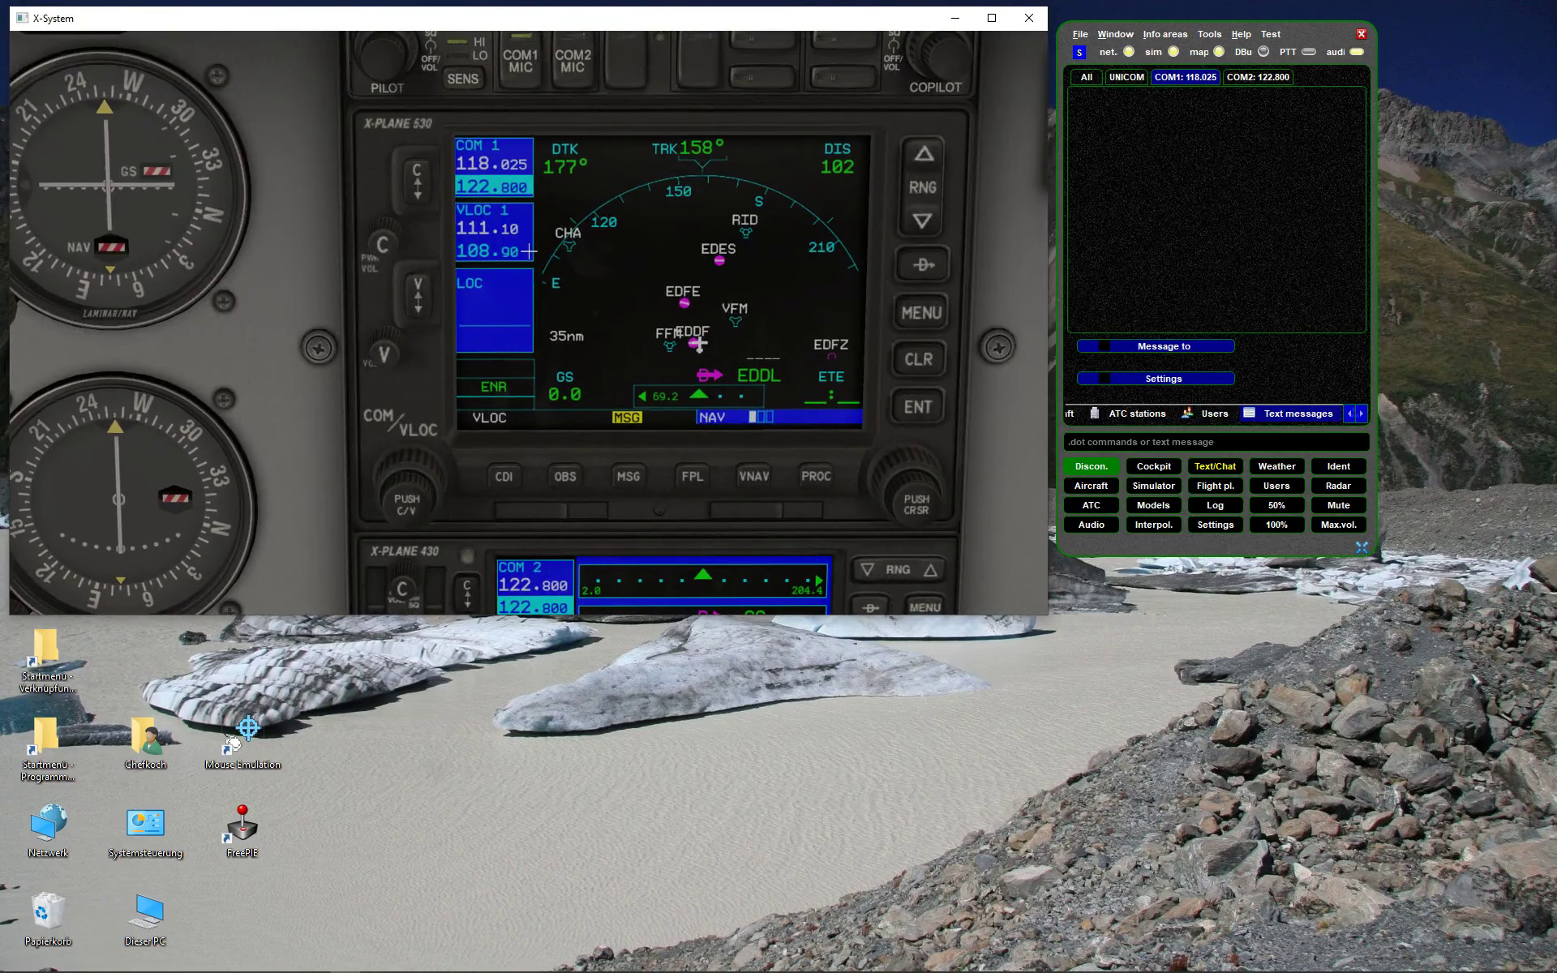
pyautogui.click(1110, 79)
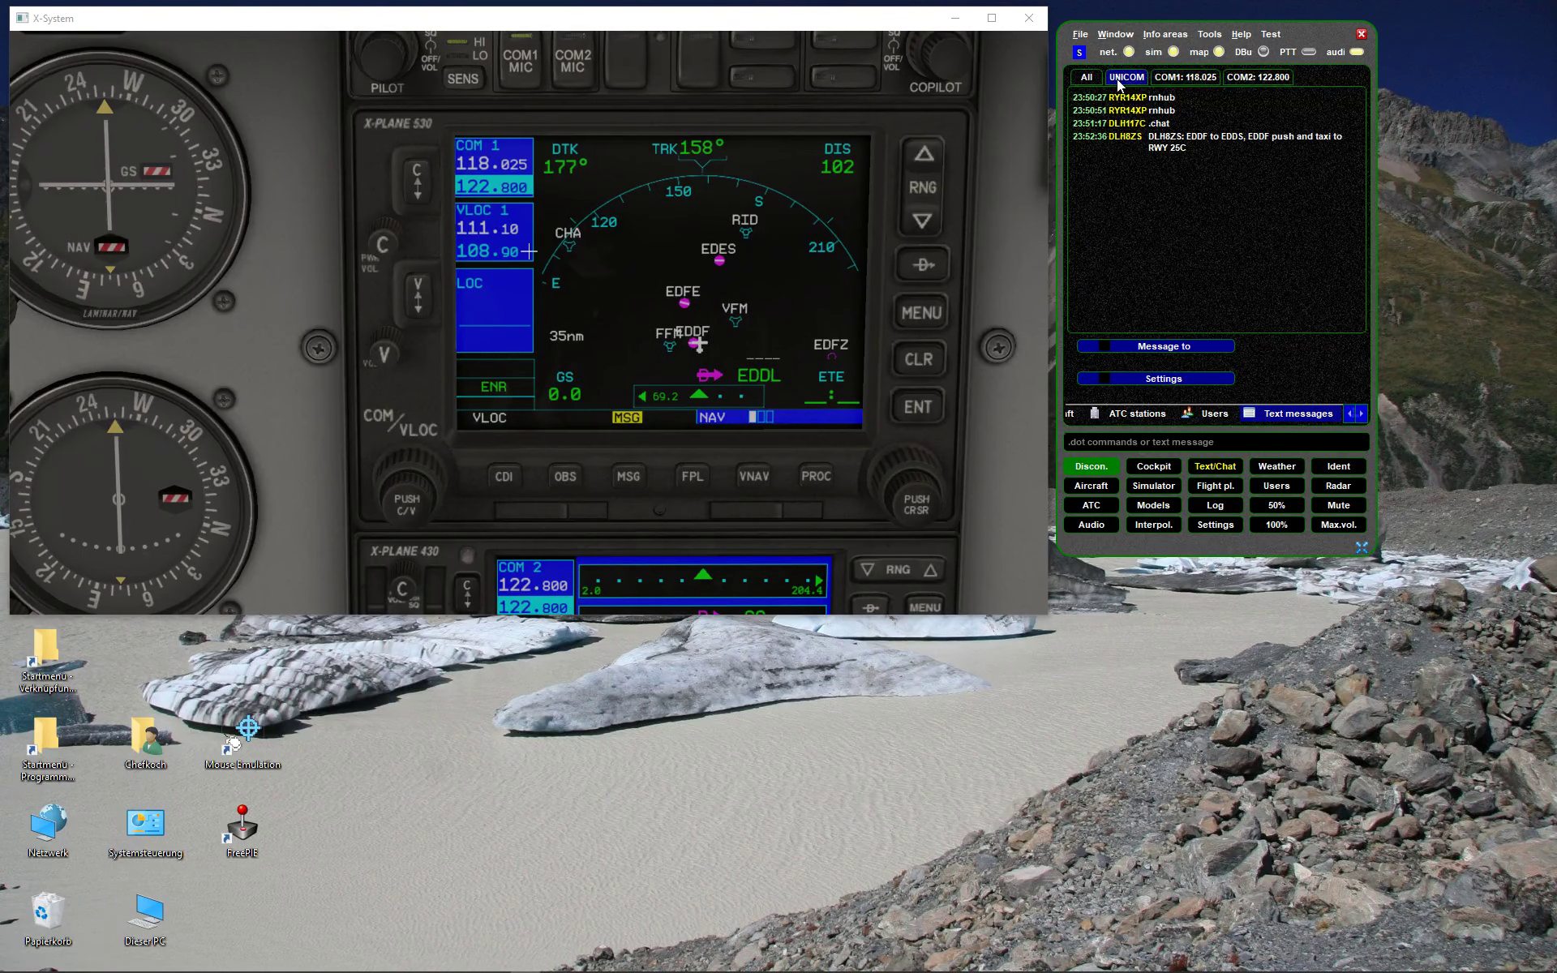
pyautogui.click(1188, 78)
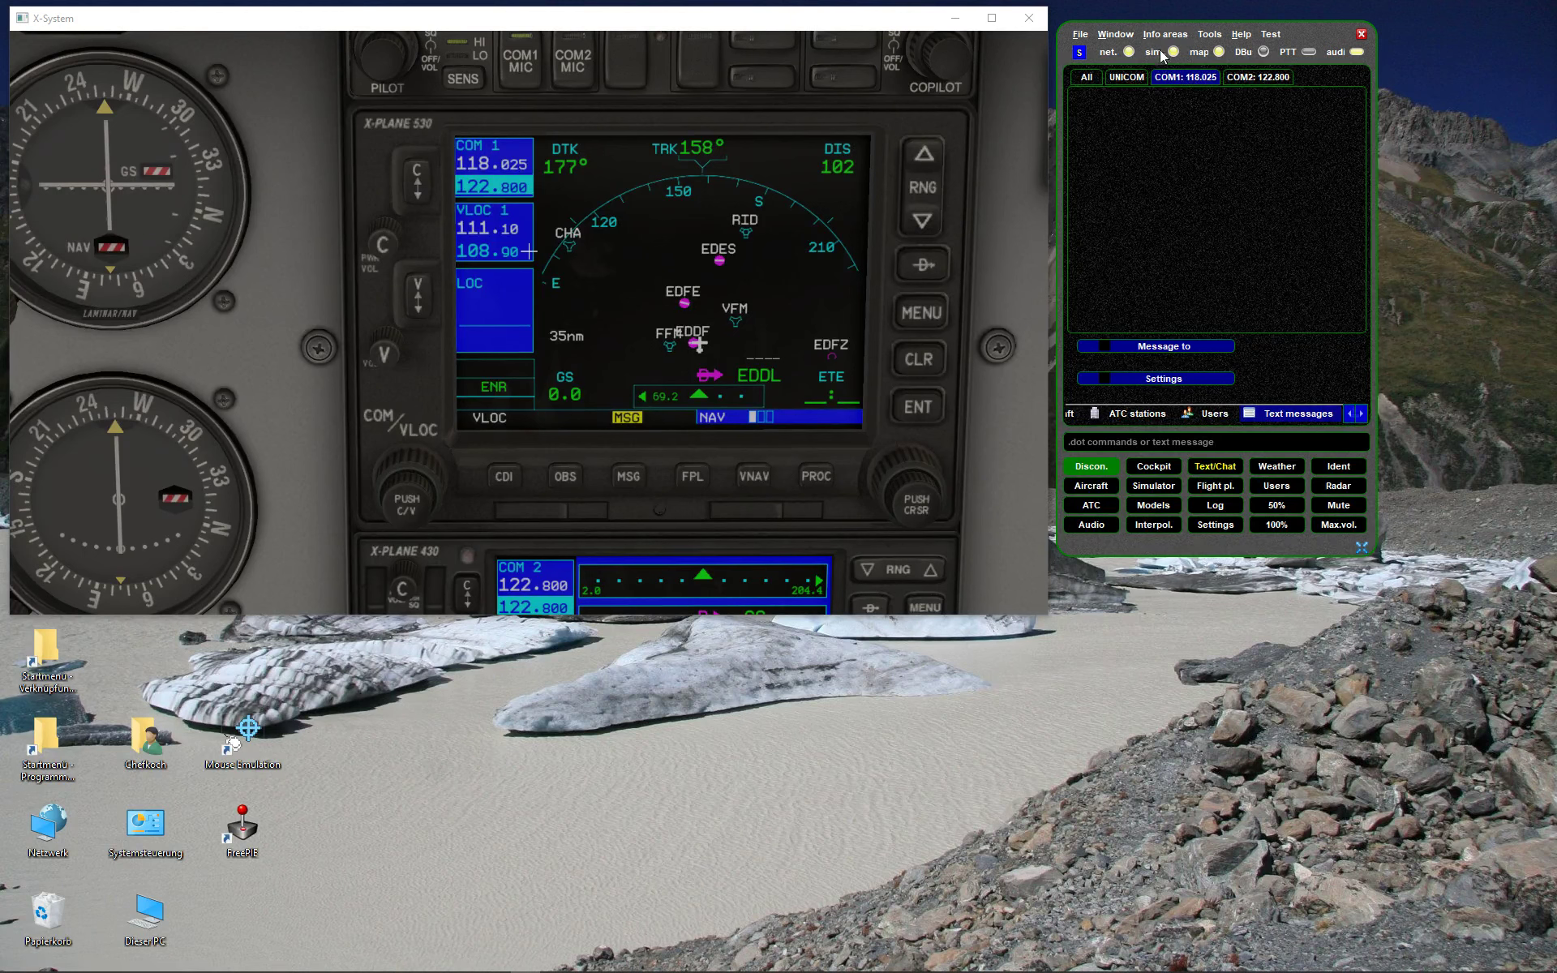
pyautogui.click(422, 177)
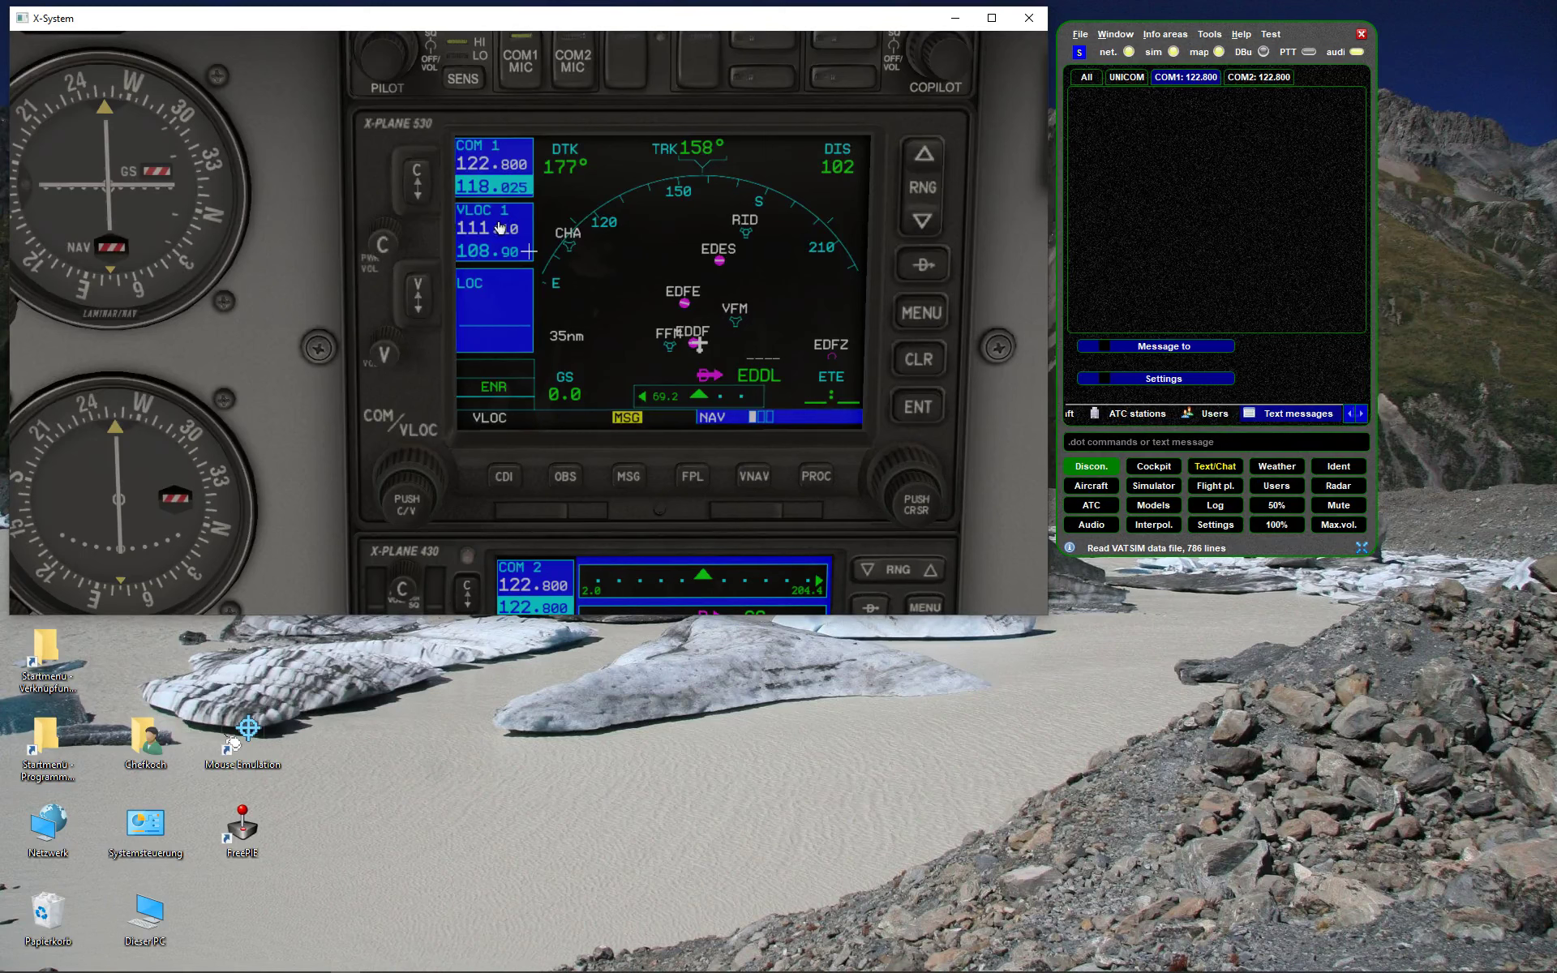
pyautogui.click(1107, 347)
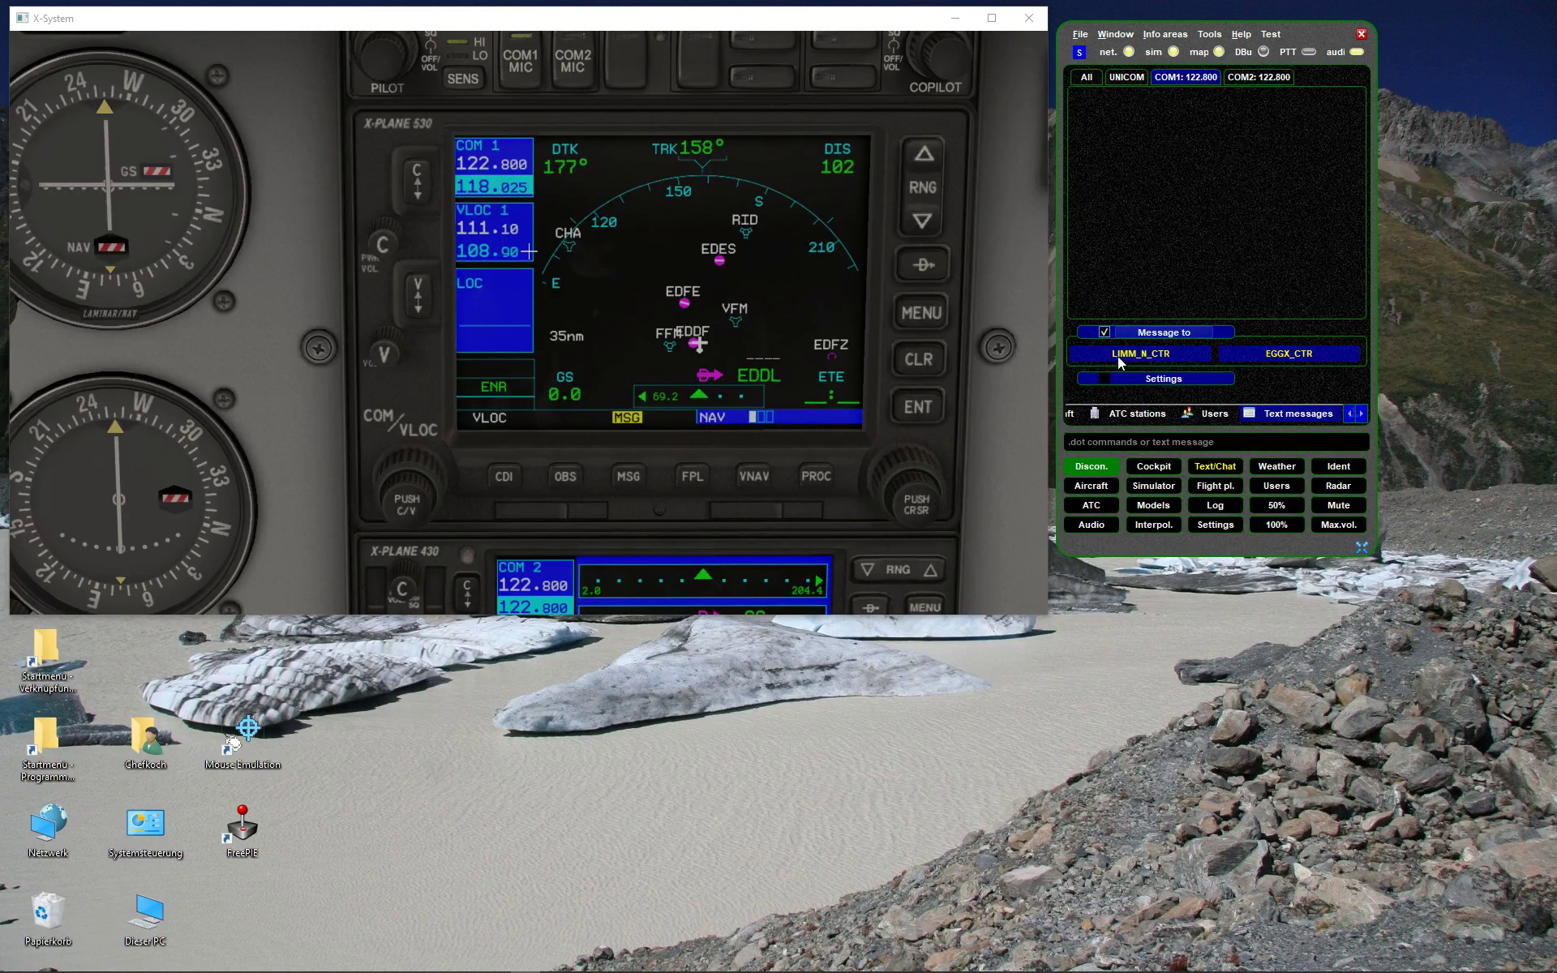
pyautogui.click(1143, 354)
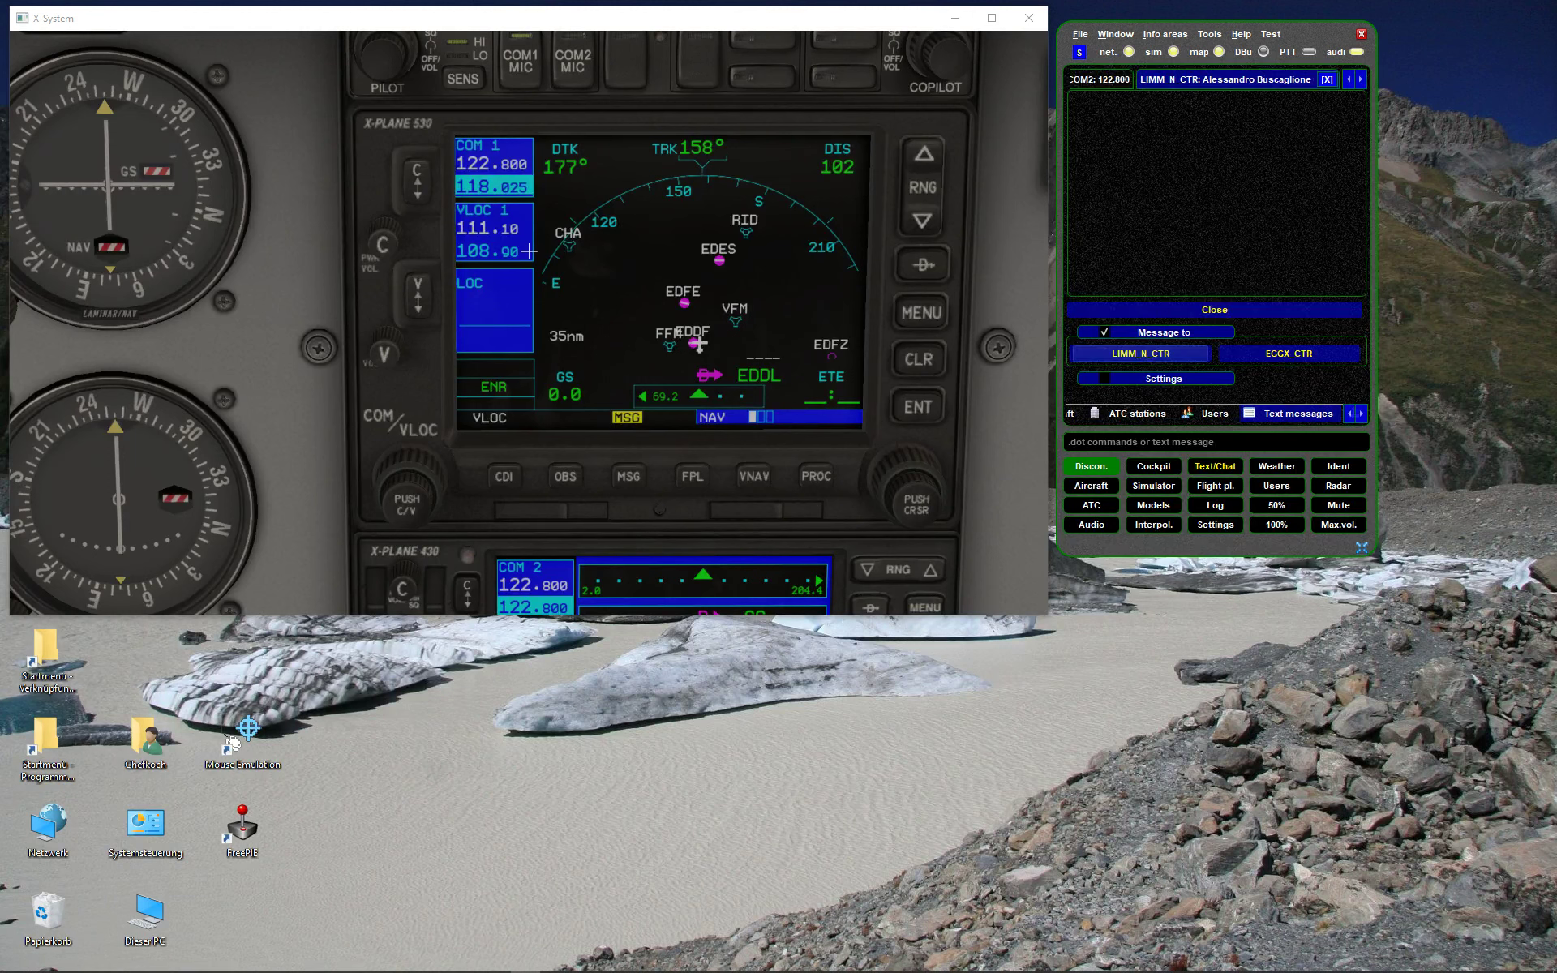
pyautogui.click(1079, 84)
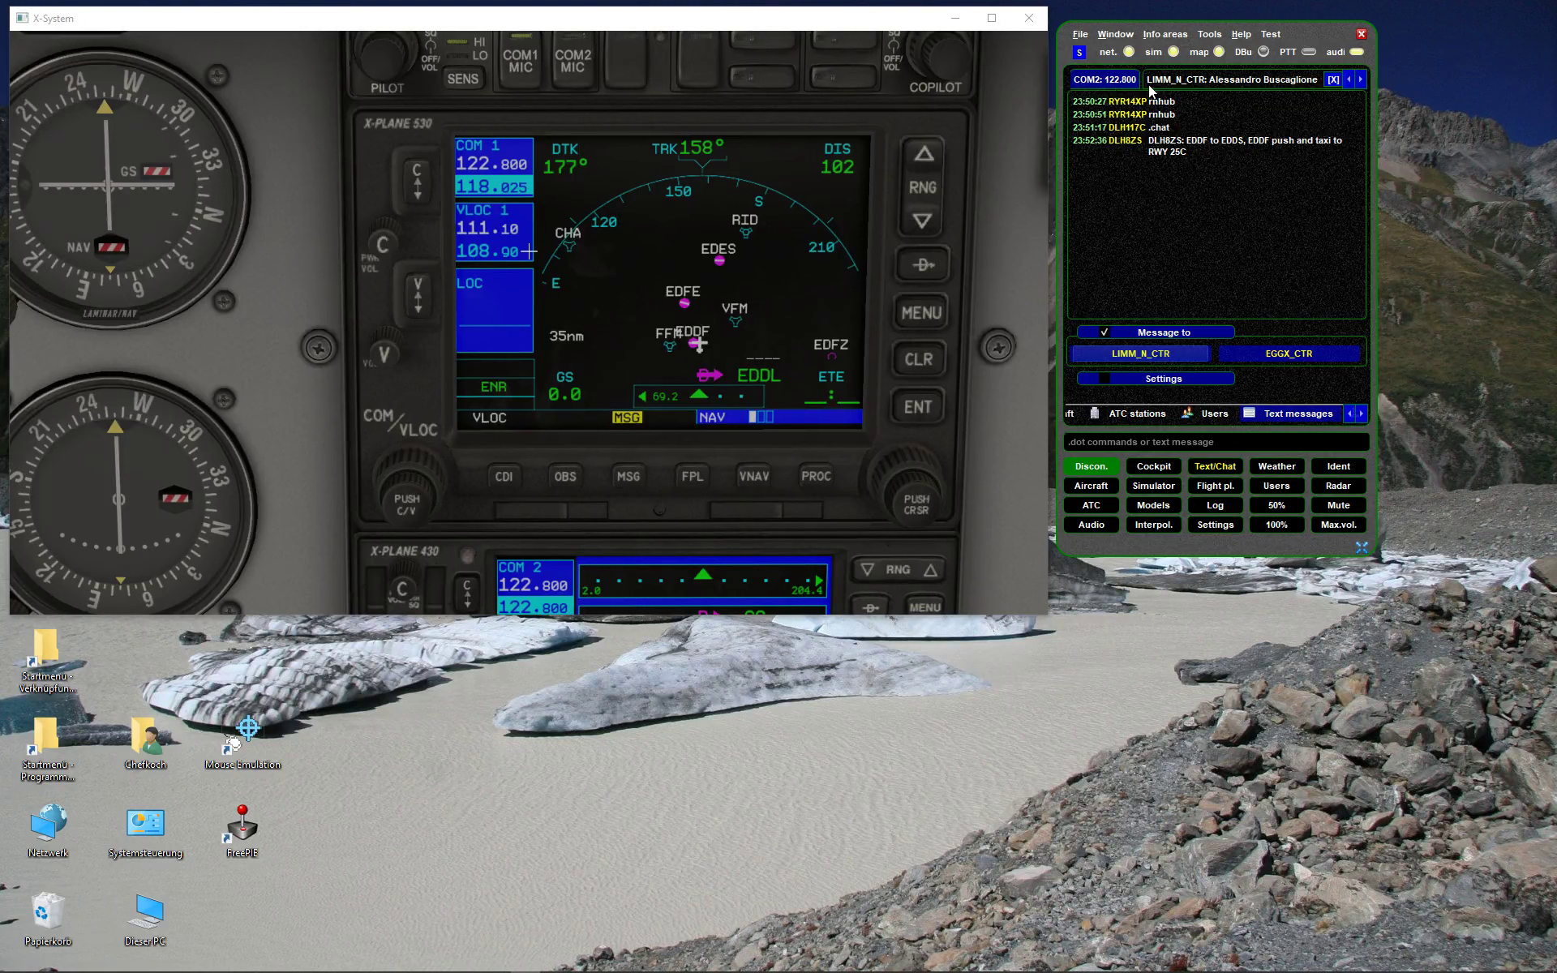
pyautogui.click(1225, 81)
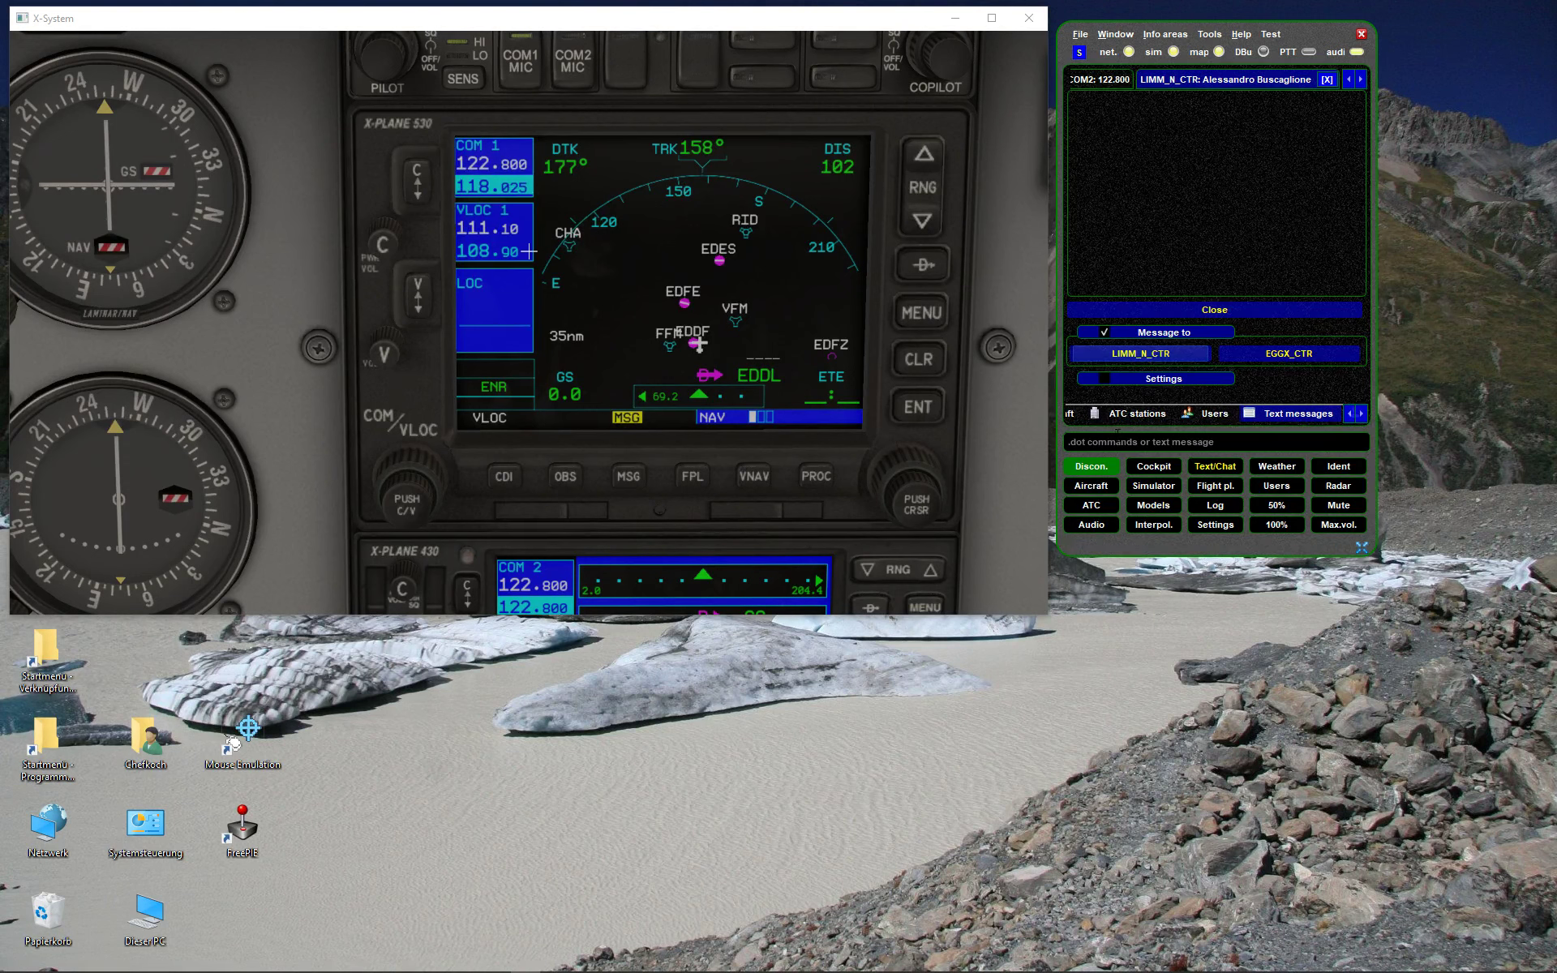
pyautogui.write('Hi there, who')
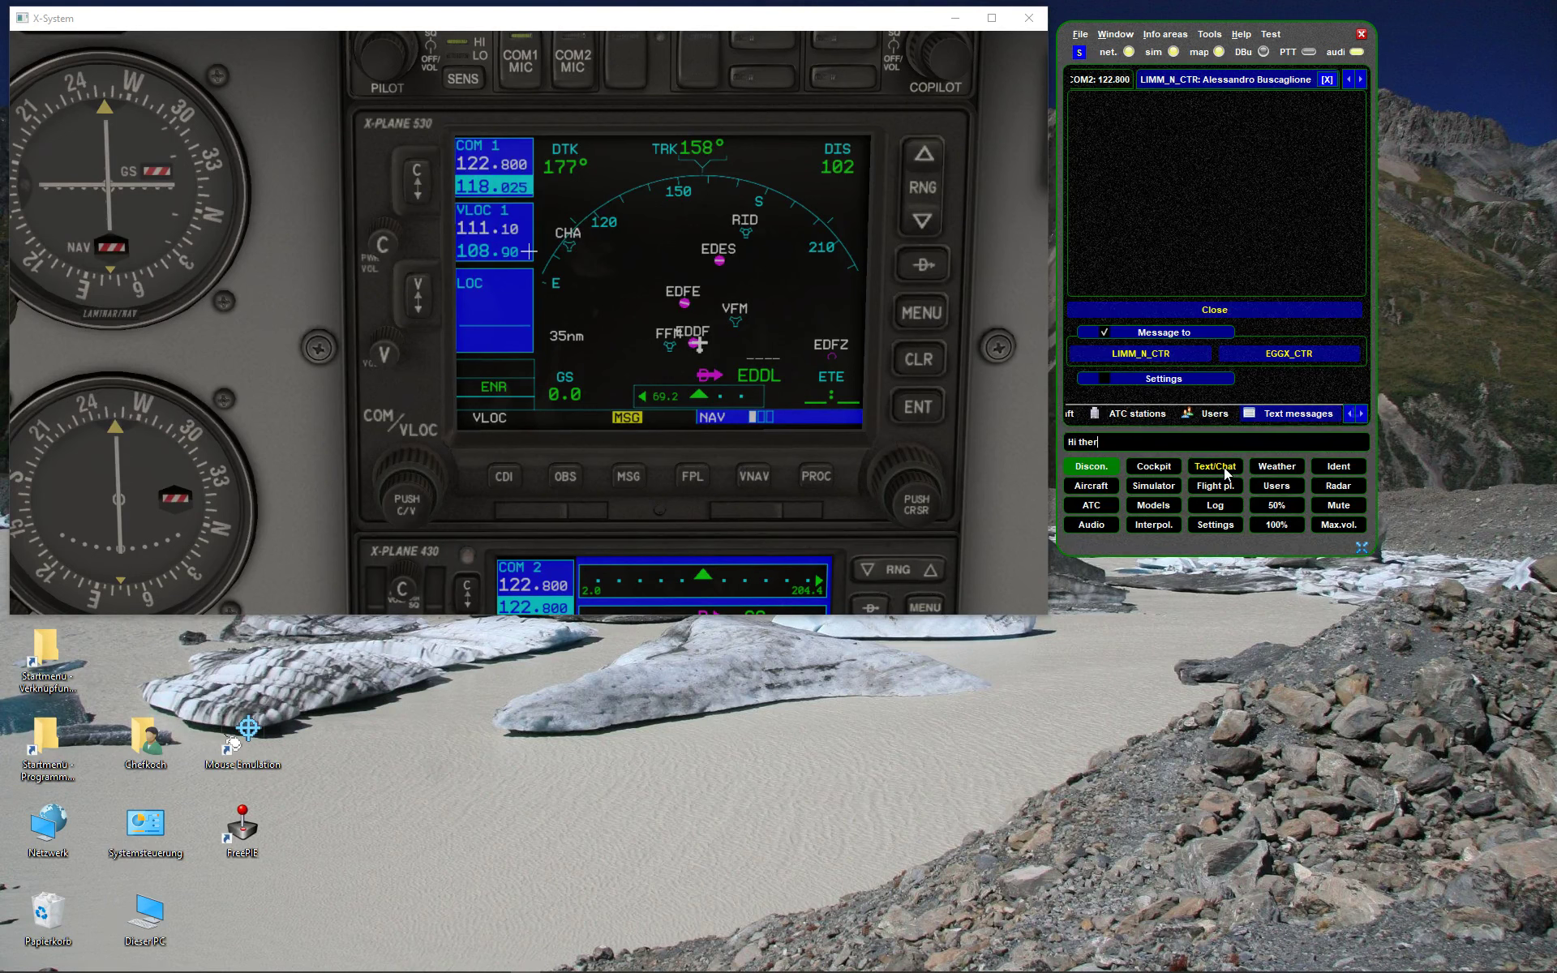
pyautogui.press('BackSpace')
pyautogui.press('BackSpace')
pyautogui.press('BackSpace')
pyautogui.write('how are you etc.')
pyautogui.press('Return')
pyautogui.click(1326, 79)
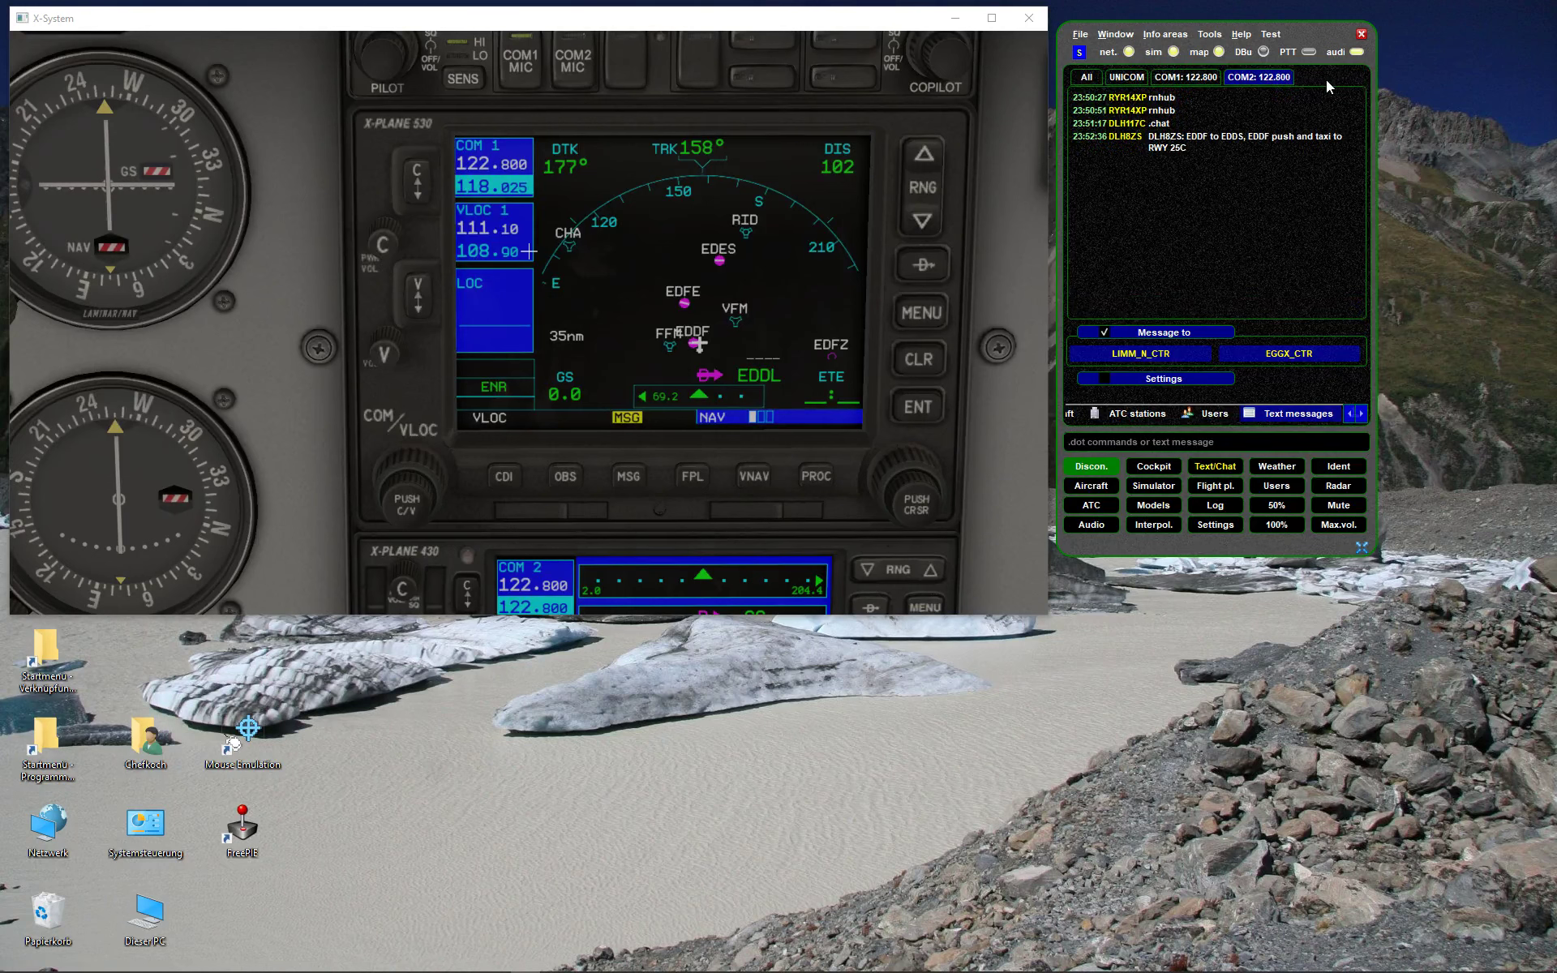
# - On the COM1 122.800 tab, hide the Message to list and expand the Overlay settings
pyautogui.click(1184, 76)
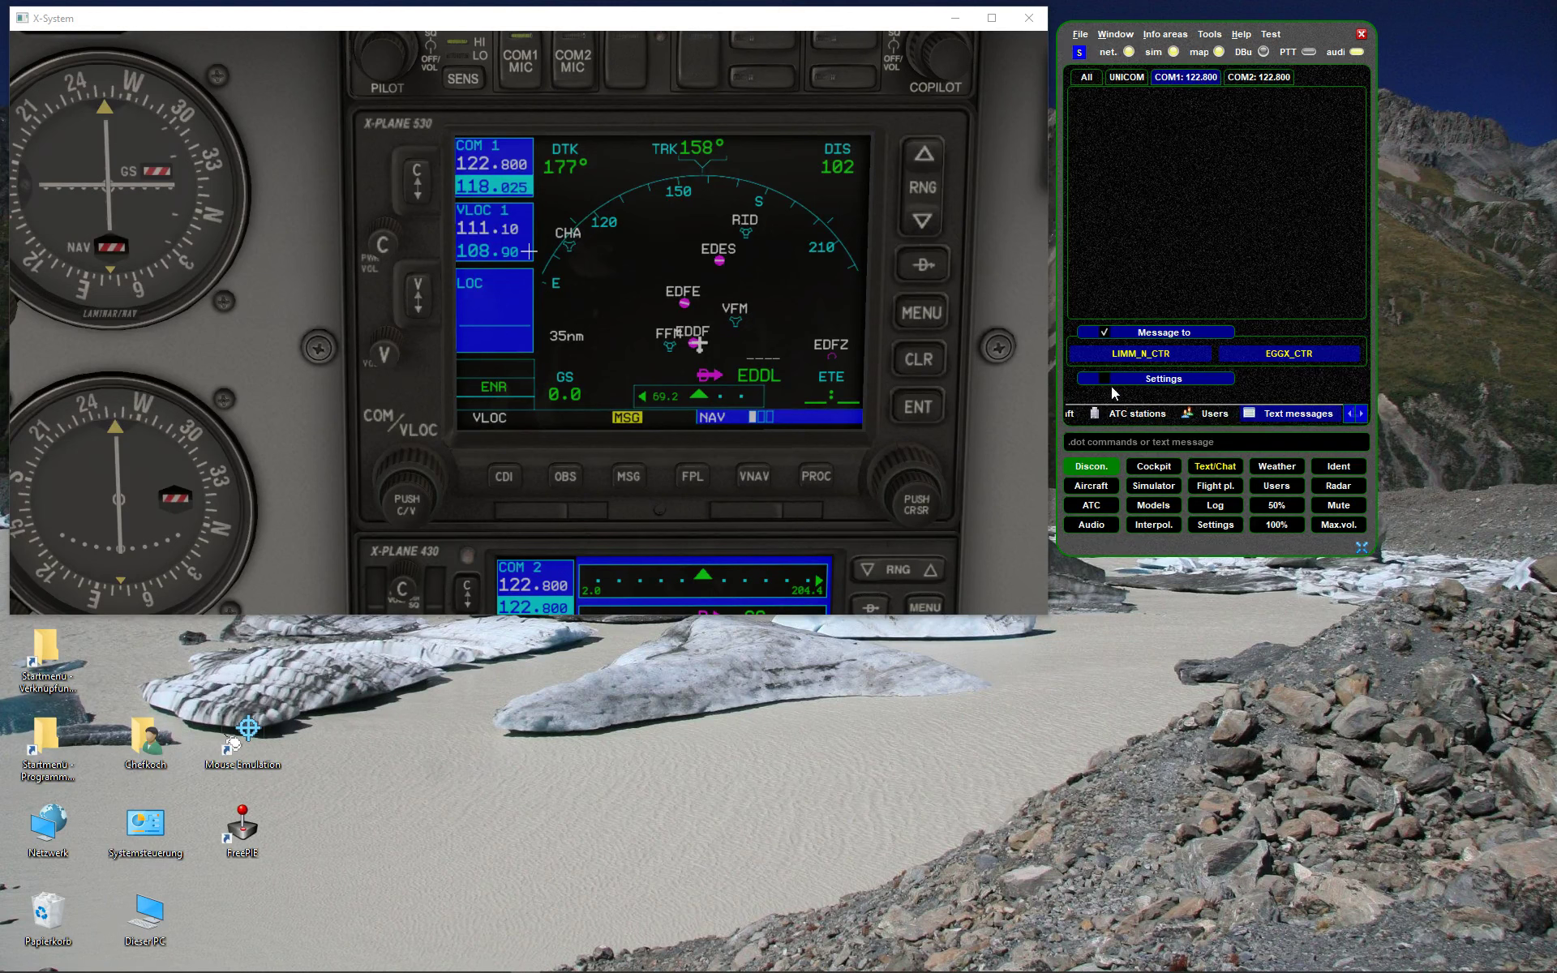
pyautogui.click(1104, 332)
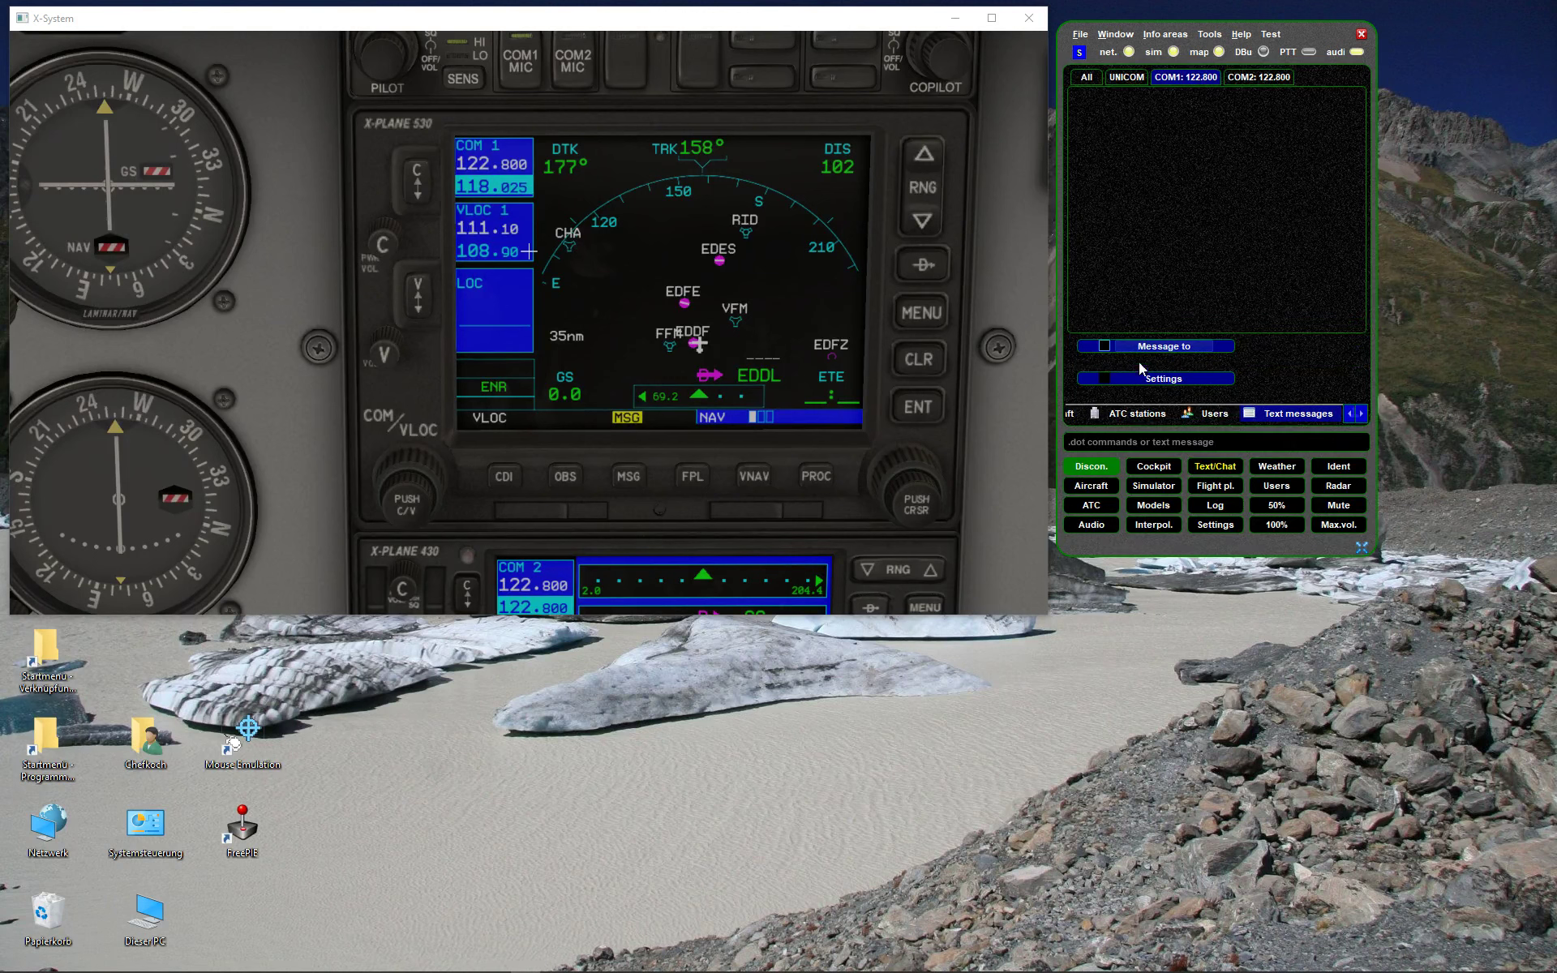
pyautogui.click(1106, 378)
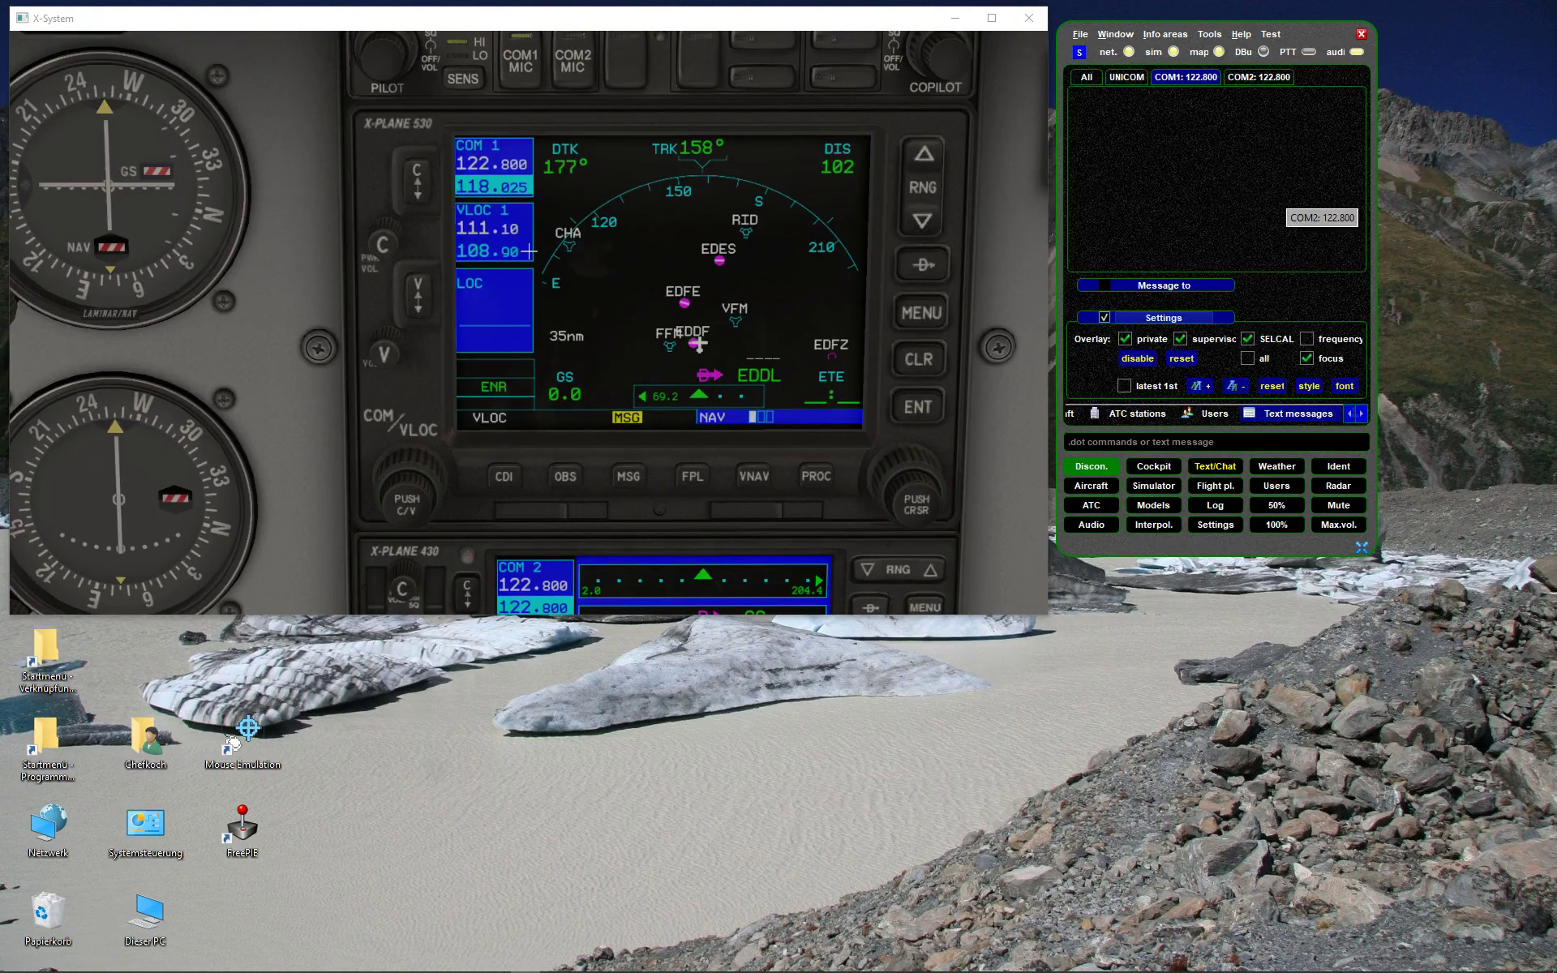
pyautogui.click(1154, 485)
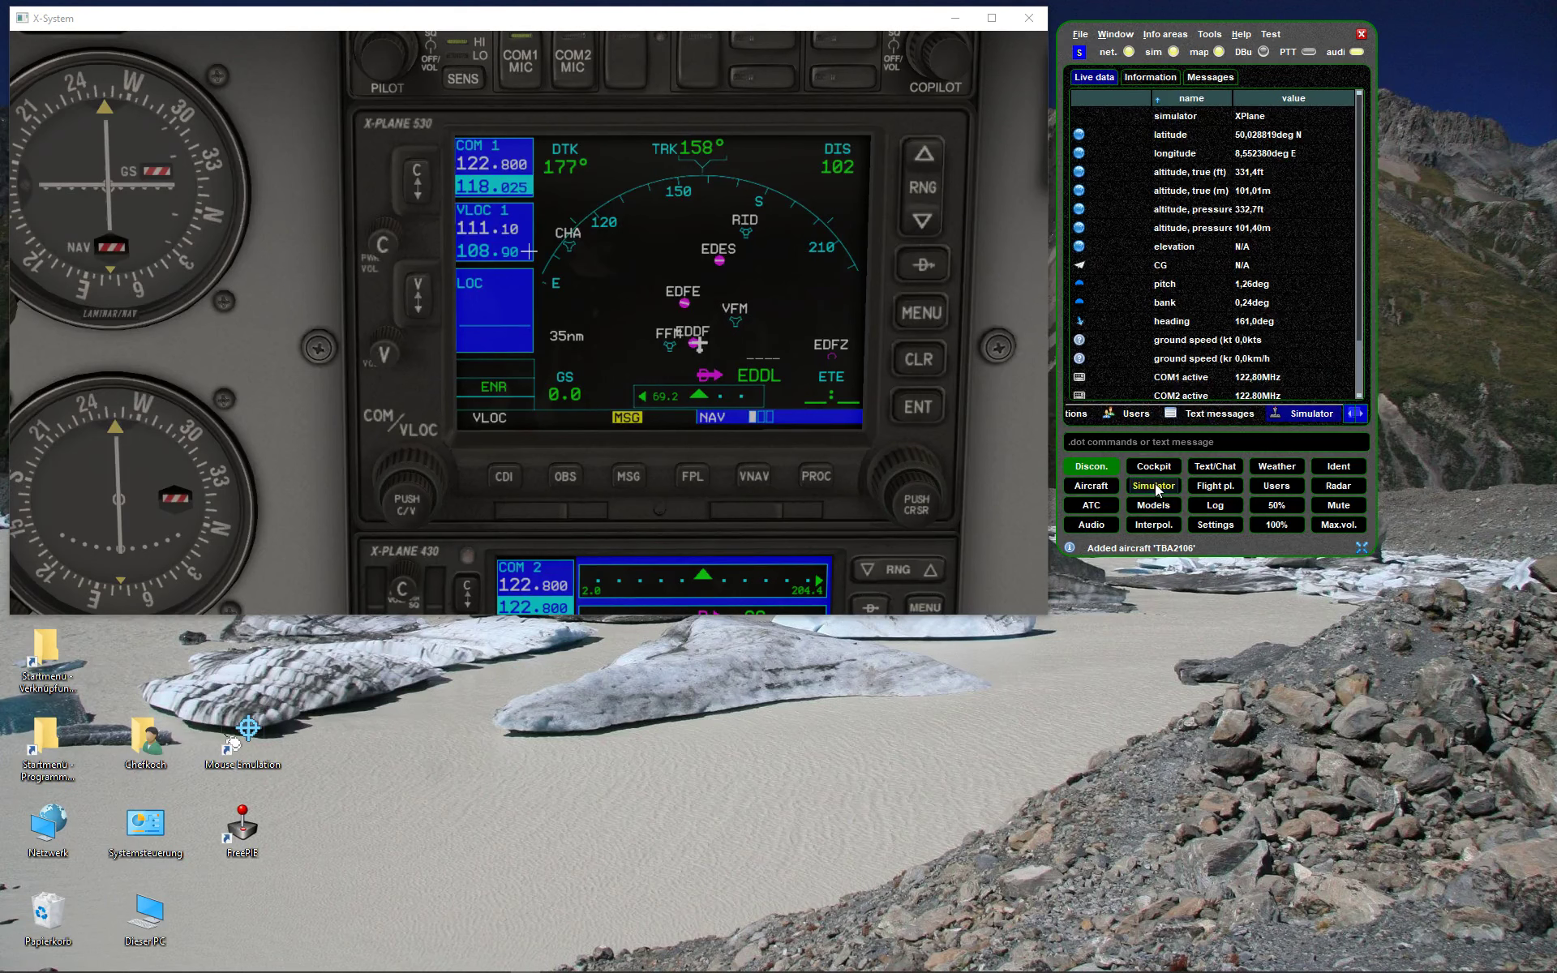
pyautogui.click(1090, 524)
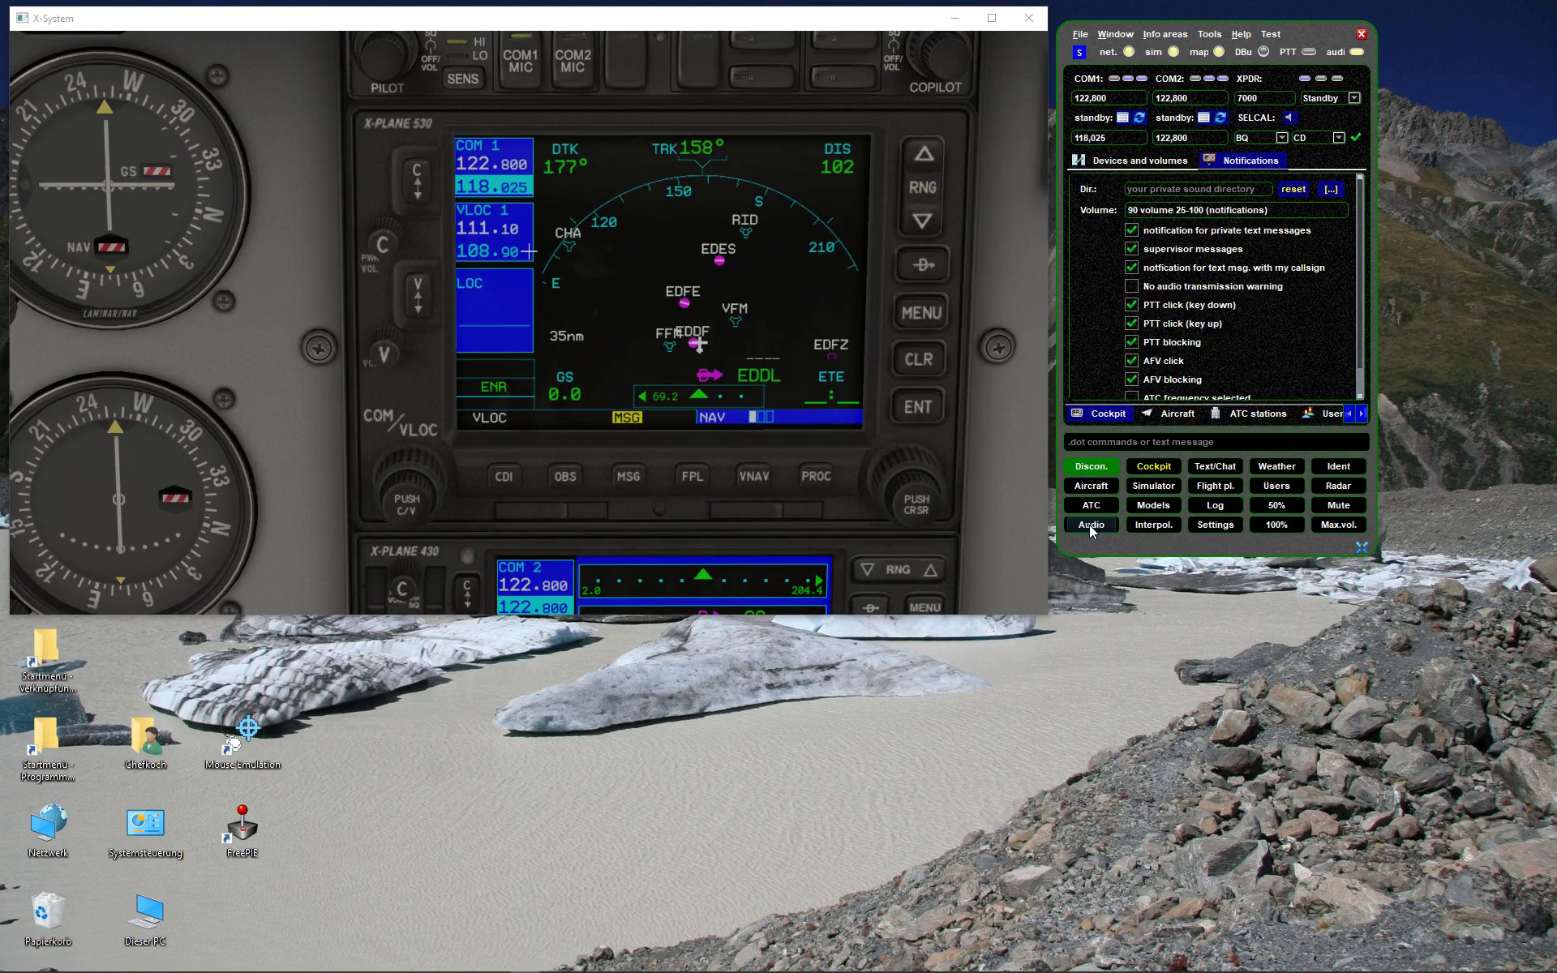
pyautogui.click(1213, 466)
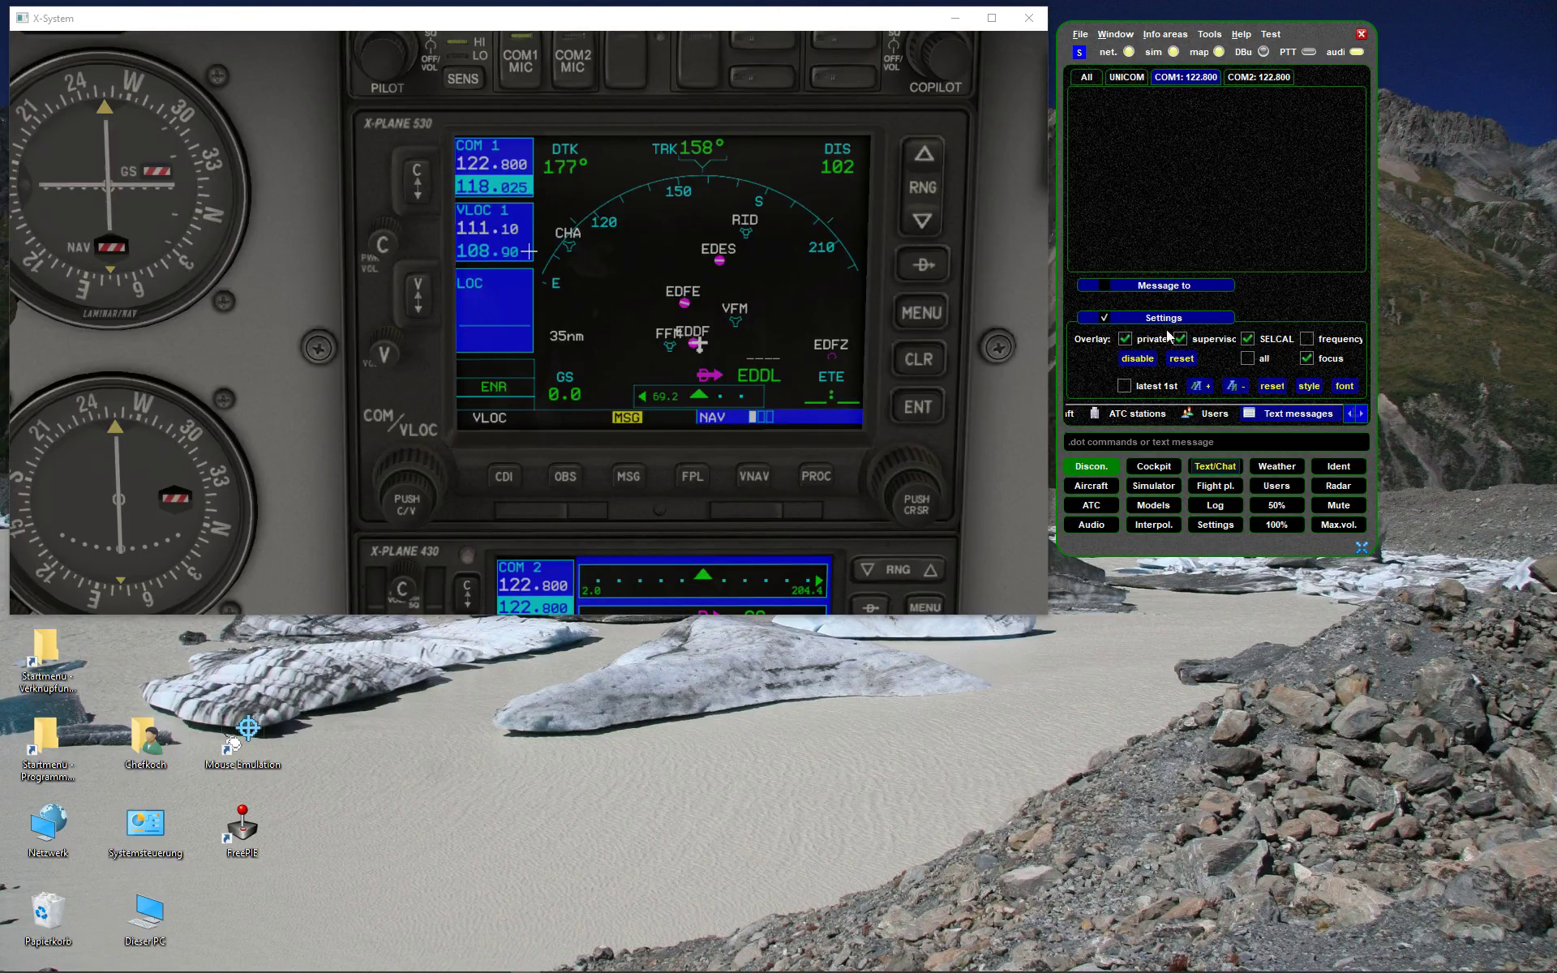
pyautogui.click(1308, 341)
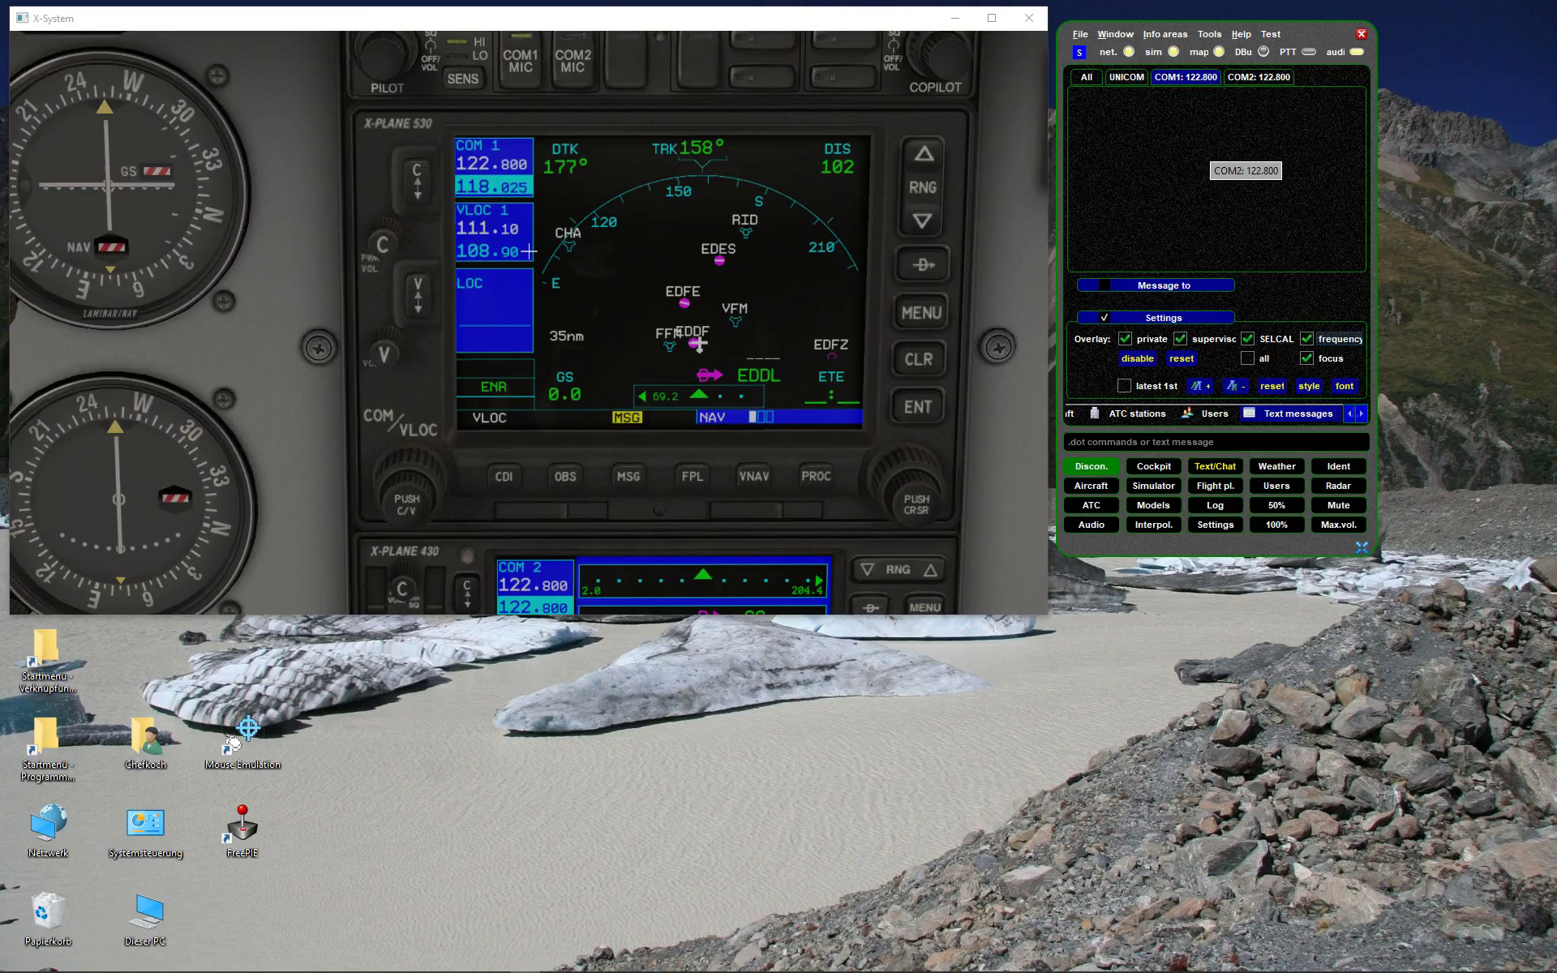
pyautogui.click(1222, 465)
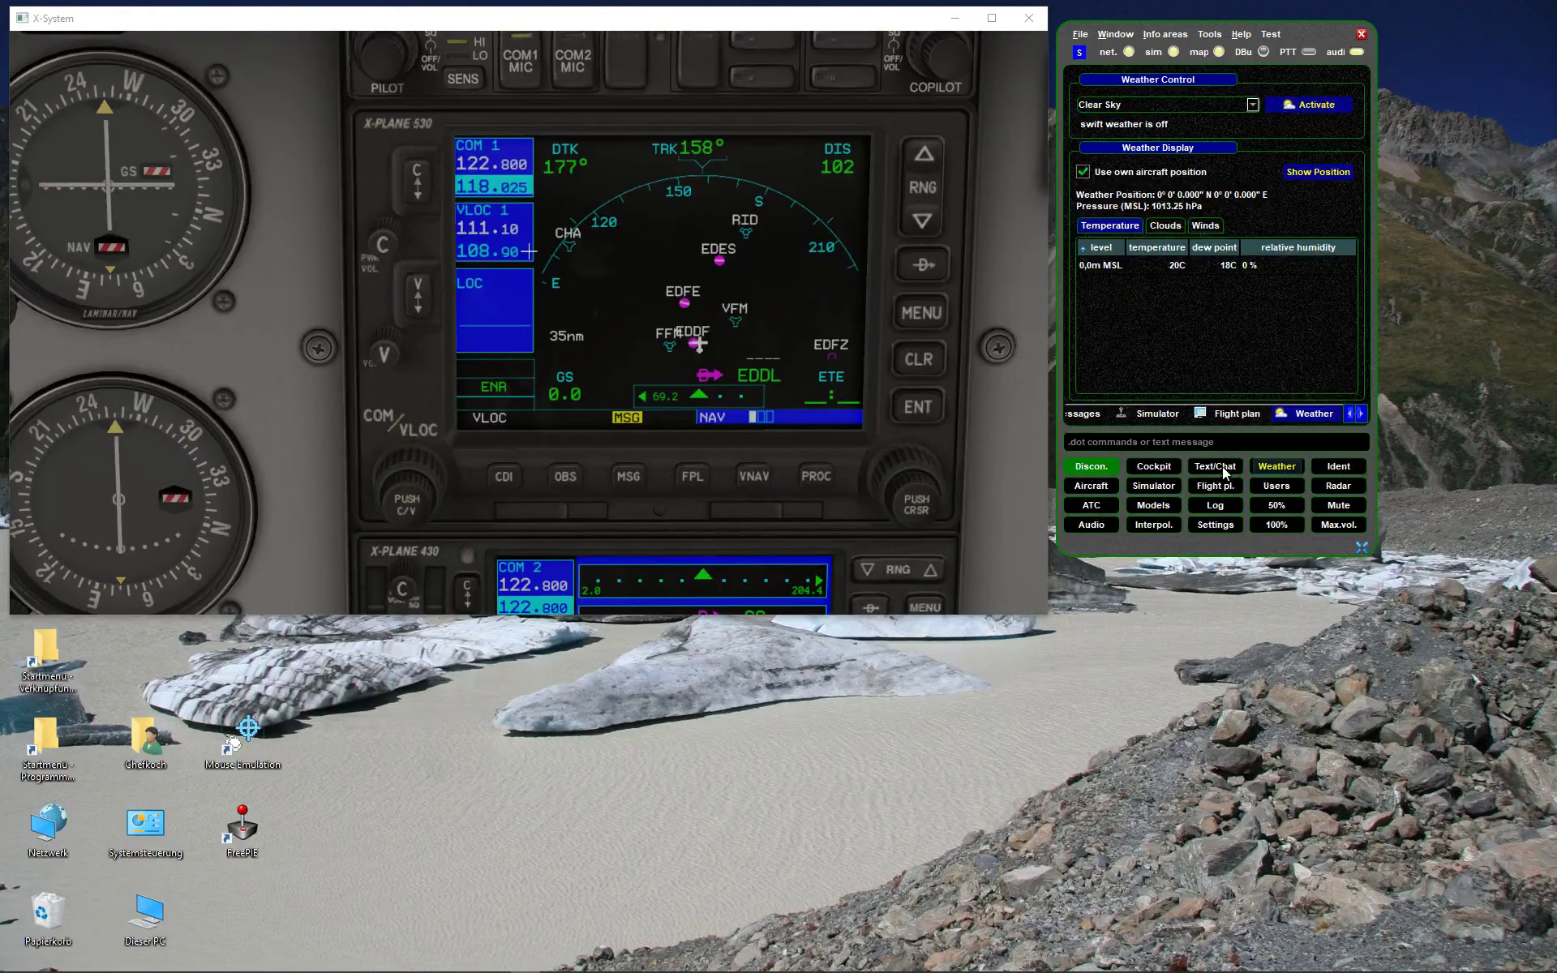
pyautogui.click(1223, 465)
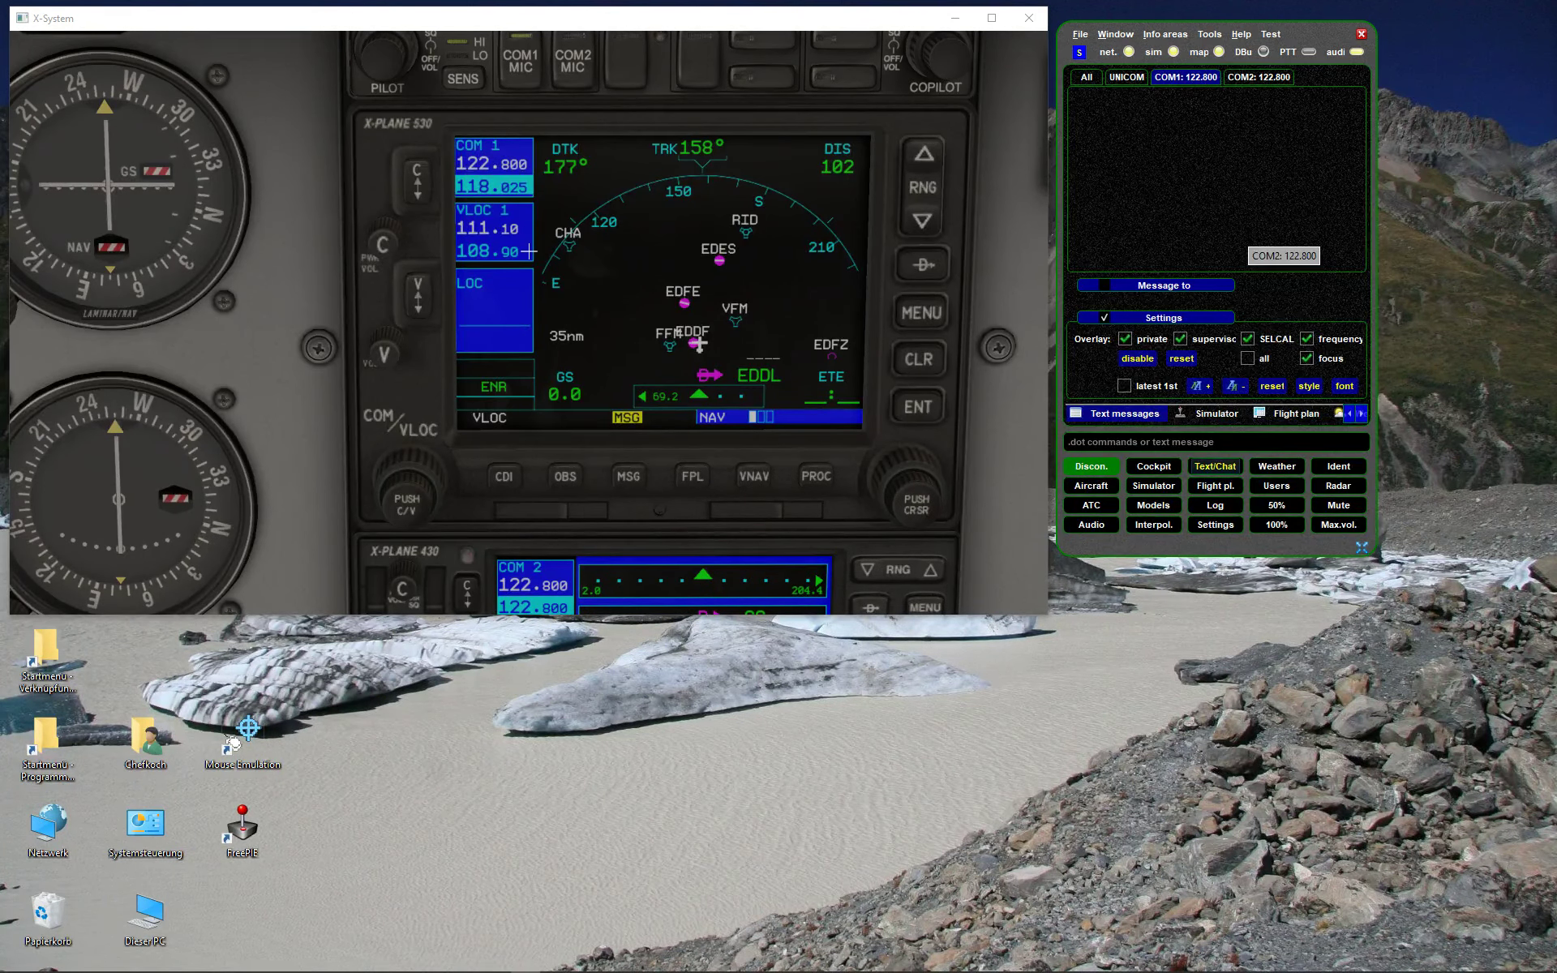
pyautogui.click(1307, 339)
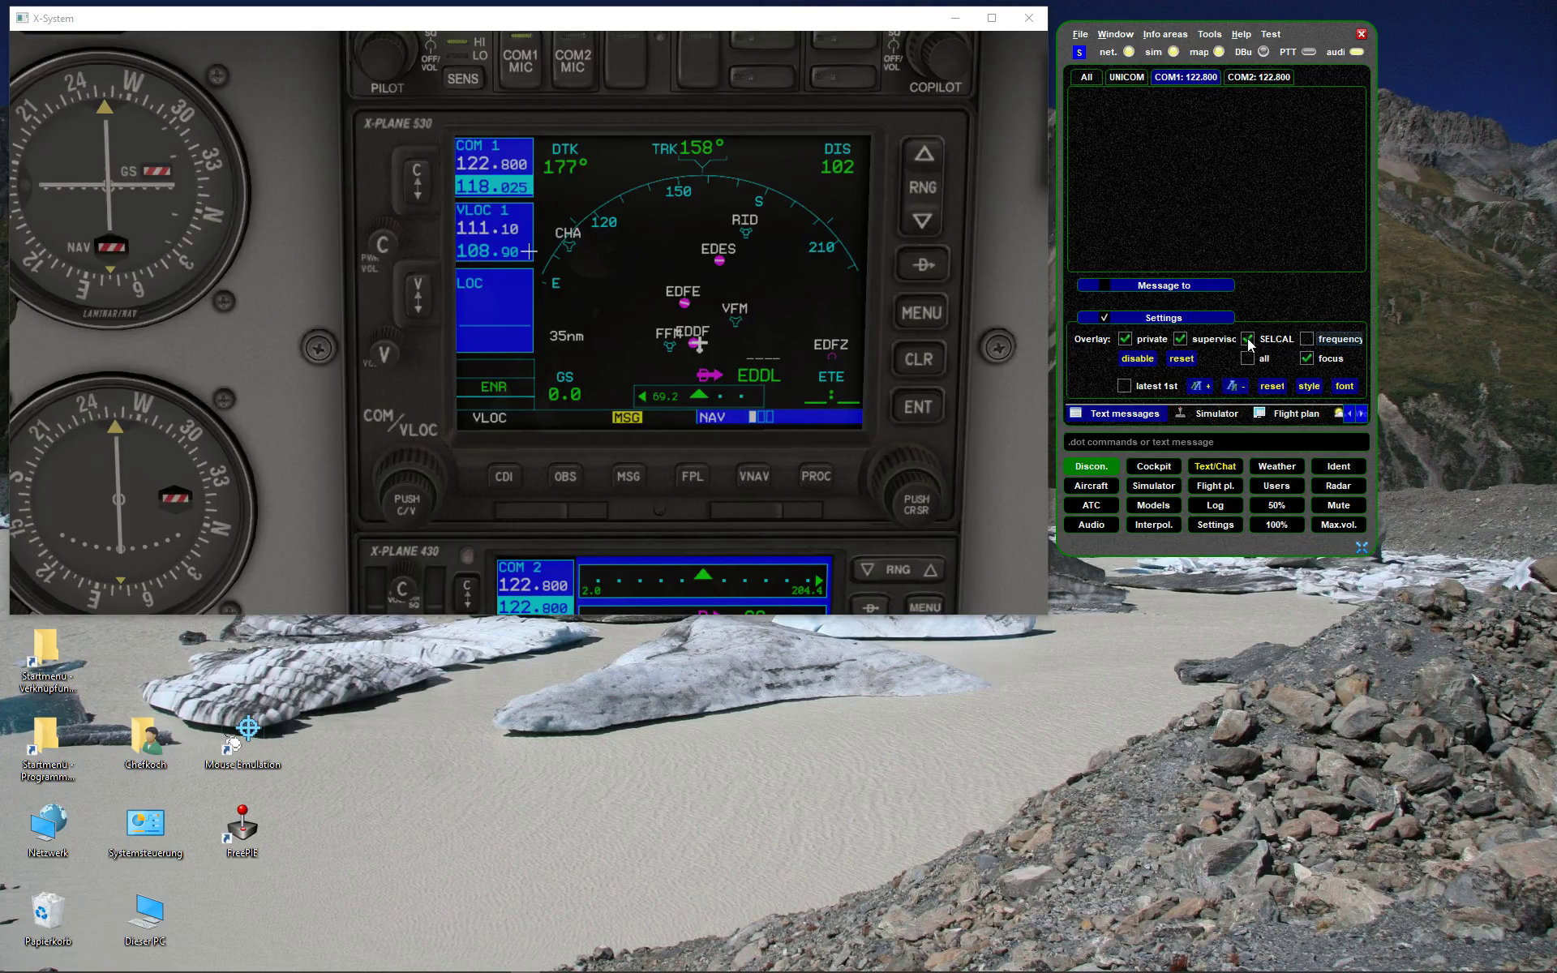
pyautogui.click(1104, 317)
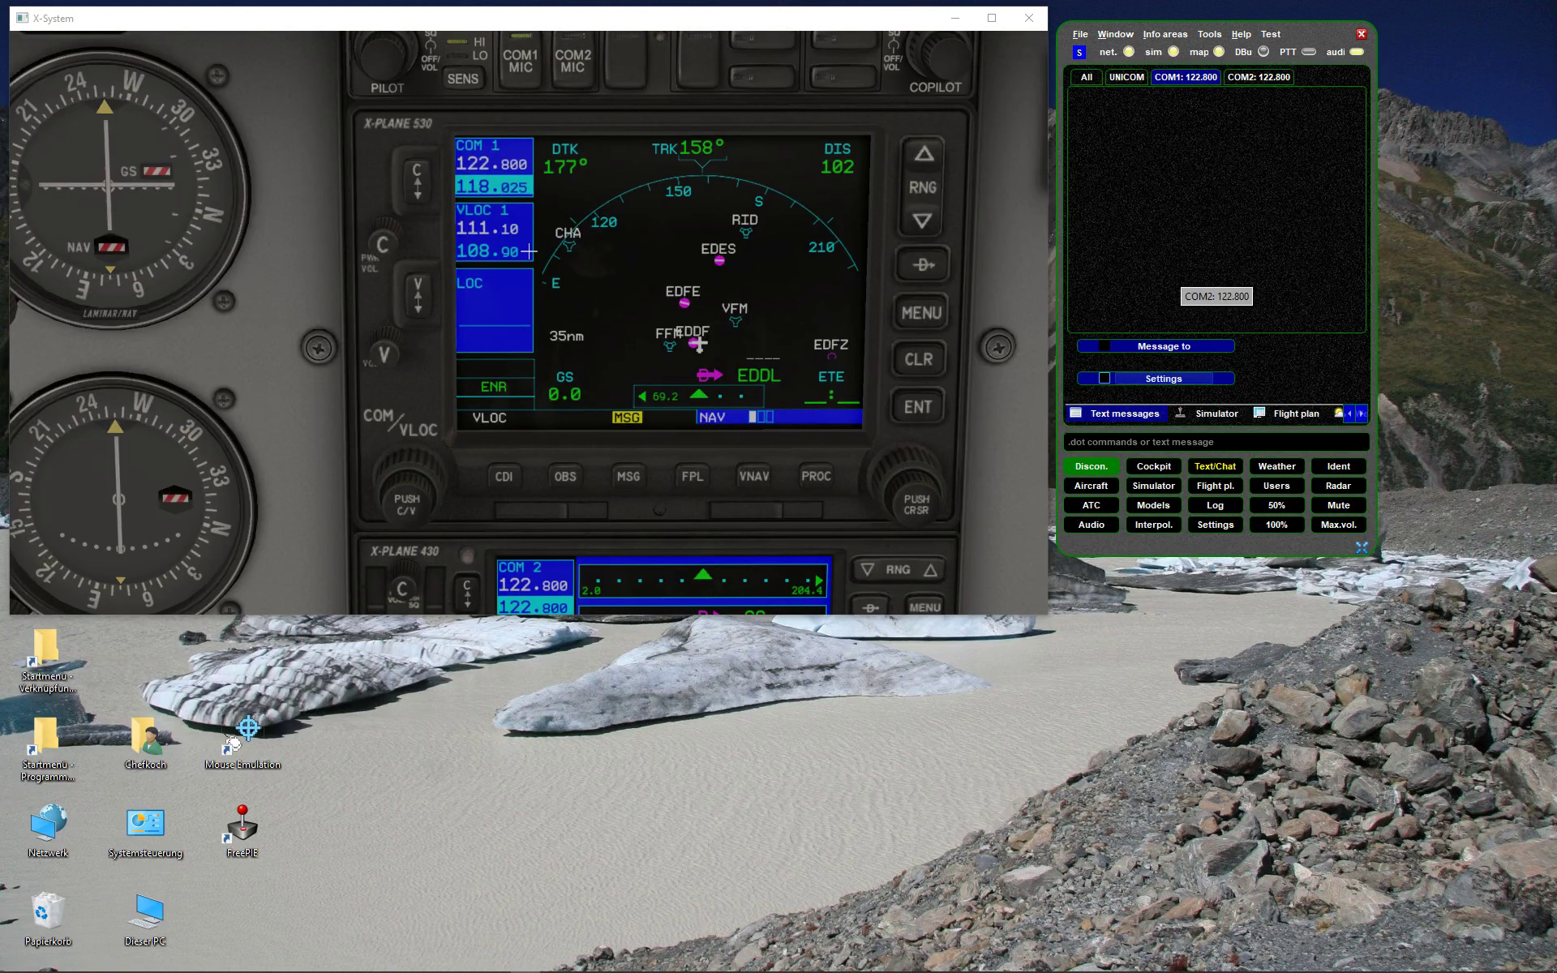
# - Open Aircraft in range, select GFA016, and move and enlarge the panel to show more columns
pyautogui.click(1091, 486)
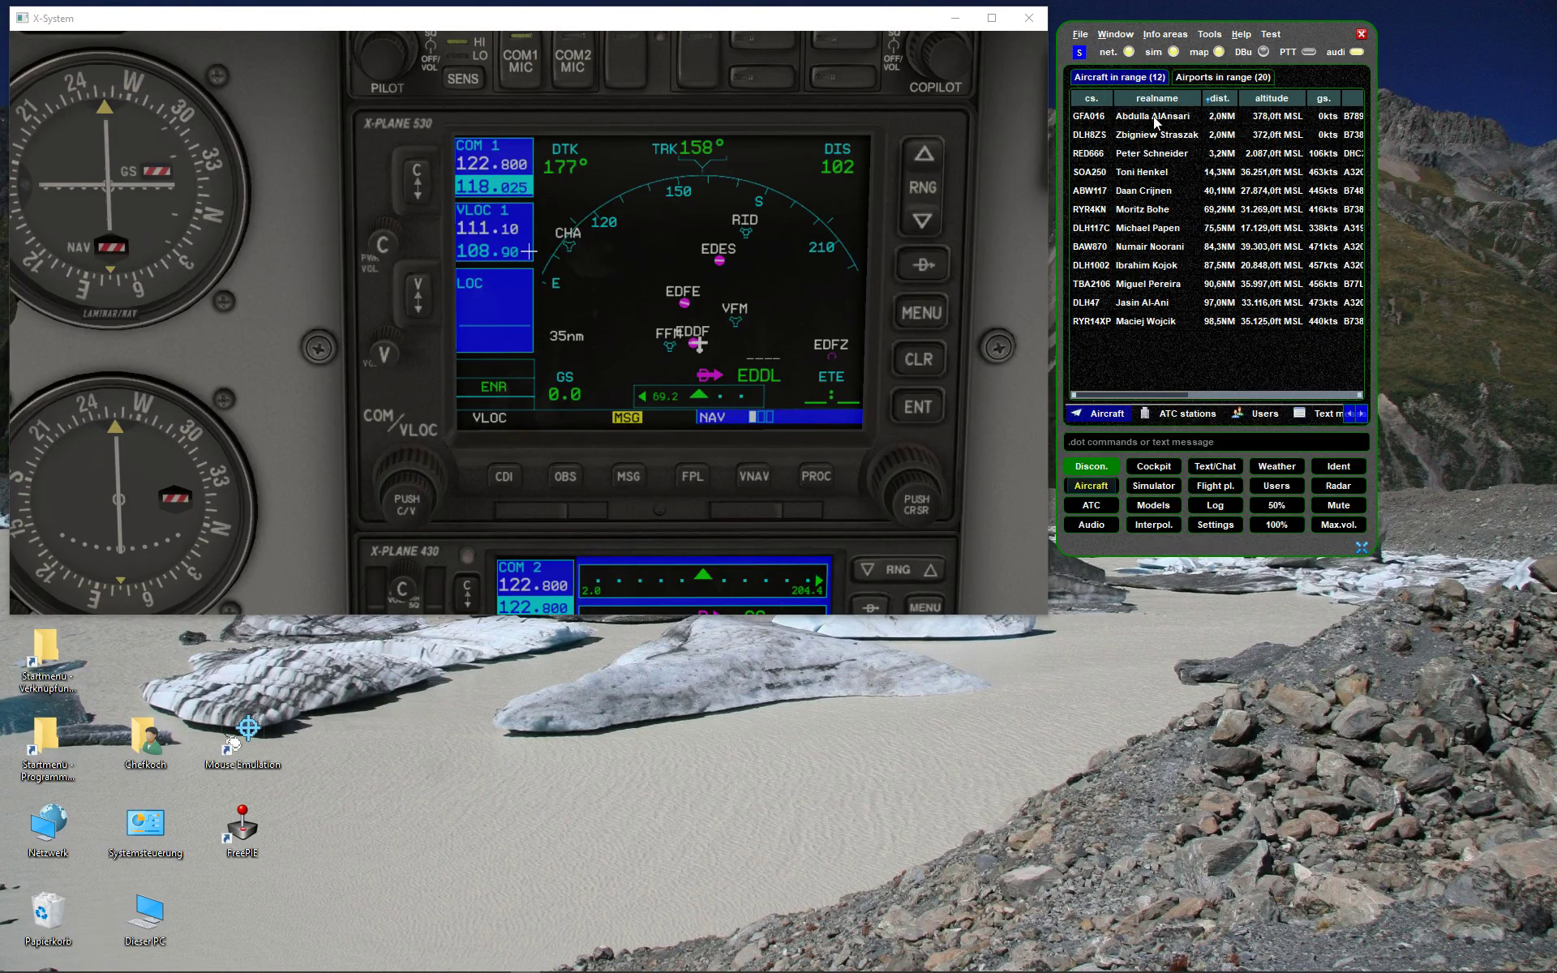
pyautogui.moveTo(1130, 120); pyautogui.dragTo(1093, 324)
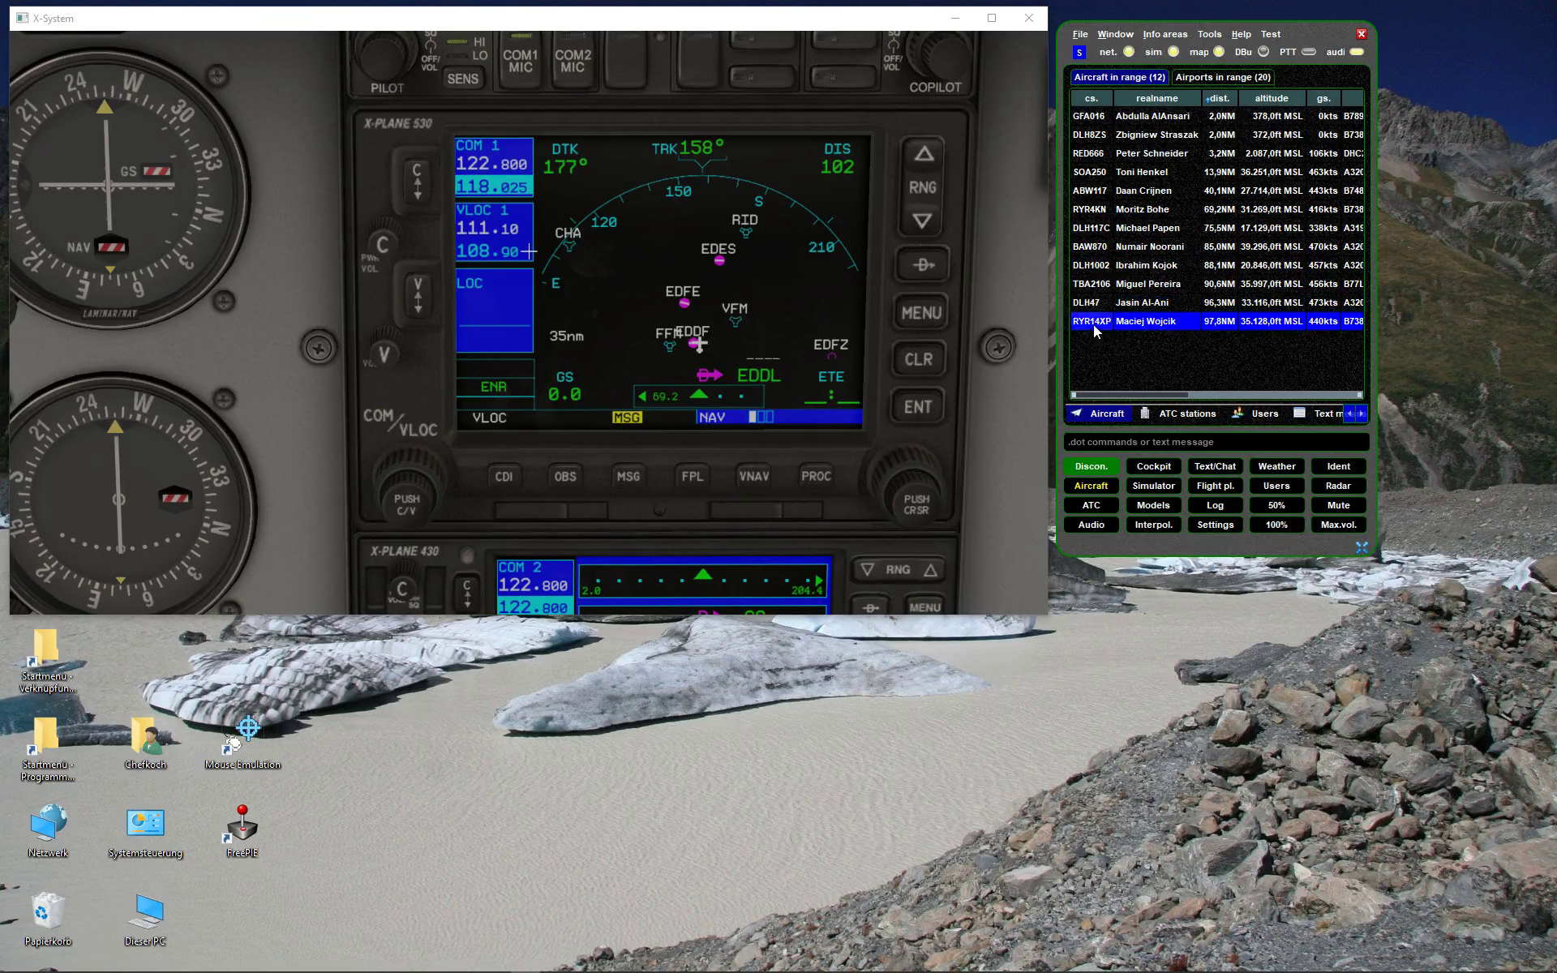
pyautogui.click(1095, 120)
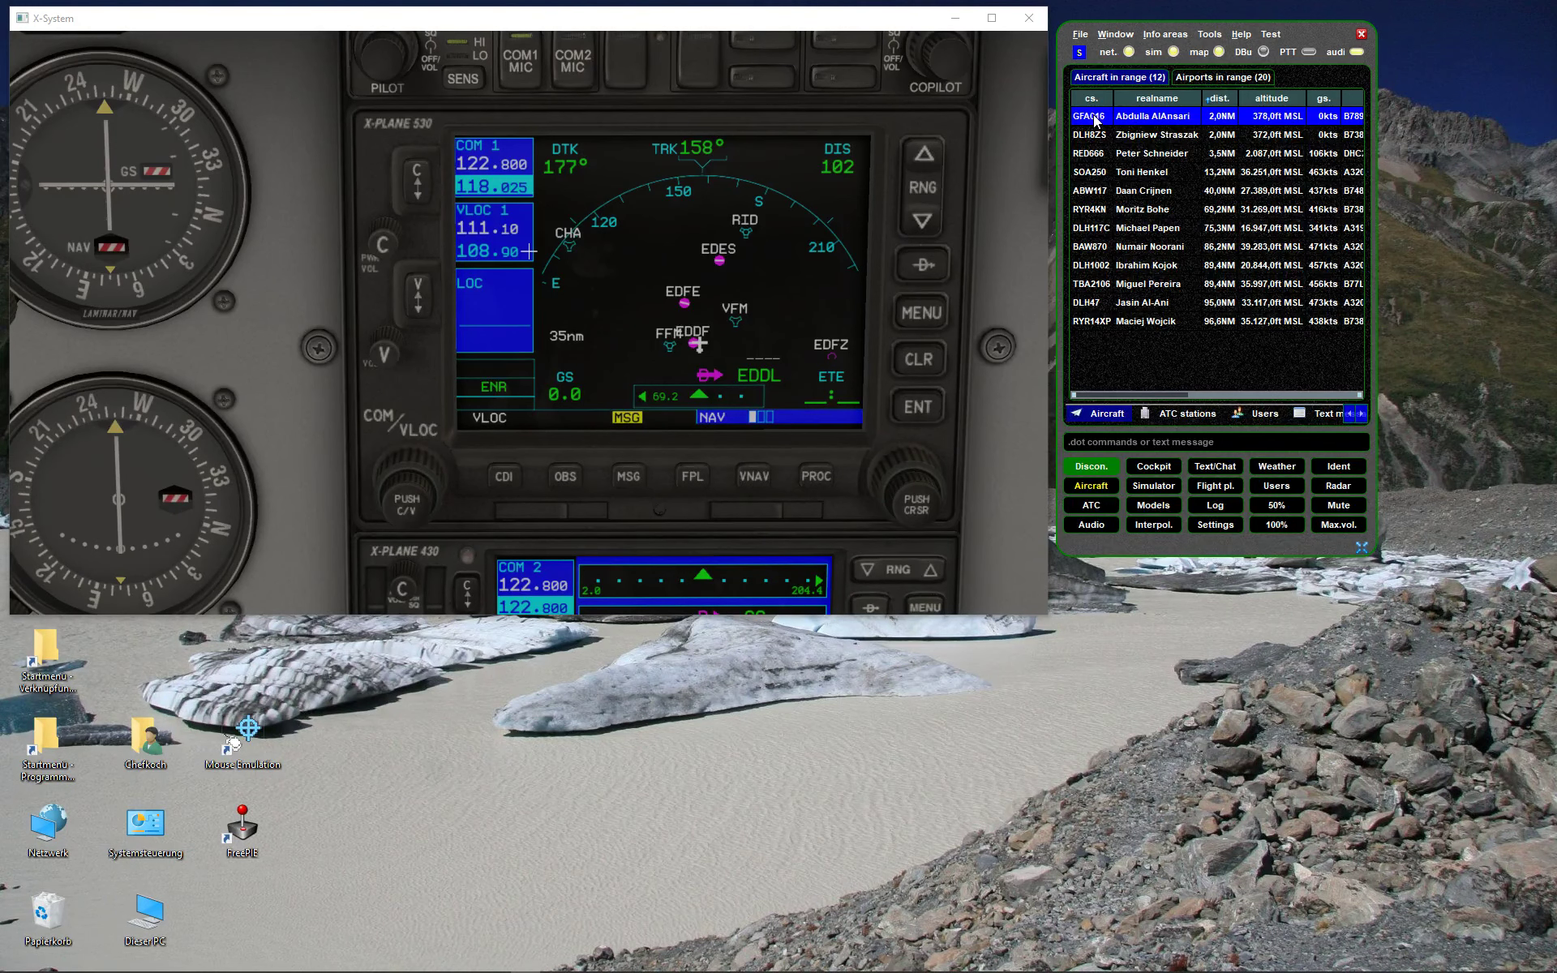
pyautogui.moveTo(1290, 32); pyautogui.dragTo(867, 20)
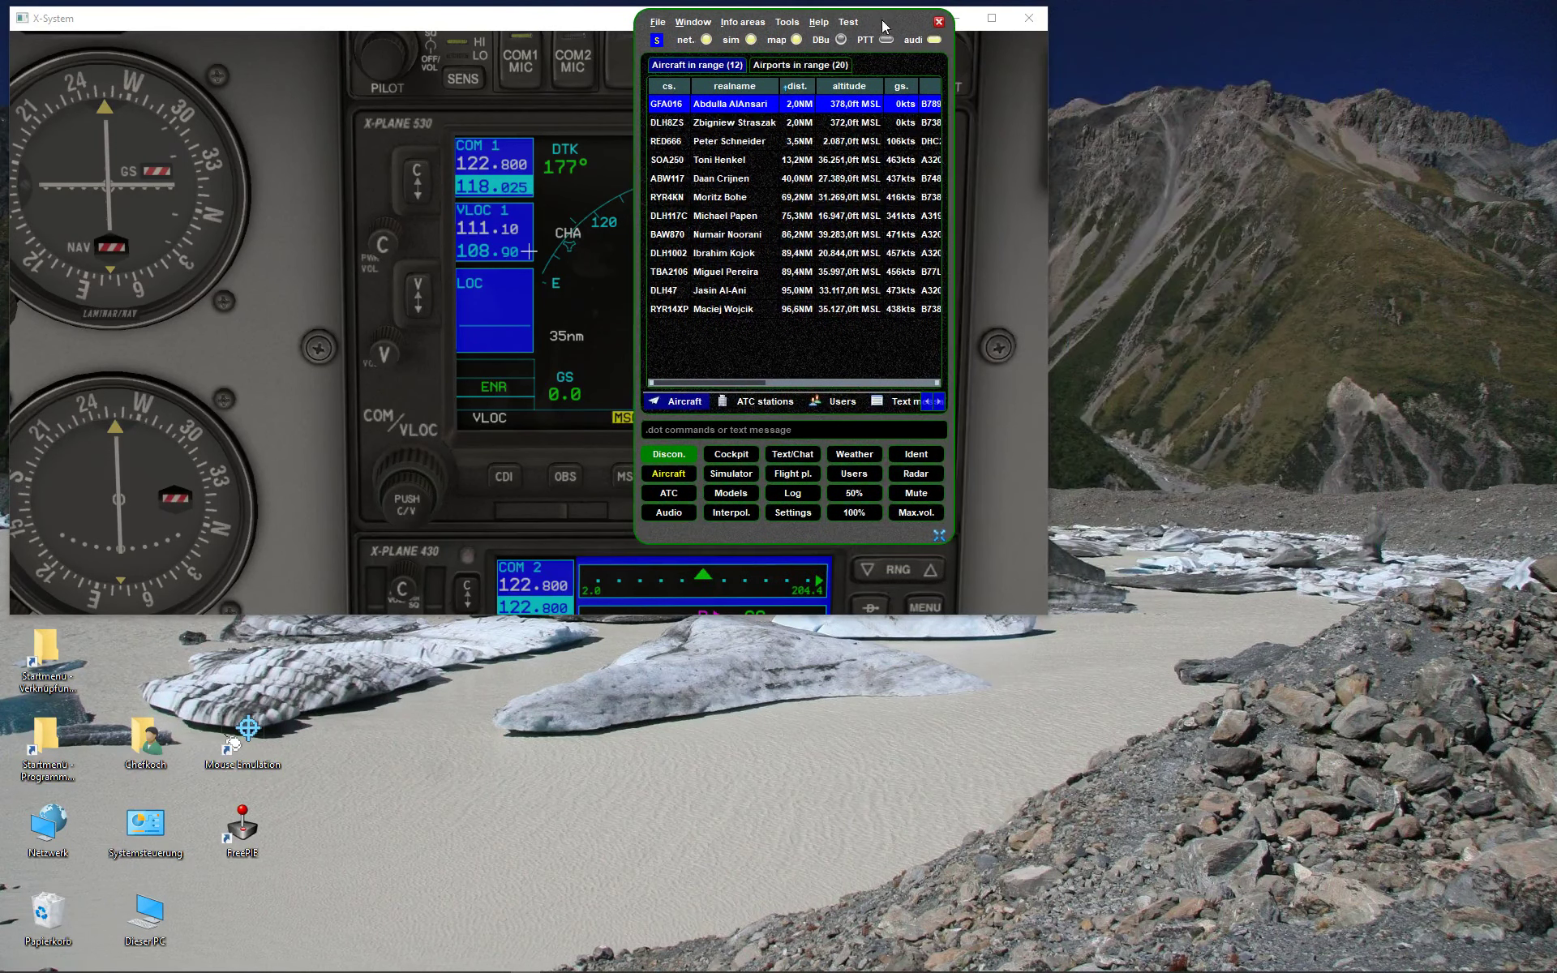
pyautogui.moveTo(950, 545); pyautogui.dragTo(1415, 547)
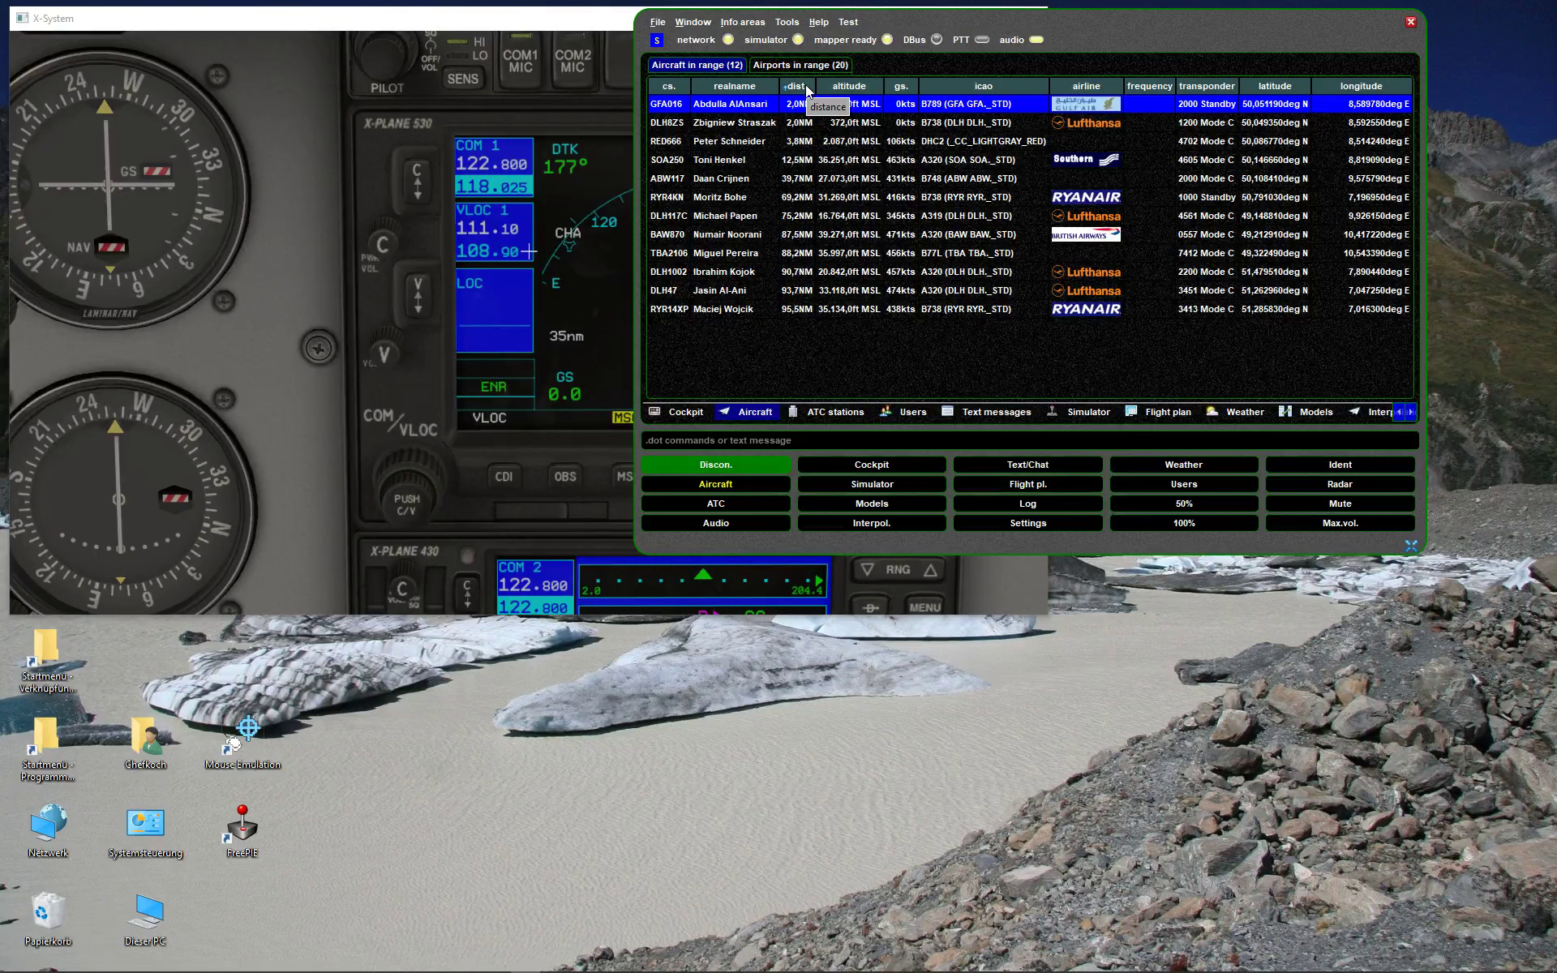
pyautogui.click(670, 126)
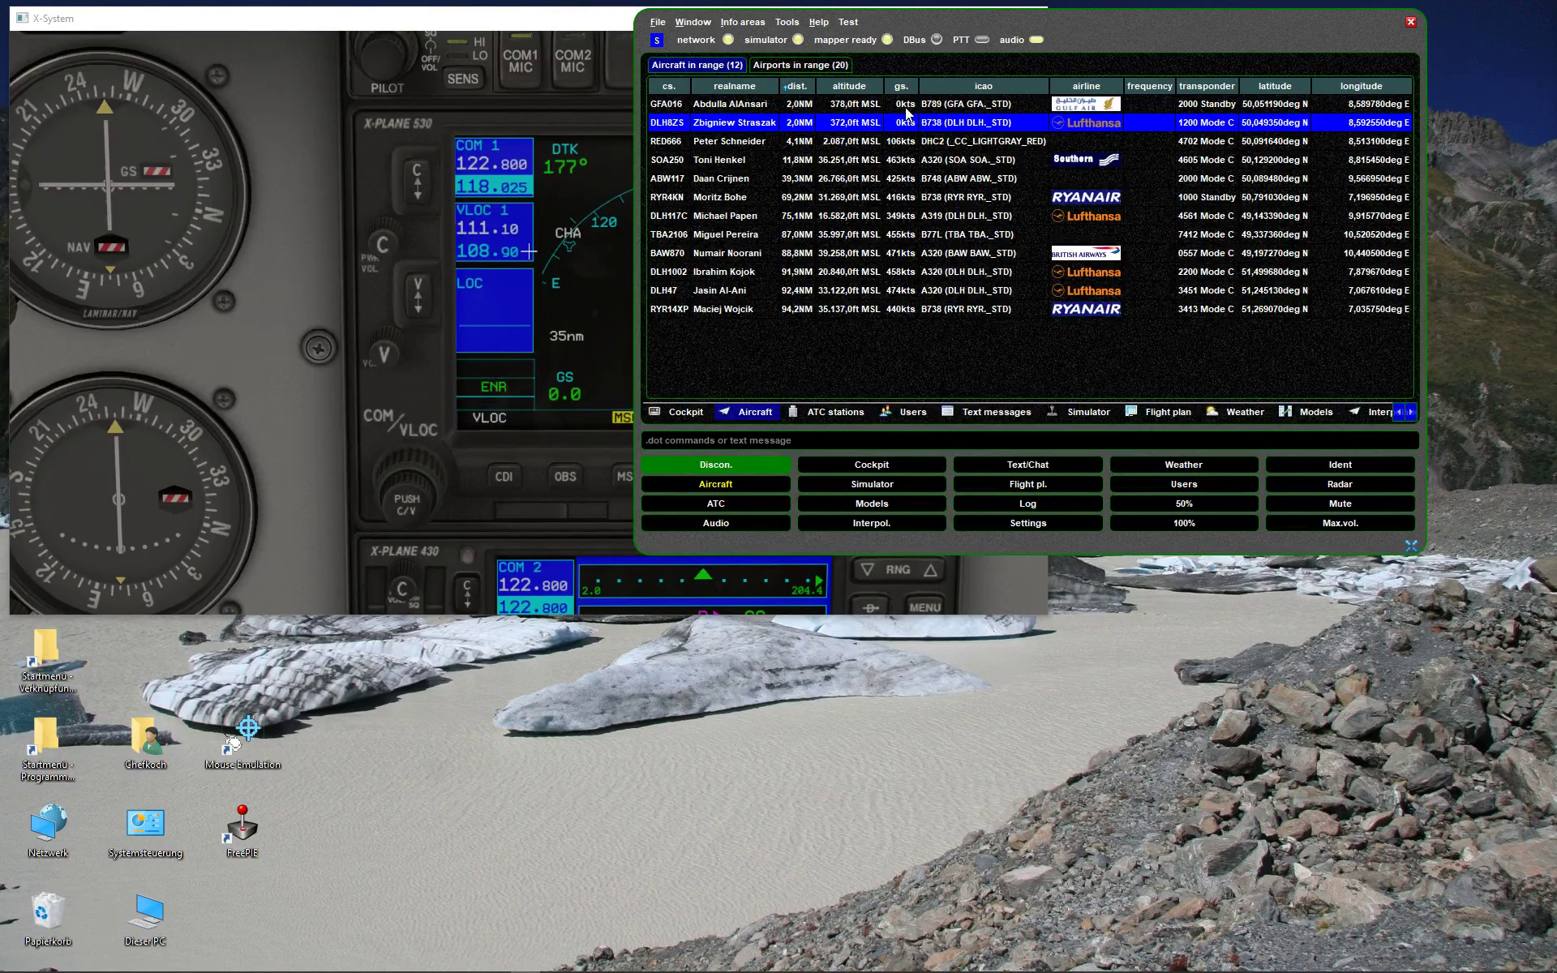
pyautogui.click(732, 106)
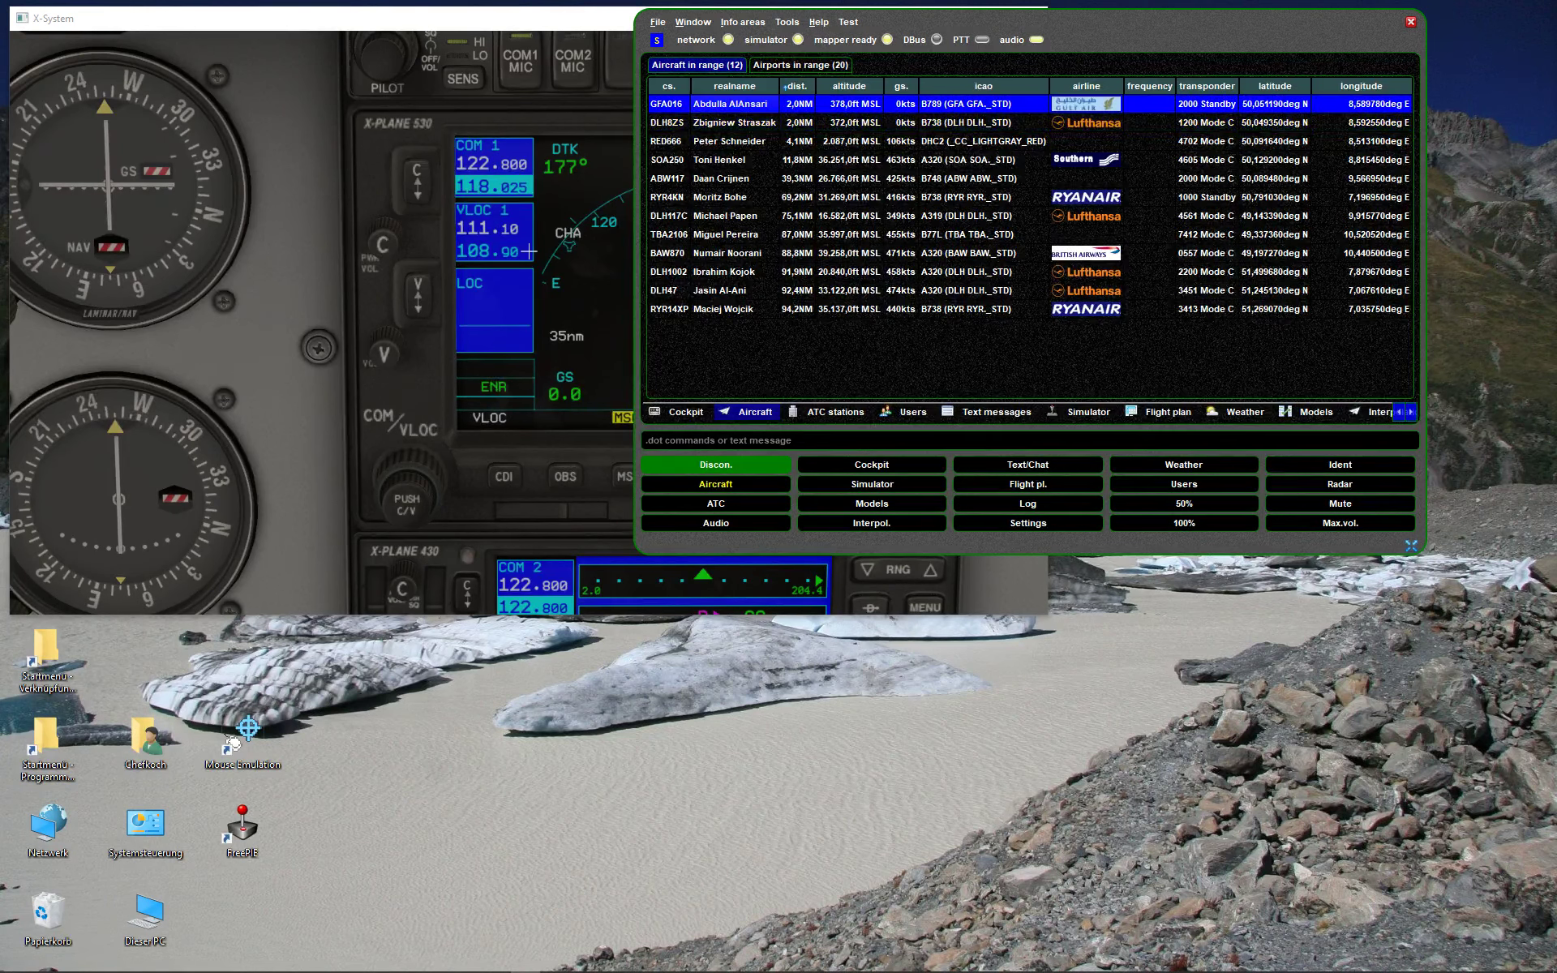
# - Use Display and render models > Follow in simulator so X-Plane's camera tracks GFA016
pyautogui.rightClick(738, 105)
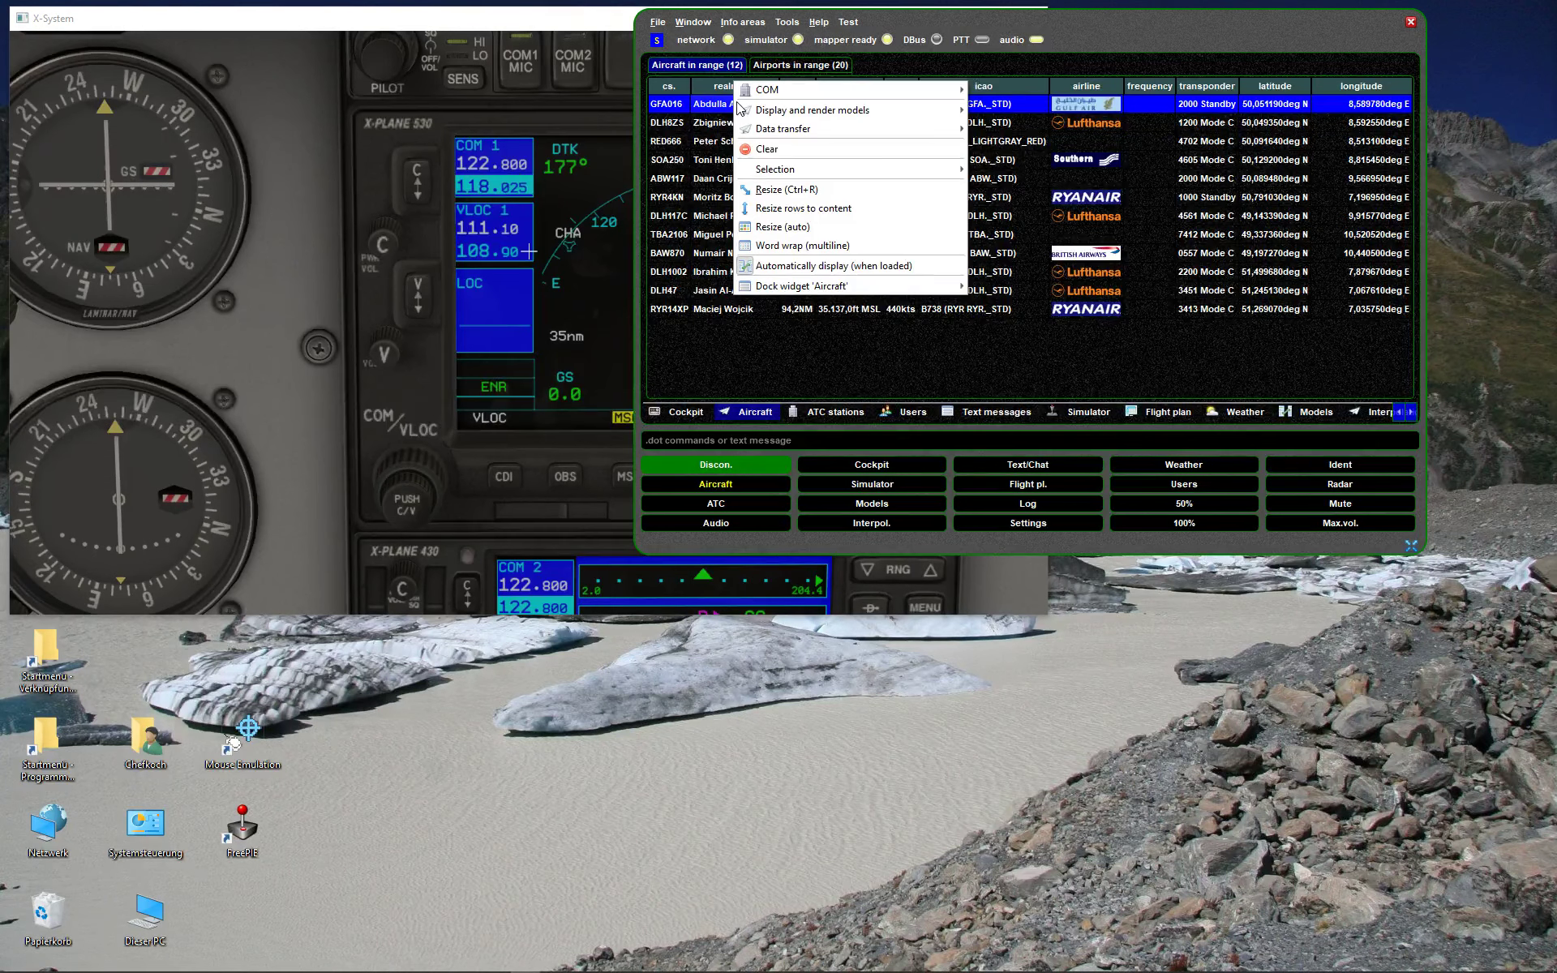
pyautogui.moveTo(753, 113)
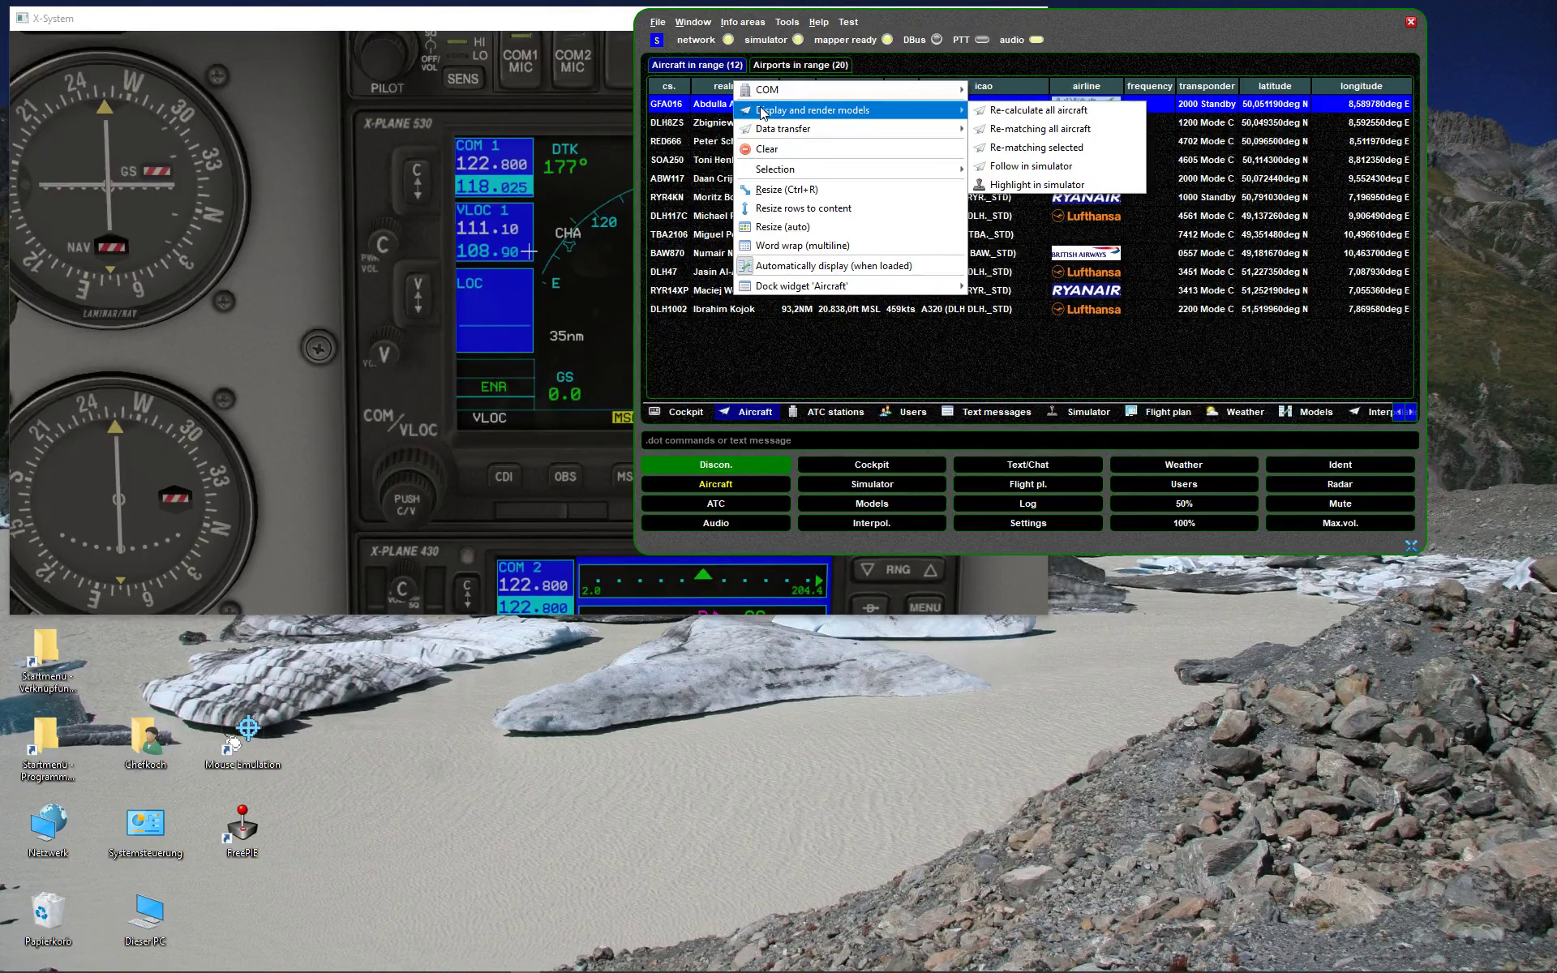
pyautogui.click(1049, 168)
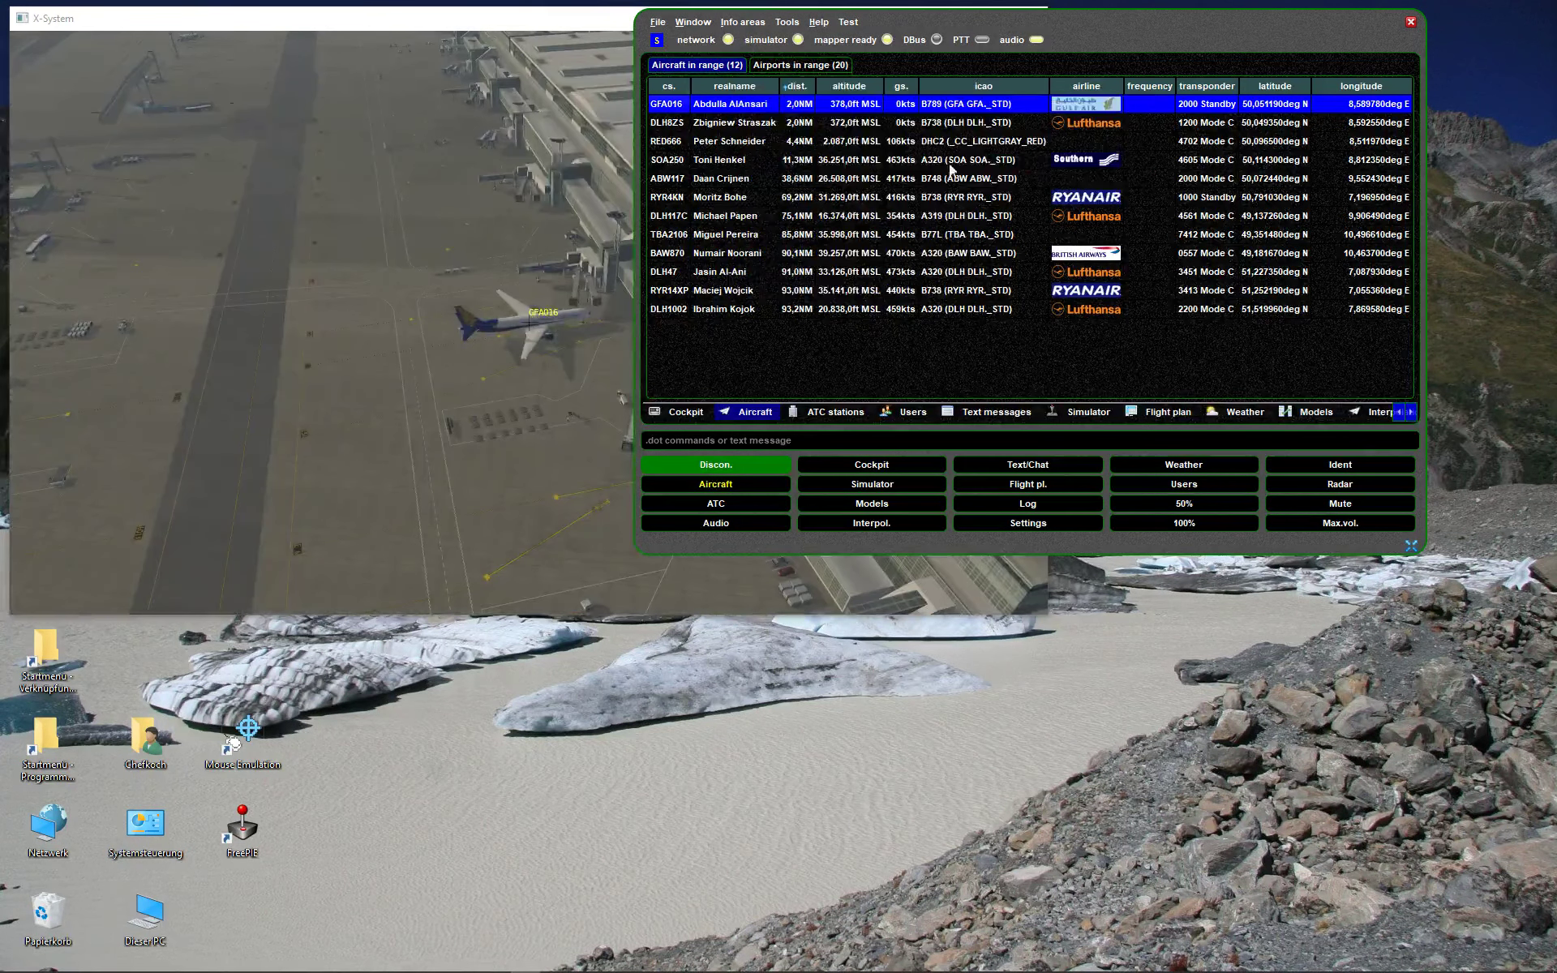
pyautogui.click(423, 225)
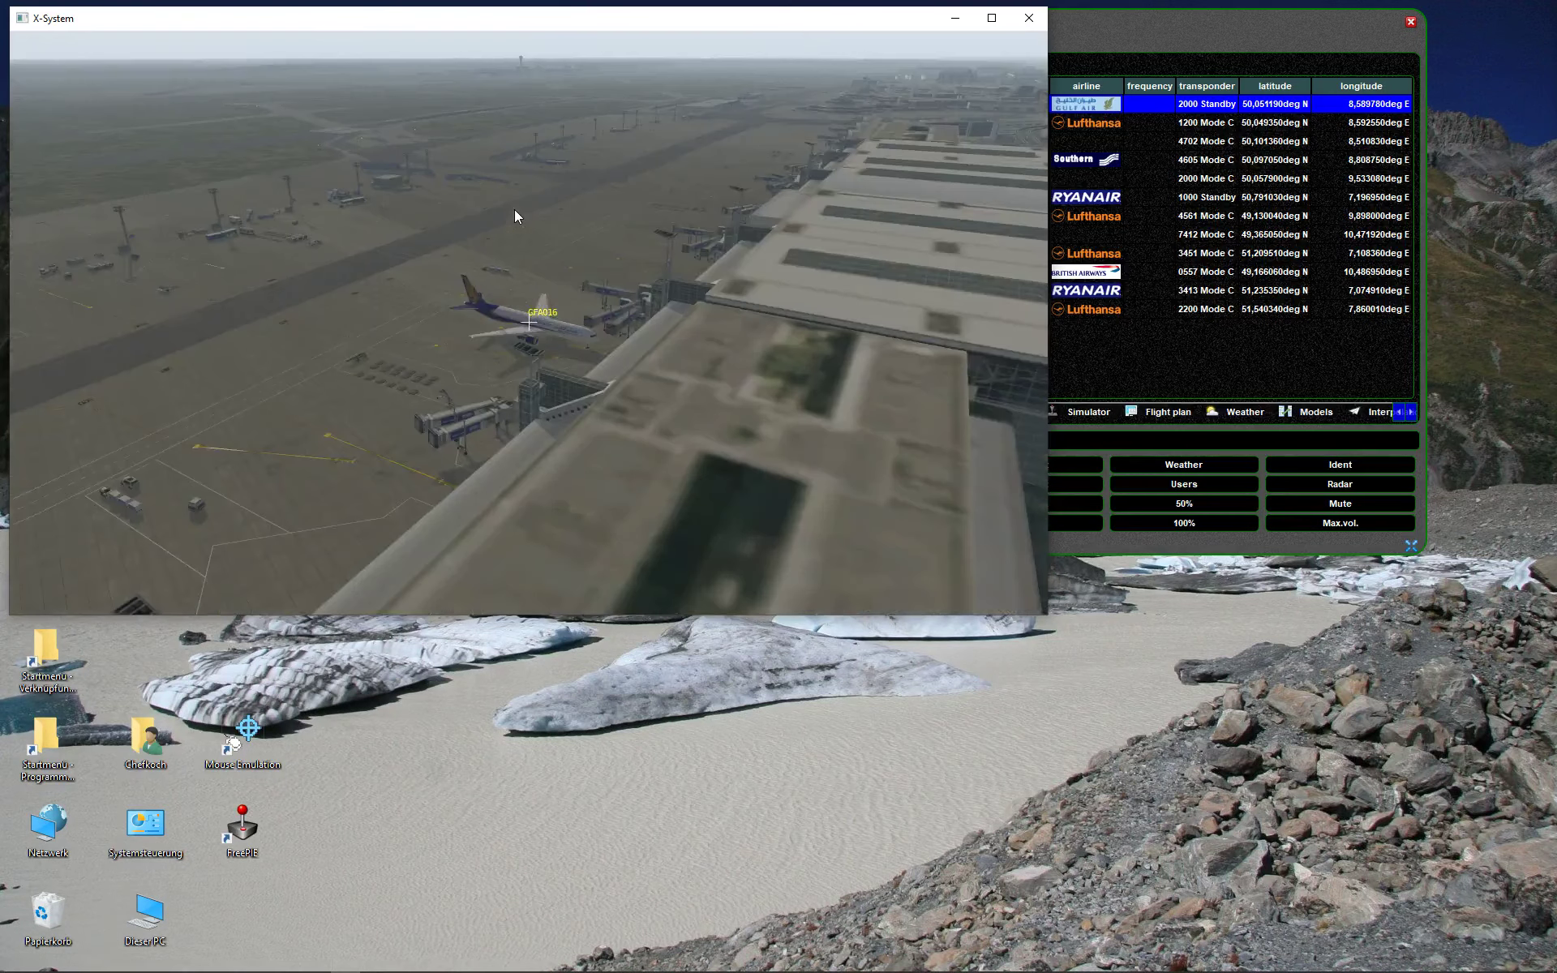
# - Level the outside camera and zoom in close on GFA016, then return to swift
pyautogui.moveTo(514, 215); pyautogui.dragTo(655, 311)
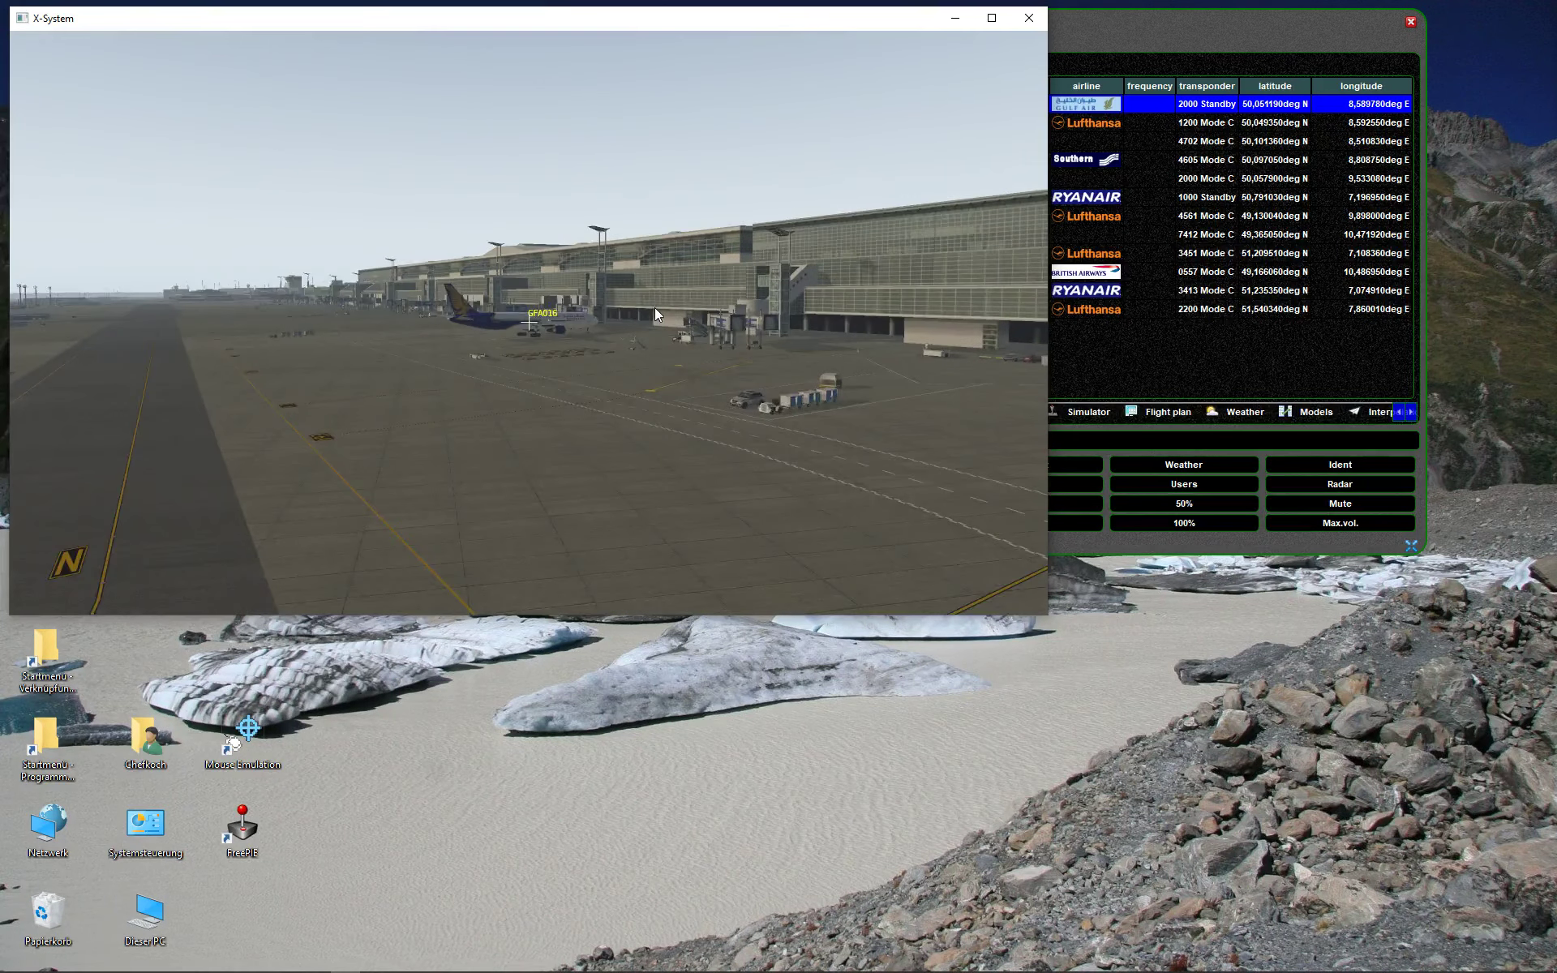
pyautogui.scroll(10, 654, 308)
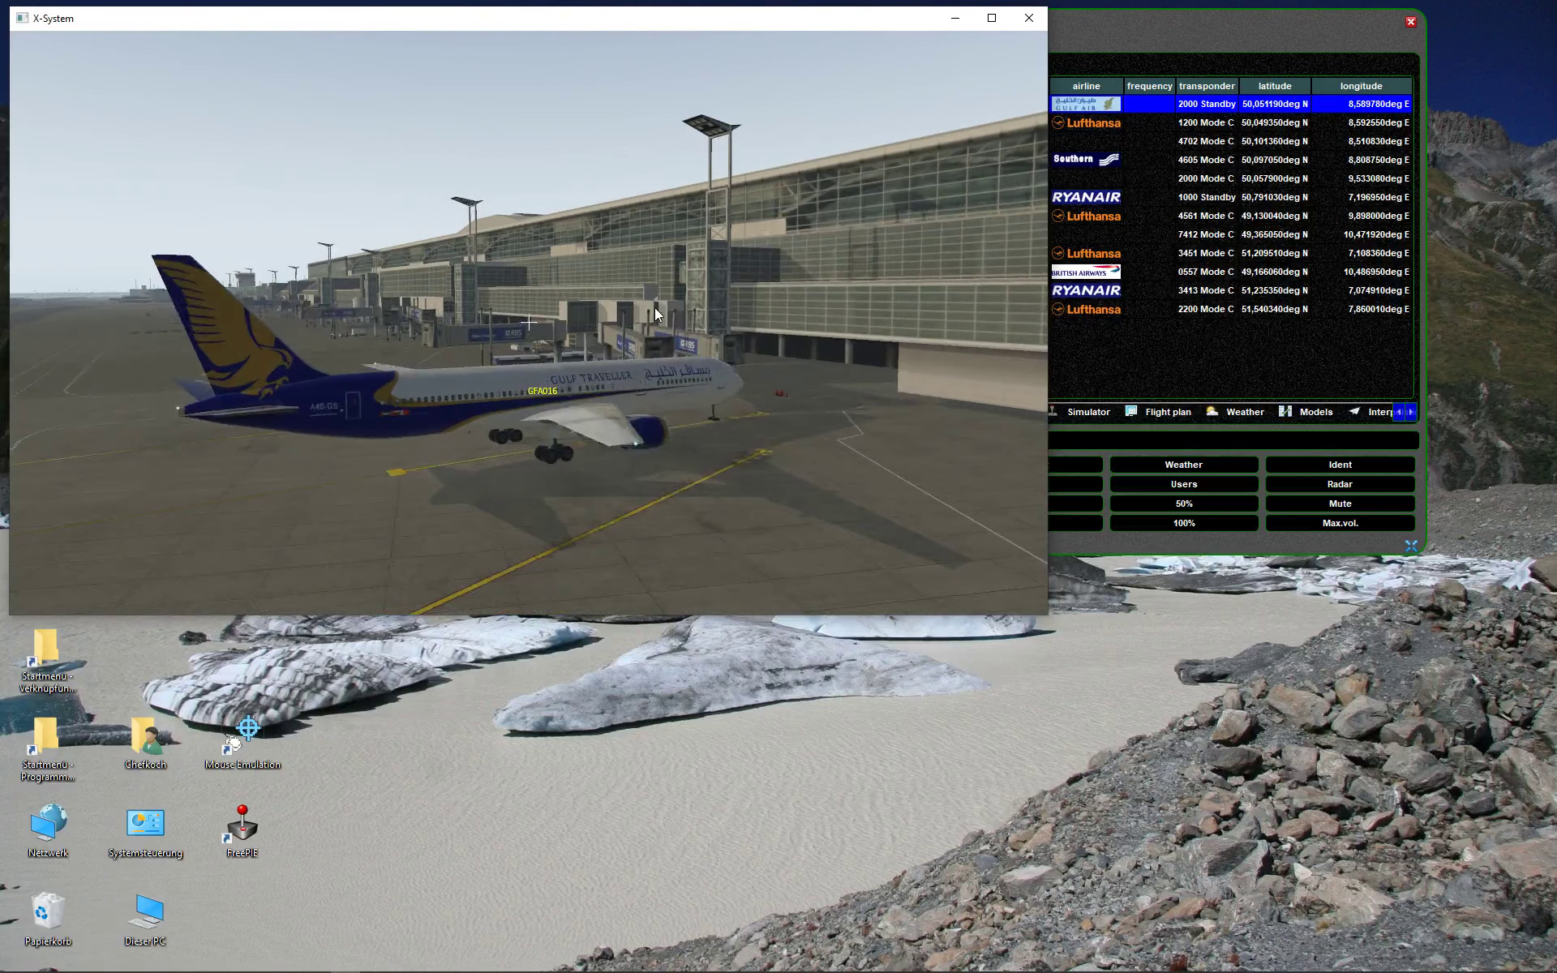
pyautogui.scroll(3, 654, 308)
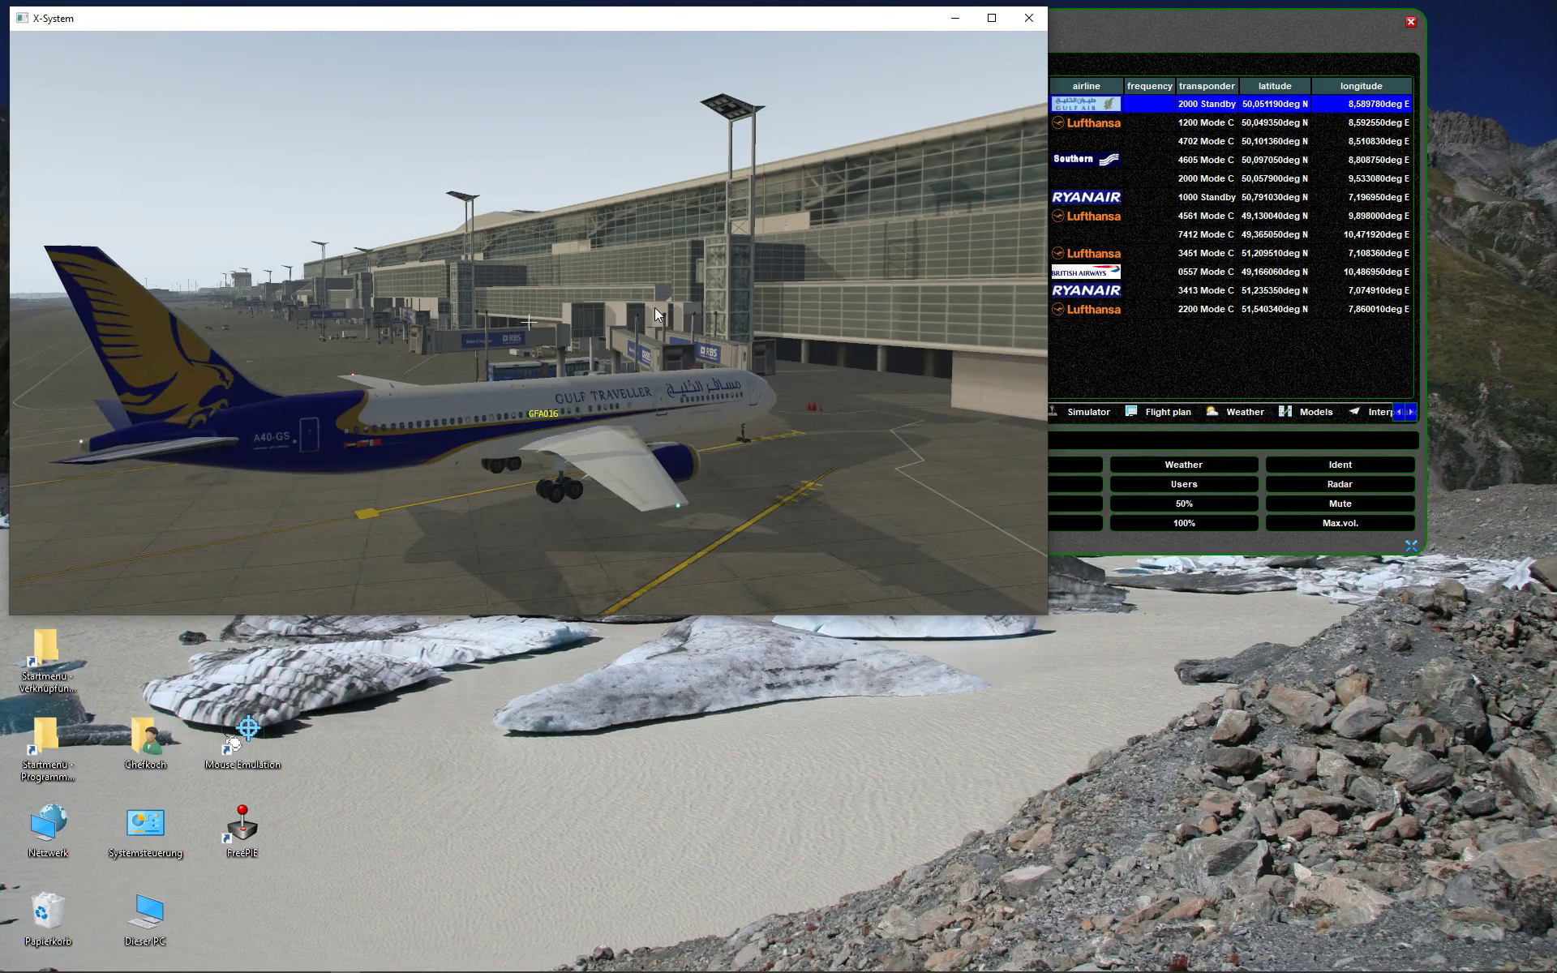
pyautogui.click(1151, 374)
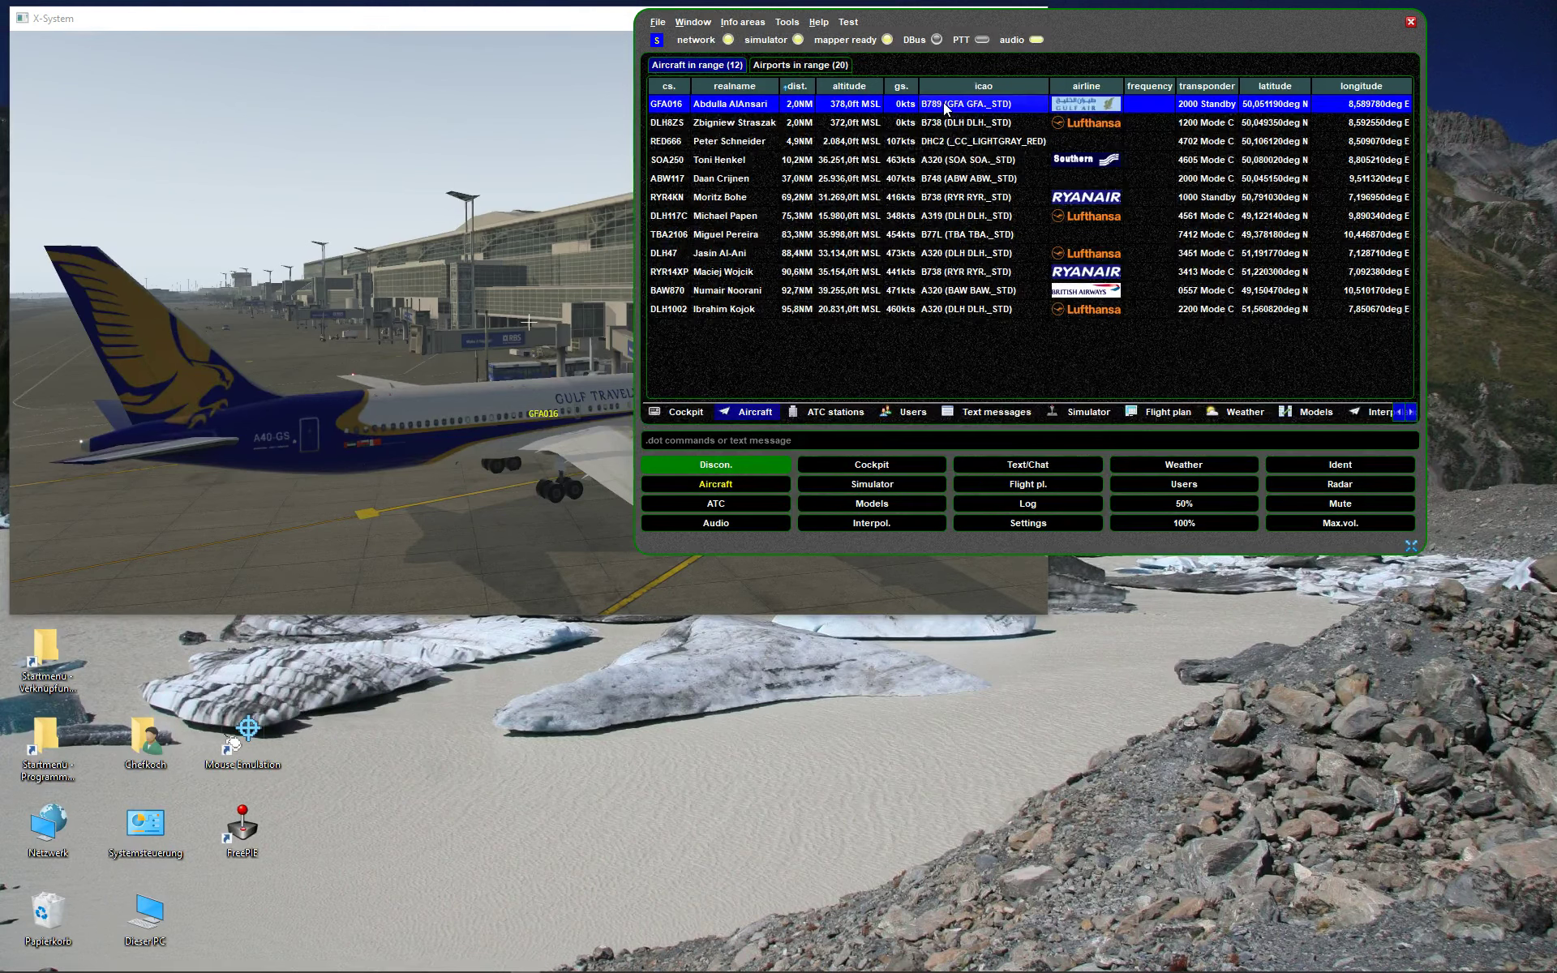
pyautogui.click(450, 306)
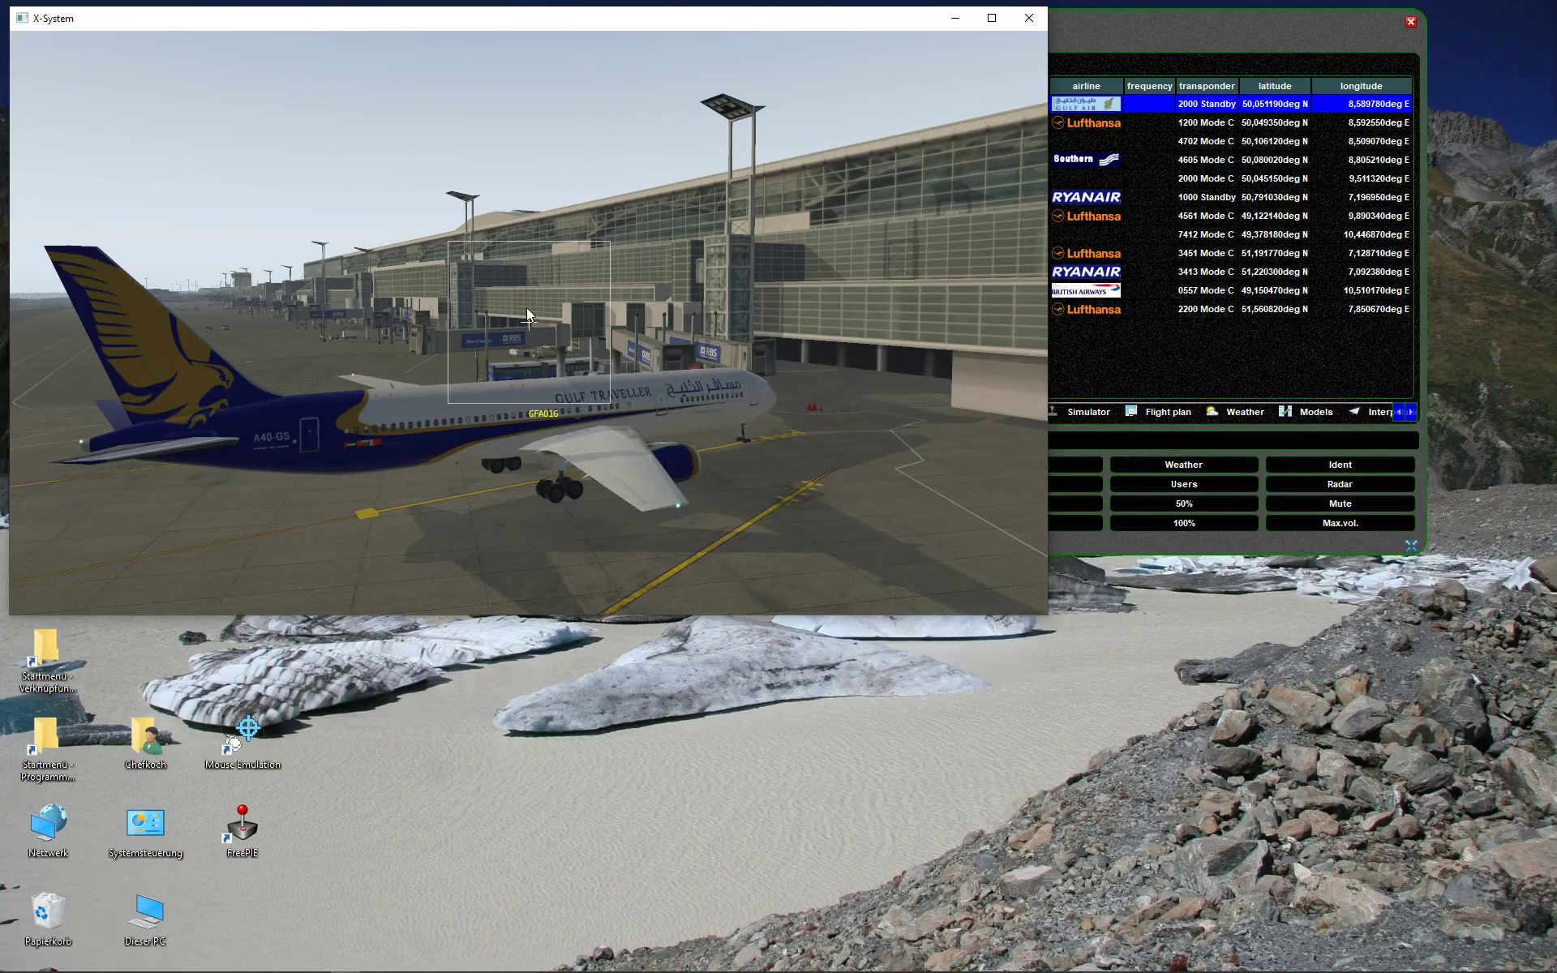
pyautogui.click(1218, 349)
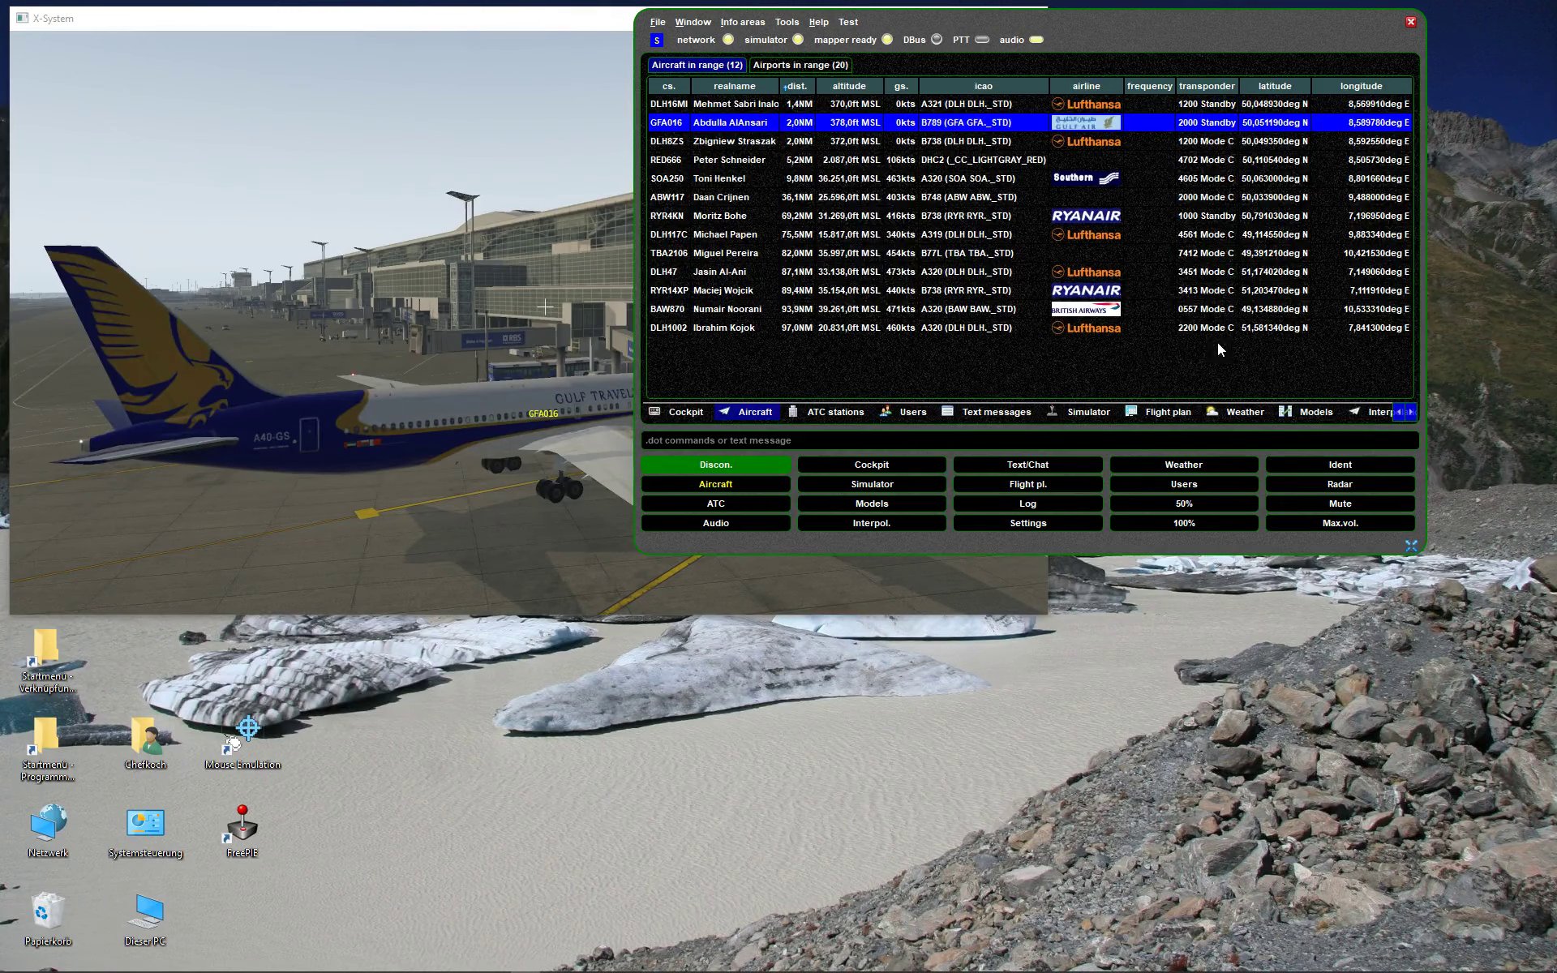
pyautogui.click(721, 106)
pyautogui.click(721, 121)
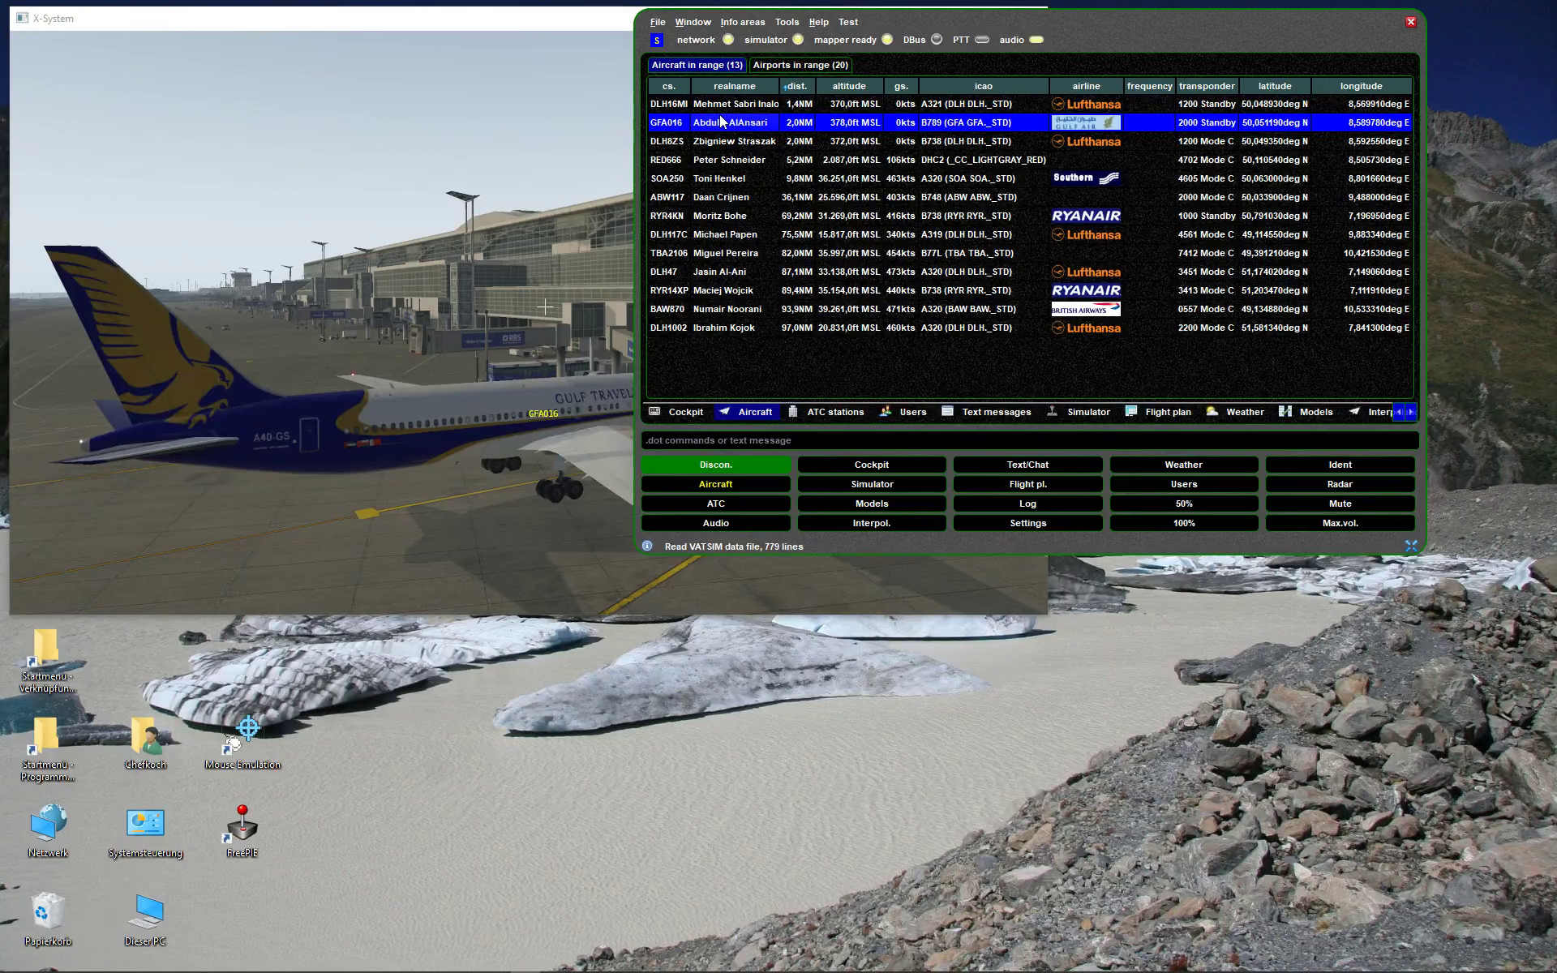
pyautogui.click(716, 484)
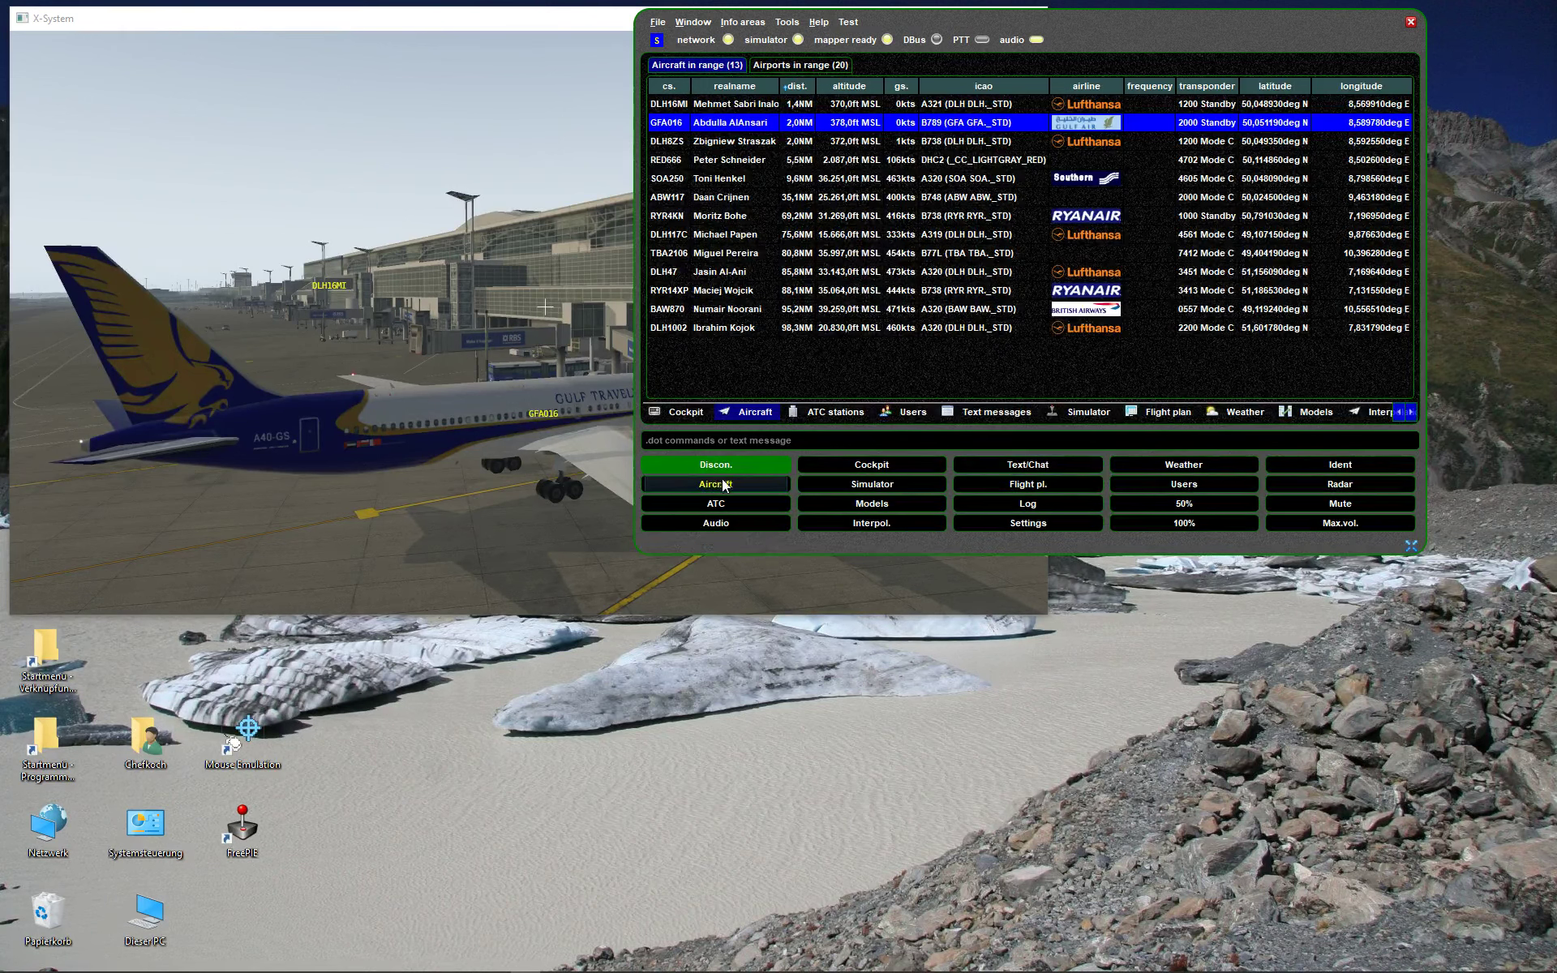
# - Load GFA016's BB_BOEING B763 B763_GFA model, enlarge the window, and widen the desc. and model columns
pyautogui.click(874, 503)
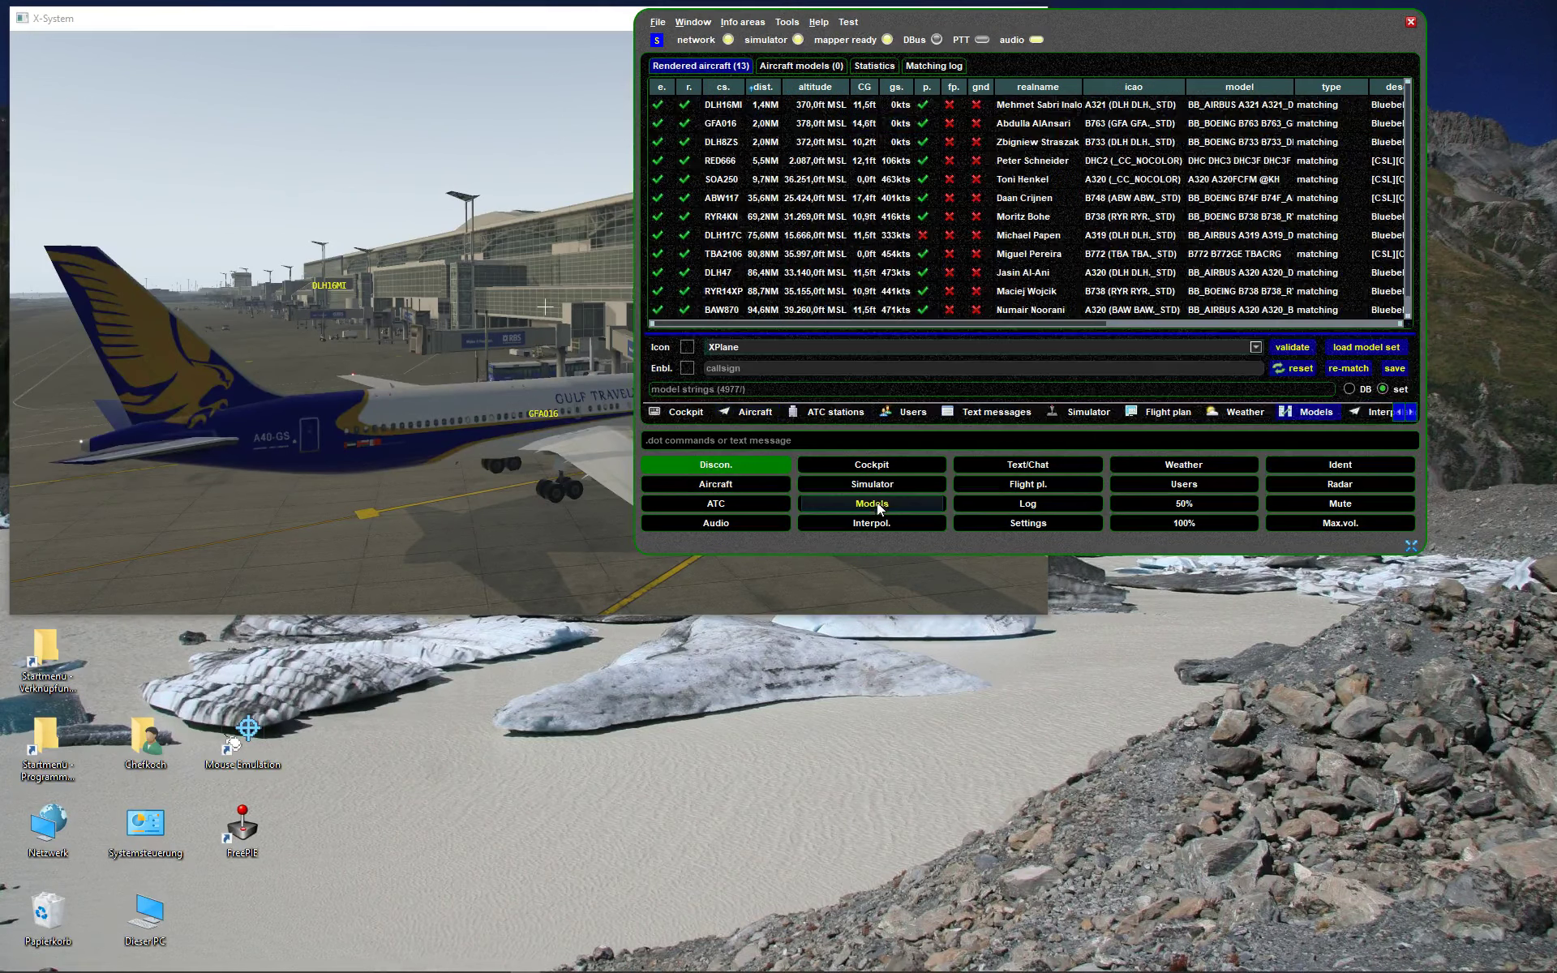
pyautogui.click(728, 125)
pyautogui.moveTo(1133, 27); pyautogui.dragTo(748, 18)
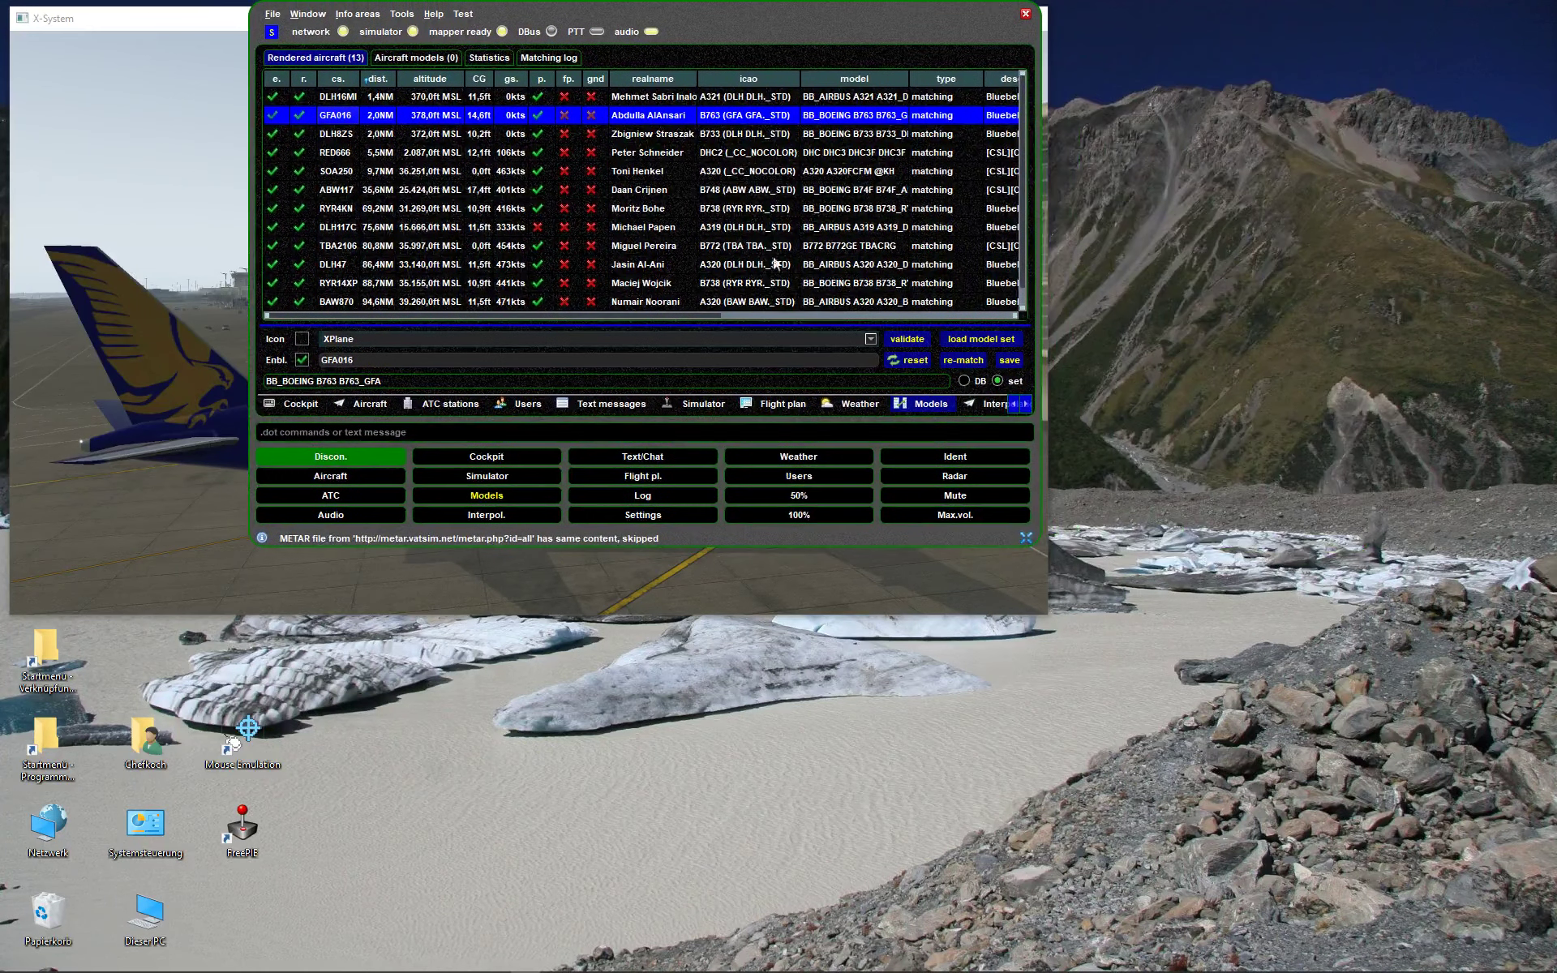
pyautogui.moveTo(1024, 535); pyautogui.dragTo(1536, 572)
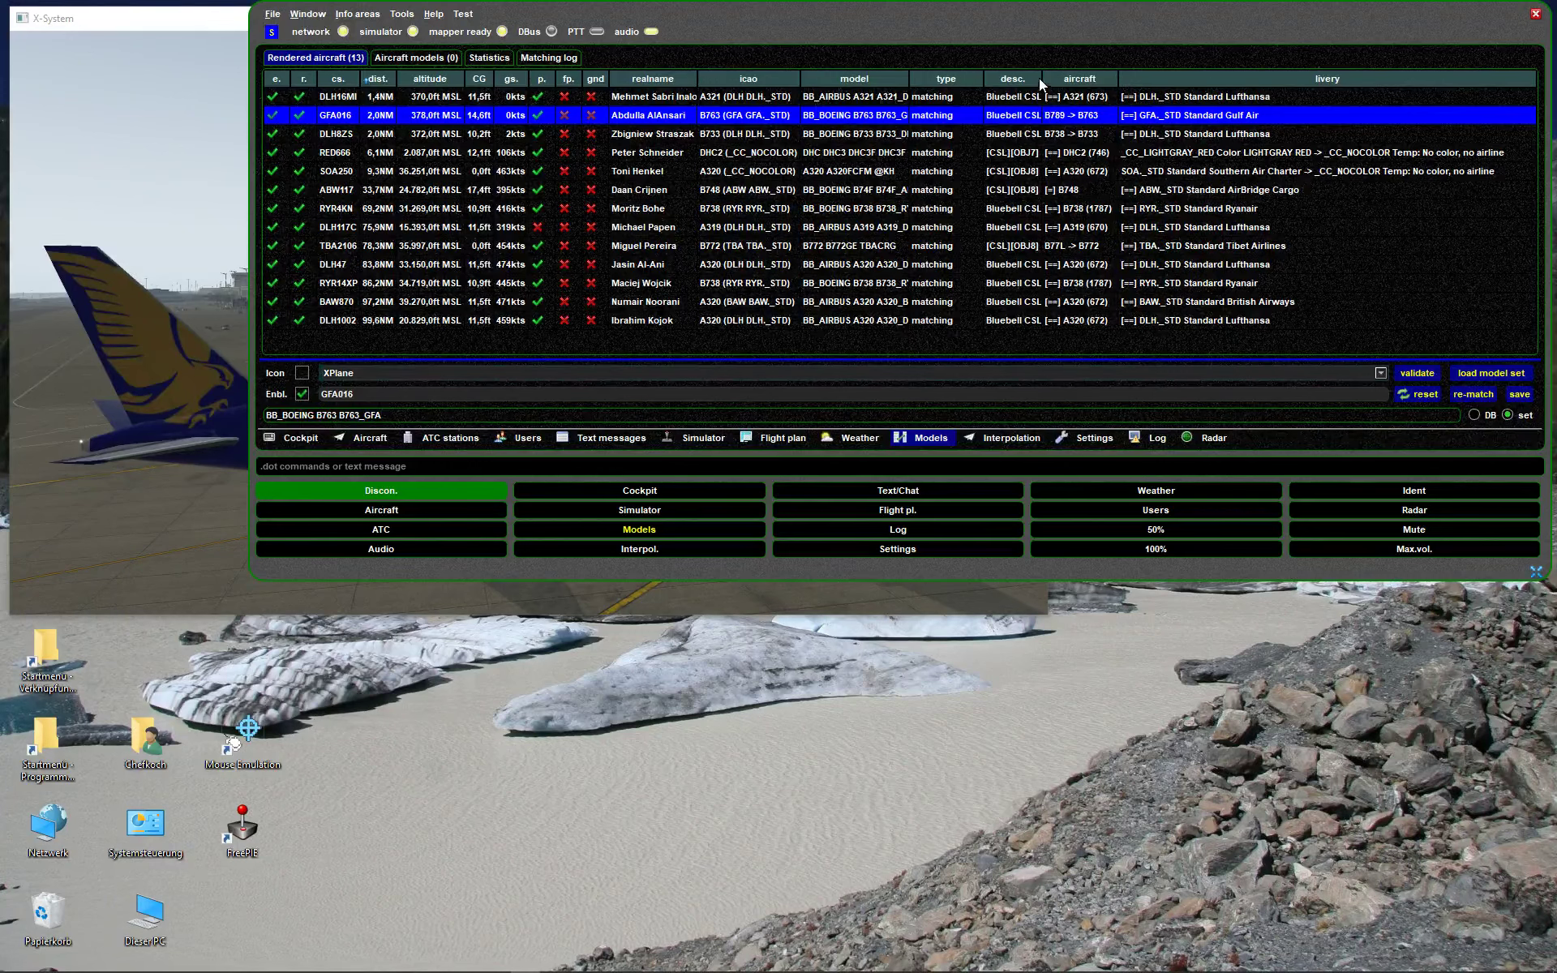
pyautogui.moveTo(1043, 78); pyautogui.dragTo(1086, 78)
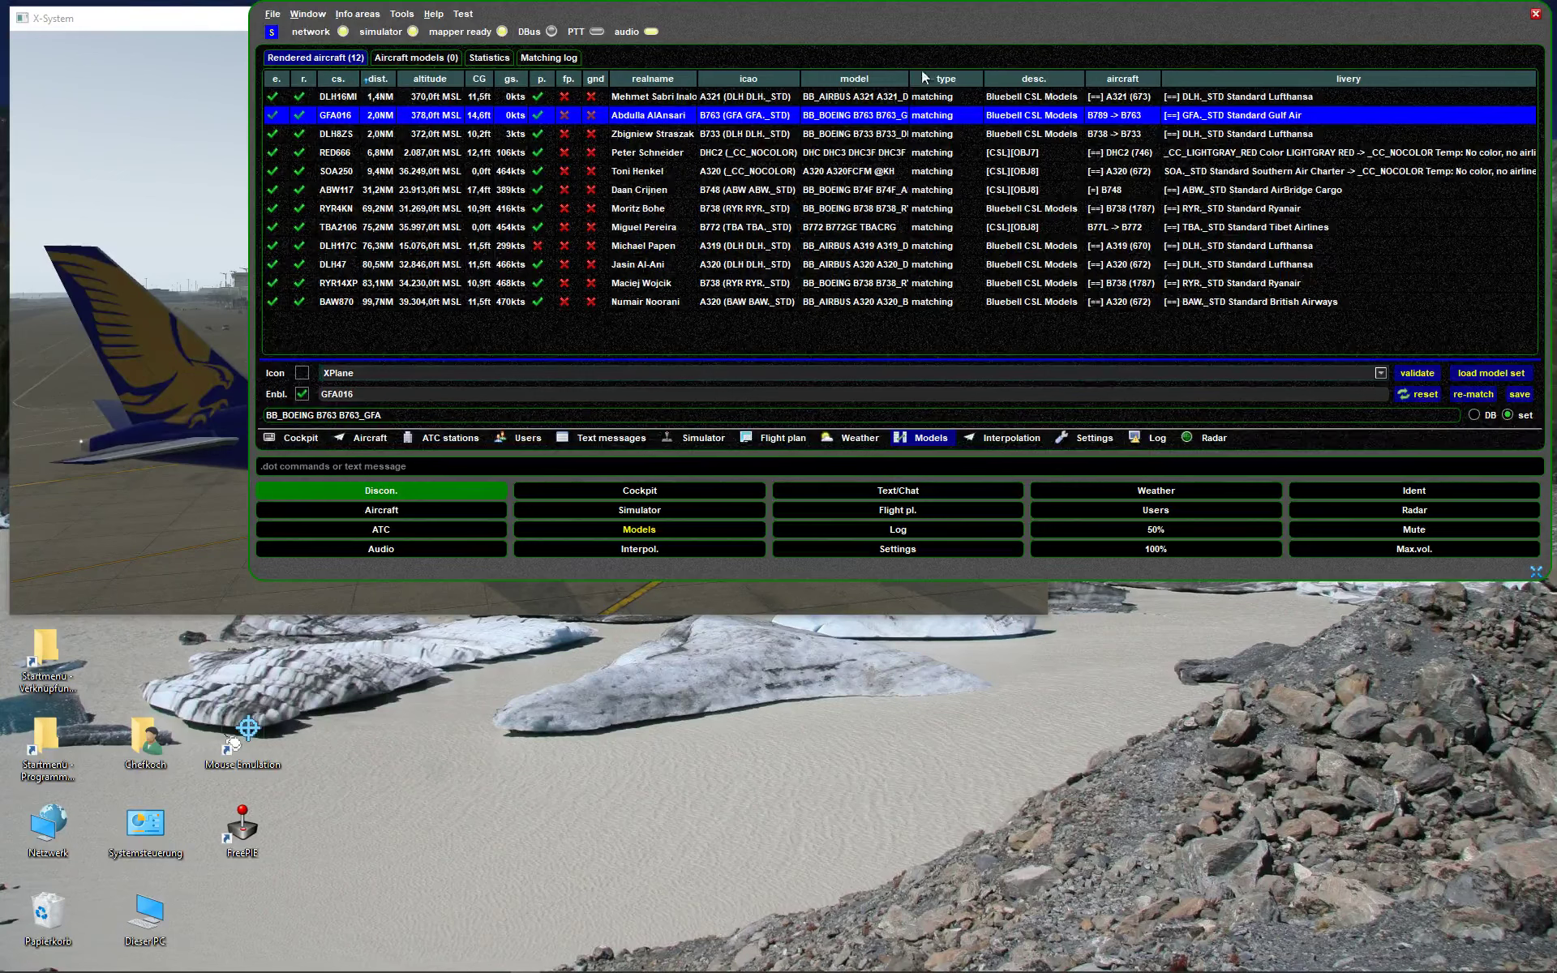
pyautogui.moveTo(909, 78)
pyautogui.mouseDown()
pyautogui.moveTo(975, 81)
pyautogui.moveTo(939, 81)
pyautogui.mouseUp()
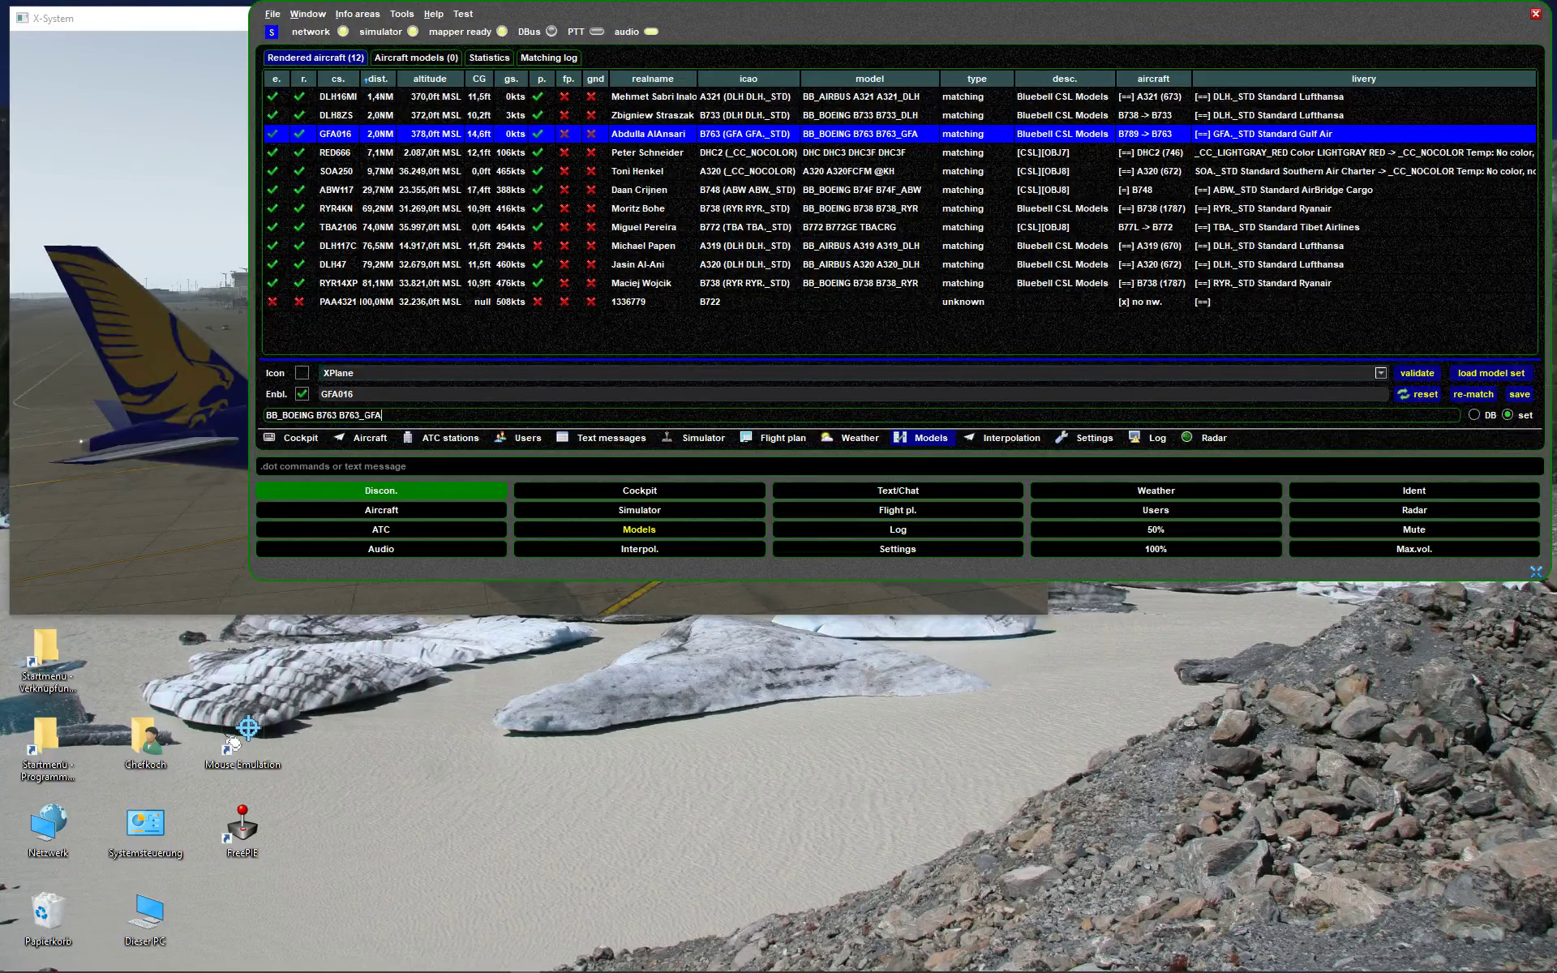
# - Edit the model name from BB_BOEING B763 B763_GFA to BB_BOEING B788
pyautogui.hotkey('shift', 'Left')
pyautogui.hotkey('shift', 'Left')
pyautogui.press('BackSpace')
pyautogui.press('BackSpace')
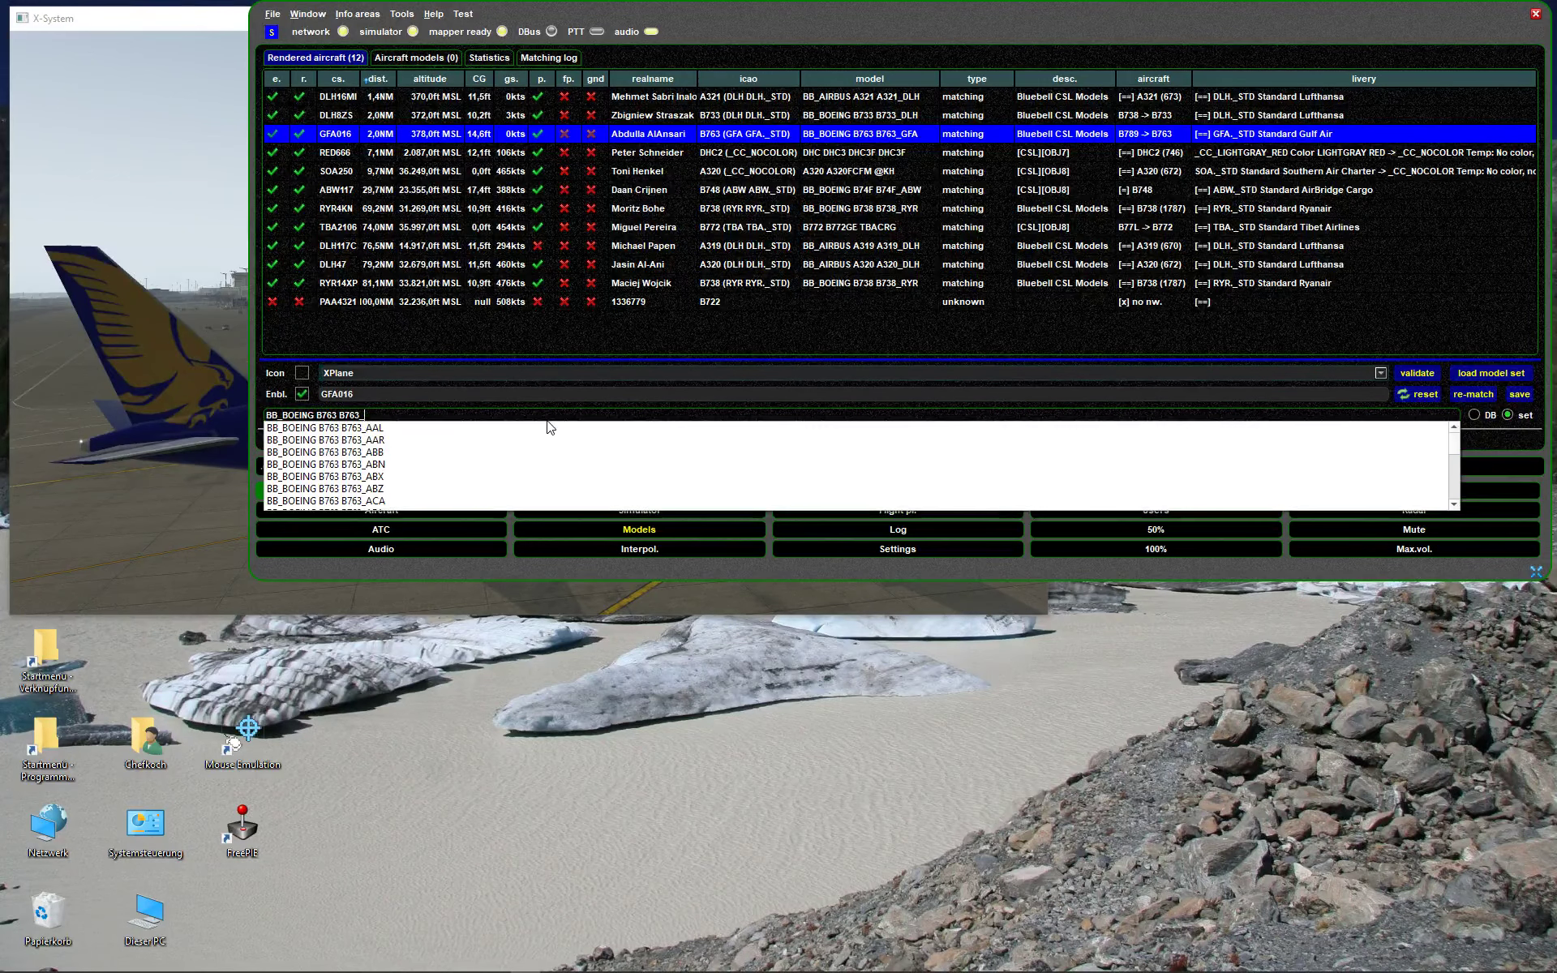
pyautogui.scroll(-2, 400, 445)
pyautogui.scroll(-3, 401, 445)
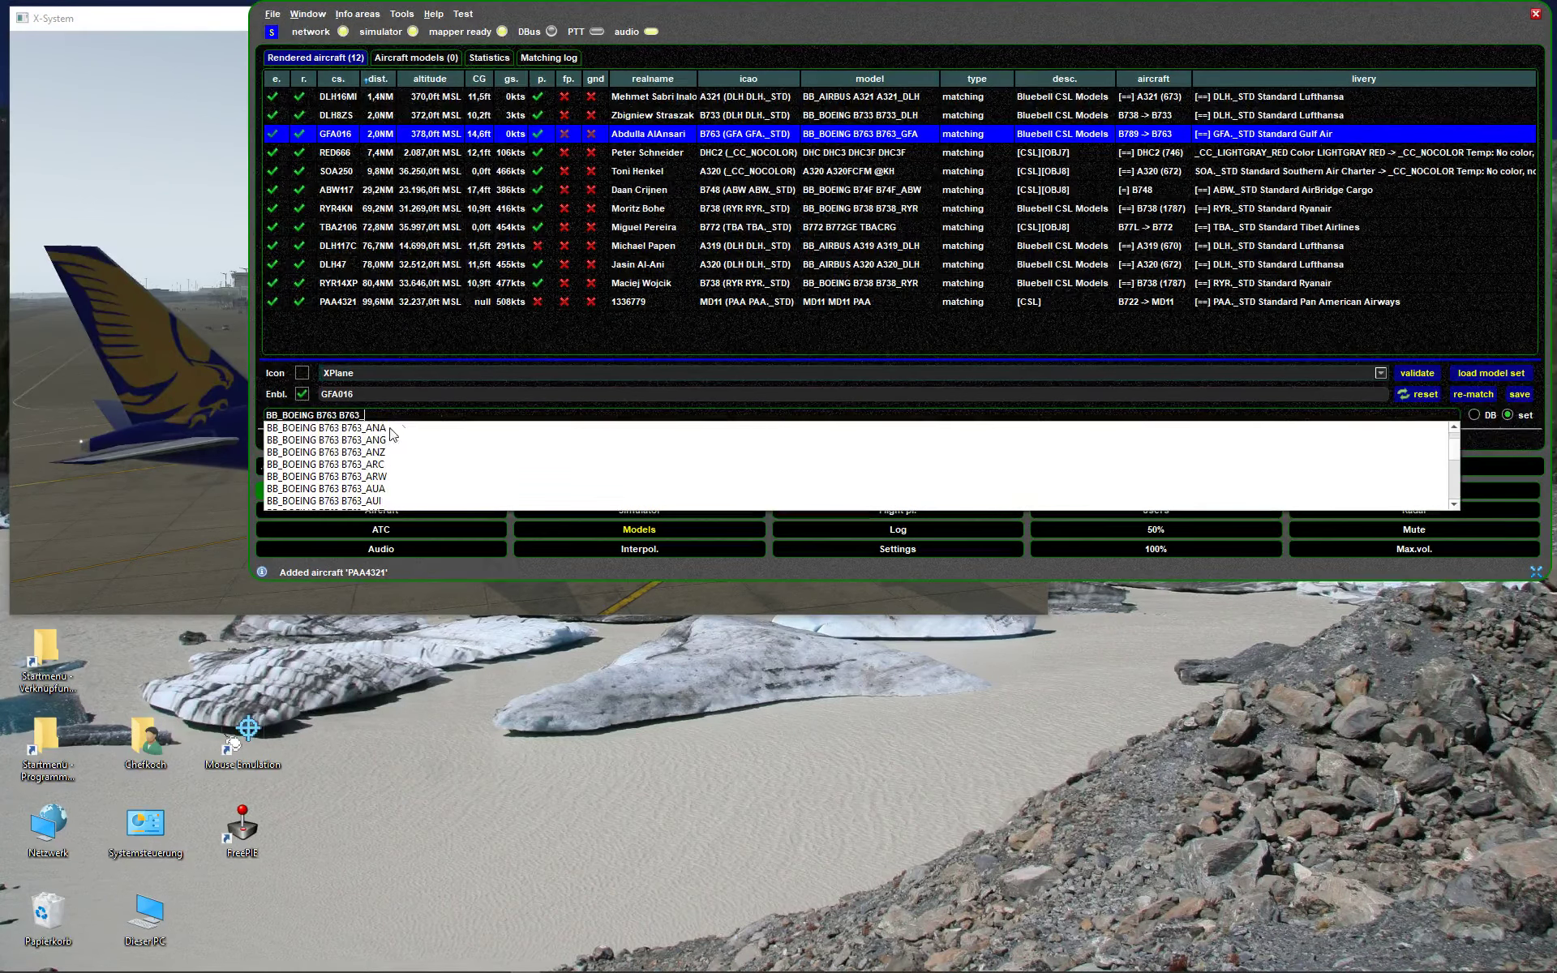
pyautogui.press('BackSpace')
pyautogui.press('BackSpace')
pyautogui.press('BackSpace')
pyautogui.write('89')
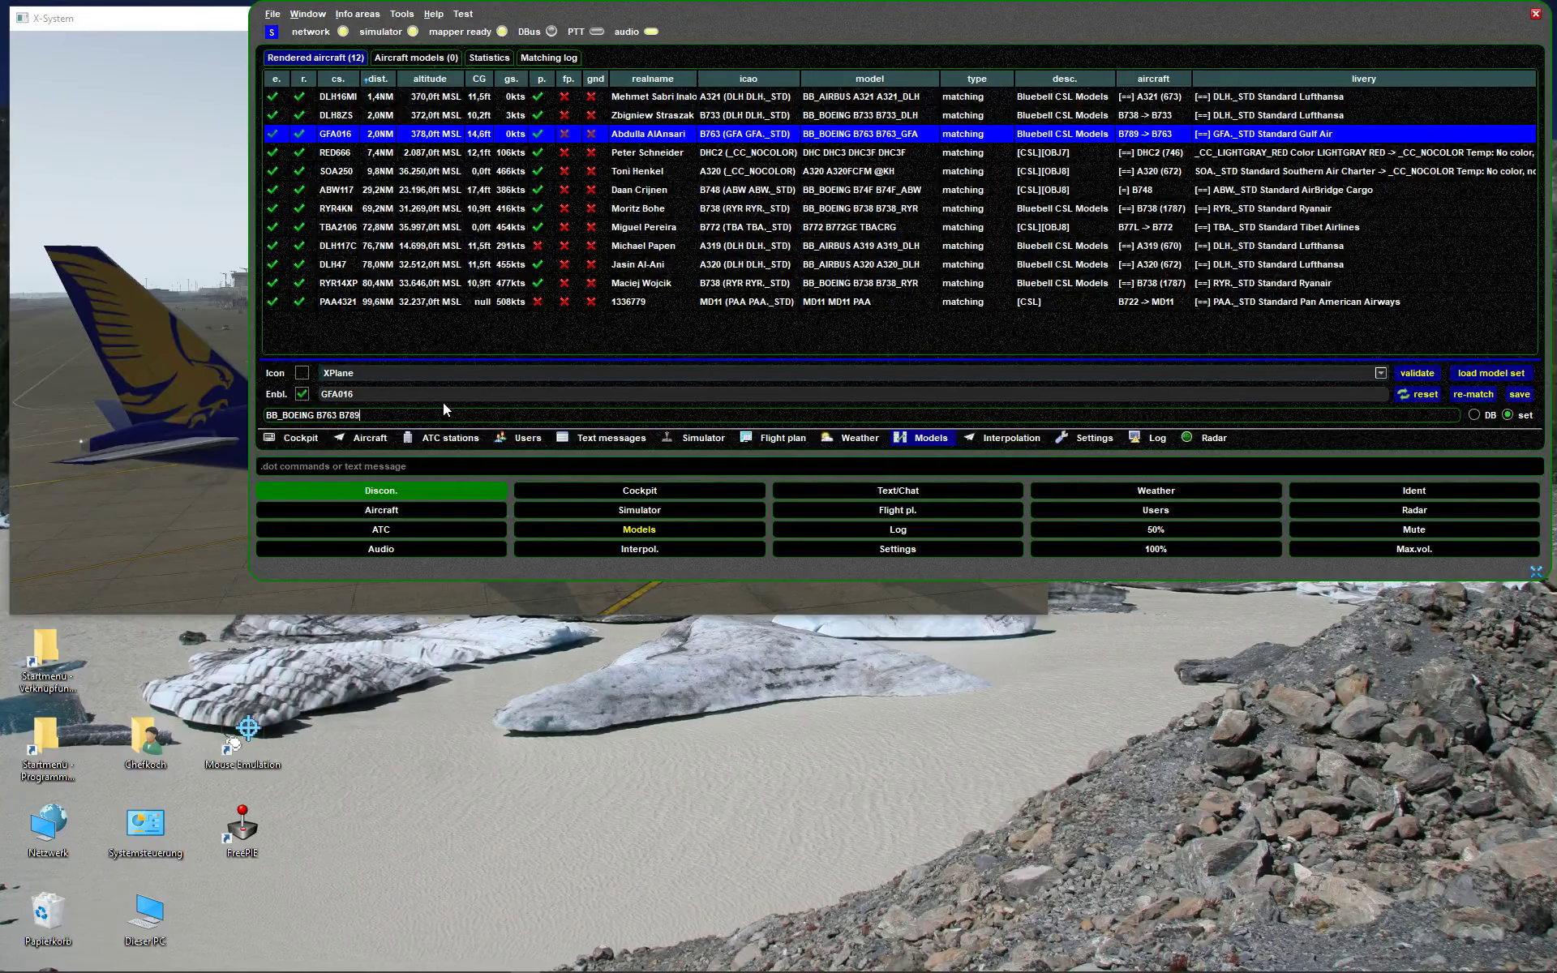
pyautogui.press('BackSpace')
pyautogui.press('BackSpace')
pyautogui.press('BackSpace')
pyautogui.press('BackSpace')
pyautogui.press('BackSpace')
pyautogui.press('BackSpace')
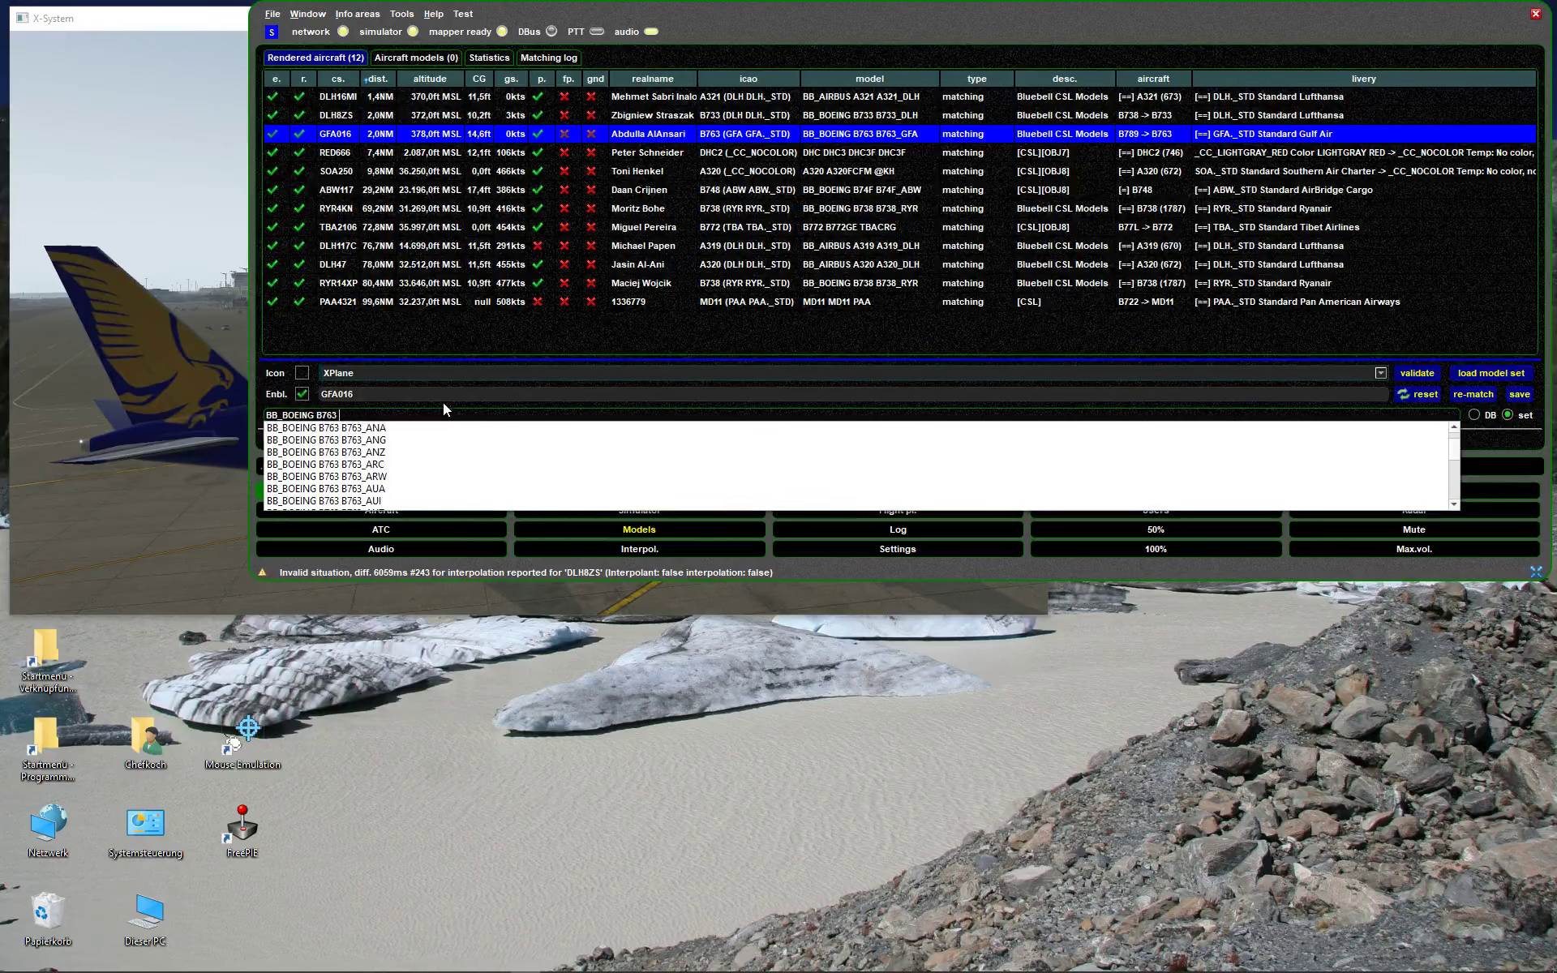
pyautogui.write('8')
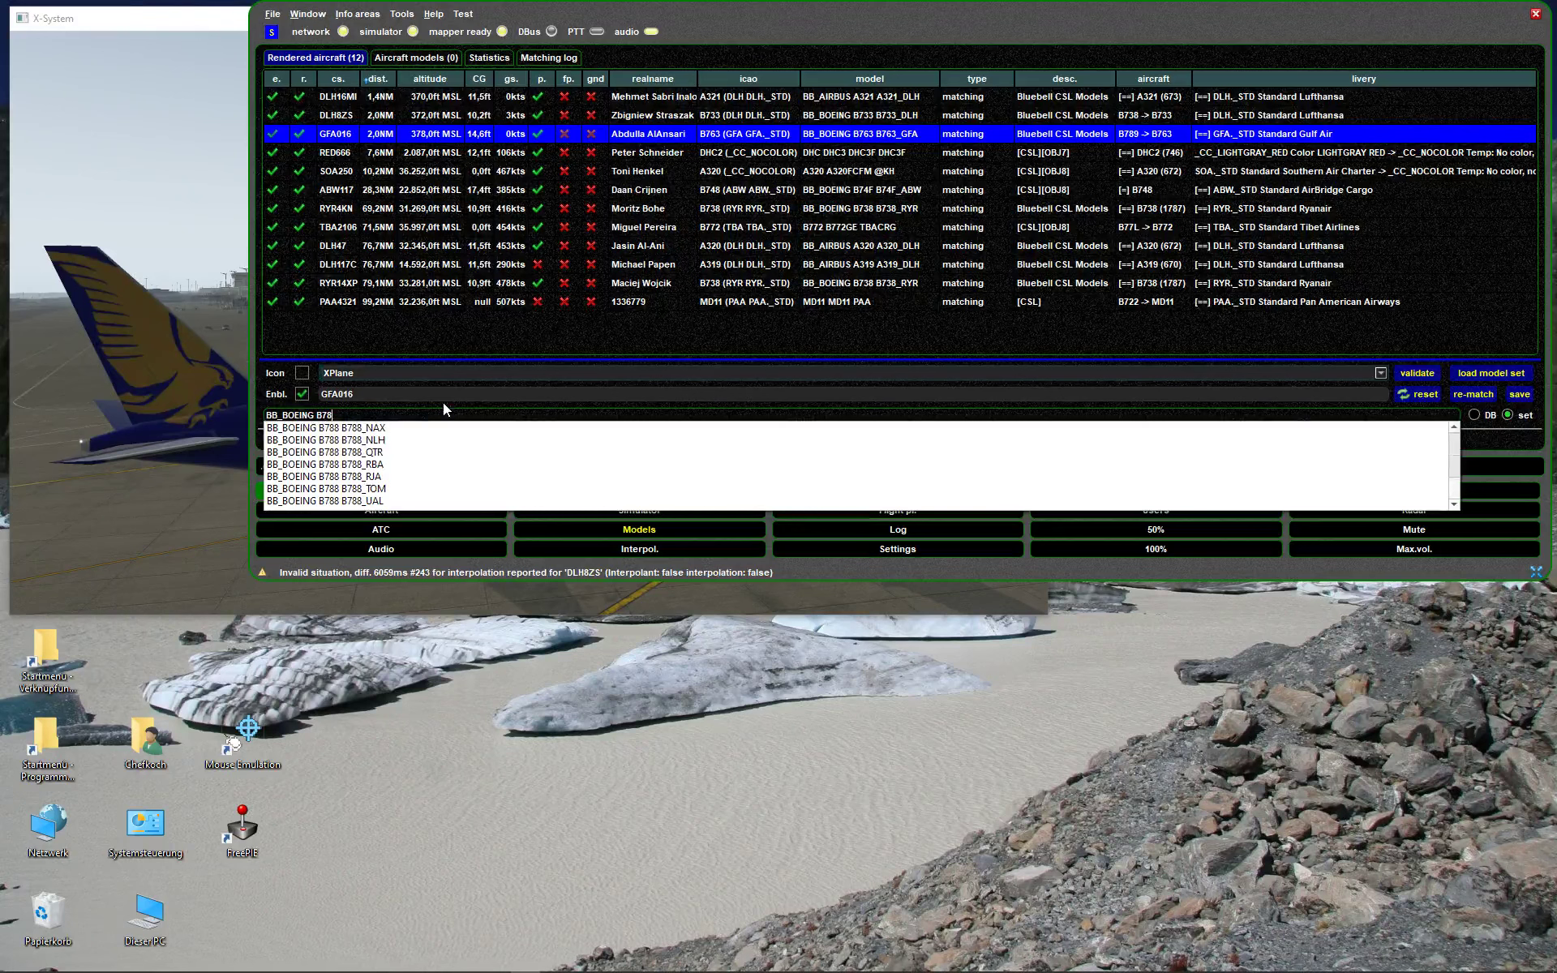
pyautogui.write('8')
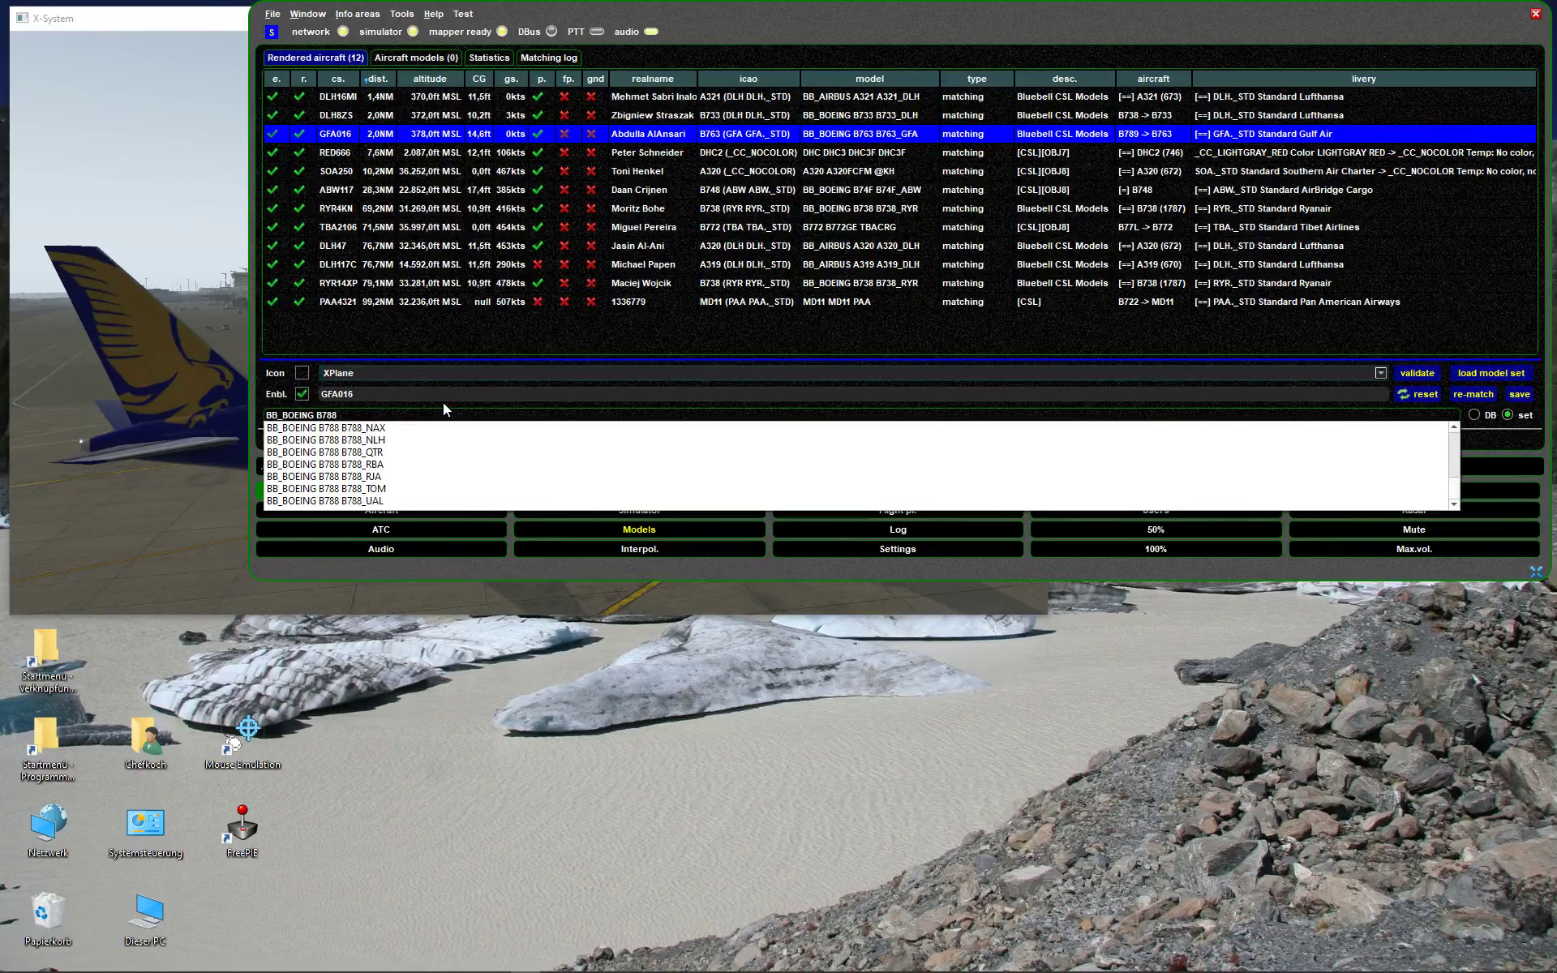
pyautogui.press('BackSpace')
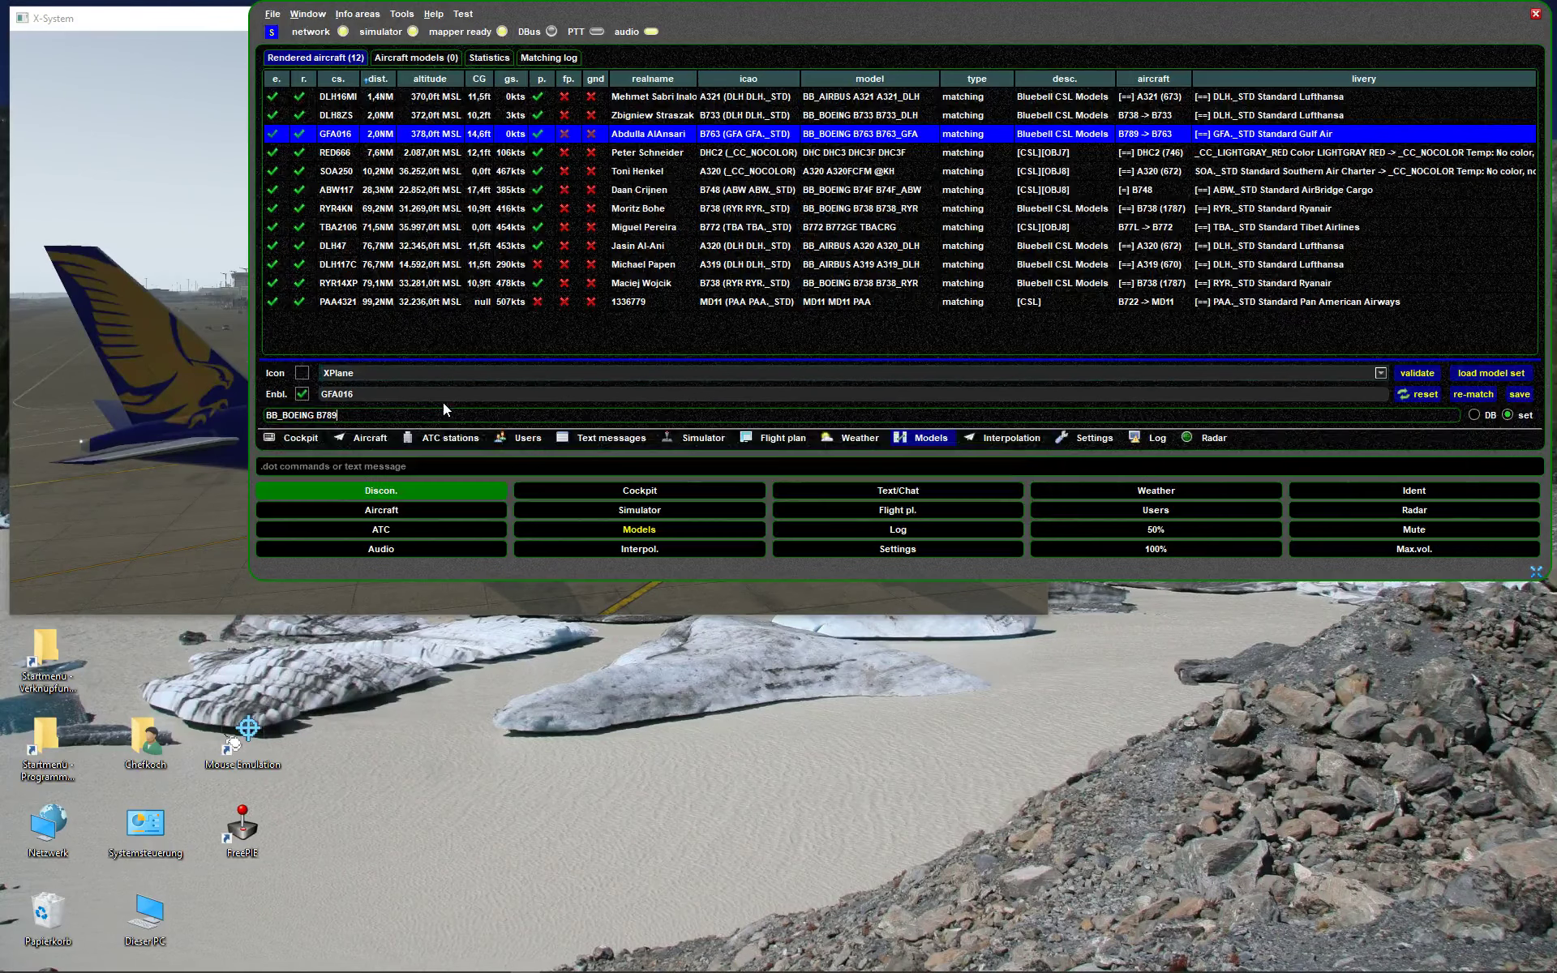
pyautogui.write('8')
pyautogui.write('B788')
# - Pick BB_BOEING B788 B788_ETD from the completion list and accept it
pyautogui.press('Down')
pyautogui.press('Down')
pyautogui.press('Down')
pyautogui.press('Down')
pyautogui.press('Down')
pyautogui.press('Down')
pyautogui.press('Down')
pyautogui.press('Down')
pyautogui.press('Down')
pyautogui.press('Down')
pyautogui.press('Down')
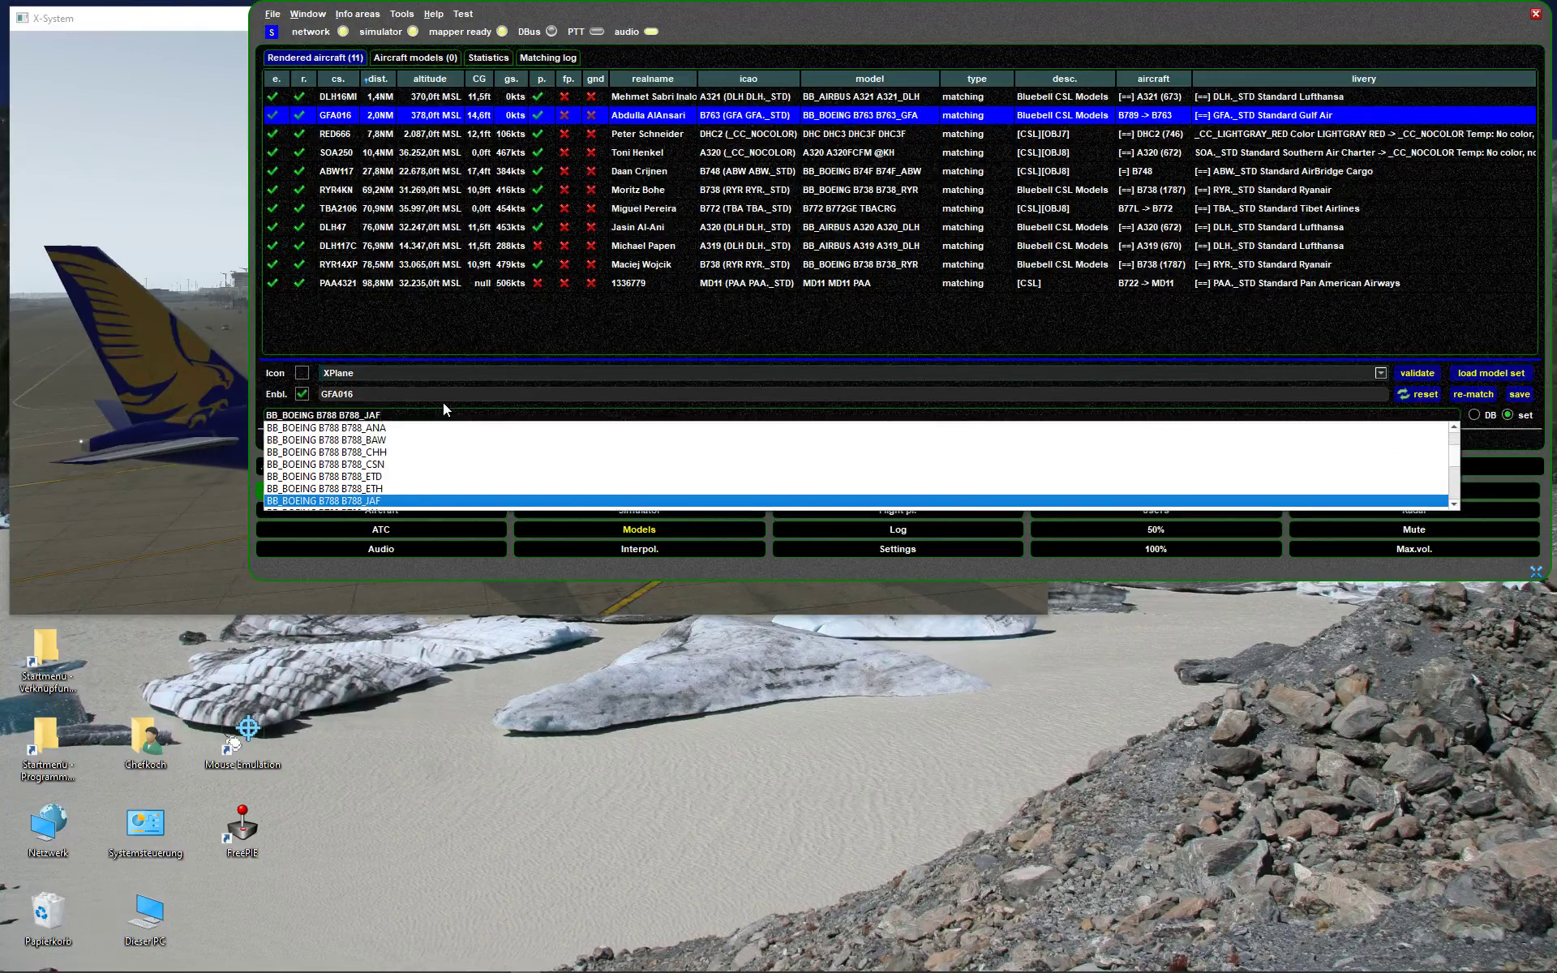
pyautogui.press('Down')
pyautogui.press('Down')
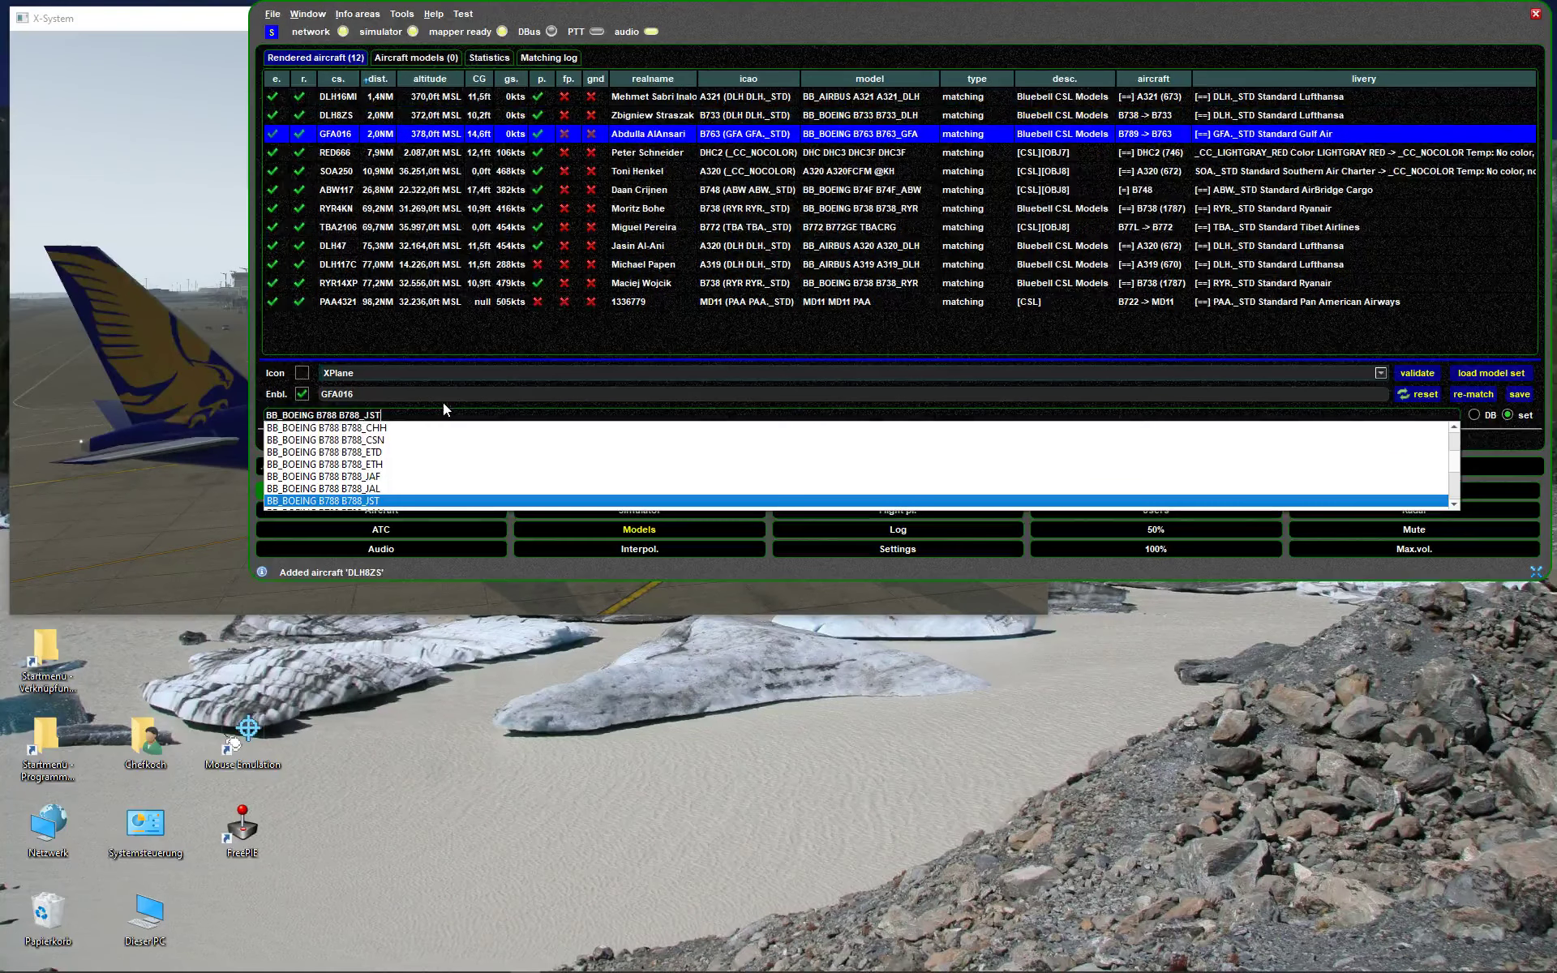
pyautogui.press('Up')
pyautogui.press('Up')
pyautogui.press('Up')
pyautogui.press('Up')
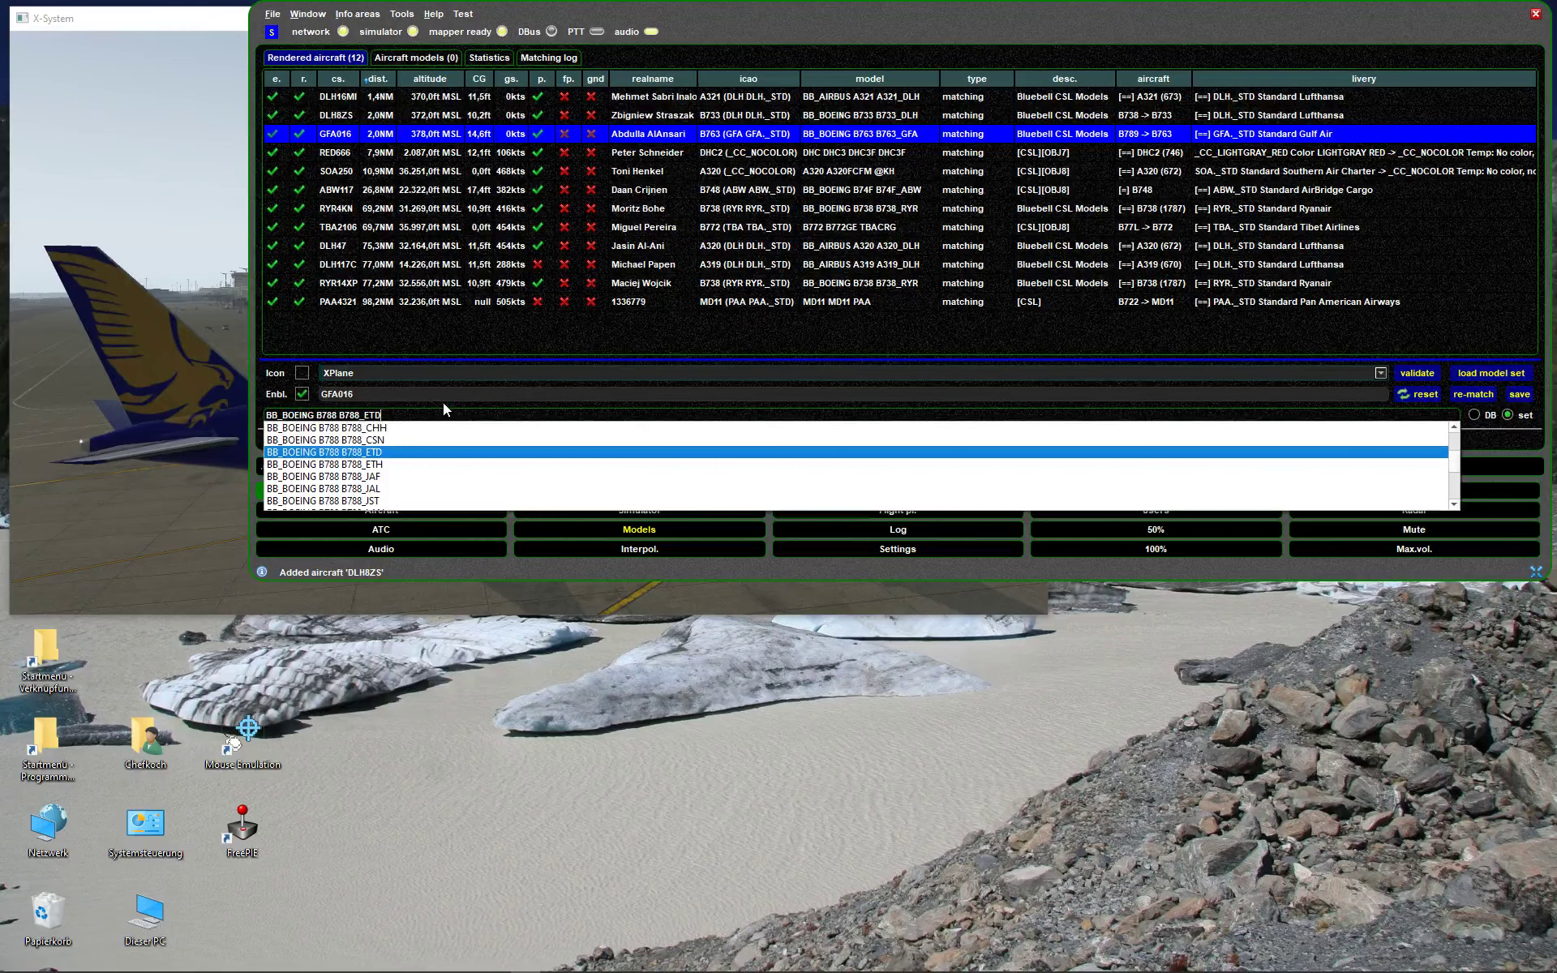
pyautogui.press('Return')
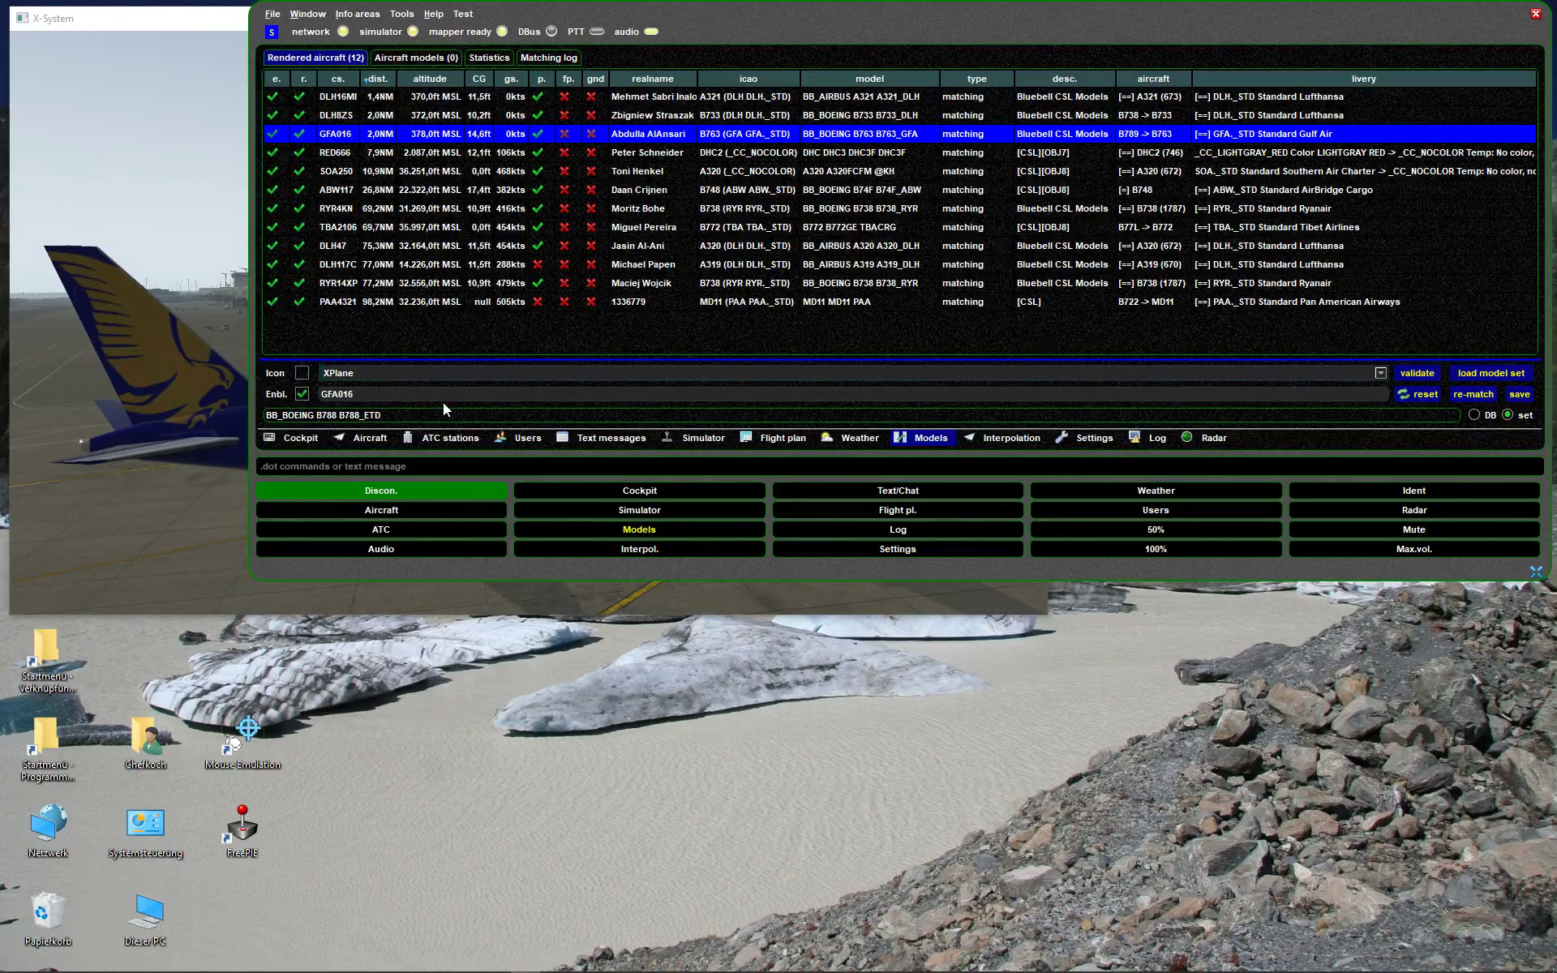
# - Apply the BB_BOEING B788 B788_ETD model to GFA016 and check X-Plane
pyautogui.moveTo(808, 13); pyautogui.dragTo(725, 12)
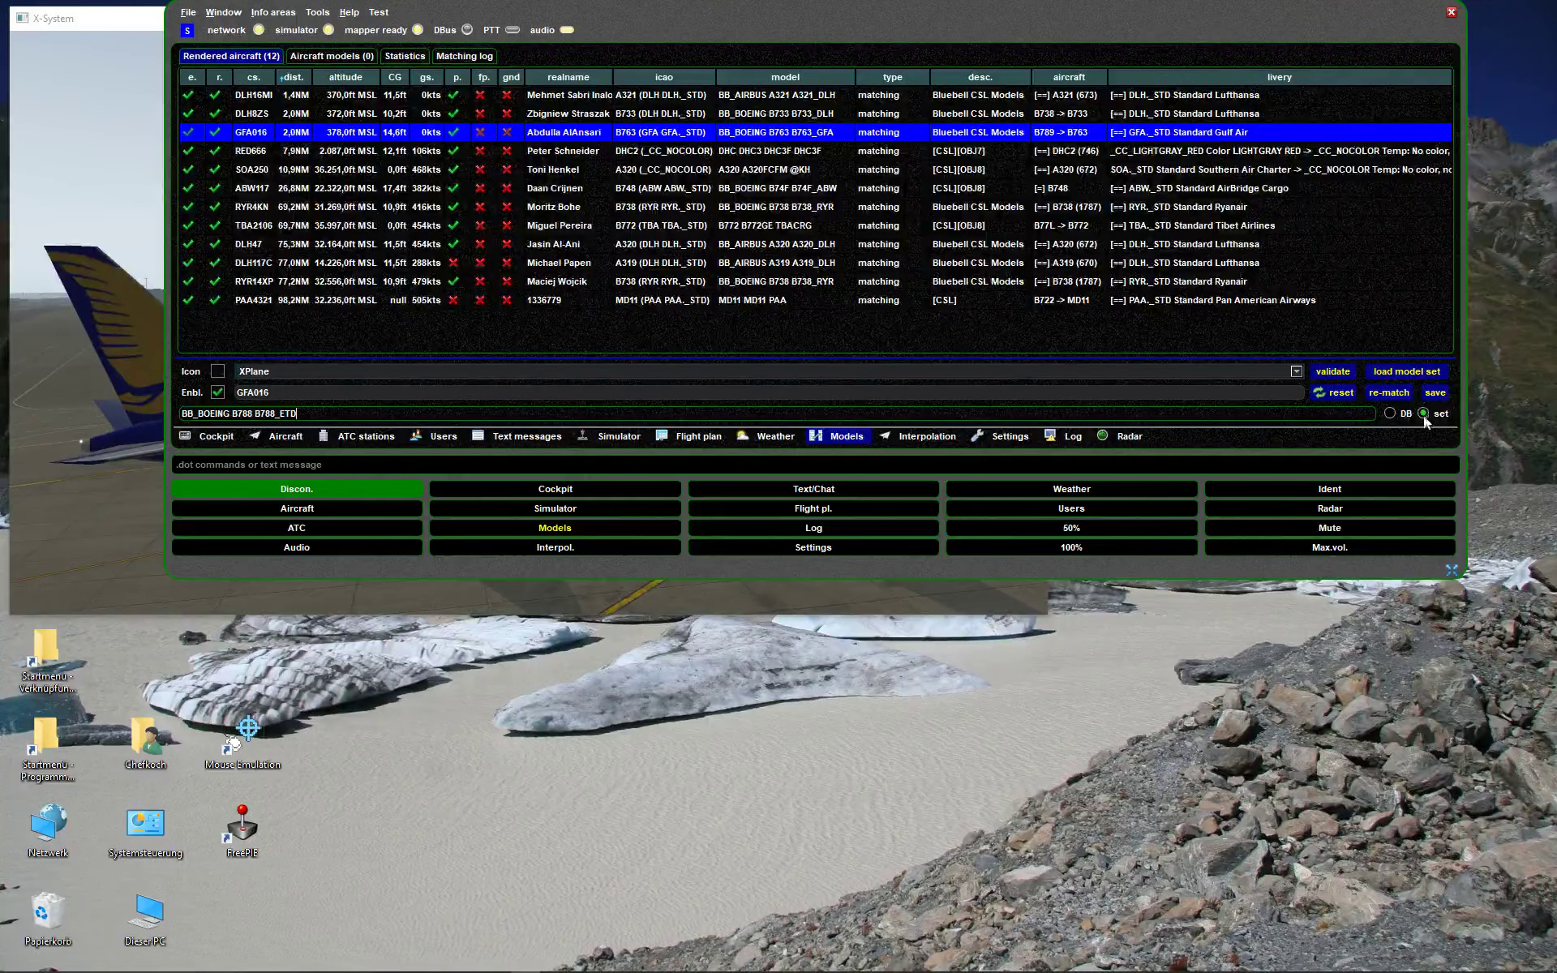
pyautogui.click(1432, 392)
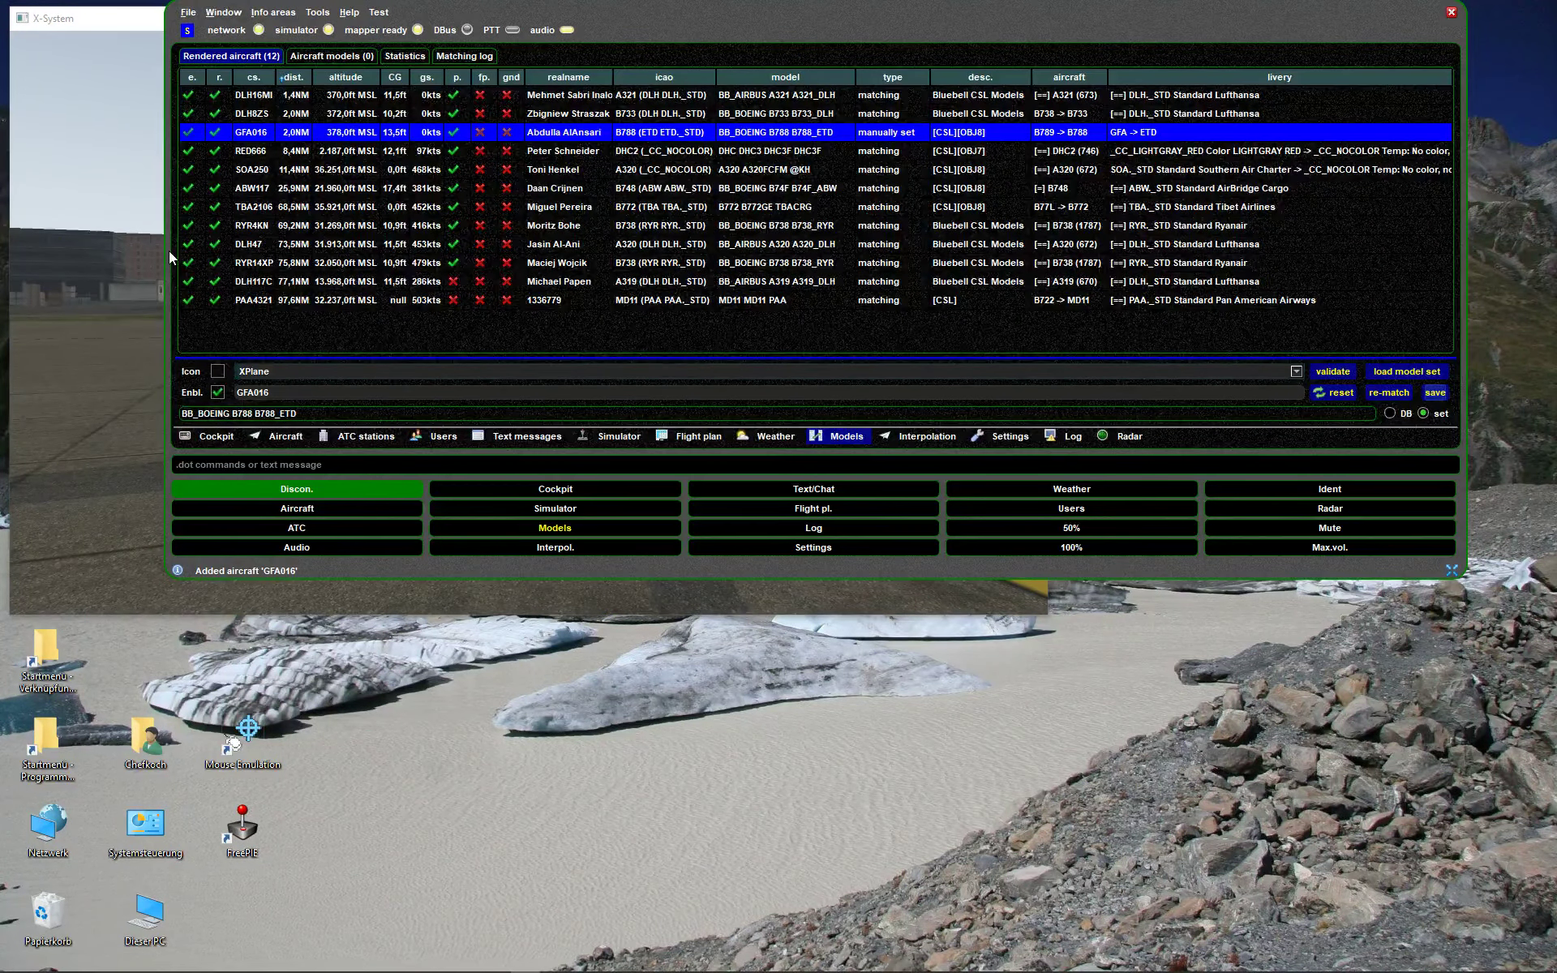
pyautogui.click(100, 254)
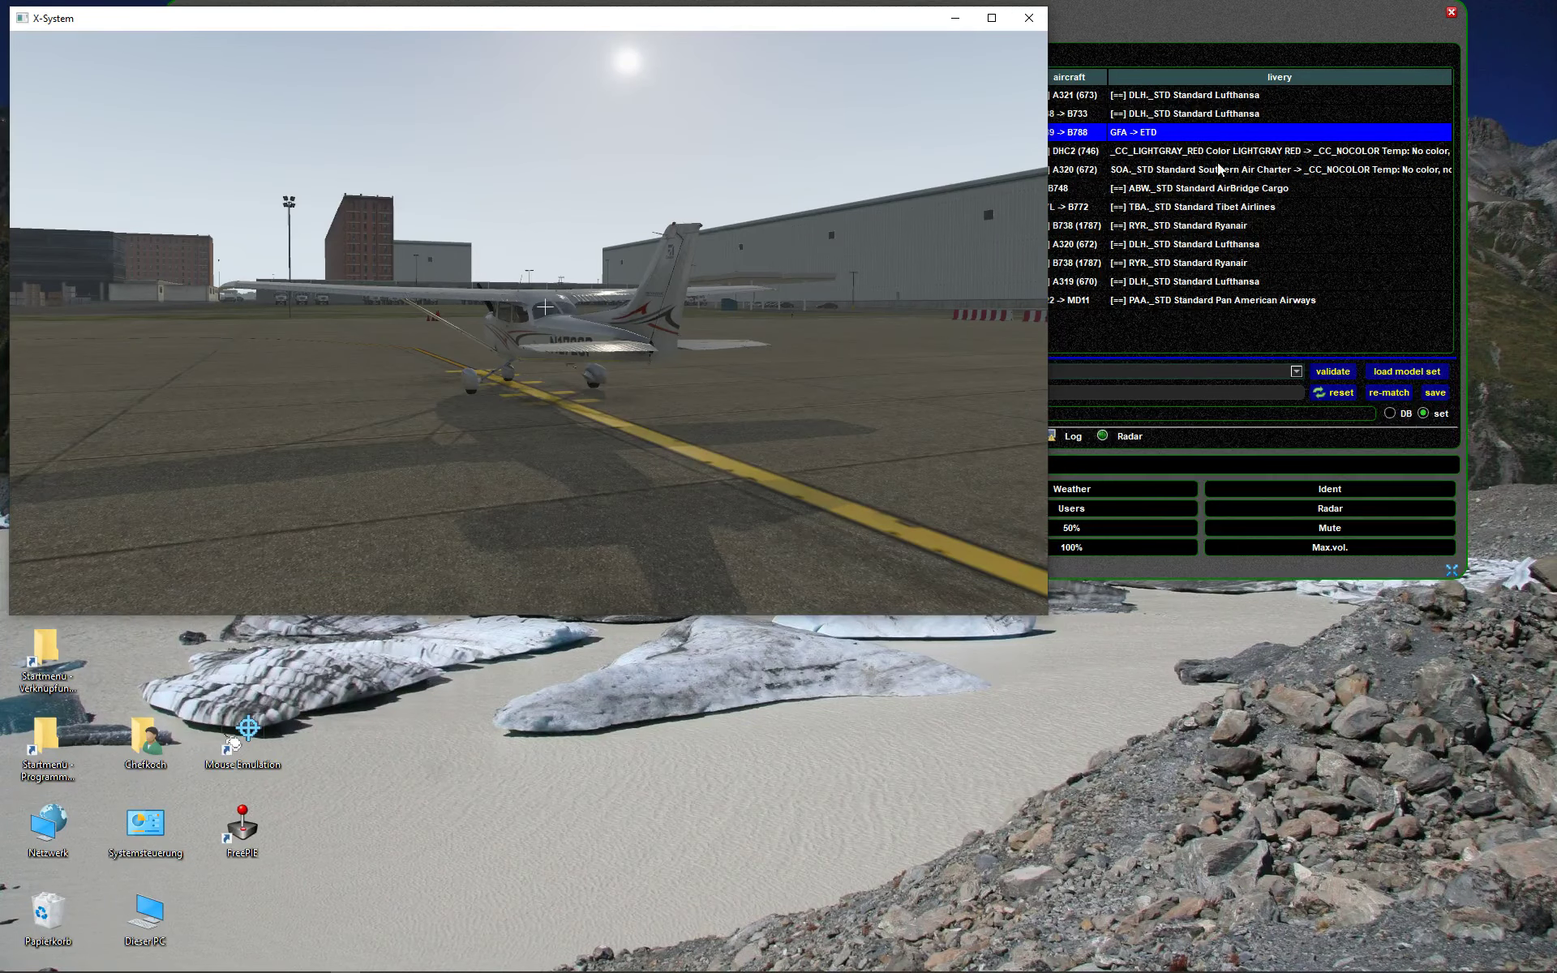
pyautogui.click(1227, 20)
# - Follow GFA016 in the simulator to view its Etihad B788 livery, then return to swift
pyautogui.rightClick(251, 140)
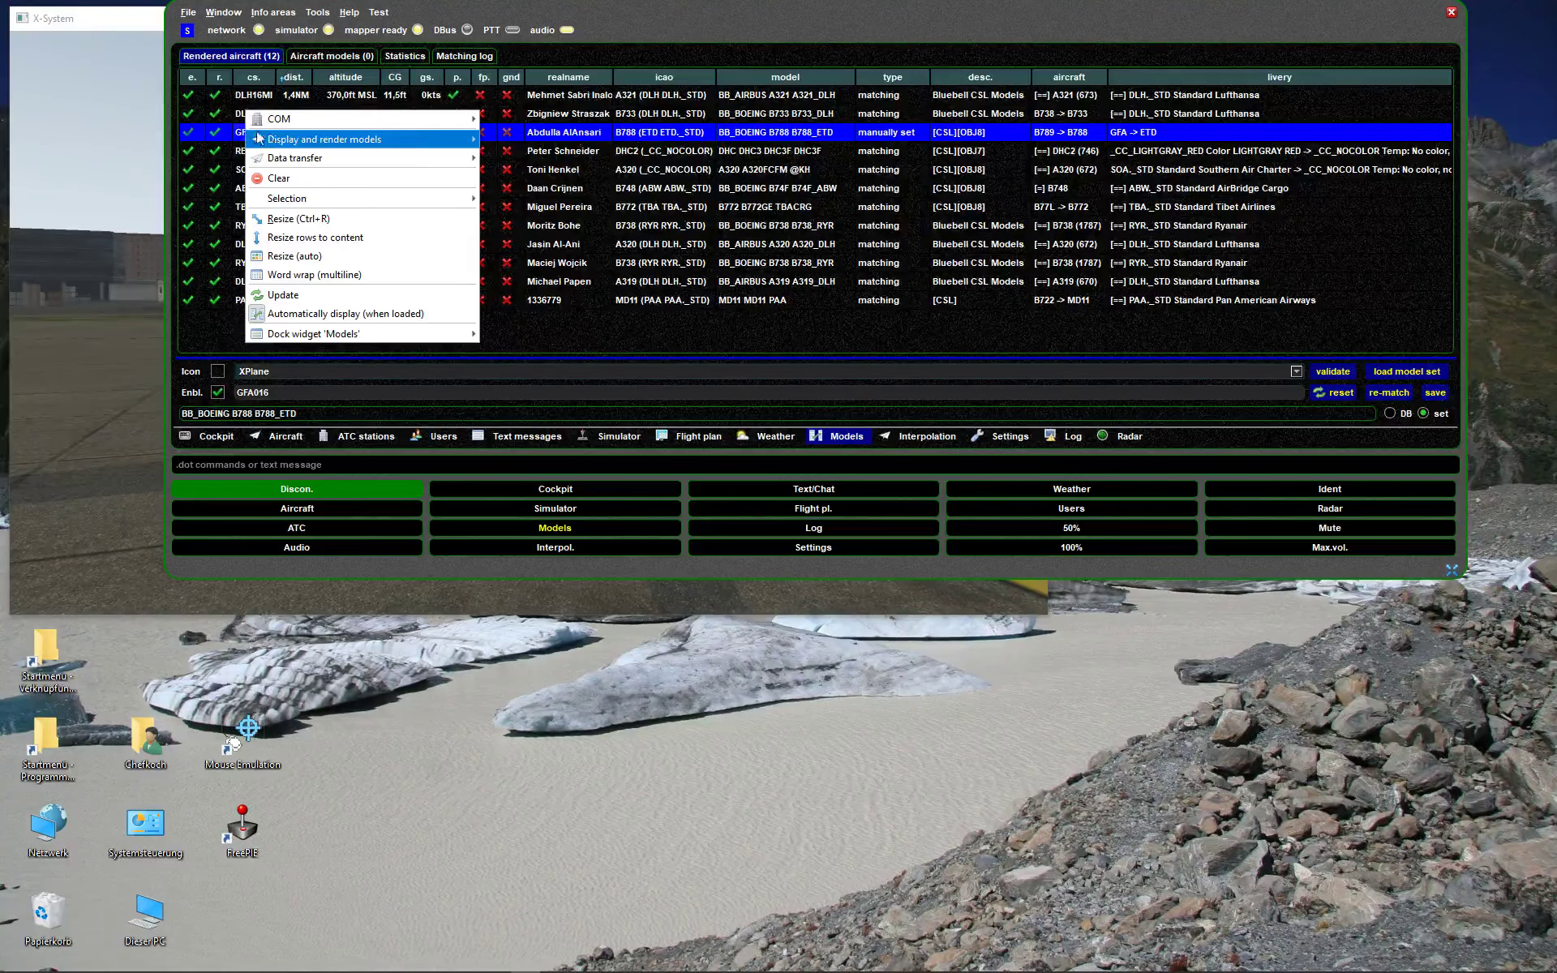
pyautogui.moveTo(284, 146)
pyautogui.click(548, 290)
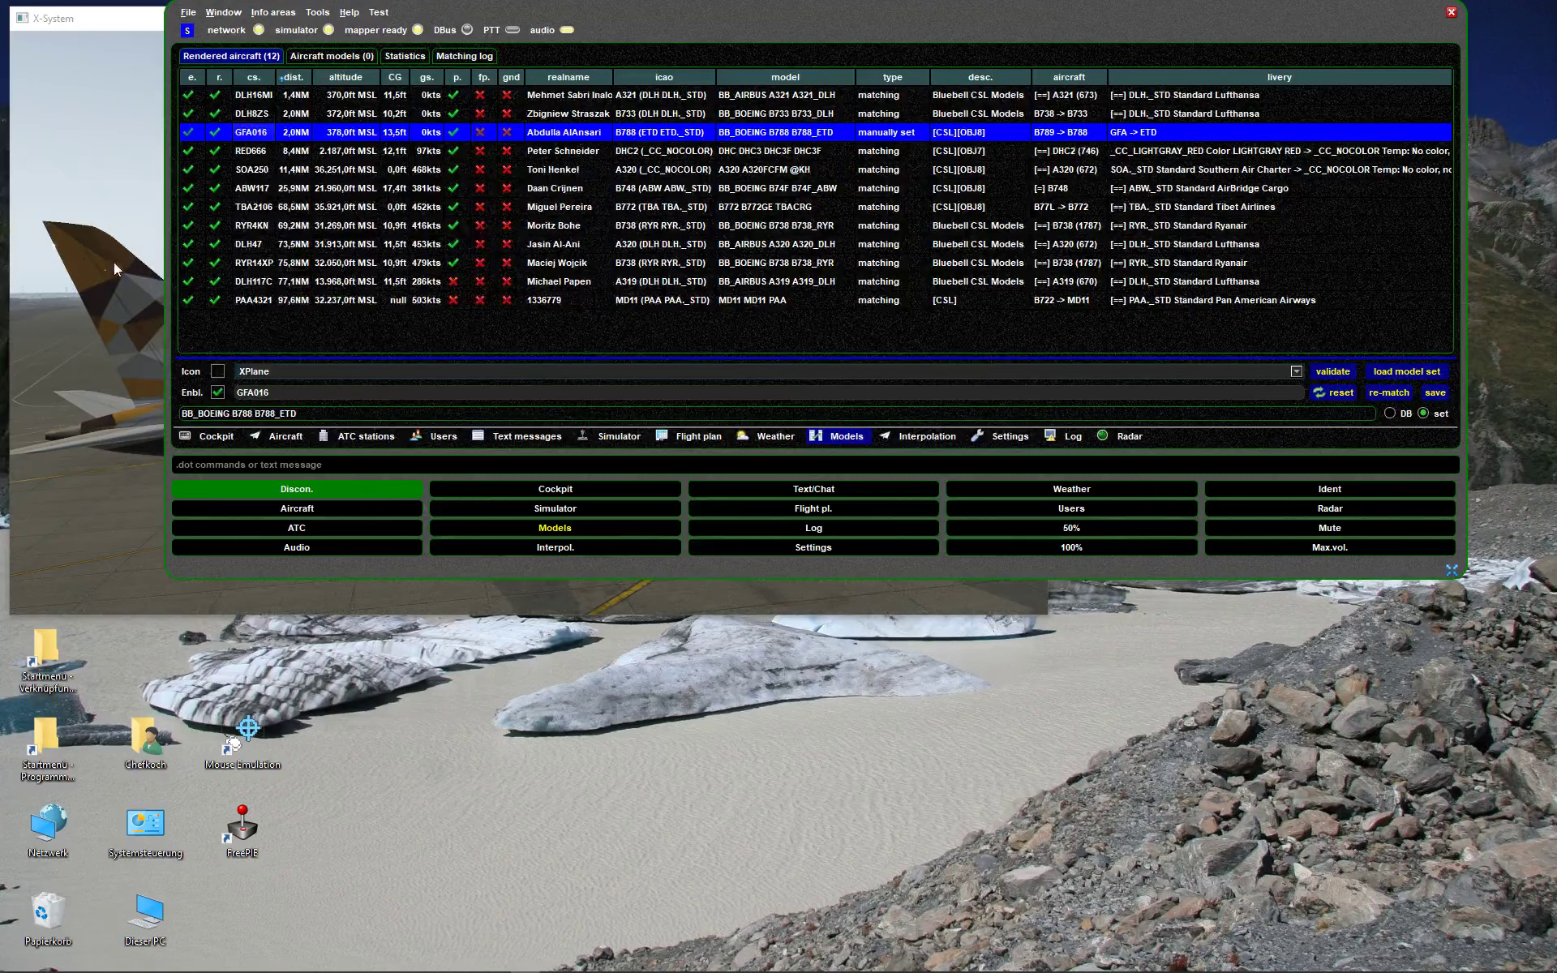
pyautogui.click(84, 258)
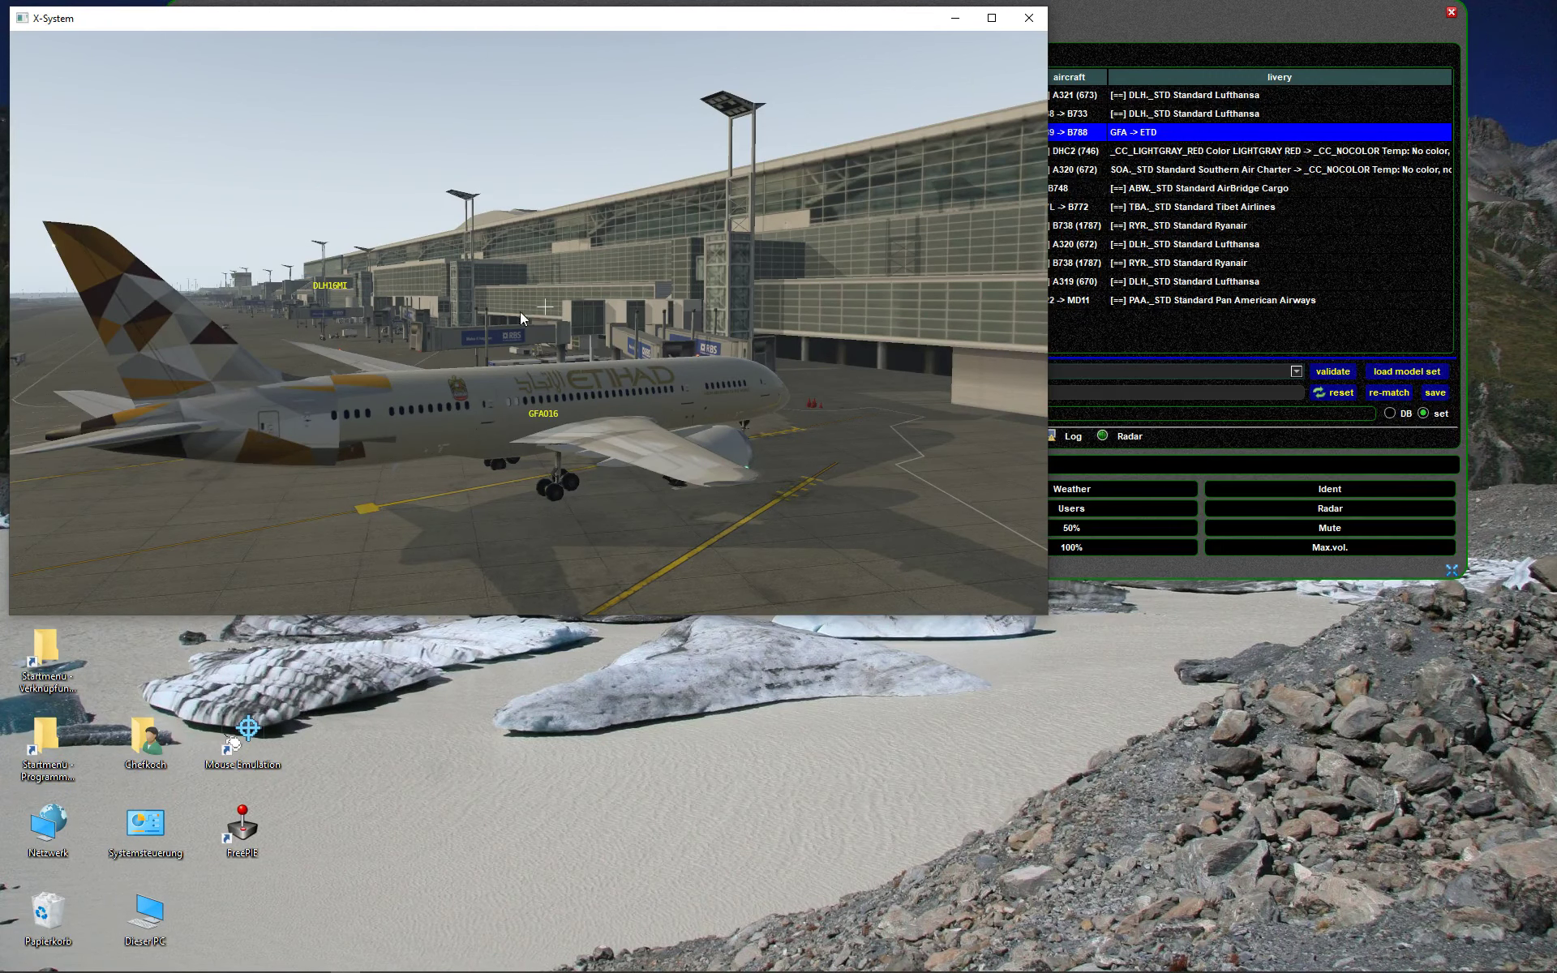
pyautogui.click(1354, 293)
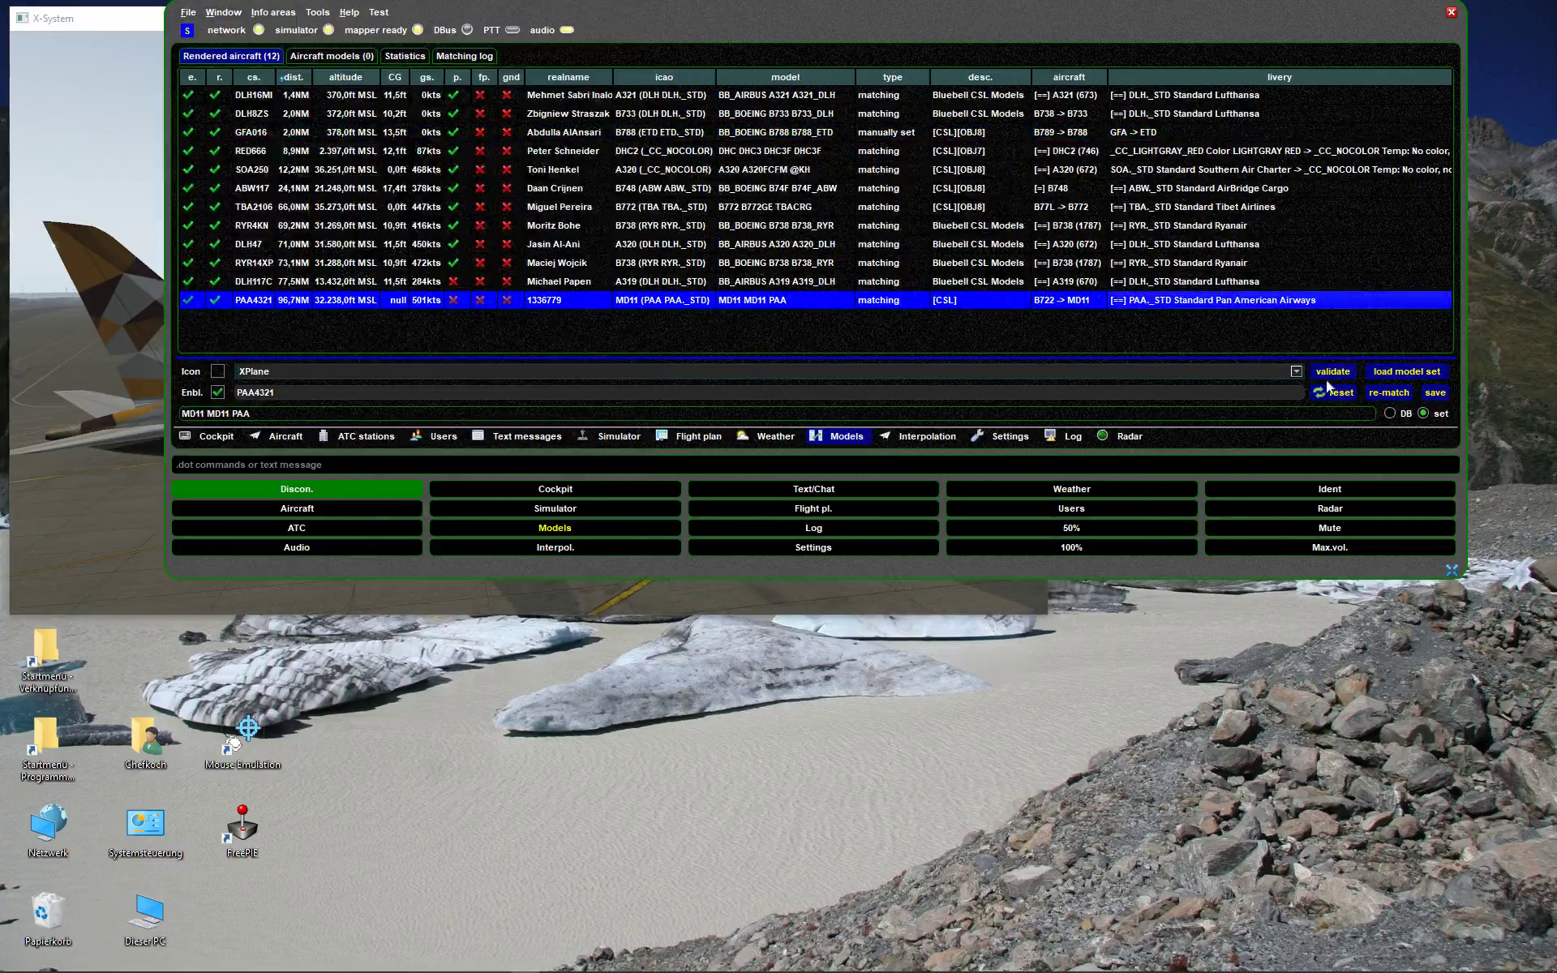
# - Re-match all 12 rendered aircraft twice, returning GFA016 to the B763_GFA Gulf Air model
pyautogui.click(1387, 392)
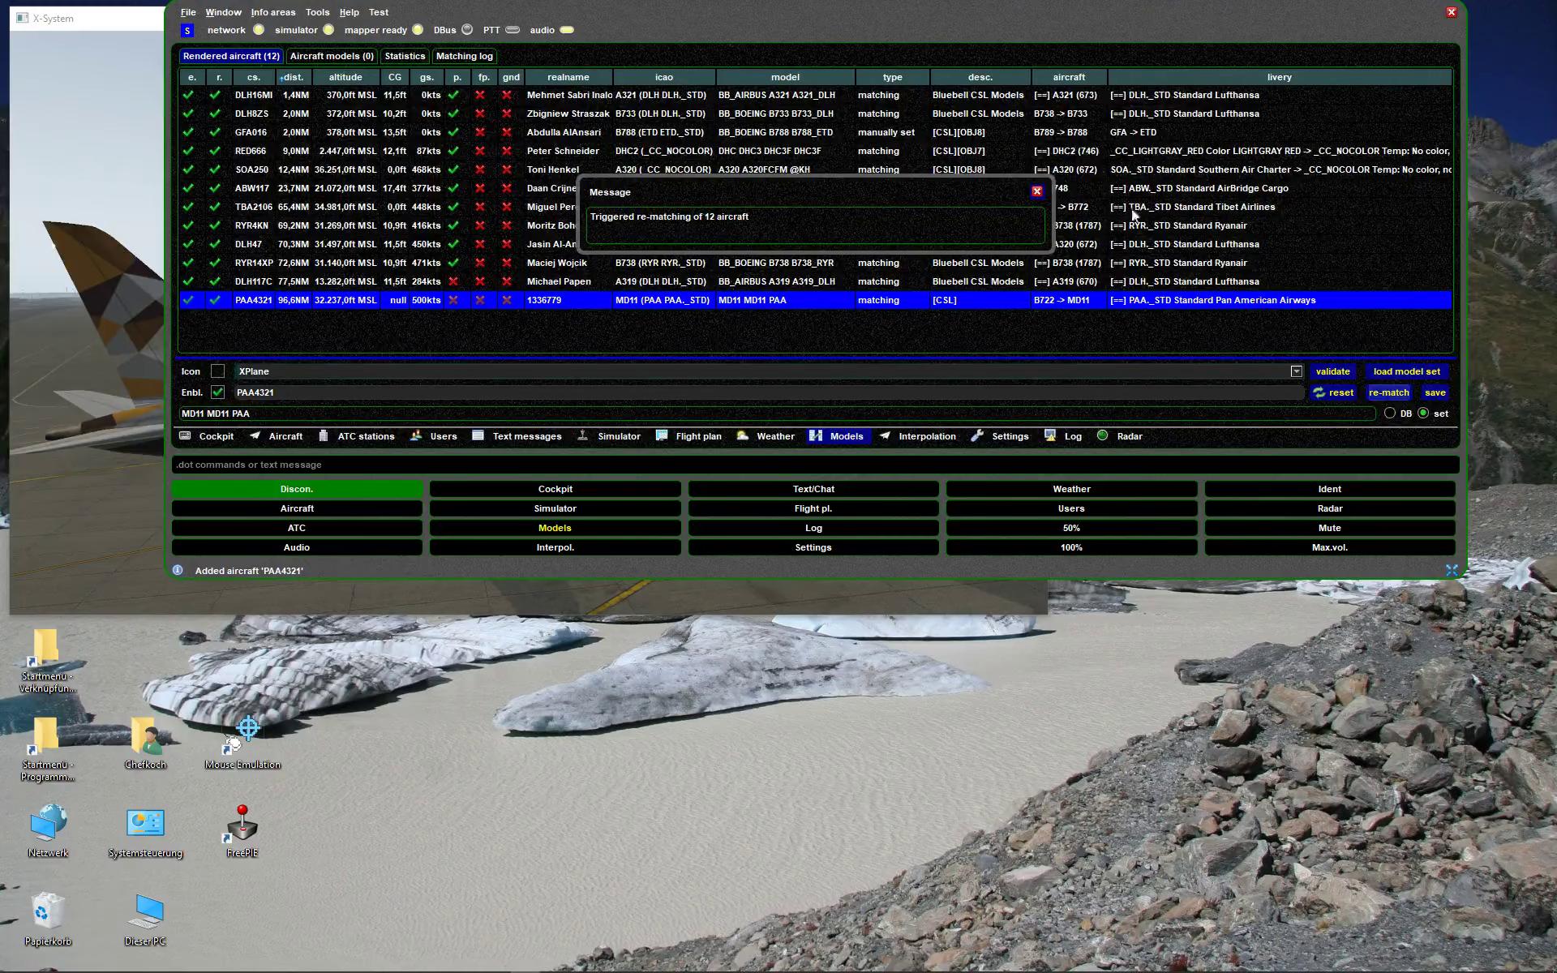
pyautogui.click(1037, 188)
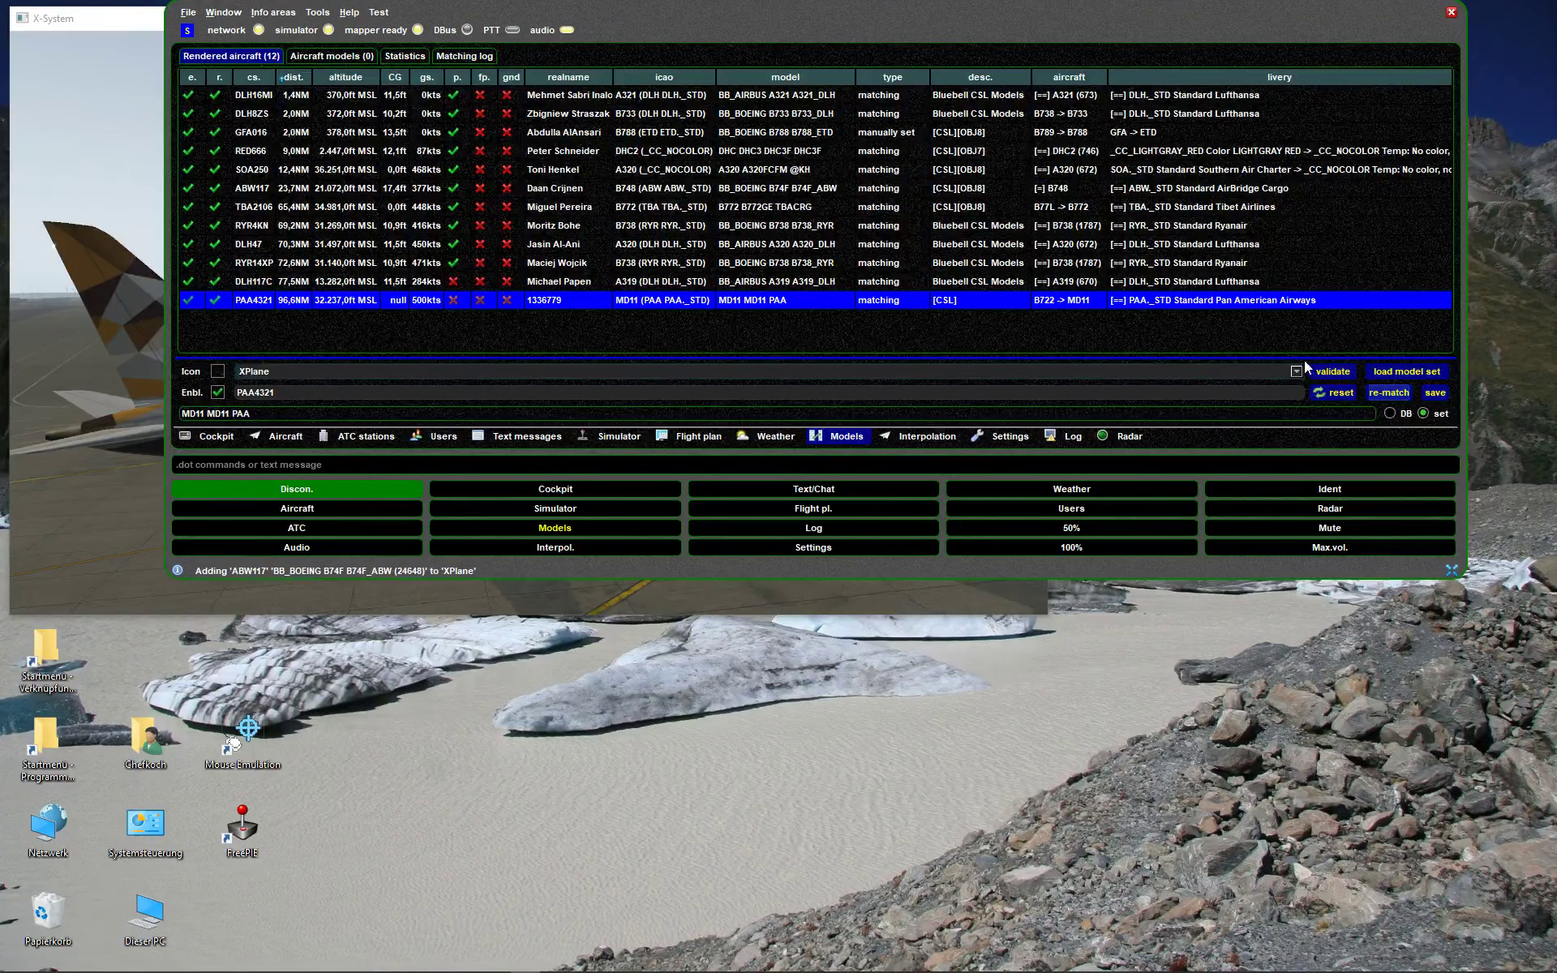
pyautogui.click(1375, 393)
pyautogui.click(1037, 191)
# - Switch X-Plane back to the Cessna cockpit view, then return to swift
pyautogui.click(84, 348)
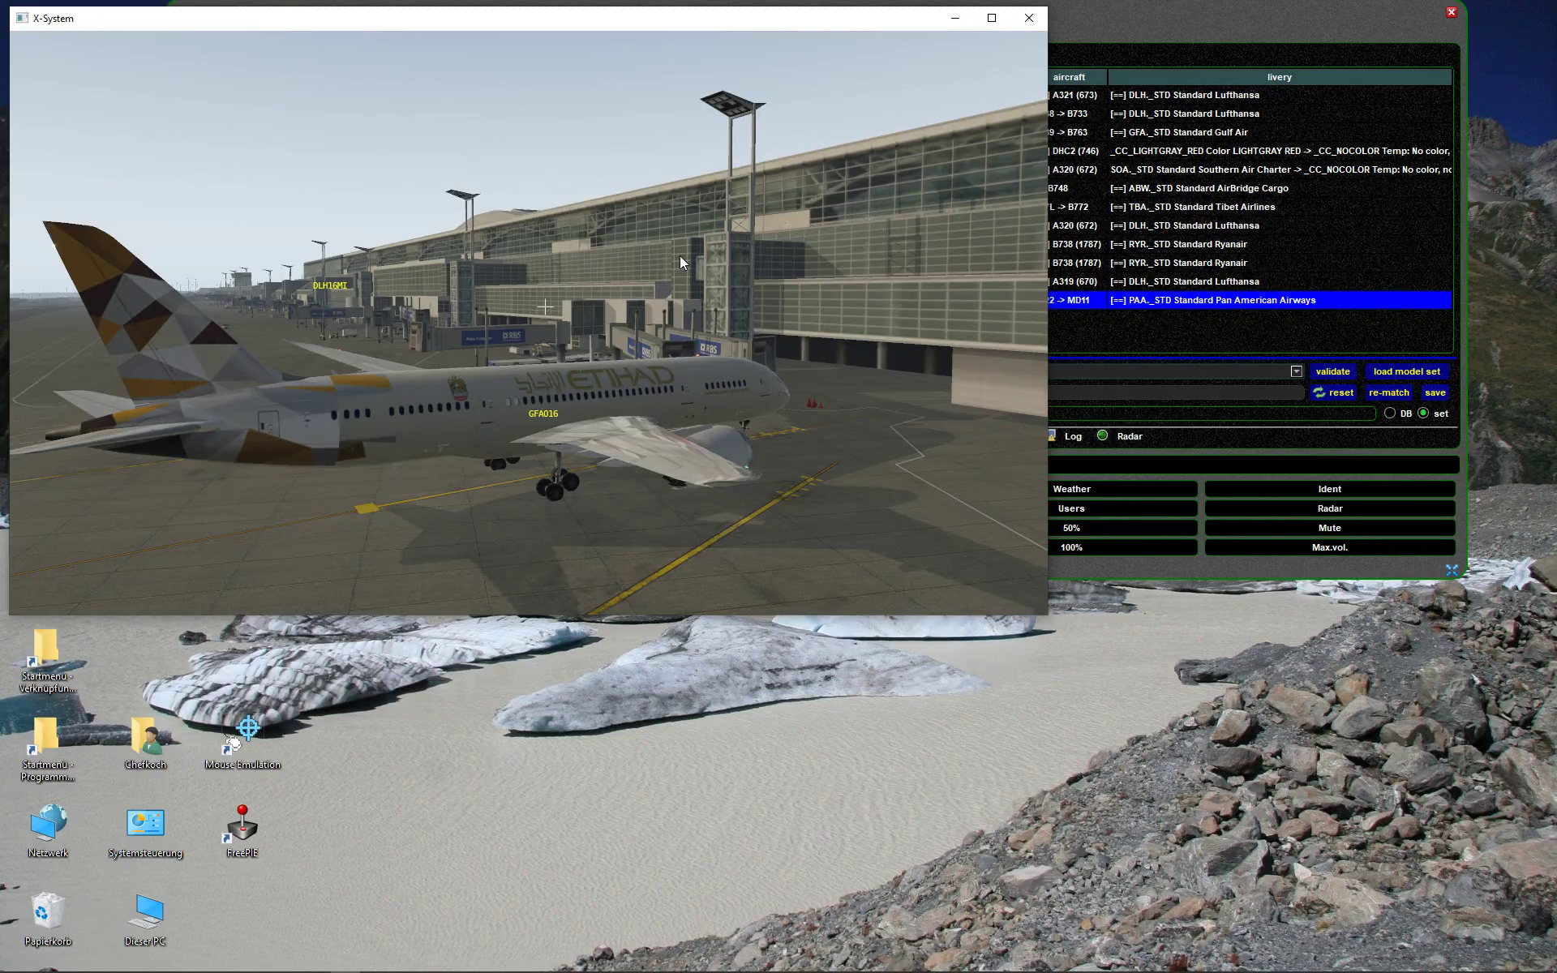
pyautogui.hotkey('shift', '9')
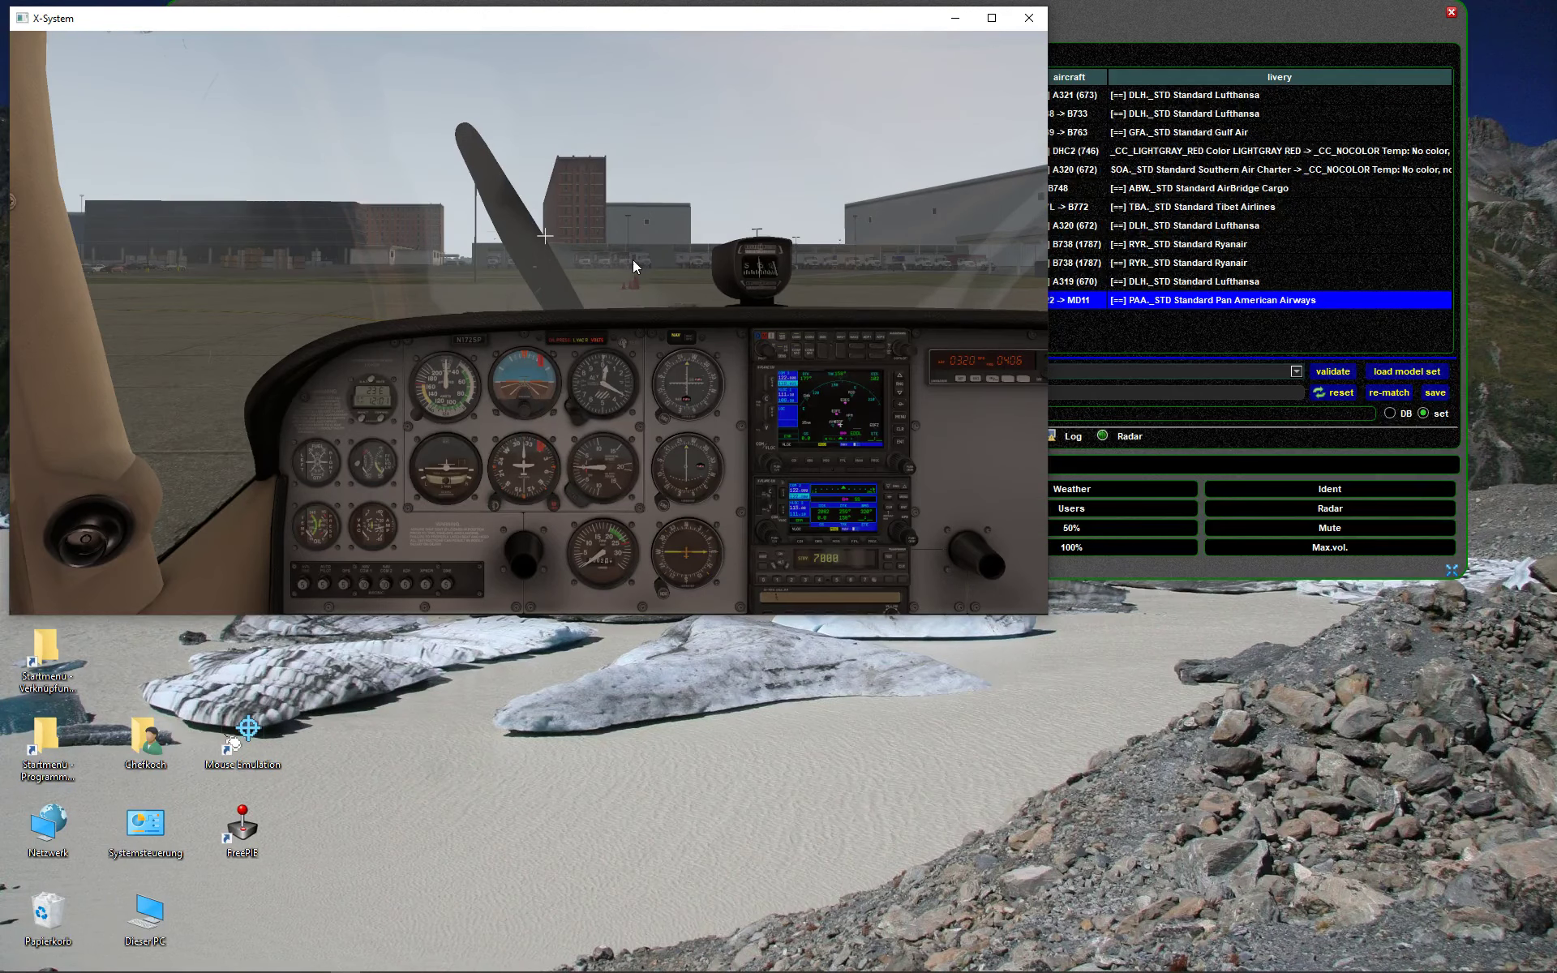
pyautogui.hotkey('alt', 'Tab')
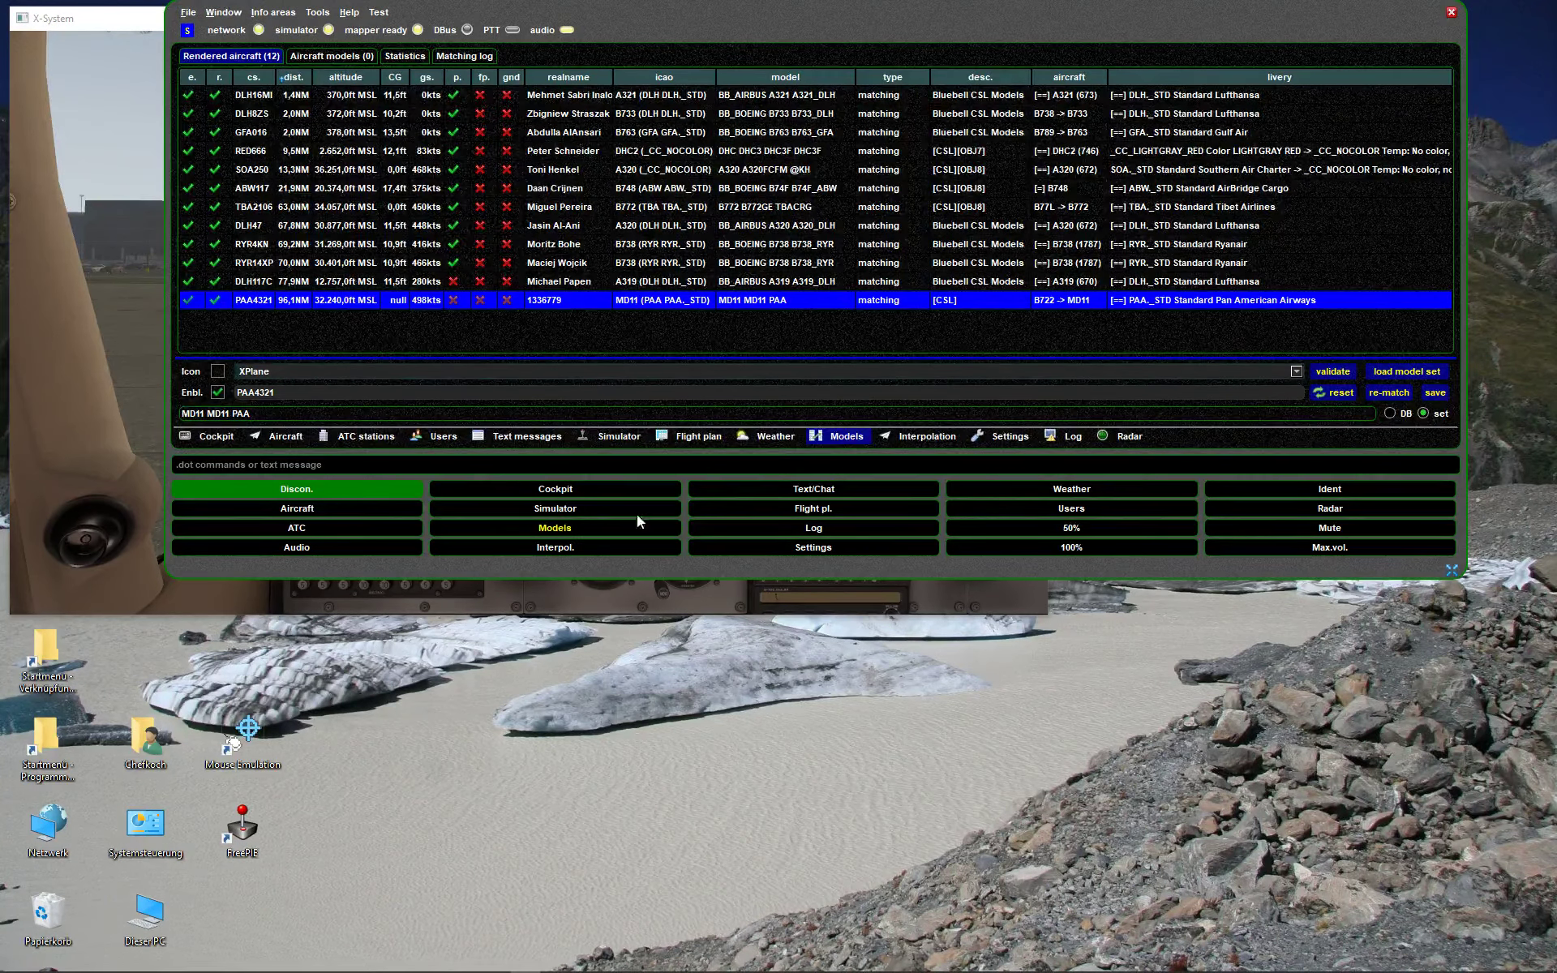
# - Narrow the swift window beside X-Plane and open the X-Plane plugin settings from Settings > Simulator
pyautogui.moveTo(1451, 568); pyautogui.dragTo(543, 589)
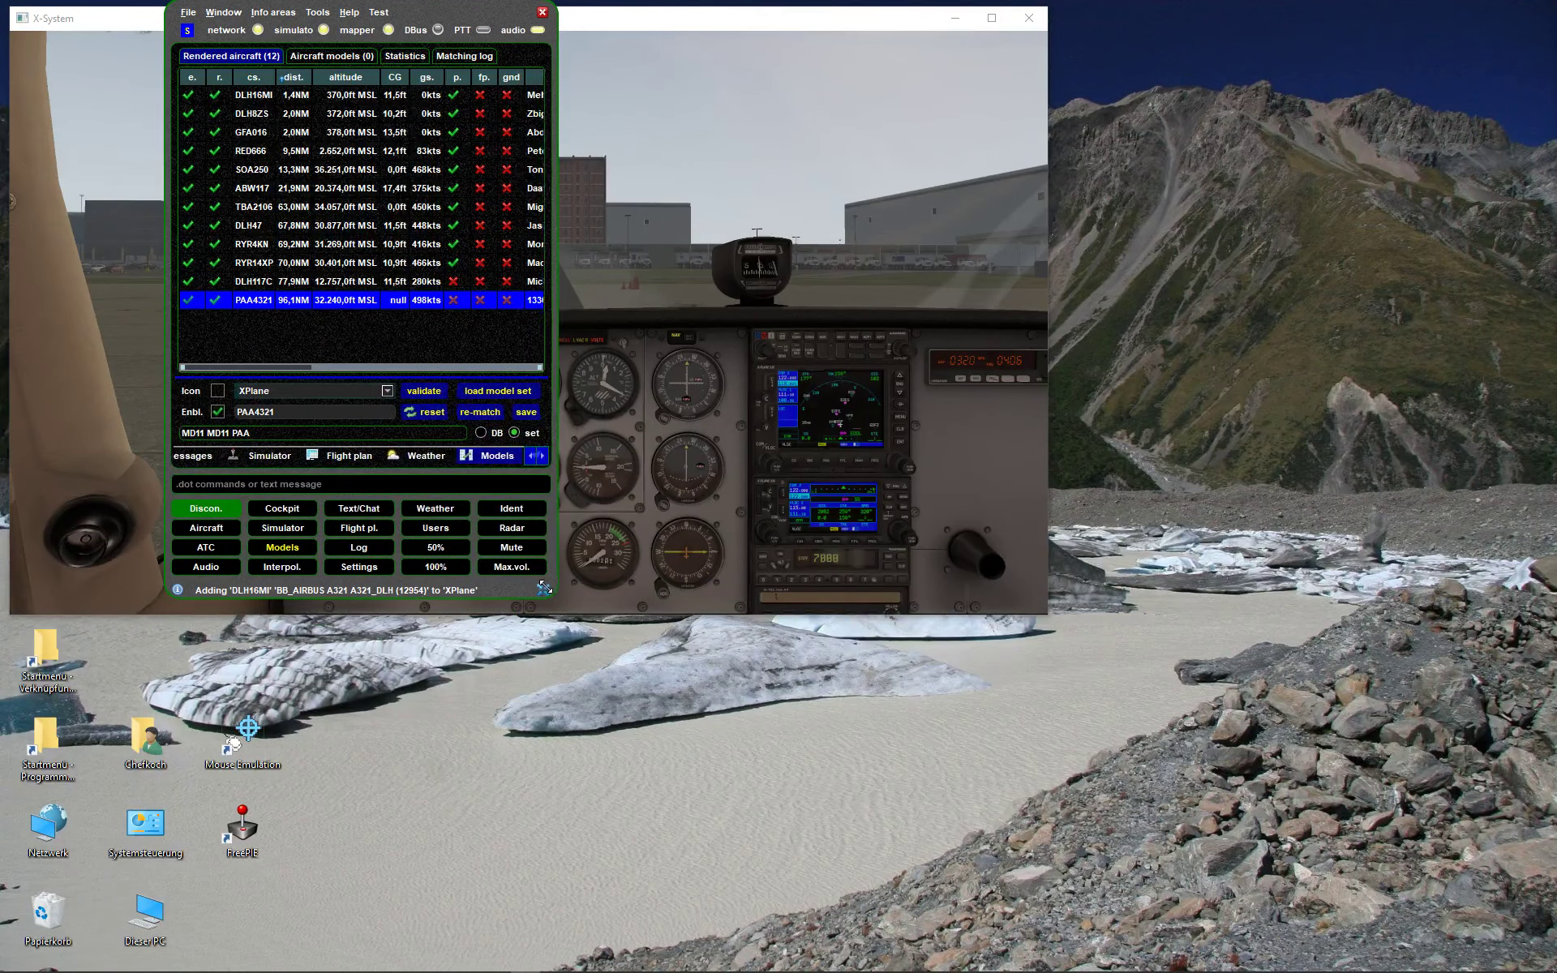
pyautogui.moveTo(475, 6); pyautogui.dragTo(1338, 21)
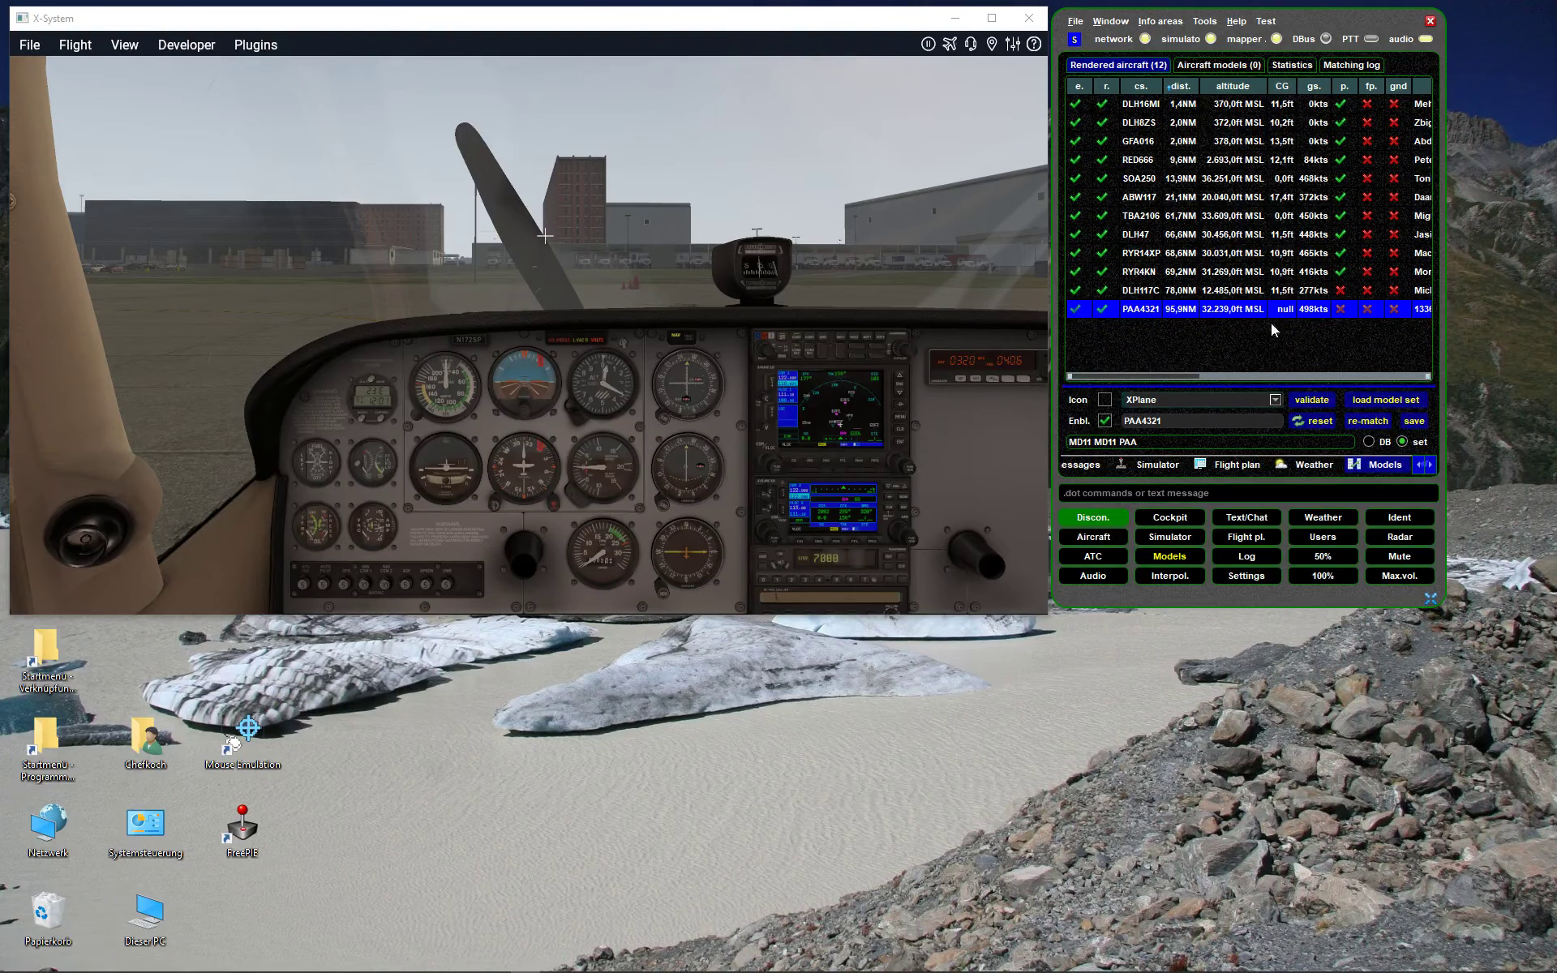
pyautogui.click(1255, 575)
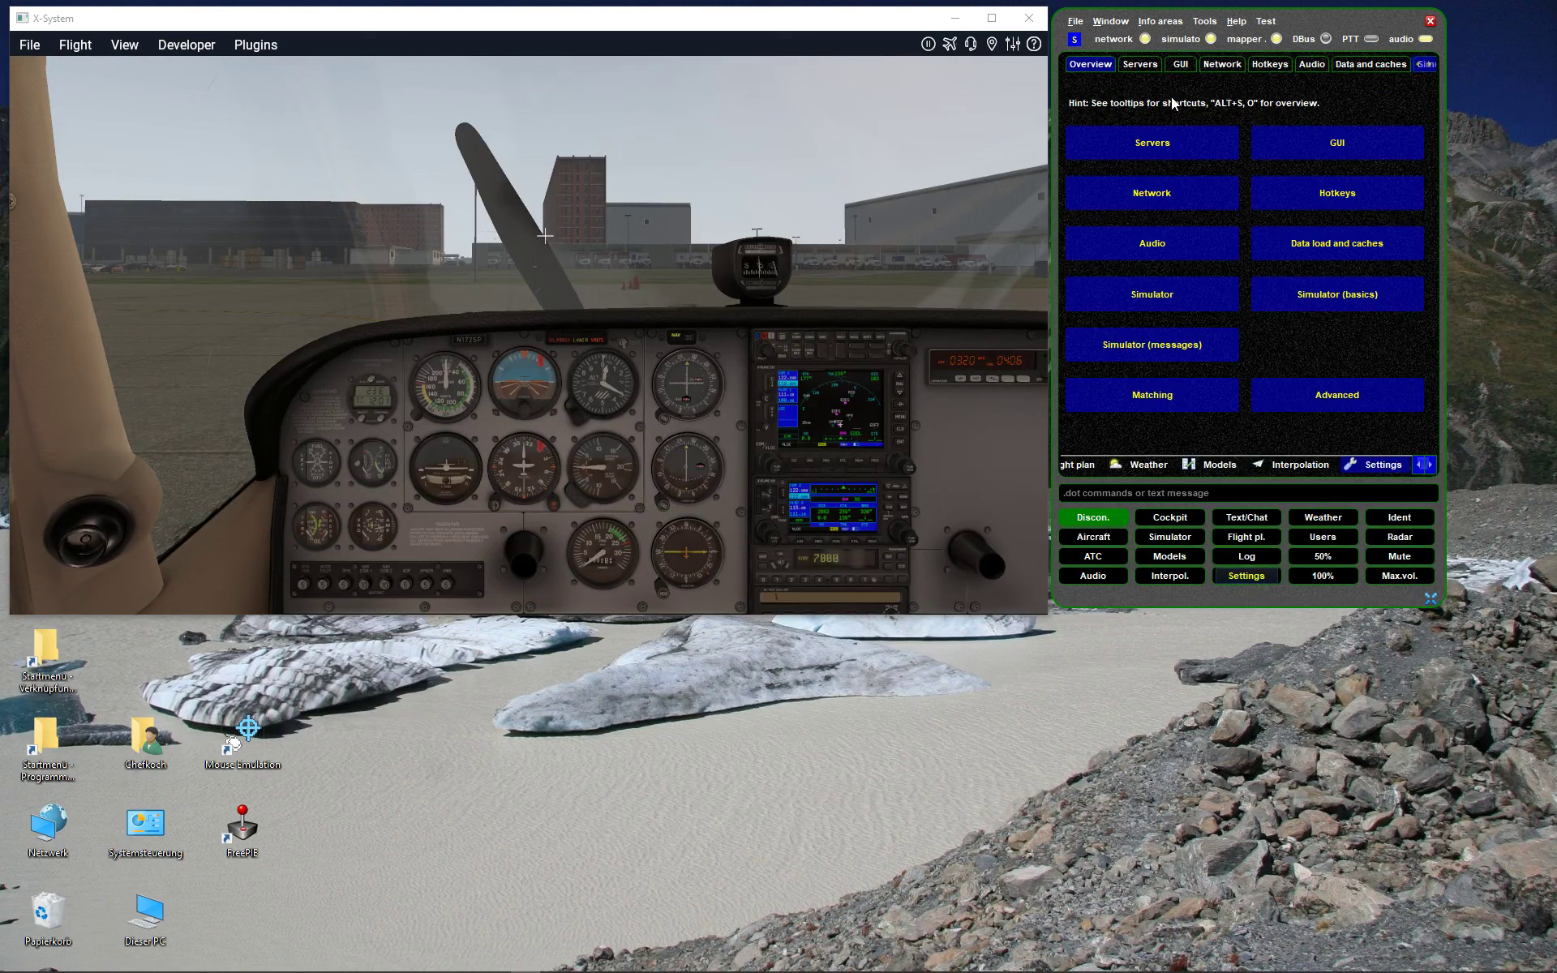
pyautogui.click(1154, 297)
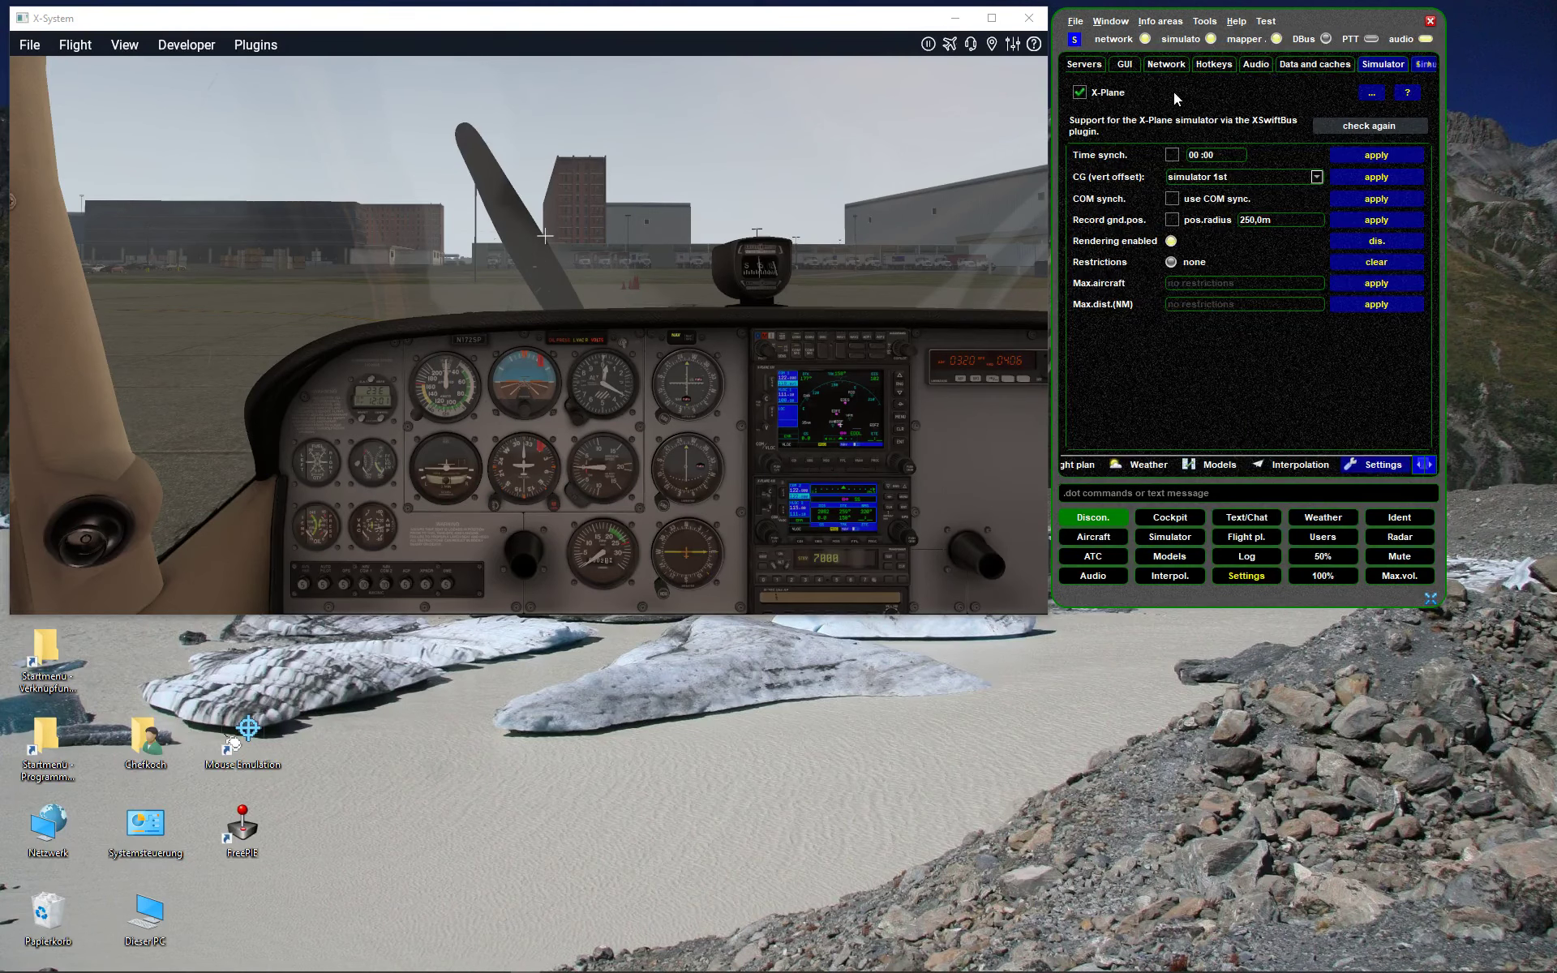
pyautogui.click(1378, 96)
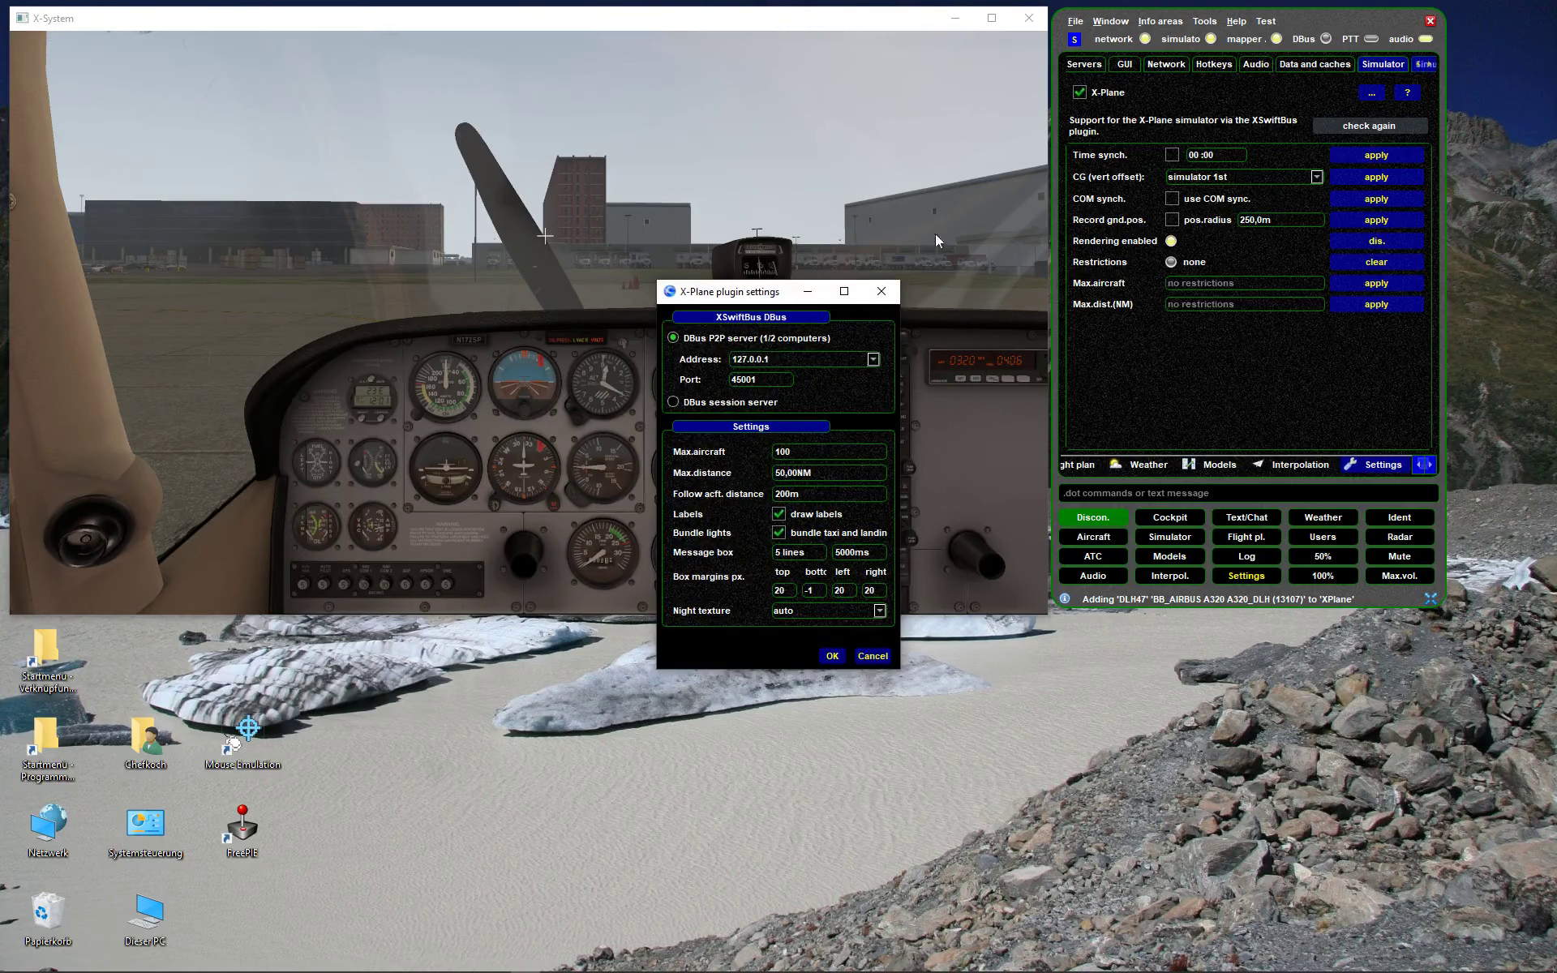
# - Drag the X-Plane plugin settings dialog onto the swift settings panel
pyautogui.moveTo(773, 293); pyautogui.dragTo(1181, 101)
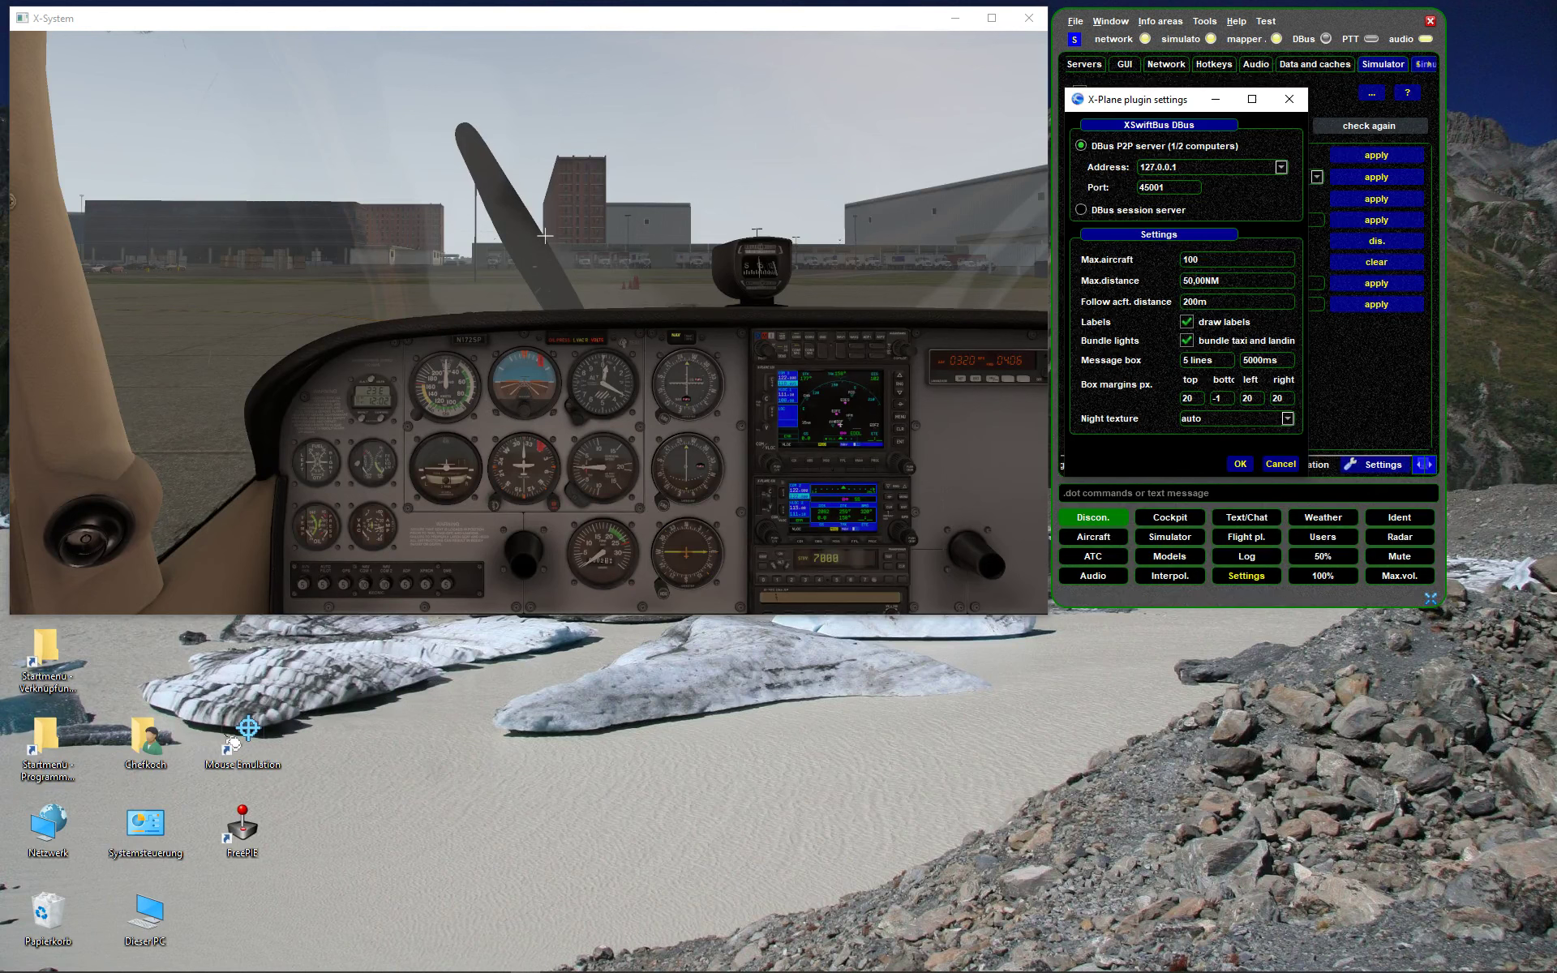
# - Change the follow distance from 200 m to 50 m, untick draw labels, and open X-Plane's Plugins menu
pyautogui.press('BackSpace')
pyautogui.press('BackSpace')
pyautogui.write('5')
pyautogui.click(1216, 321)
pyautogui.click(919, 243)
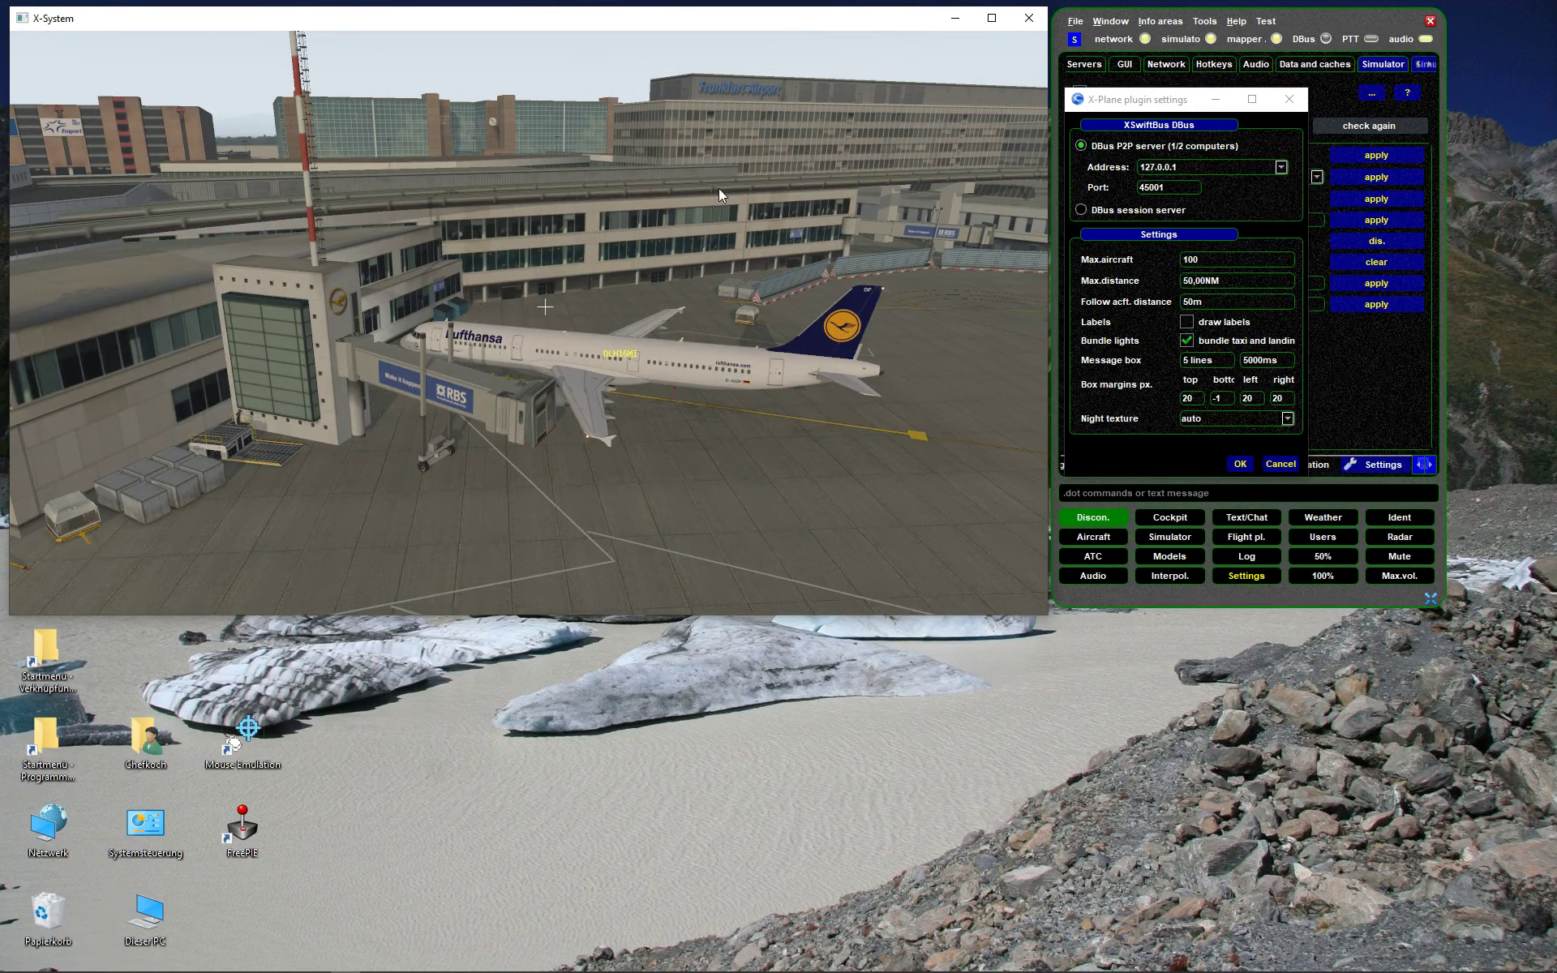
pyautogui.moveTo(207, 39)
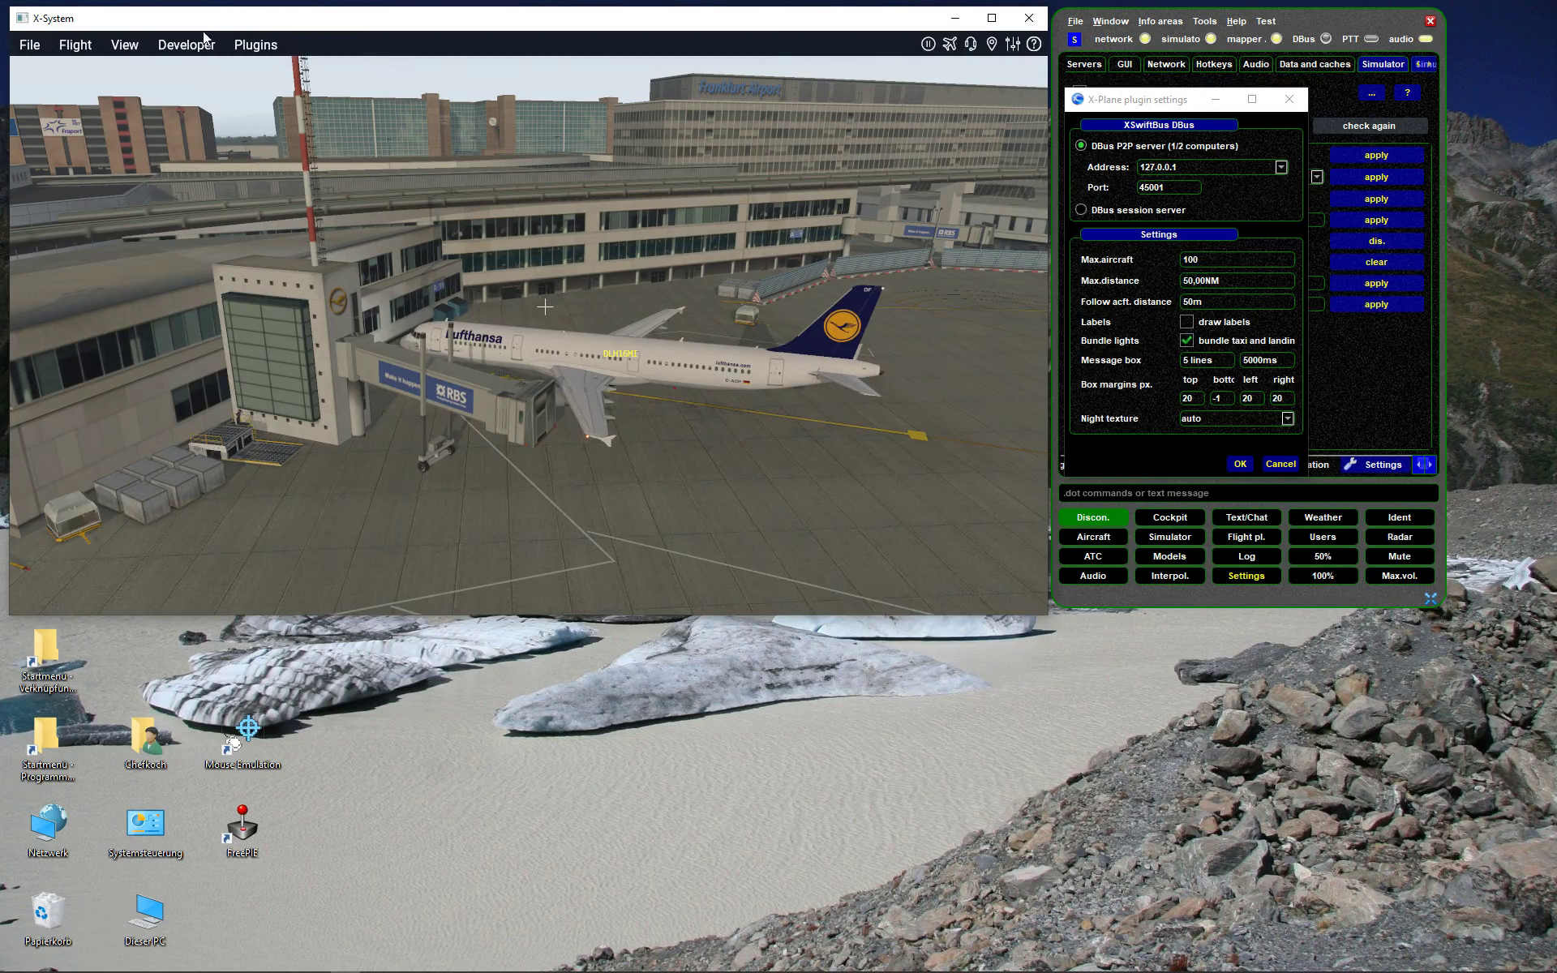
pyautogui.click(256, 45)
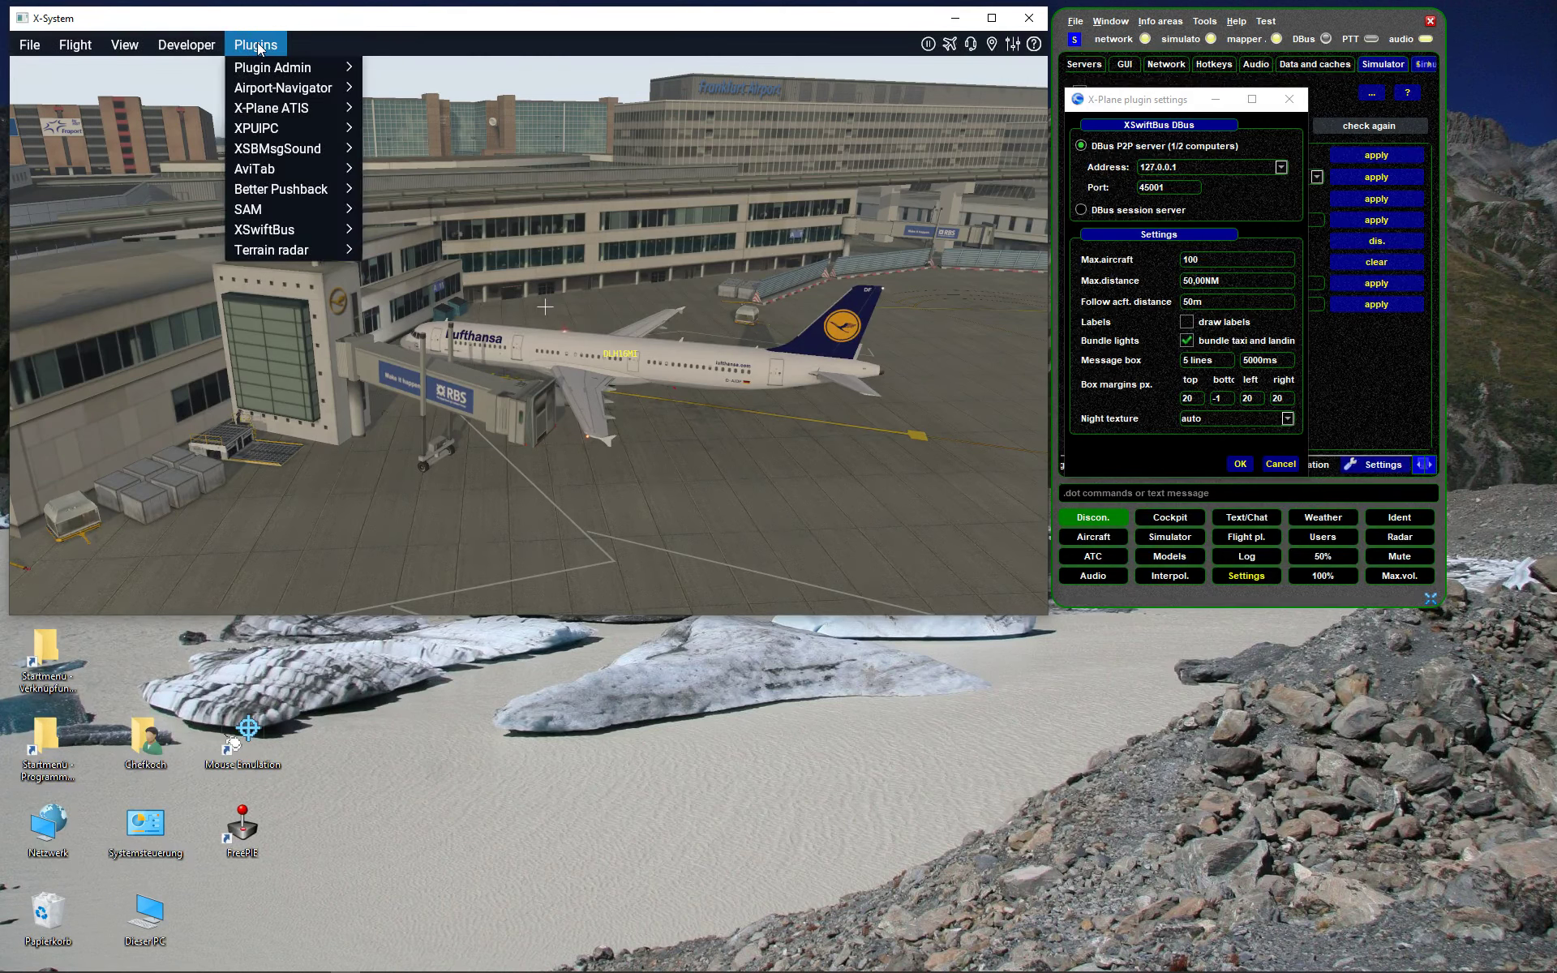